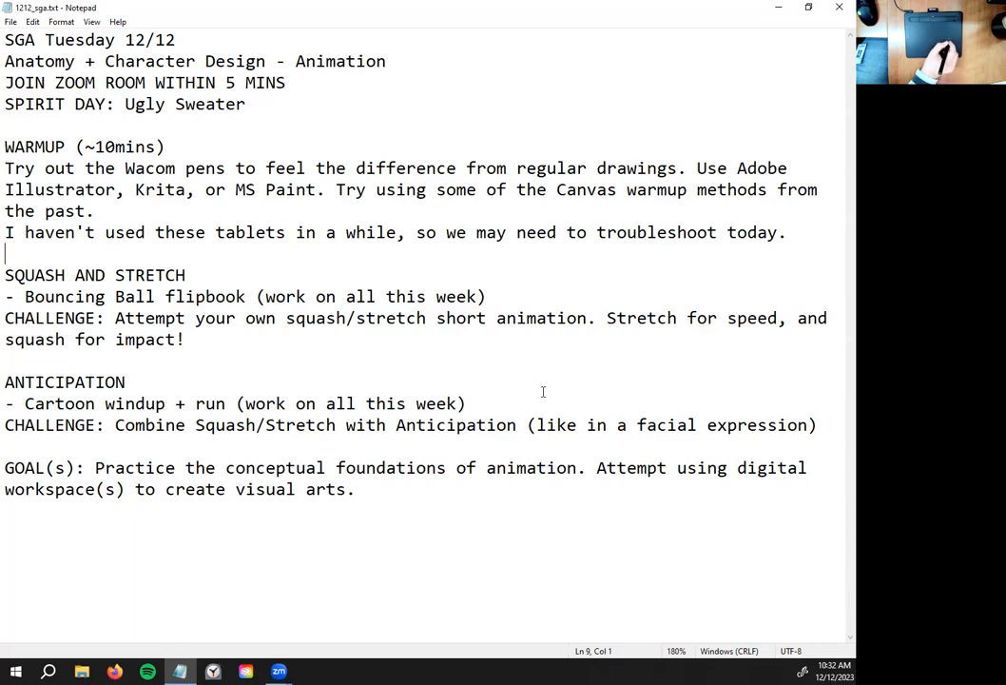
{"action": "left_click_drag", "start_coordinate": [535, 335], "coordinate": [197, 255]}
{"action": "left_click", "coordinate": [138, 385]}
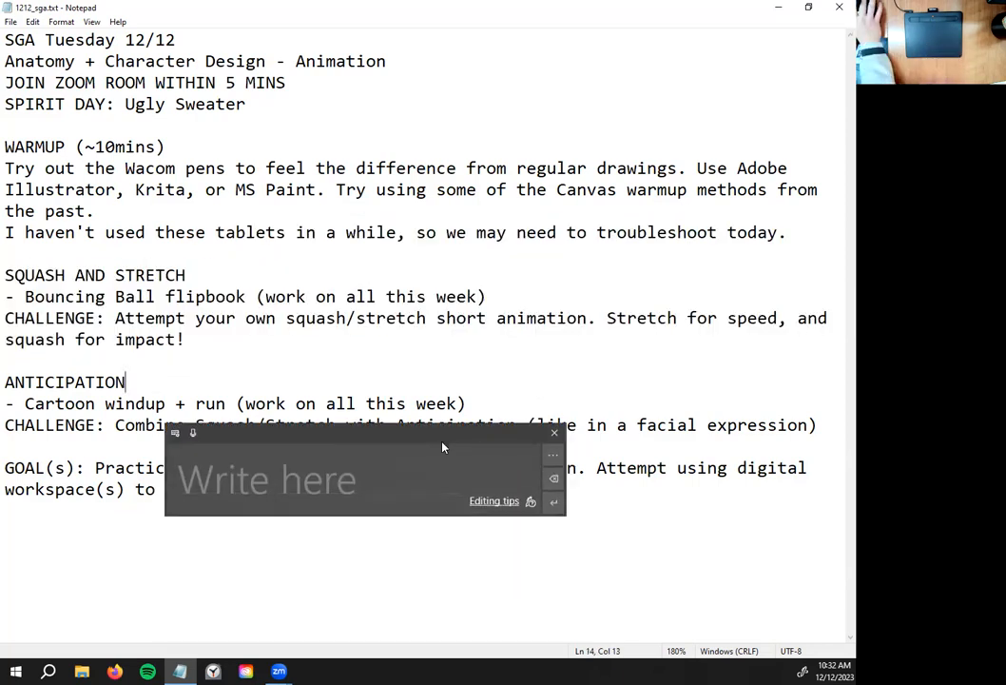
{"action": "left_click", "coordinate": [555, 433]}
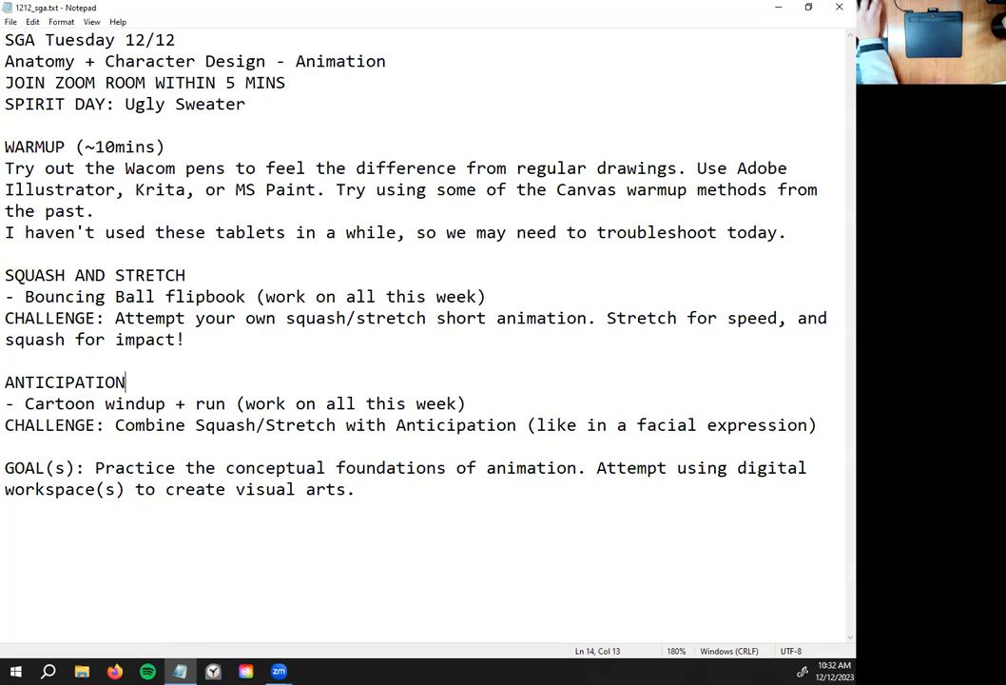
Highlight the SQUASH AND STRETCH heading in the lesson notes
{"action": "left_click_drag", "start_coordinate": [187, 275], "coordinate": [5, 275]}
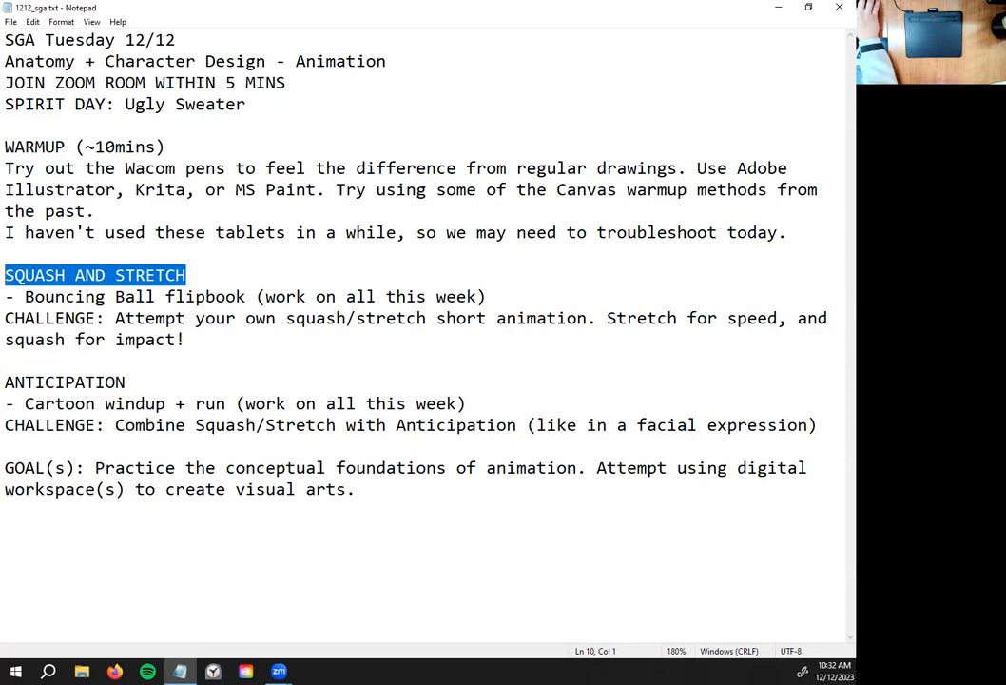
{"action": "left_click", "coordinate": [506, 594]}
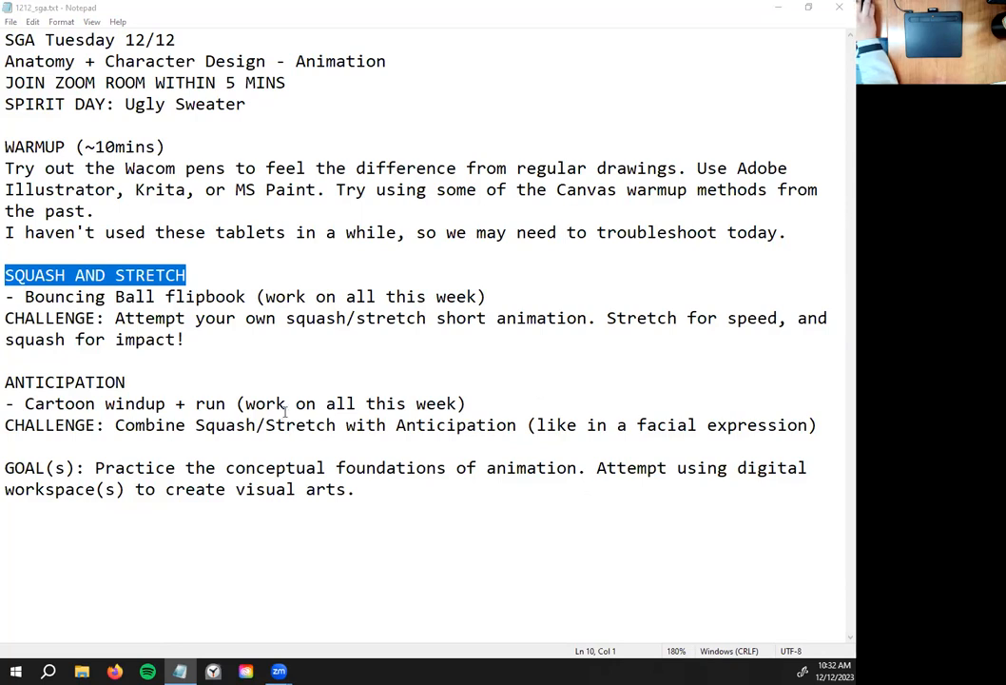
{"action": "left_click", "coordinate": [190, 276]}
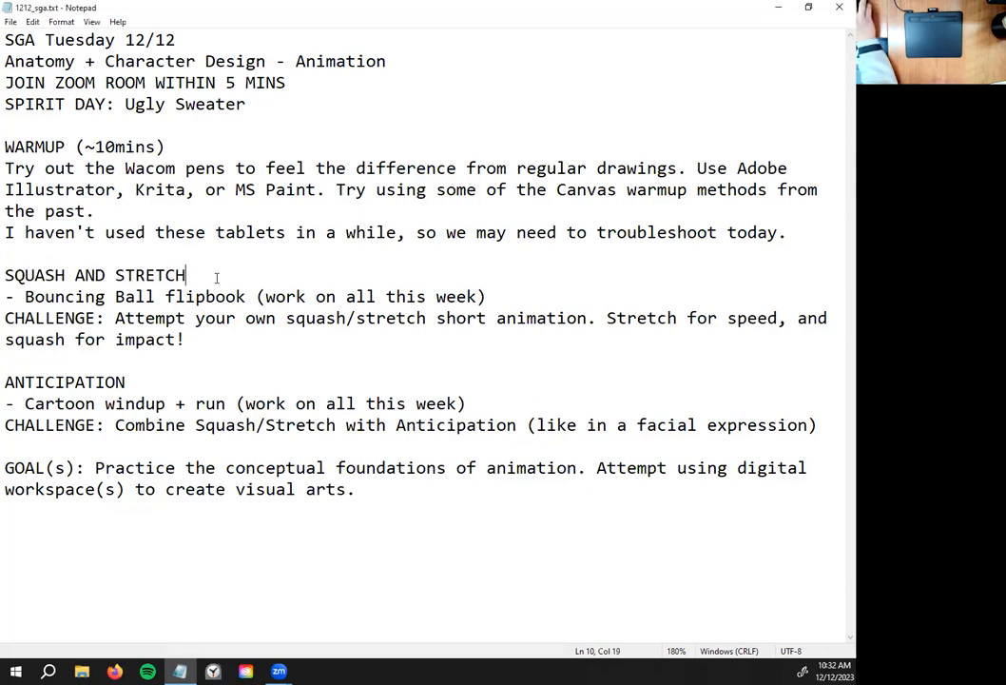
{"action": "left_click_drag", "start_coordinate": [190, 276], "coordinate": [6, 278]}
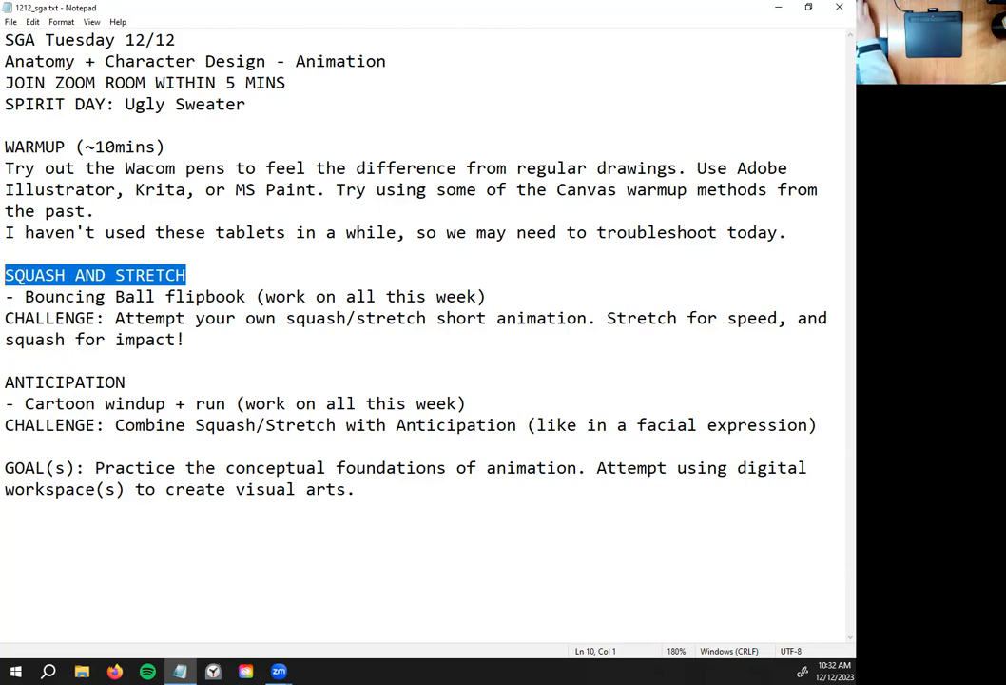
Search the installed apps for krita and launch Krita (x64)
{"action": "left_click", "coordinate": [19, 670]}
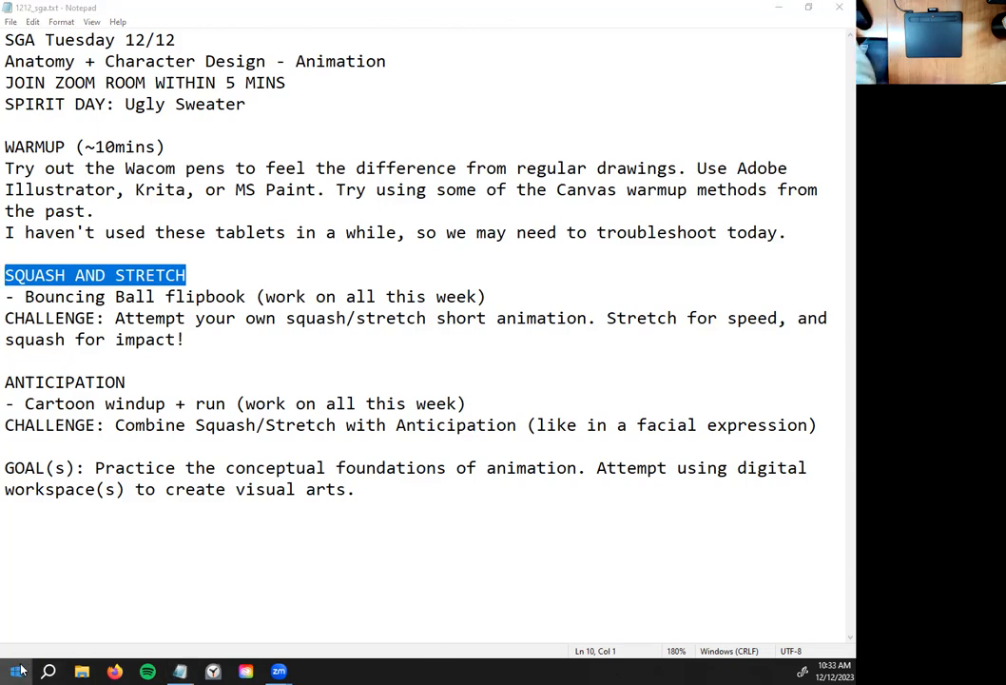
{"action": "left_click", "coordinate": [21, 670]}
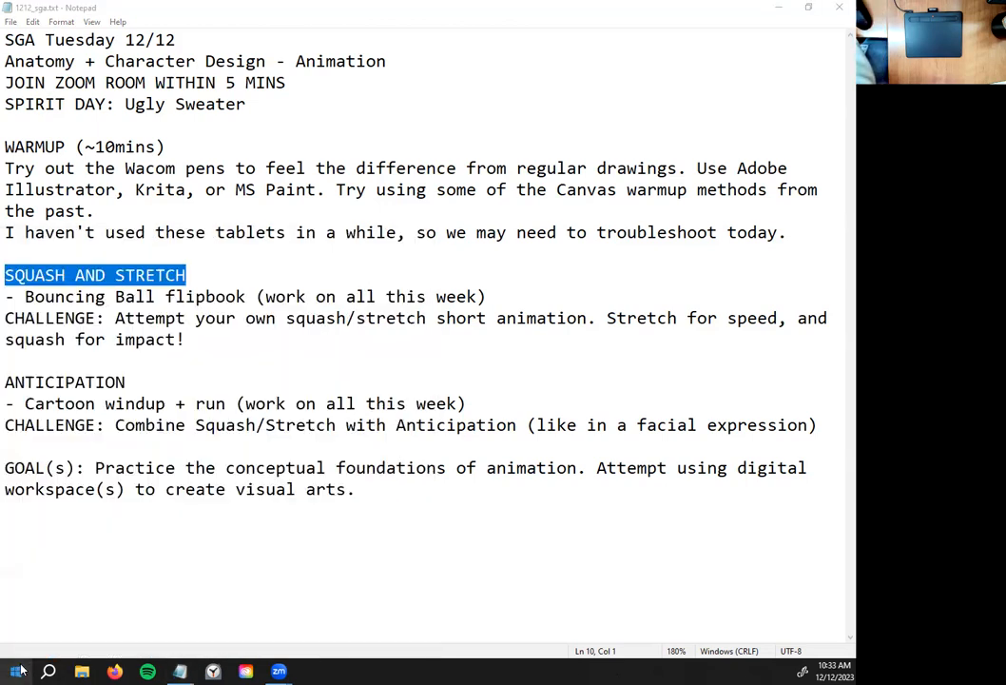
{"action": "left_click", "coordinate": [21, 671]}
{"action": "type", "text": "krita"}
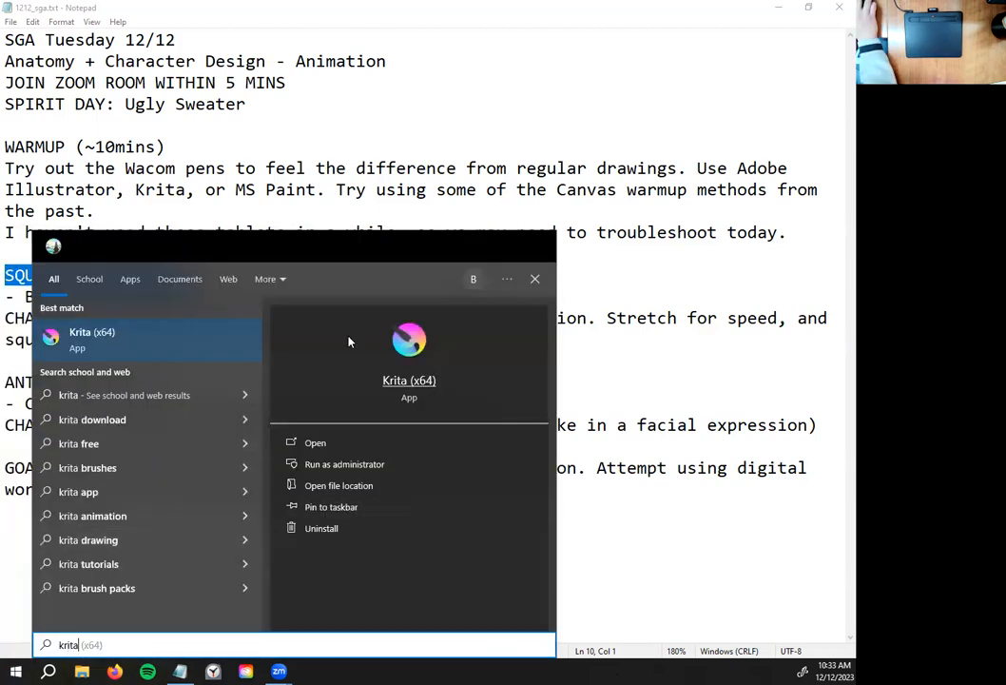
{"action": "left_click", "coordinate": [142, 330]}
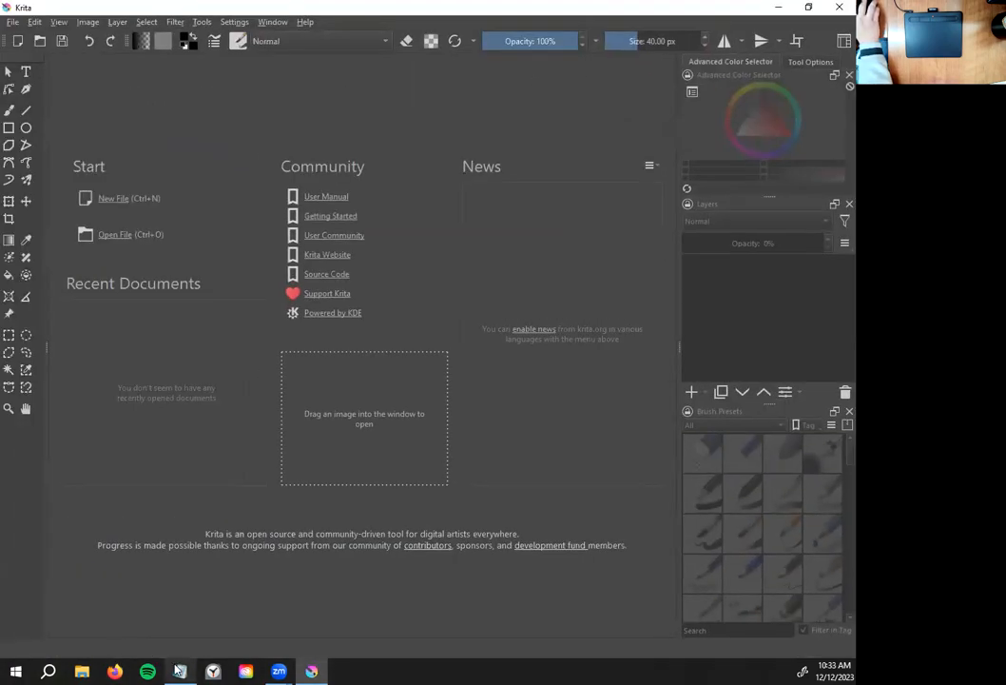
Return to Krita and create a new custom document of 1920 × 1080 px at 72 pixels/inch in RGB/Alpha
{"action": "left_click", "coordinate": [179, 671]}
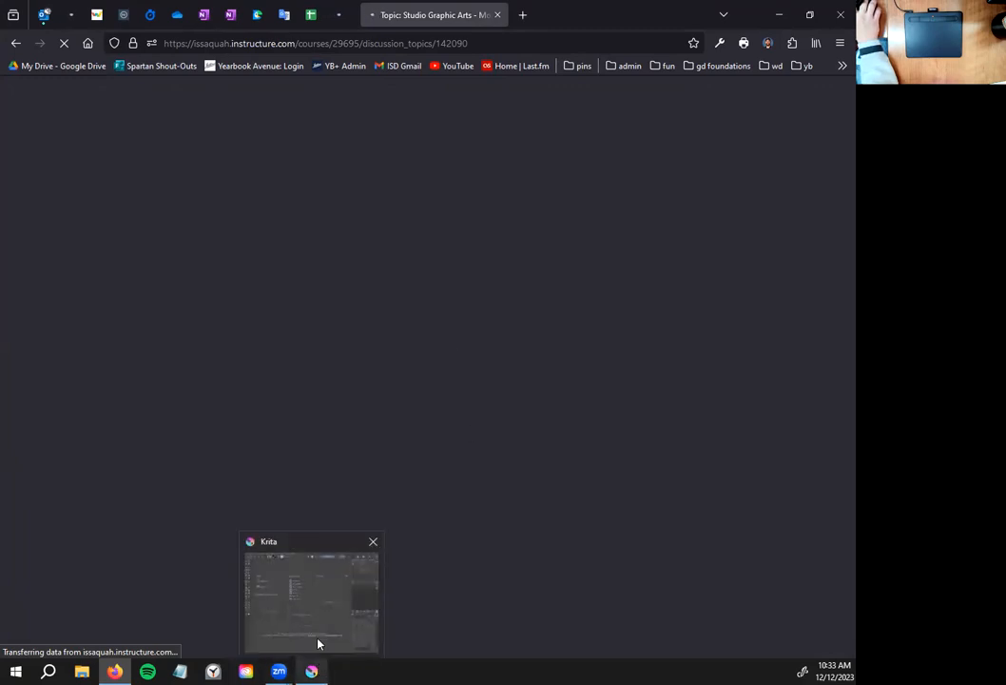
{"action": "left_click", "coordinate": [323, 594]}
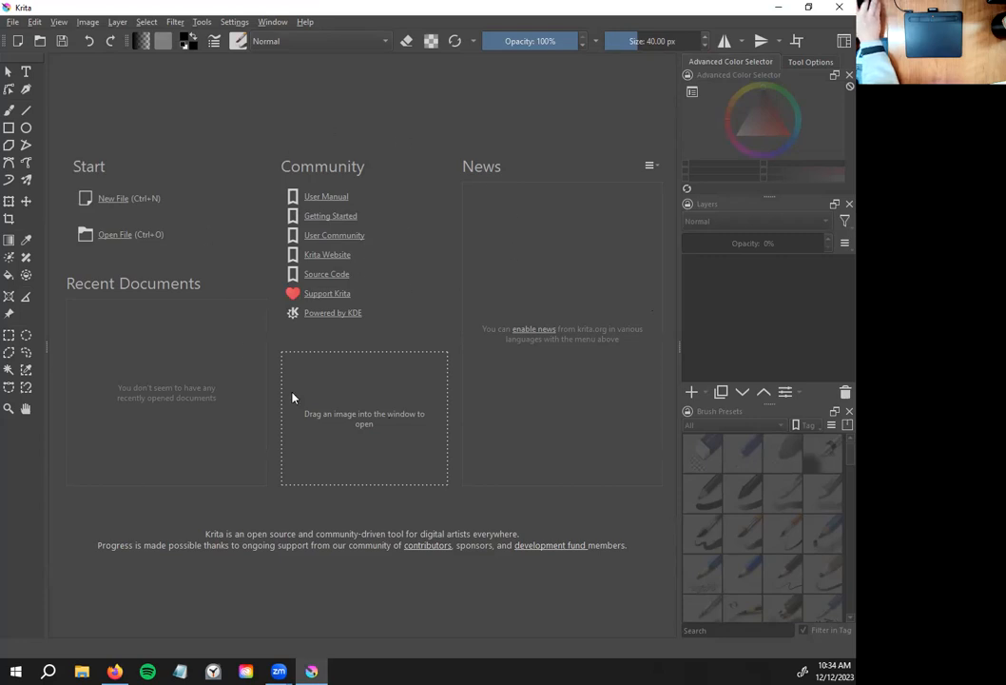
{"action": "left_click", "coordinate": [113, 197]}
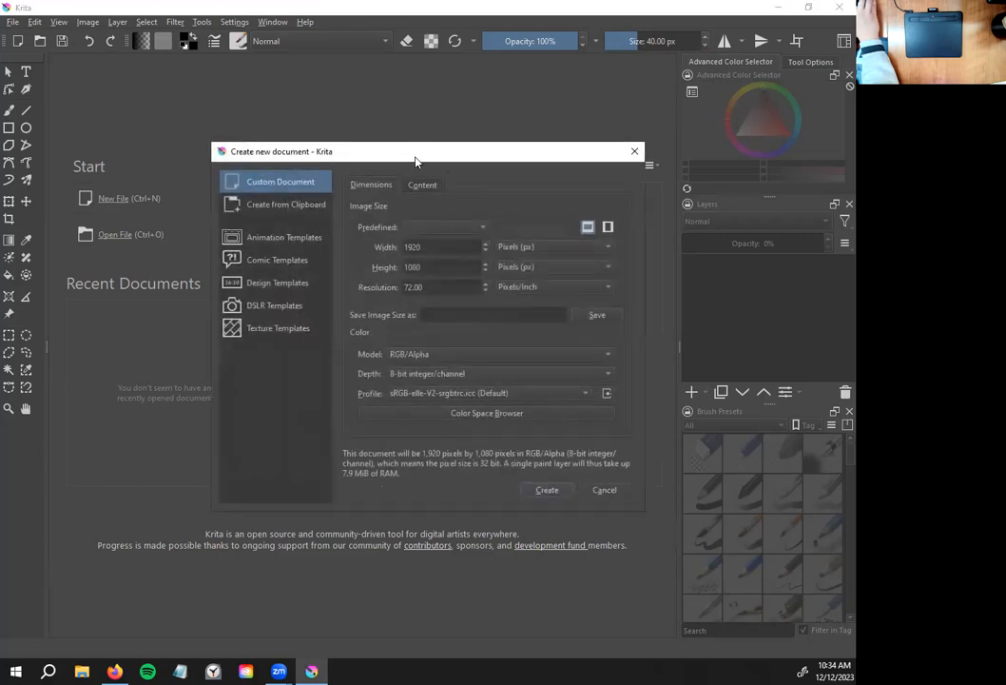
{"action": "left_click_drag", "start_coordinate": [415, 158], "coordinate": [426, 155]}
{"action": "left_click", "coordinate": [445, 244]}
{"action": "left_click_drag", "start_coordinate": [444, 244], "coordinate": [401, 286]}
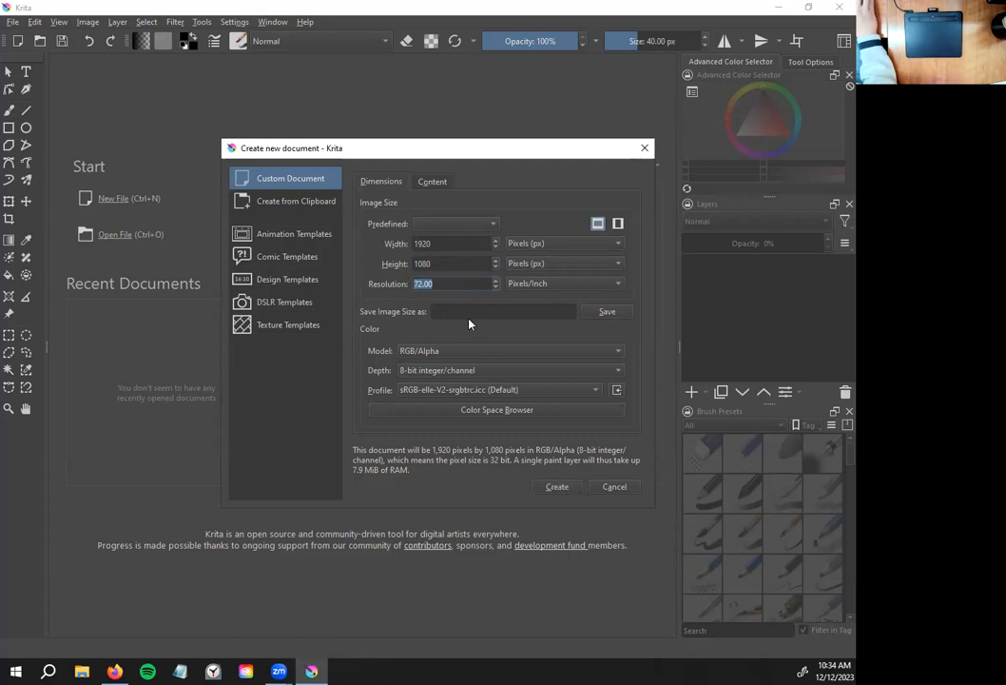
{"action": "left_click", "coordinate": [561, 486]}
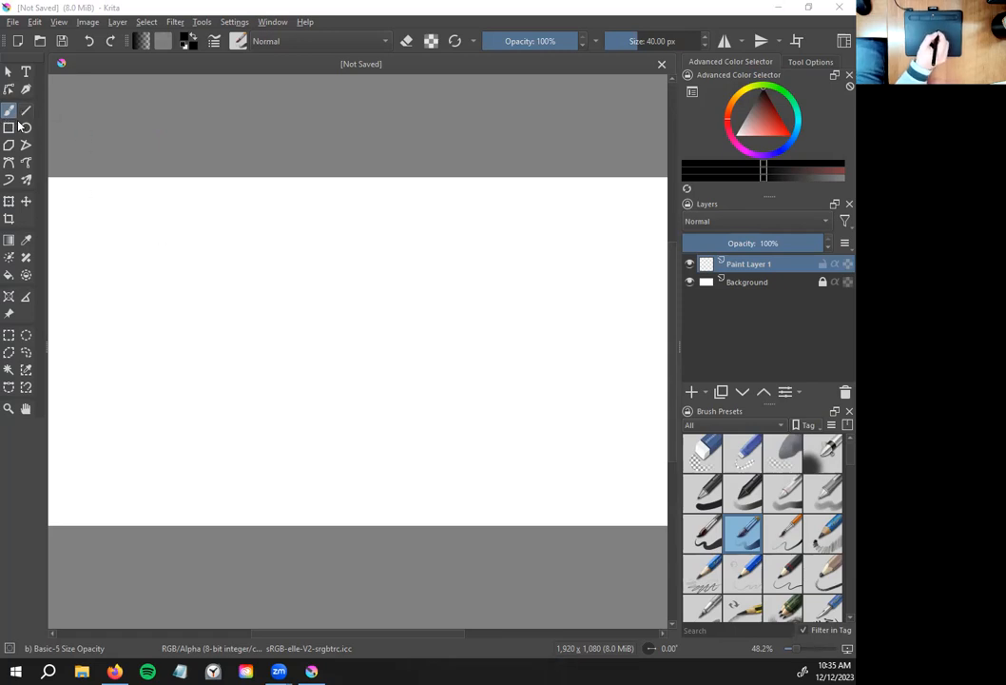
Paint three zigzag test strokes on Paint Layer 1 with the 40 px Basic-5 Size Opacity brush, varying the pen pressure
{"action": "left_click", "coordinate": [92, 214]}
{"action": "mouse_move", "coordinate": [127, 286]}
{"action": "left_mouse_down"}
{"action": "mouse_move", "coordinate": [166, 290]}
{"action": "mouse_move", "coordinate": [264, 330]}
{"action": "mouse_move", "coordinate": [267, 365]}
{"action": "mouse_move", "coordinate": [338, 398]}
{"action": "mouse_move", "coordinate": [346, 442]}
{"action": "mouse_move", "coordinate": [407, 462]}
{"action": "left_mouse_up"}
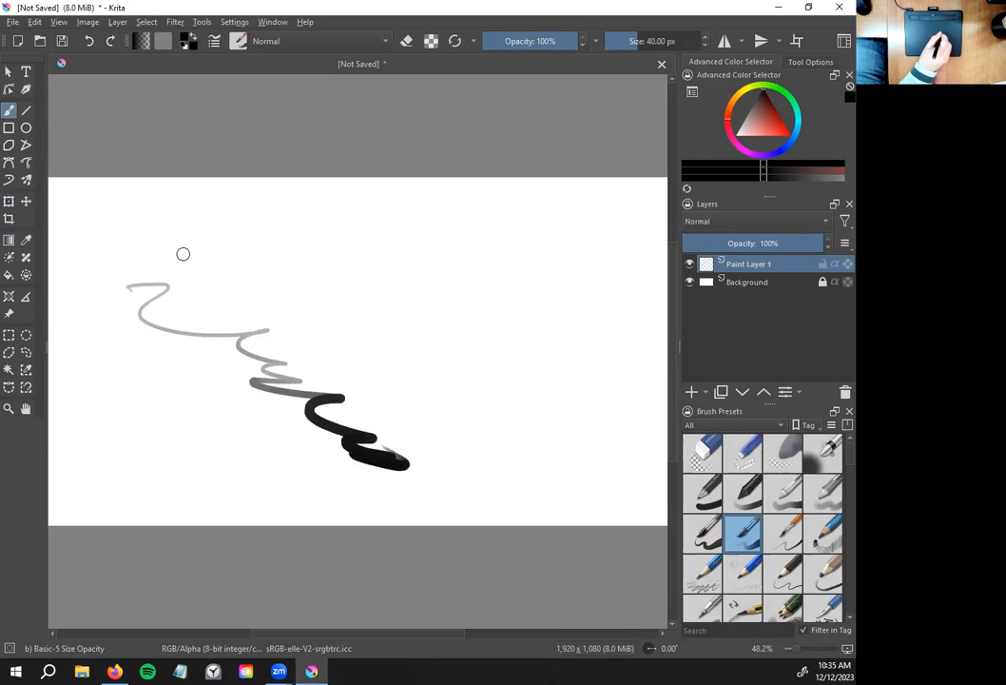
{"action": "mouse_move", "coordinate": [194, 240]}
{"action": "left_mouse_down"}
{"action": "mouse_move", "coordinate": [211, 271]}
{"action": "mouse_move", "coordinate": [262, 301]}
{"action": "mouse_move", "coordinate": [296, 339]}
{"action": "mouse_move", "coordinate": [342, 358]}
{"action": "mouse_move", "coordinate": [377, 392]}
{"action": "left_mouse_up"}
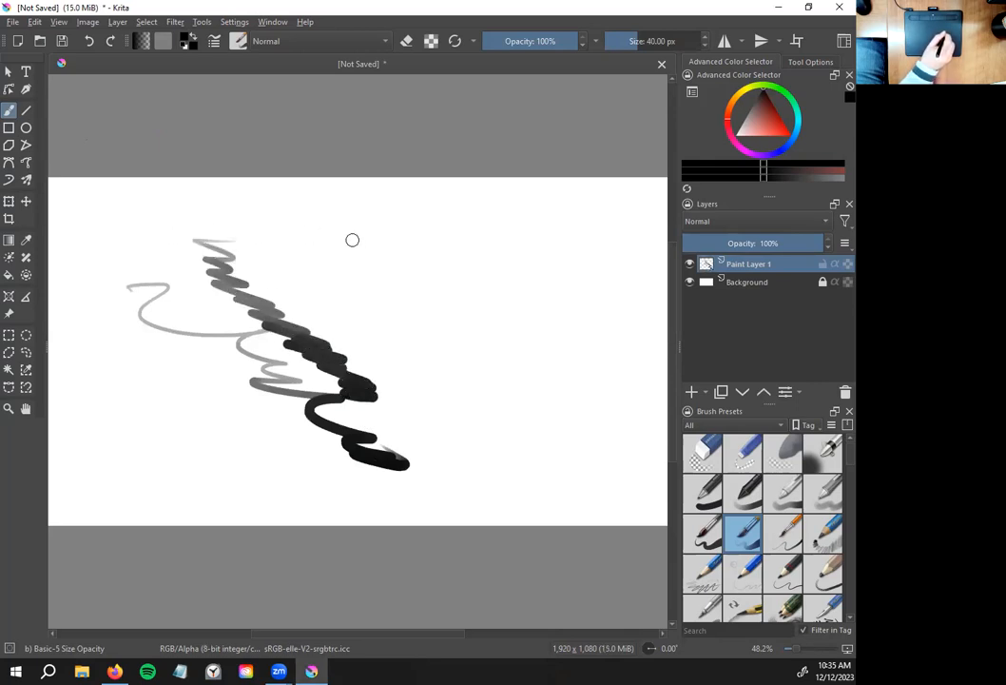
{"action": "mouse_move", "coordinate": [359, 256]}
{"action": "left_mouse_down"}
{"action": "mouse_move", "coordinate": [396, 291]}
{"action": "mouse_move", "coordinate": [364, 294]}
{"action": "mouse_move", "coordinate": [392, 322]}
{"action": "mouse_move", "coordinate": [360, 324]}
{"action": "mouse_move", "coordinate": [385, 362]}
{"action": "left_mouse_up"}
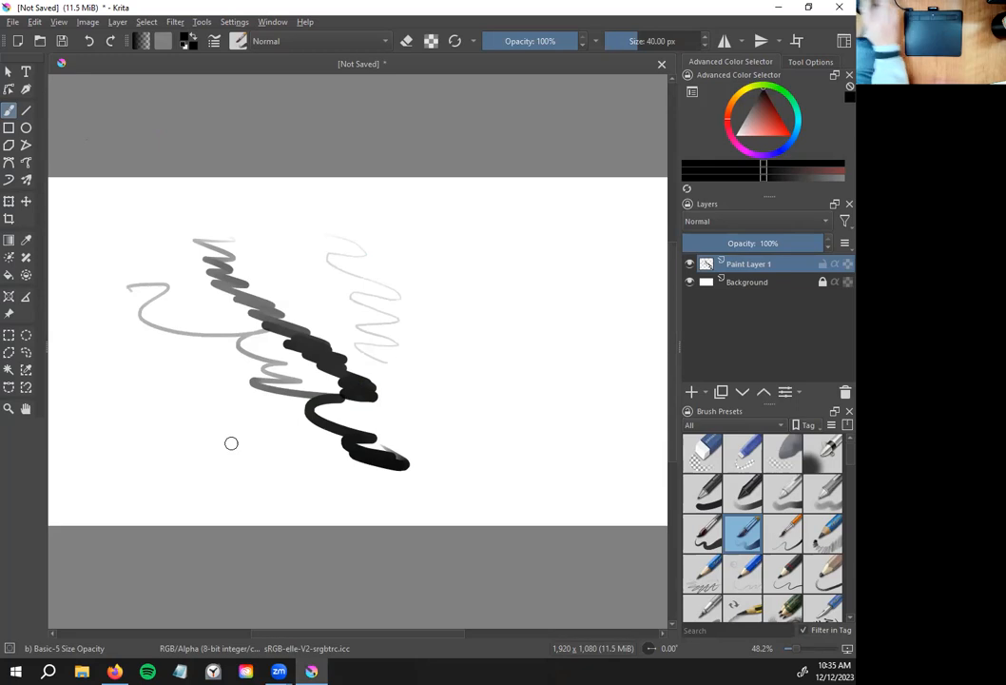
Undo the three zigzag test strokes on Paint Layer 1
{"action": "key", "text": "ctrl+z"}
{"action": "key", "text": "ctrl+z"}
{"action": "key", "text": "ctrl+z"}
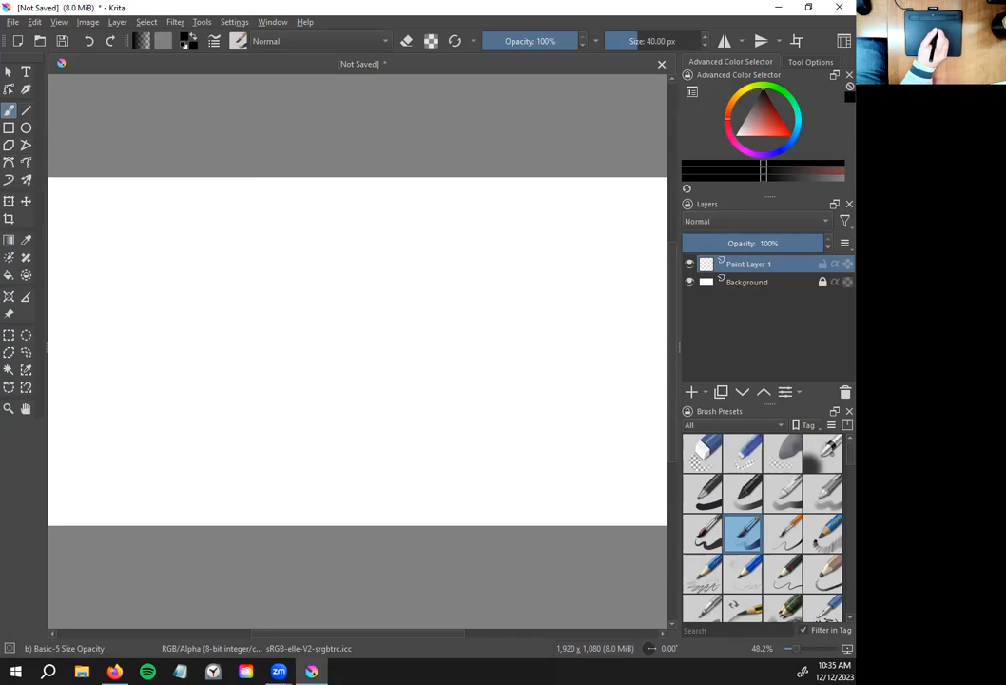
Paint one diagonal grey zigzag stroke across the canvas with the Freehand Brush Tool
{"action": "left_click", "coordinate": [11, 116]}
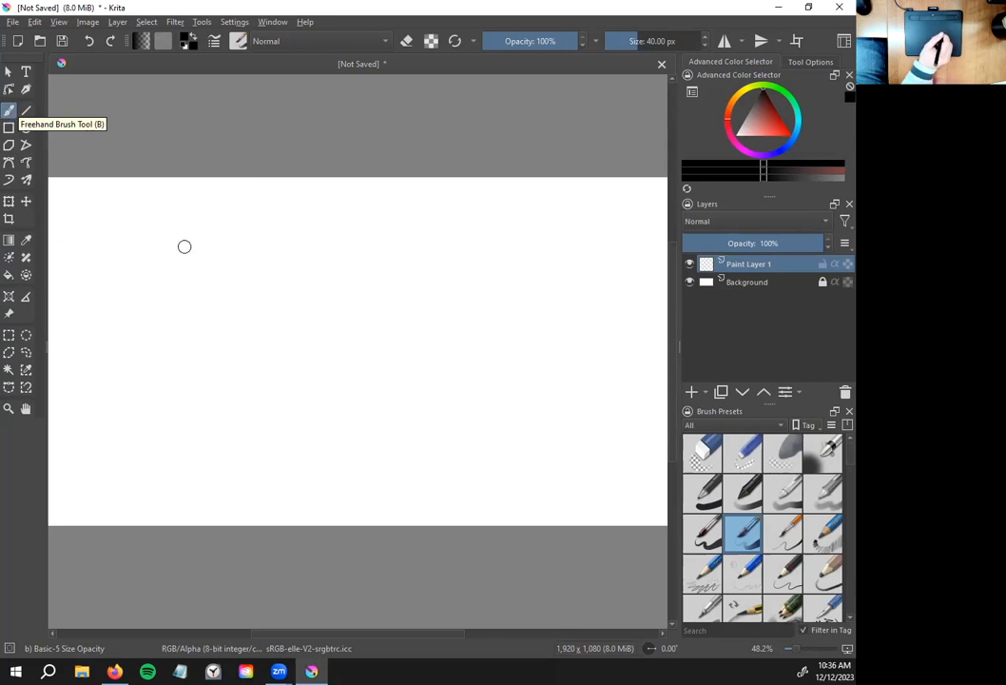
{"action": "mouse_move", "coordinate": [167, 269]}
{"action": "left_mouse_down"}
{"action": "mouse_move", "coordinate": [248, 317]}
{"action": "mouse_move", "coordinate": [354, 403]}
{"action": "left_mouse_up"}
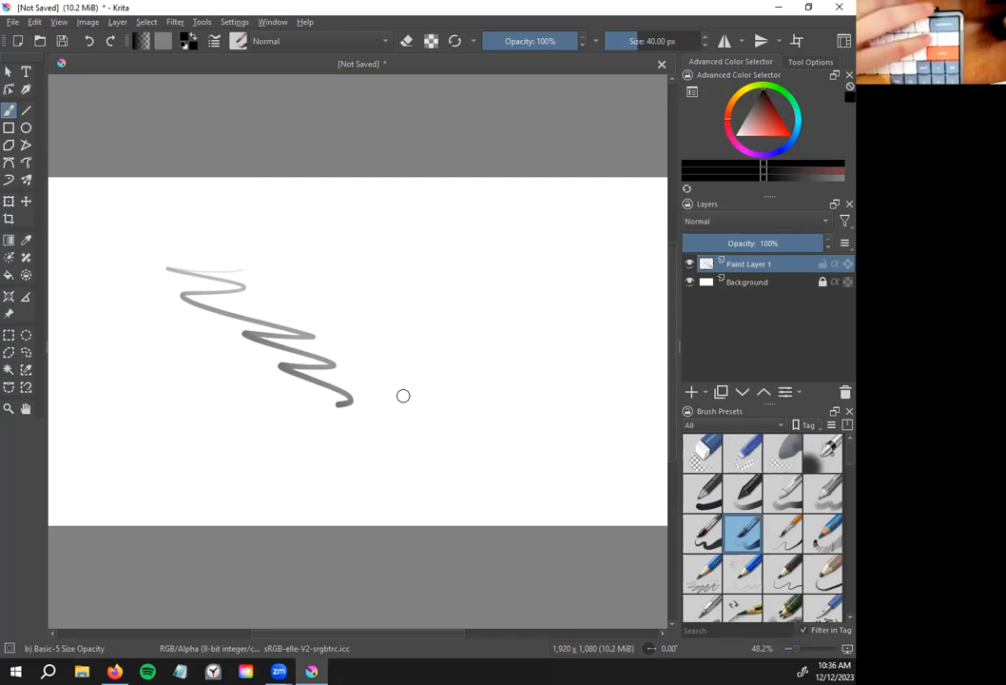
Increase the brush size to 300 px
{"action": "key", "text": "bracketright"}
{"action": "key", "text": "bracketright"}
{"action": "key", "text": "bracketright"}
{"action": "key", "text": "bracketright"}
{"action": "key", "text": "bracketright"}
{"action": "key", "text": "bracketright"}
{"action": "key", "text": "bracketright"}
{"action": "key", "text": "bracketright"}
{"action": "key", "text": "bracketright"}
{"action": "key", "text": "bracketright"}
{"action": "key", "text": "bracketright"}
{"action": "key", "text": "bracketright"}
{"action": "key", "text": "bracketright"}
{"action": "key", "text": "bracketright"}
{"action": "key", "text": "bracketright"}
{"action": "key", "text": "bracketright"}
{"action": "key", "text": "bracketright"}
{"action": "key", "text": "bracketright"}
{"action": "key", "text": "bracketright"}
{"action": "key", "text": "bracketright"}
{"action": "key", "text": "bracketright"}
{"action": "key", "text": "bracketright"}
{"action": "key", "text": "bracketright"}
{"action": "key", "text": "bracketright"}
{"action": "key", "text": "bracketright"}
{"action": "key", "text": "bracketright"}
{"action": "key", "text": "bracketright"}
{"action": "key", "text": "bracketright"}
{"action": "key", "text": "bracketright"}
{"action": "key", "text": "bracketright"}
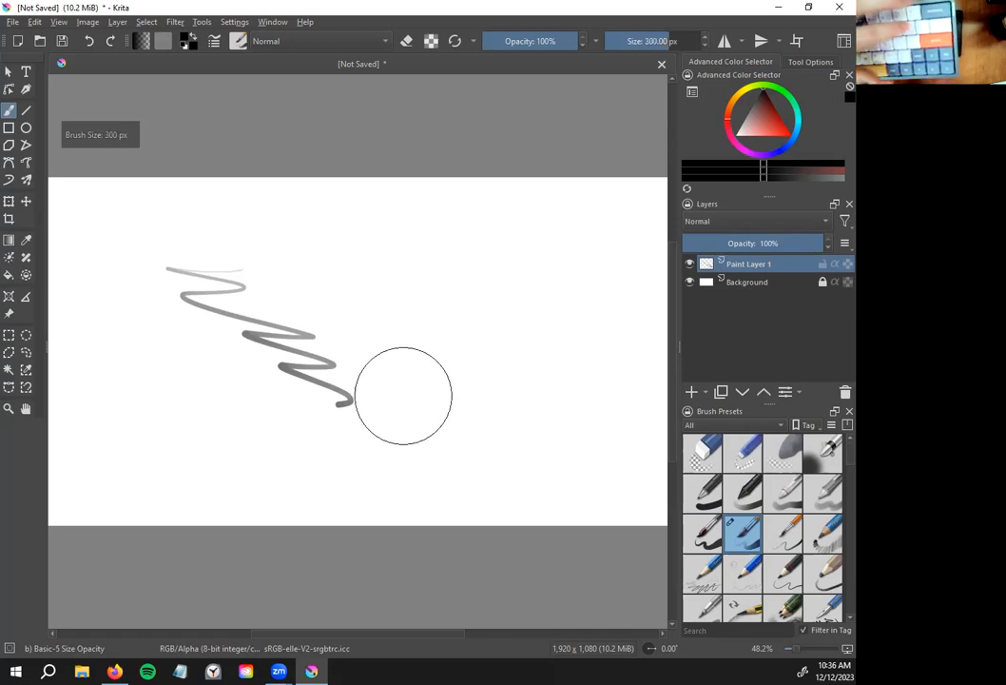
Reduce the brush size, trying smaller and larger values, and settle on 32 px
{"action": "key", "text": "bracketleft"}
{"action": "key", "text": "bracketleft"}
{"action": "key", "text": "bracketleft"}
{"action": "key", "text": "bracketleft"}
{"action": "key", "text": "bracketleft"}
{"action": "key", "text": "bracketleft"}
{"action": "key", "text": "bracketleft"}
{"action": "key", "text": "bracketleft"}
{"action": "key", "text": "bracketleft"}
{"action": "key", "text": "bracketleft"}
{"action": "key", "text": "bracketleft"}
{"action": "key", "text": "bracketleft"}
{"action": "key", "text": "bracketleft"}
{"action": "key", "text": "bracketleft"}
{"action": "key", "text": "bracketleft"}
{"action": "key", "text": "bracketleft"}
{"action": "key", "text": "bracketleft"}
{"action": "key", "text": "bracketleft"}
{"action": "key", "text": "bracketleft"}
{"action": "key", "text": "bracketleft"}
{"action": "key", "text": "bracketleft"}
{"action": "key", "text": "bracketleft"}
{"action": "key", "text": "bracketleft"}
{"action": "key", "text": "bracketleft"}
{"action": "key", "text": "bracketleft"}
{"action": "key", "text": "bracketleft"}
{"action": "key", "text": "bracketleft"}
{"action": "key", "text": "bracketleft"}
{"action": "key", "text": "bracketleft"}
{"action": "key", "text": "bracketleft"}
{"action": "key", "text": "bracketleft"}
{"action": "key", "text": "bracketright"}
{"action": "key", "text": "bracketright"}
{"action": "key", "text": "bracketright"}
{"action": "key", "text": "bracketright"}
{"action": "key", "text": "bracketright"}
{"action": "key", "text": "bracketright"}
{"action": "key", "text": "bracketright"}
{"action": "key", "text": "bracketright"}
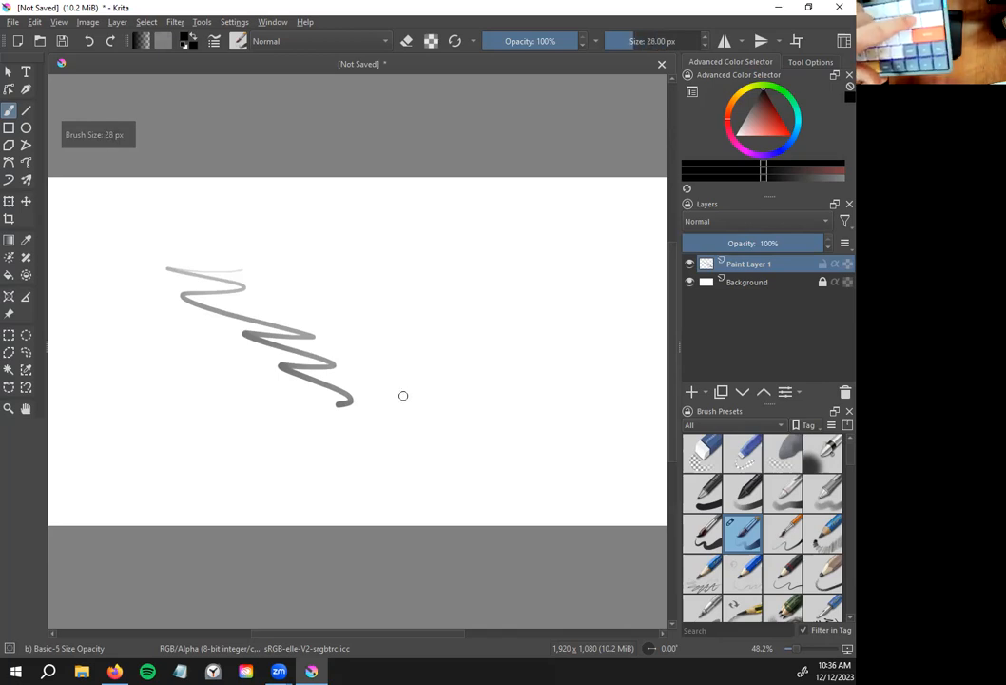
{"action": "key", "text": "bracketleft"}
{"action": "key", "text": "bracketleft"}
{"action": "key", "text": "bracketleft"}
{"action": "key", "text": "bracketleft"}
{"action": "key", "text": "bracketleft"}
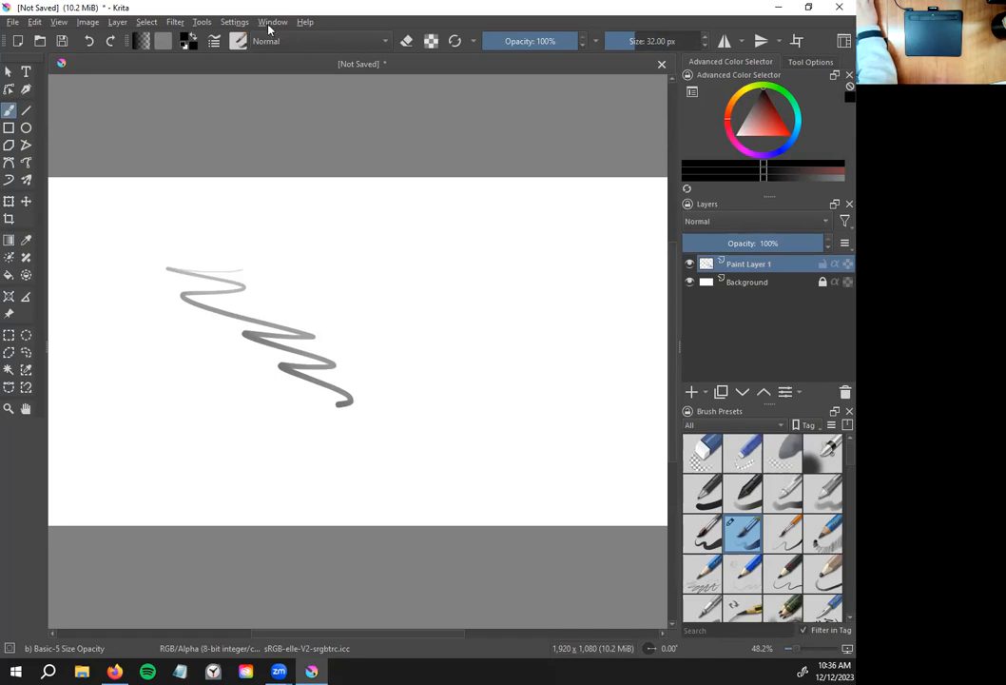
Switch the workspace layout to Animation
{"action": "key", "text": "super+alt+p"}
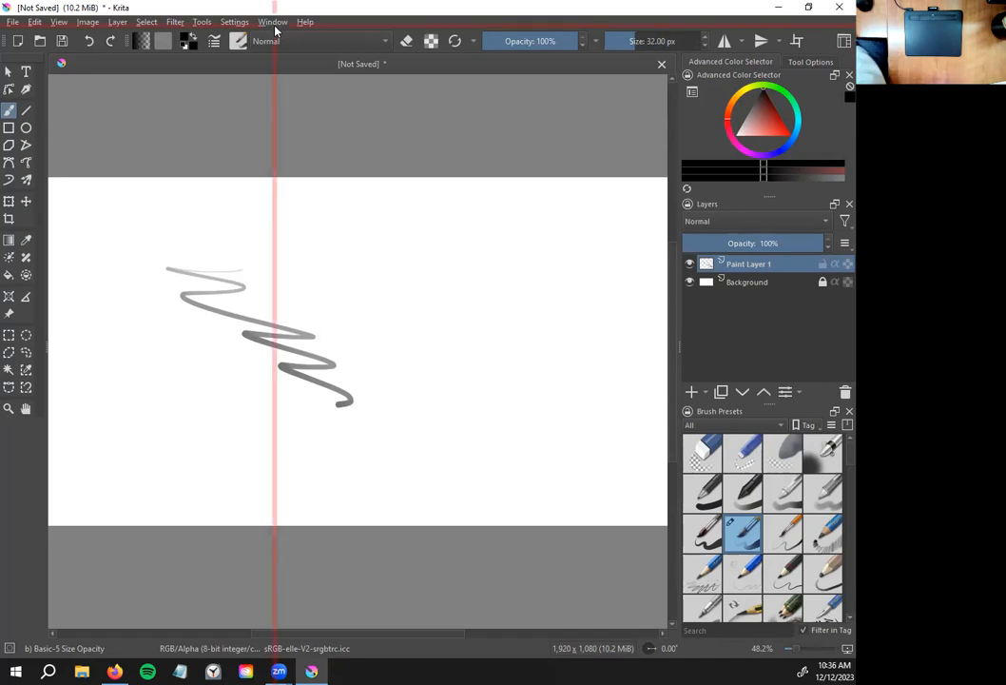
{"action": "left_click", "coordinate": [273, 22]}
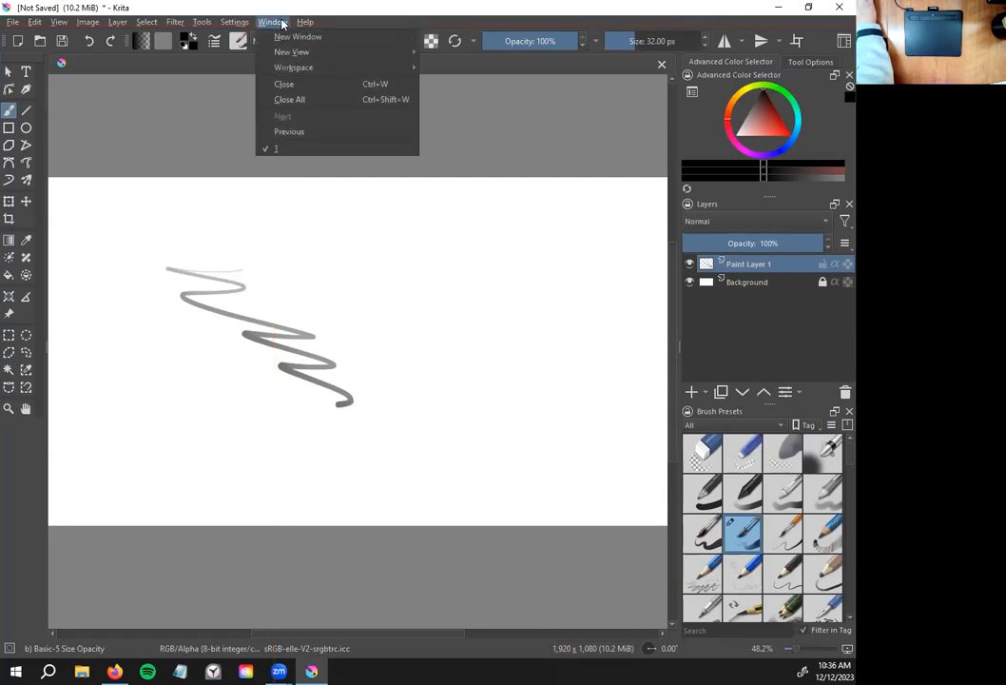
{"action": "mouse_move", "coordinate": [295, 67]}
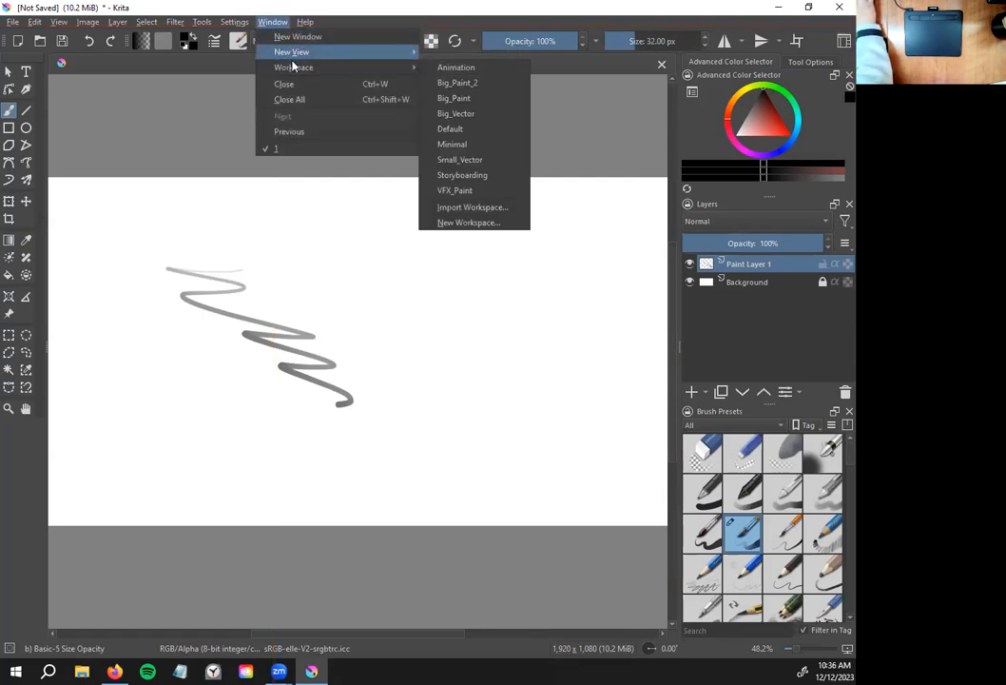
{"action": "left_click", "coordinate": [489, 75]}
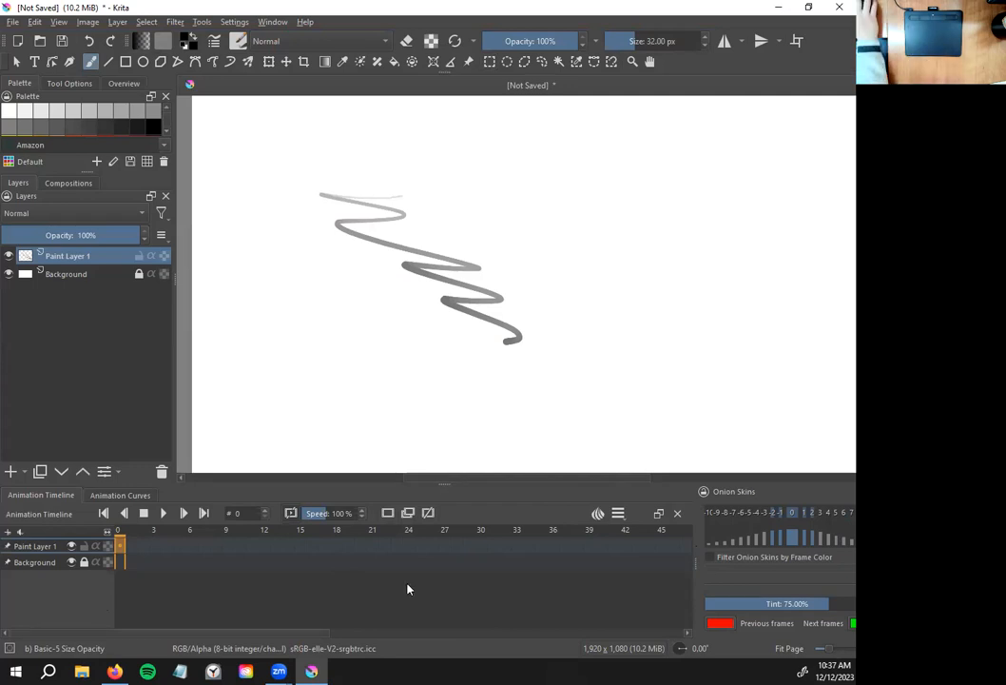
Undo the zigzag stroke and create a blank keyframe at frame 0 of Paint Layer 1
{"action": "key", "text": "ctrl+z"}
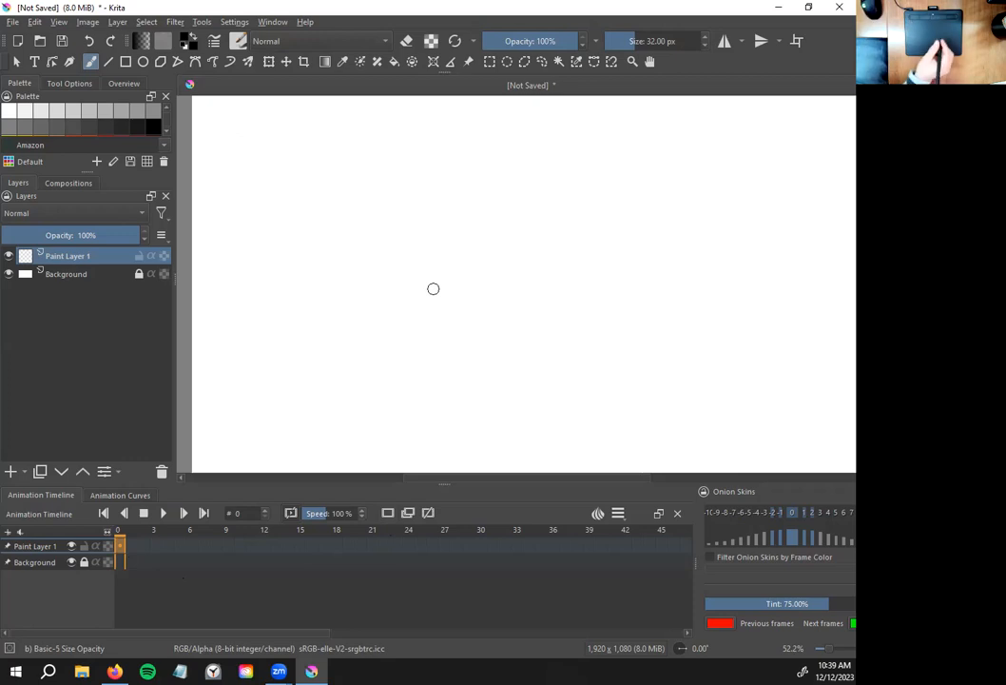
{"action": "left_click", "coordinate": [387, 514]}
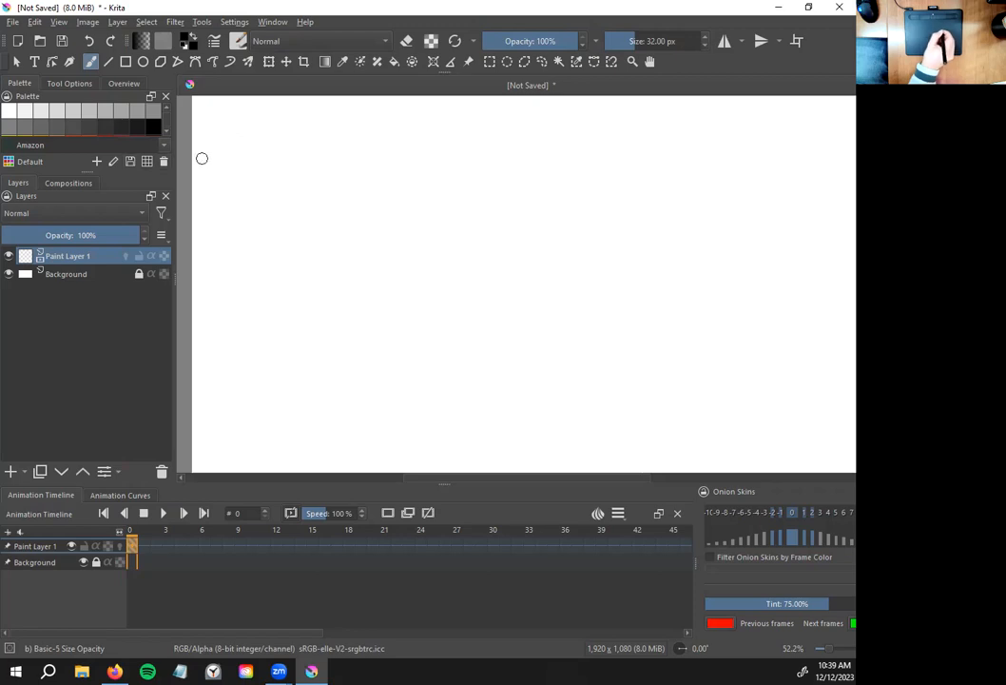
Try drawing a cliff outline with a sloping top from the canvas's left edge, and undo it
{"action": "mouse_move", "coordinate": [193, 157]}
{"action": "left_mouse_down"}
{"action": "mouse_move", "coordinate": [446, 206]}
{"action": "mouse_move", "coordinate": [425, 218]}
{"action": "mouse_move", "coordinate": [372, 321]}
{"action": "mouse_move", "coordinate": [324, 455]}
{"action": "left_mouse_up"}
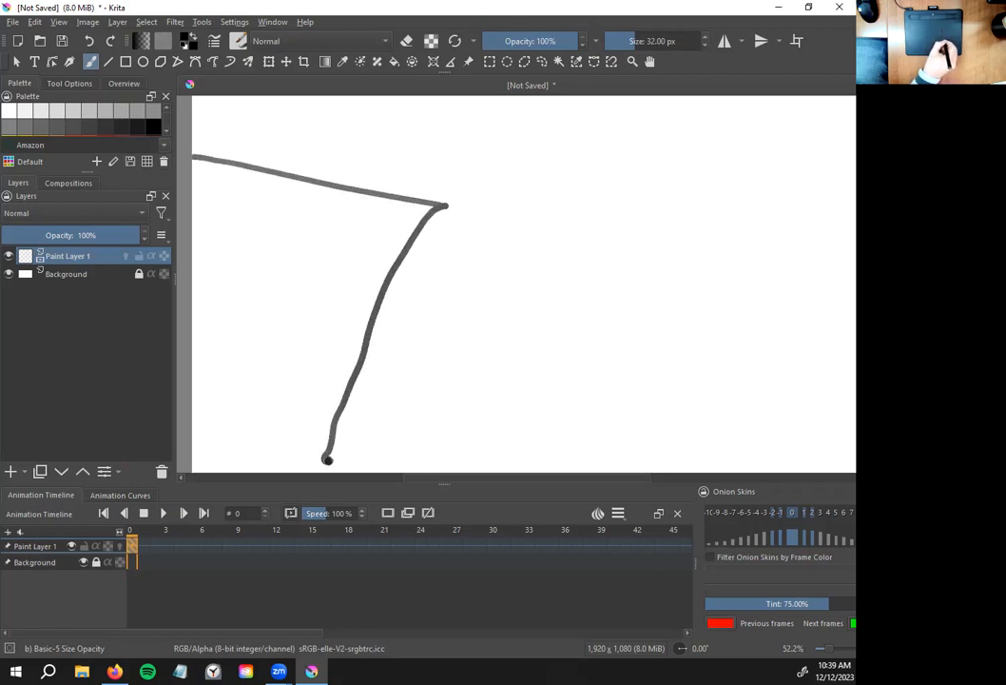
{"action": "key", "text": "ctrl+z"}
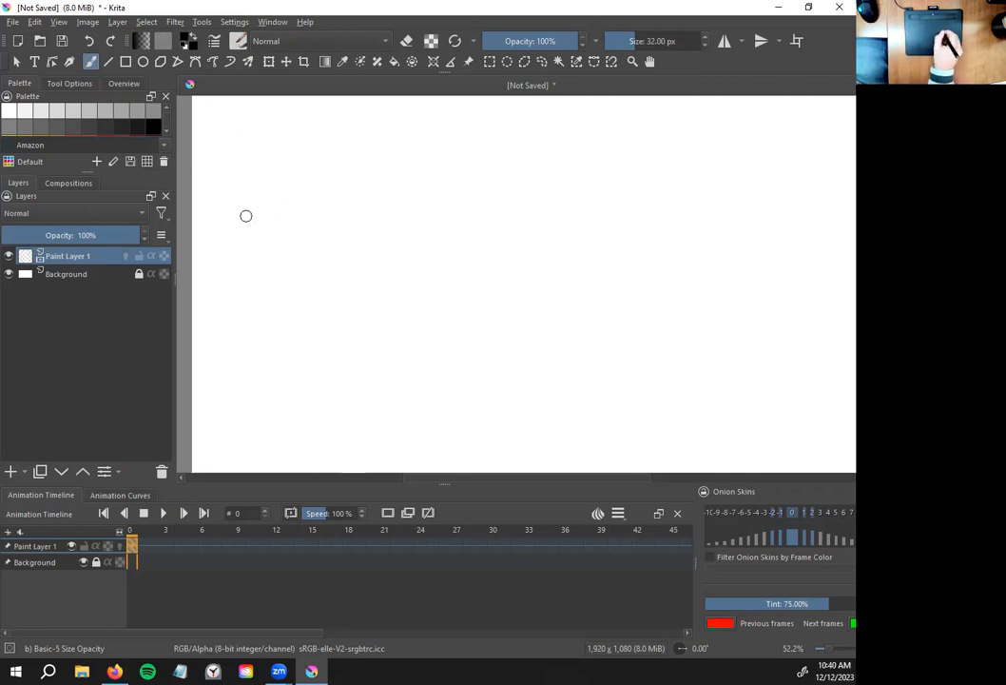
Draw a flat-topped cliff ledge from the canvas's left edge with an oval ball above its corner, and play the animation
{"action": "mouse_move", "coordinate": [193, 212]}
{"action": "left_mouse_down"}
{"action": "mouse_move", "coordinate": [365, 214]}
{"action": "mouse_move", "coordinate": [341, 473]}
{"action": "left_mouse_up"}
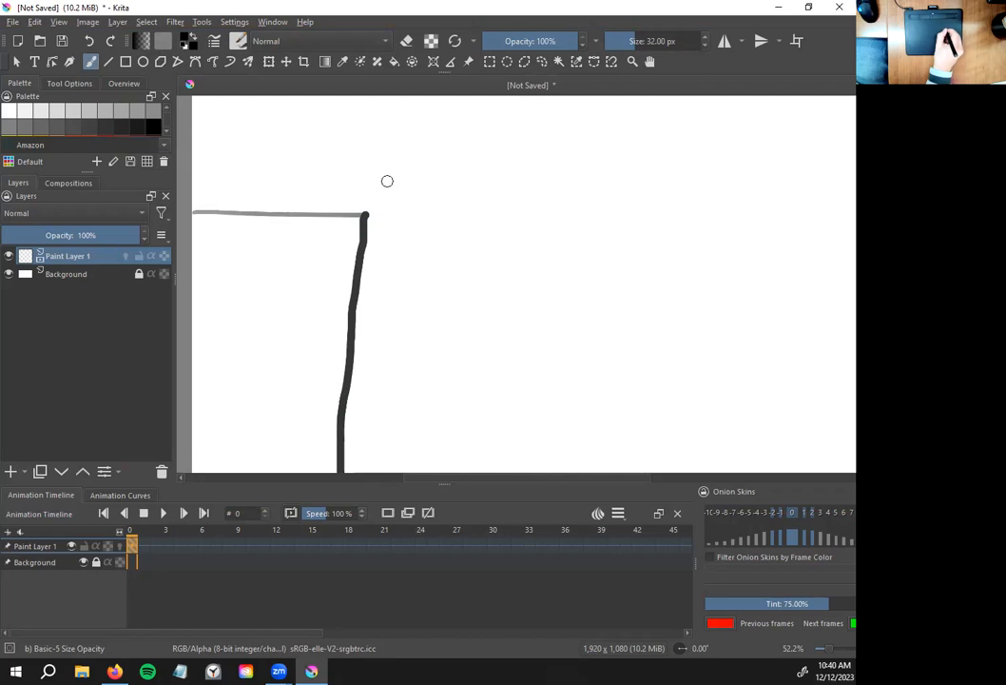
{"action": "mouse_move", "coordinate": [387, 178]}
{"action": "left_mouse_down"}
{"action": "mouse_move", "coordinate": [359, 181]}
{"action": "mouse_move", "coordinate": [357, 200]}
{"action": "mouse_move", "coordinate": [385, 208]}
{"action": "mouse_move", "coordinate": [417, 188]}
{"action": "left_mouse_up"}
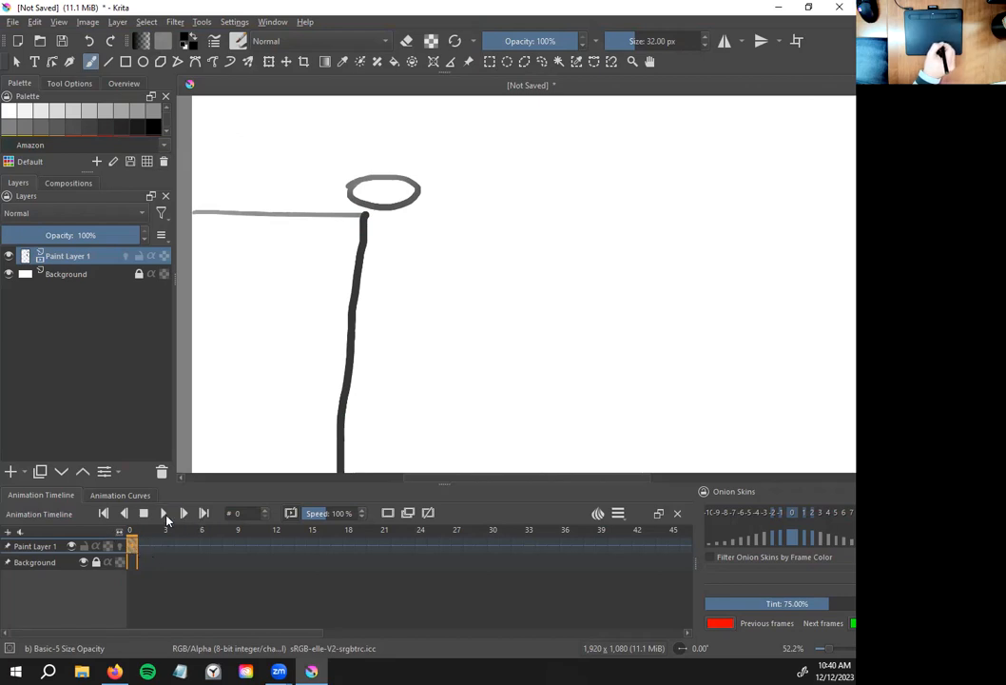
{"action": "left_click", "coordinate": [163, 515]}
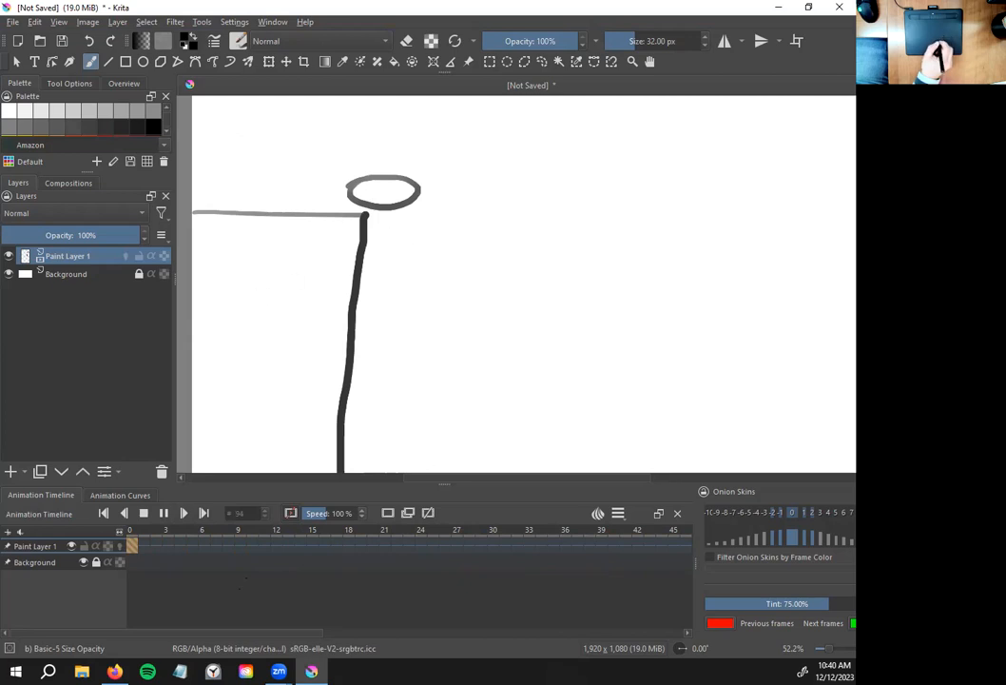
Stop playback, create a blank keyframe at frame 1 of Paint Layer 1, and scribble a small zigzag on it
{"action": "left_click", "coordinate": [144, 514]}
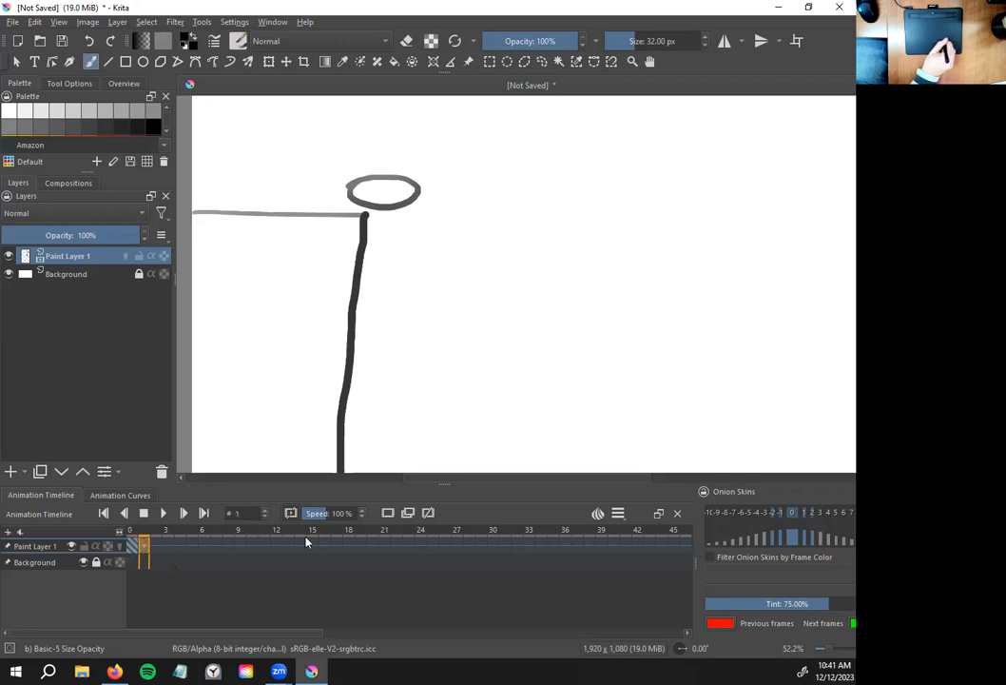
{"action": "left_click", "coordinate": [388, 513]}
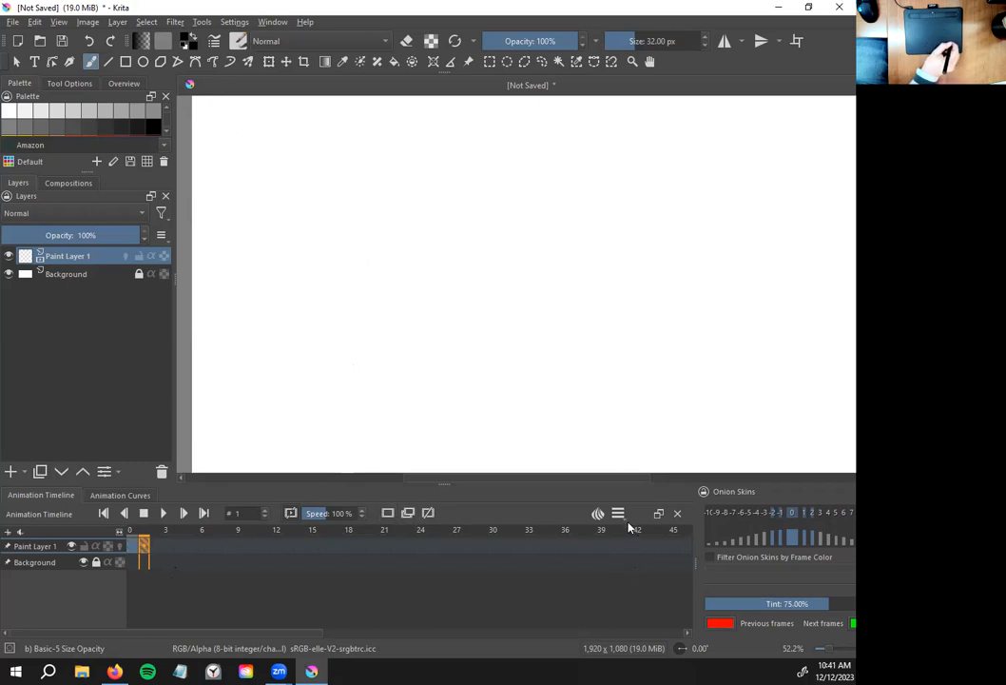
{"action": "left_click", "coordinate": [599, 515]}
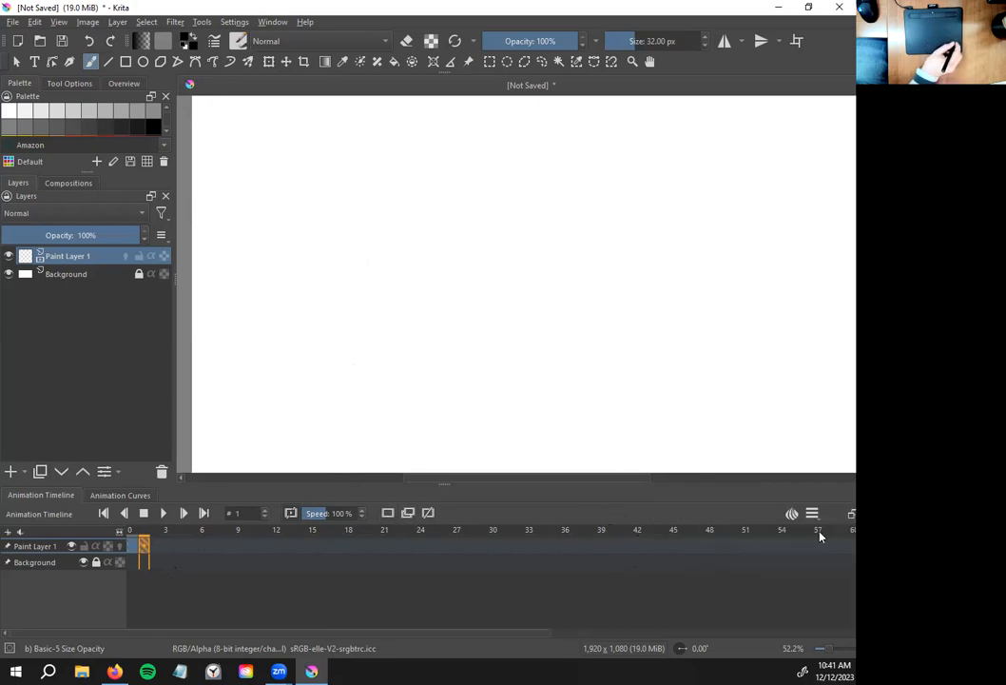
{"action": "left_click", "coordinate": [791, 514]}
{"action": "mouse_move", "coordinate": [381, 220]}
{"action": "left_mouse_down"}
{"action": "mouse_move", "coordinate": [398, 307]}
{"action": "mouse_move", "coordinate": [391, 382]}
{"action": "left_mouse_up"}
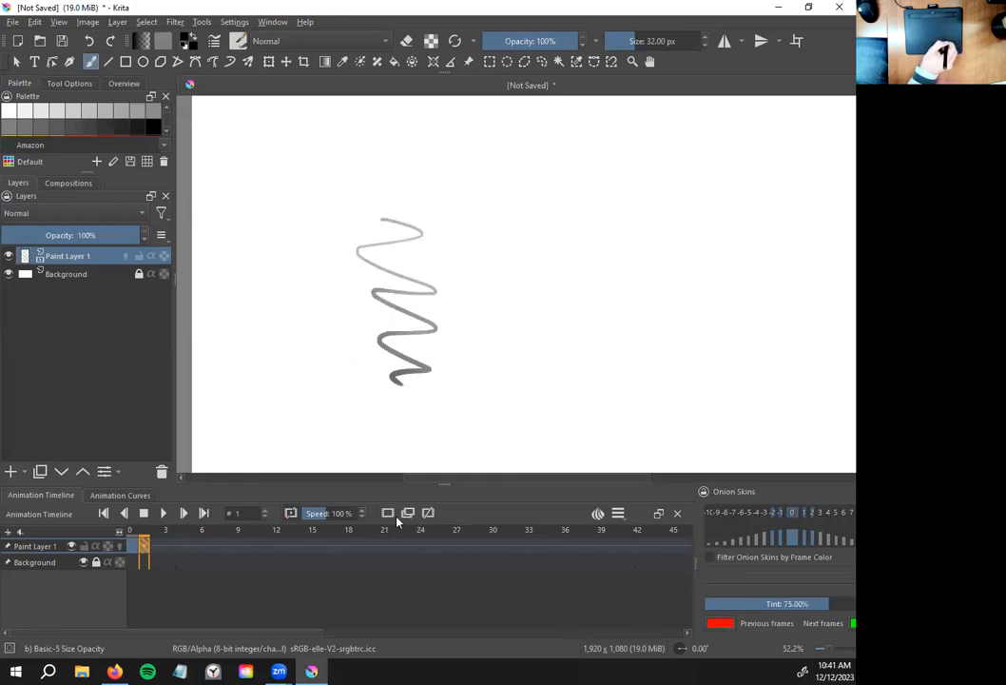
{"action": "key", "text": "ctrl+z"}
{"action": "mouse_move", "coordinate": [552, 416]}
{"action": "left_mouse_down"}
{"action": "mouse_move", "coordinate": [475, 334]}
{"action": "mouse_move", "coordinate": [447, 362]}
{"action": "left_mouse_up"}
Create blank keyframes at frames 2 and 3 of Paint Layer 1 and scribble a different zigzag on each
{"action": "left_click", "coordinate": [156, 546]}
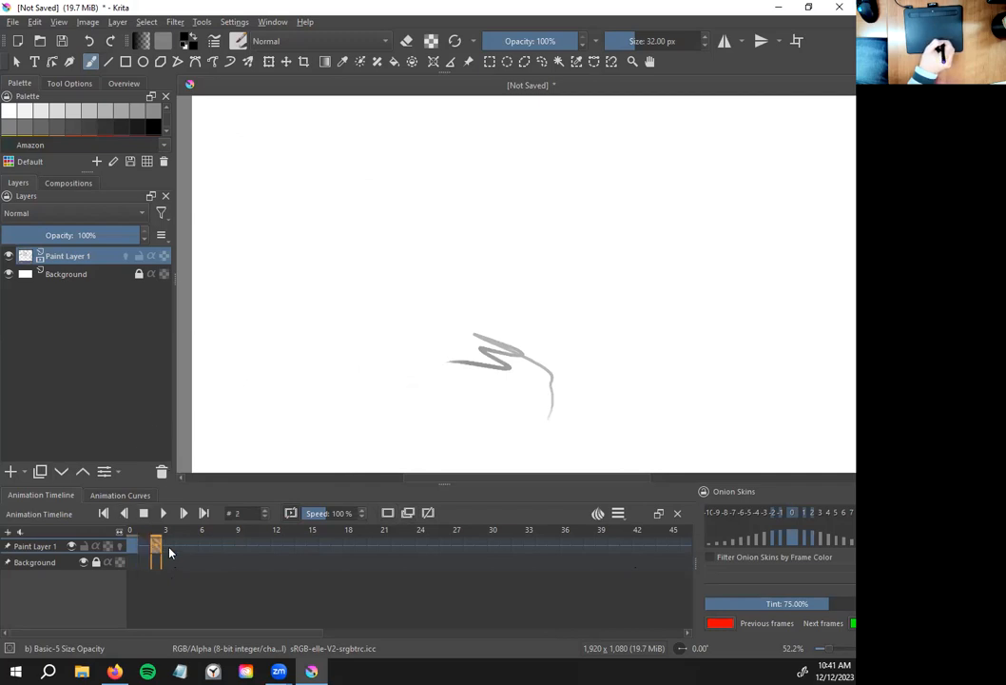
{"action": "left_click", "coordinate": [384, 515]}
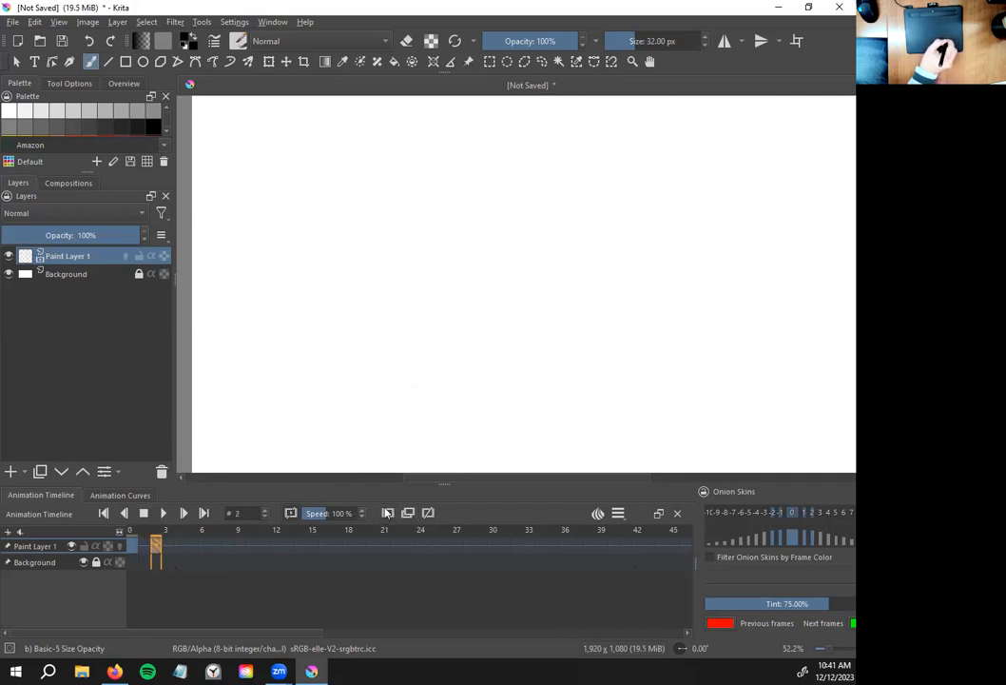
{"action": "left_click_drag", "start_coordinate": [571, 363], "coordinate": [416, 262]}
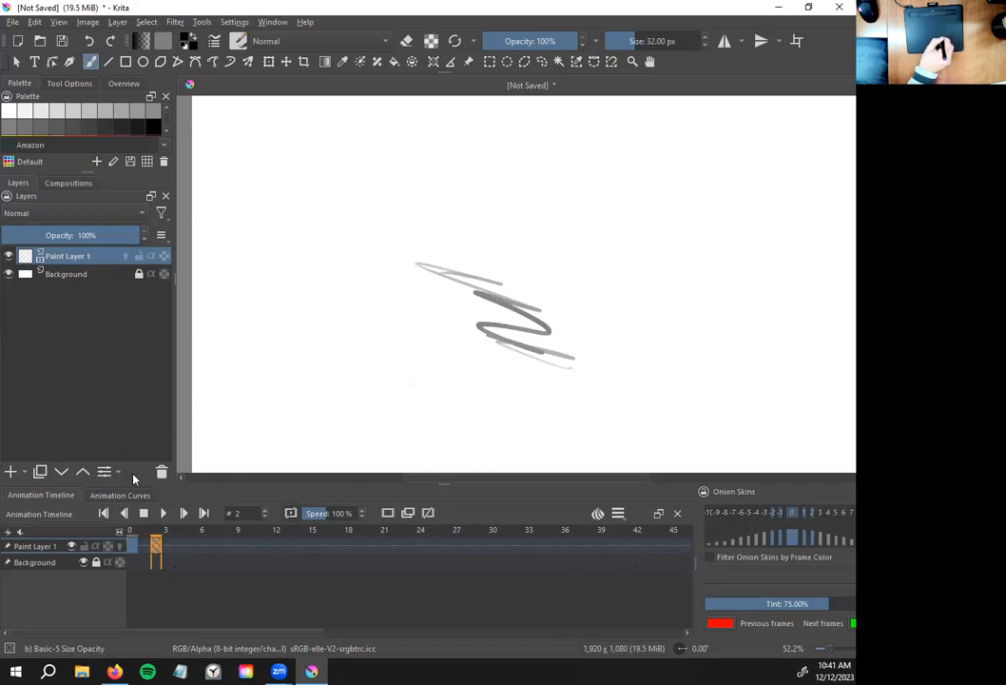
{"action": "left_click", "coordinate": [171, 550]}
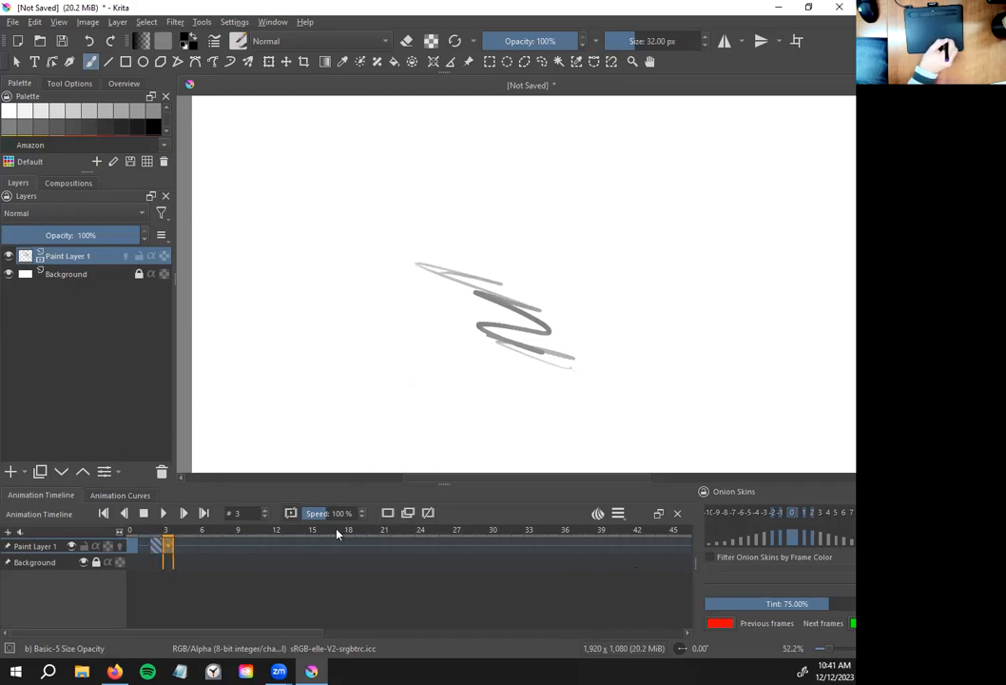
{"action": "left_click", "coordinate": [386, 514]}
{"action": "mouse_move", "coordinate": [348, 200]}
{"action": "left_mouse_down"}
{"action": "mouse_move", "coordinate": [297, 287]}
{"action": "mouse_move", "coordinate": [360, 410]}
{"action": "left_mouse_up"}
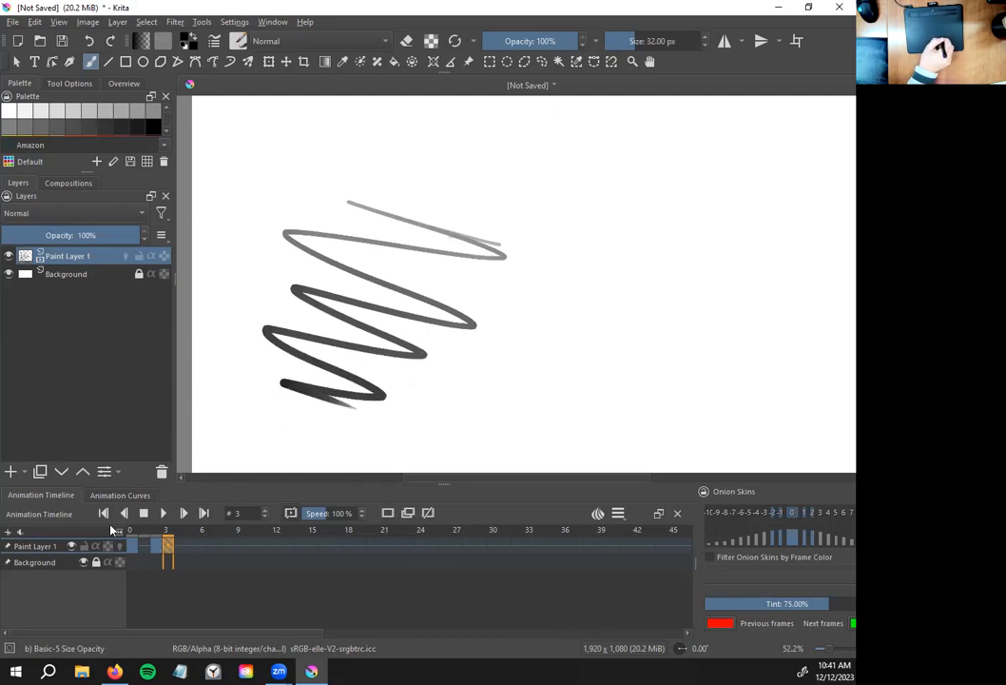
Scribble another zigzag on a new blank keyframe at frame 4, and play the animation briefly before stopping it
{"action": "left_click", "coordinate": [180, 547]}
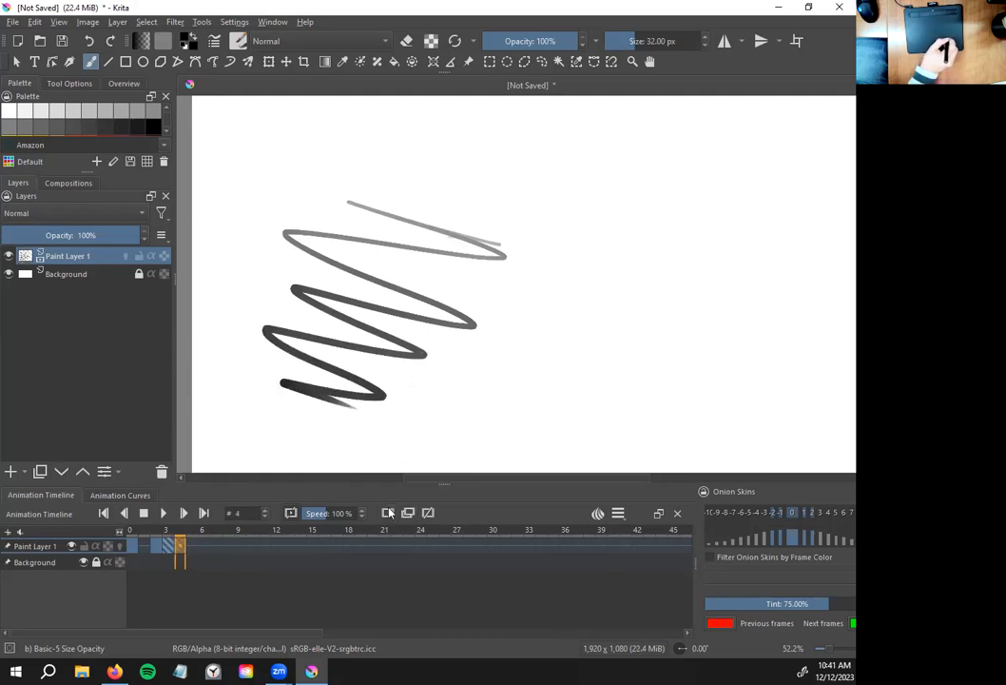
{"action": "key", "text": "Delete"}
{"action": "mouse_move", "coordinate": [501, 297]}
{"action": "left_mouse_down"}
{"action": "mouse_move", "coordinate": [402, 318]}
{"action": "mouse_move", "coordinate": [415, 386]}
{"action": "left_mouse_up"}
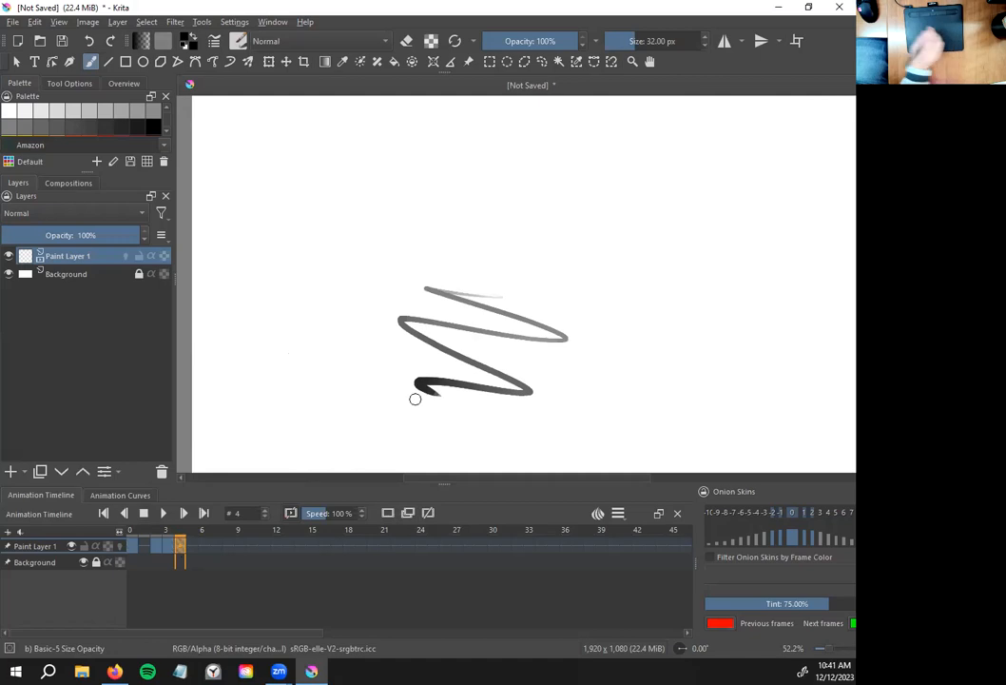
{"action": "left_click", "coordinate": [163, 514]}
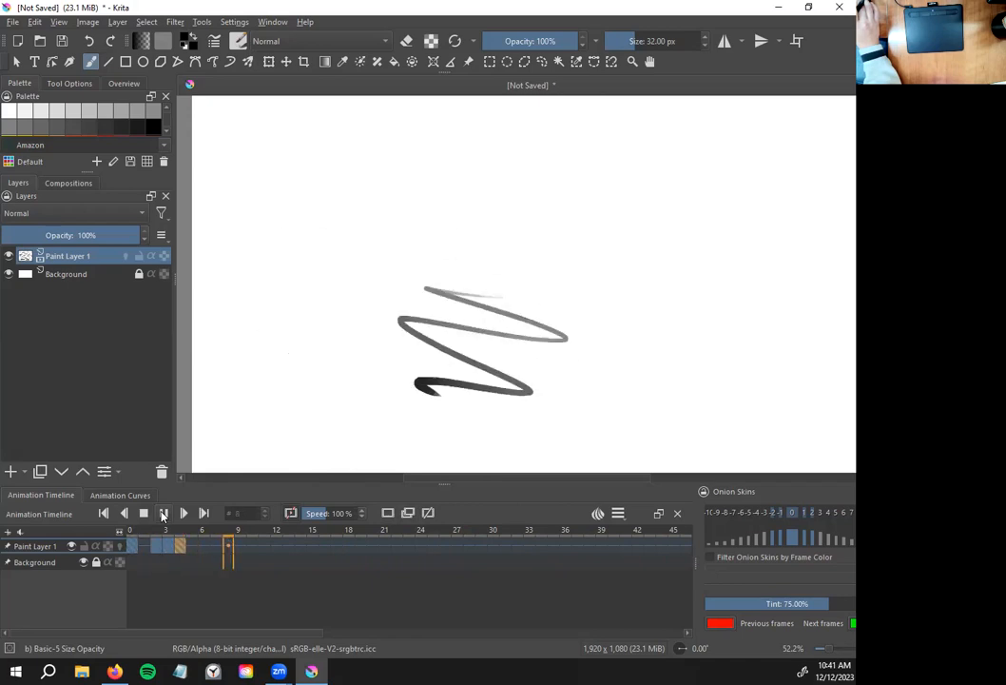
{"action": "left_click", "coordinate": [145, 515]}
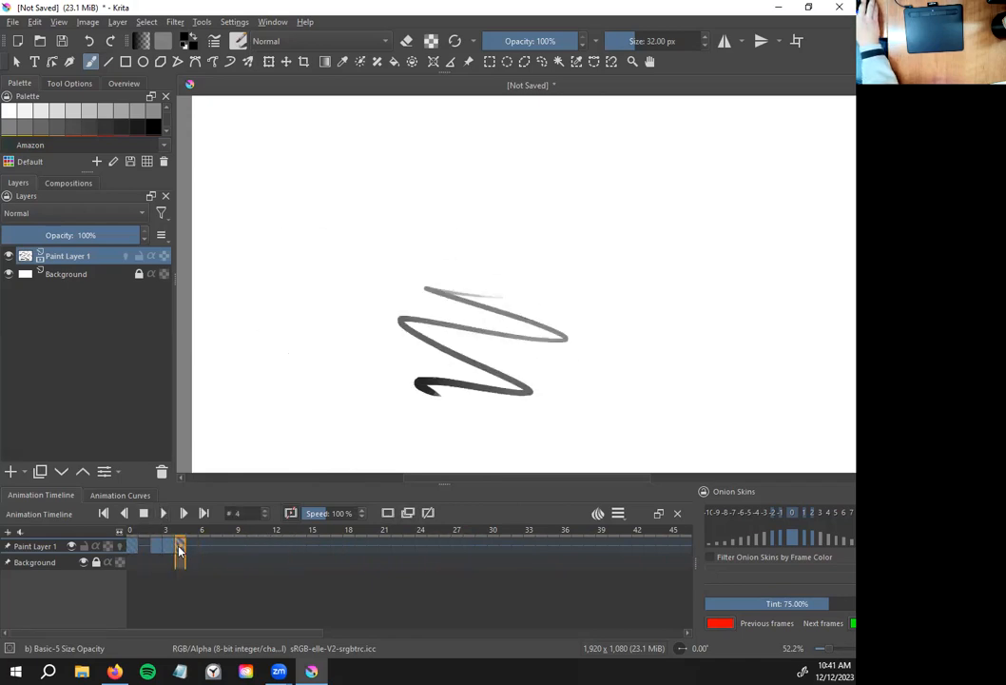
Remove the scribbled keyframes at frames 4, 3 and 2 from Paint Layer 1
{"action": "right_click", "coordinate": [179, 545]}
{"action": "left_click", "coordinate": [245, 505]}
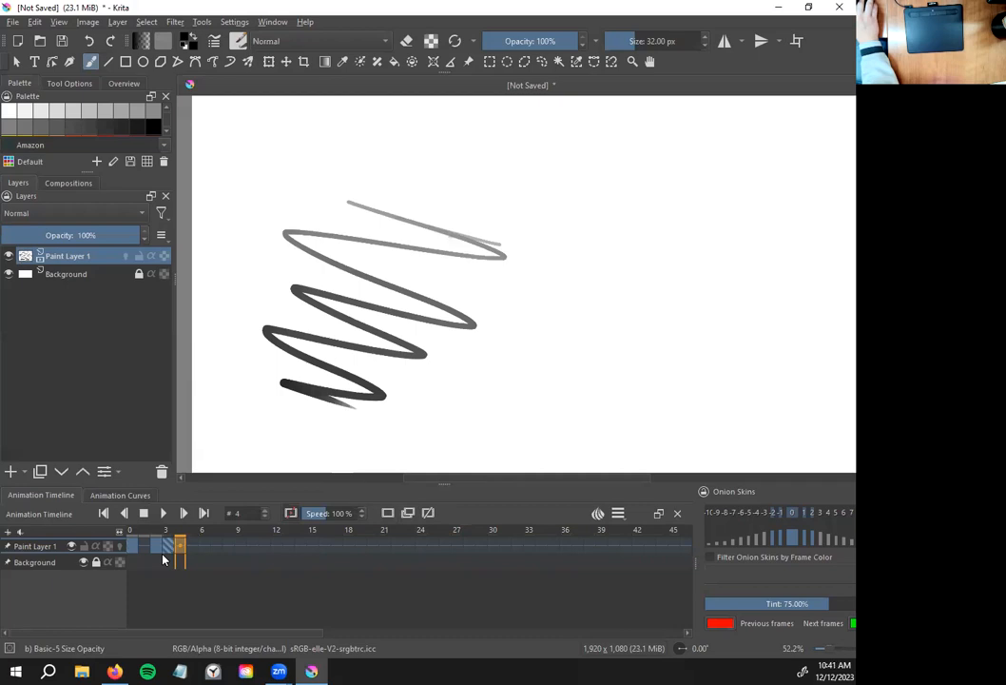
{"action": "right_click", "coordinate": [167, 546]}
{"action": "left_click", "coordinate": [233, 502]}
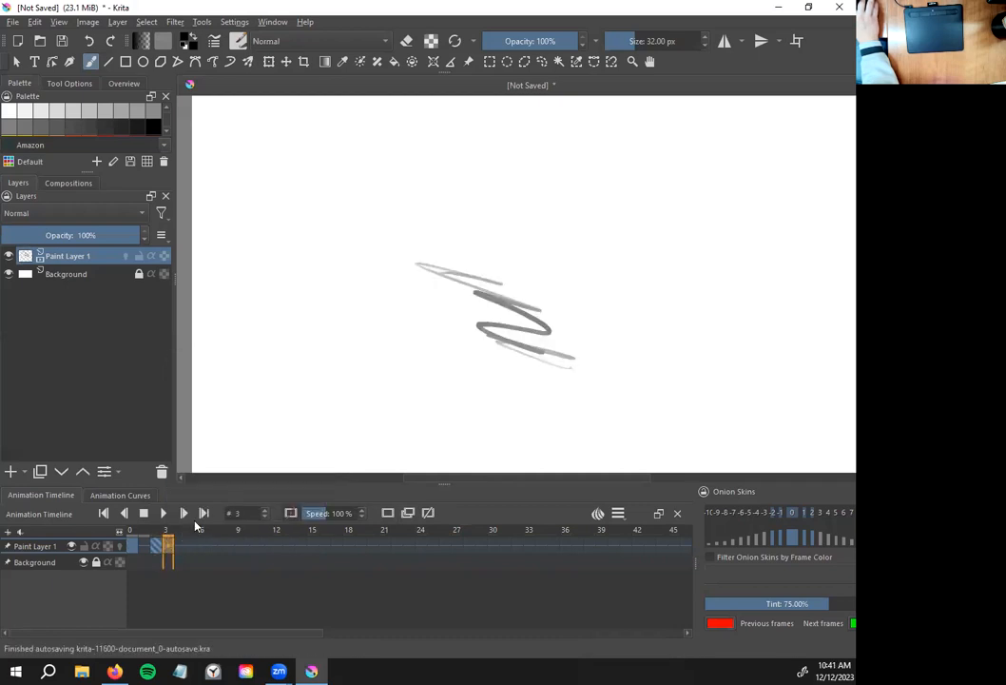
{"action": "right_click", "coordinate": [161, 550]}
{"action": "left_click", "coordinate": [228, 503]}
Create a blank keyframe at frame 1 with a zigzag scribble, and compare it with frame 0
{"action": "left_click", "coordinate": [145, 548]}
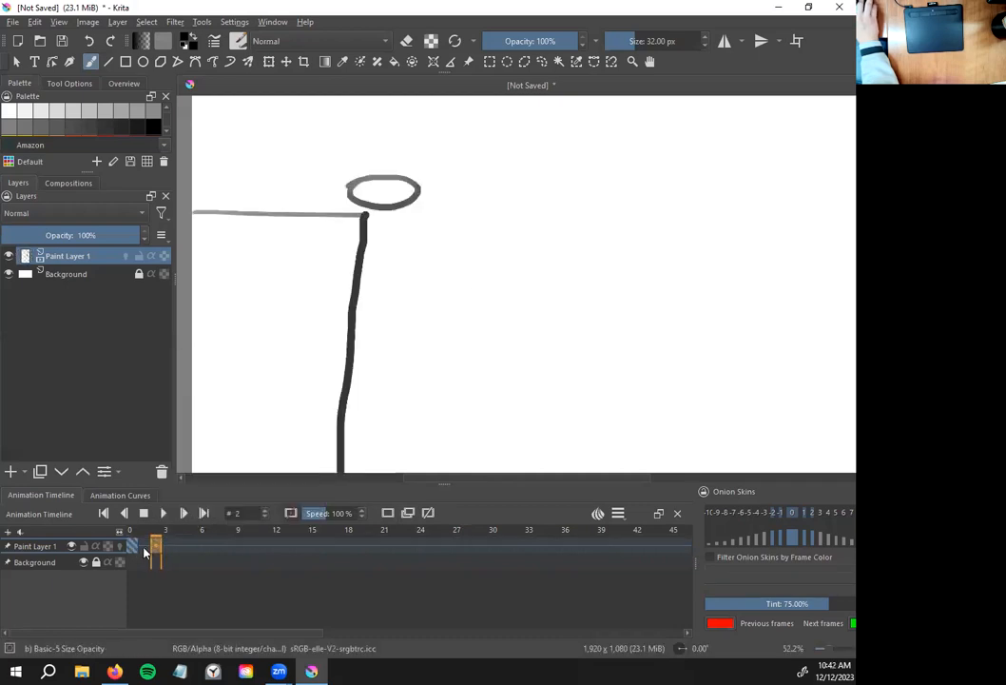
{"action": "right_click", "coordinate": [146, 549]}
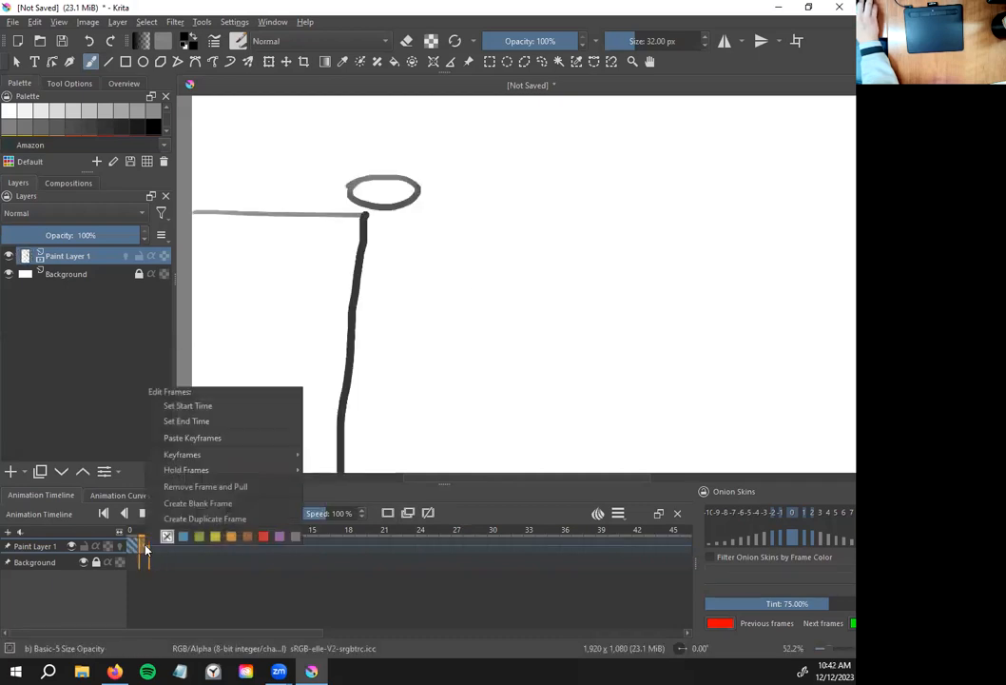
{"action": "left_click", "coordinate": [198, 504]}
{"action": "mouse_move", "coordinate": [447, 237]}
{"action": "left_mouse_down"}
{"action": "mouse_move", "coordinate": [480, 295]}
{"action": "mouse_move", "coordinate": [448, 406]}
{"action": "mouse_move", "coordinate": [505, 362]}
{"action": "mouse_move", "coordinate": [564, 339]}
{"action": "mouse_move", "coordinate": [502, 344]}
{"action": "left_mouse_up"}
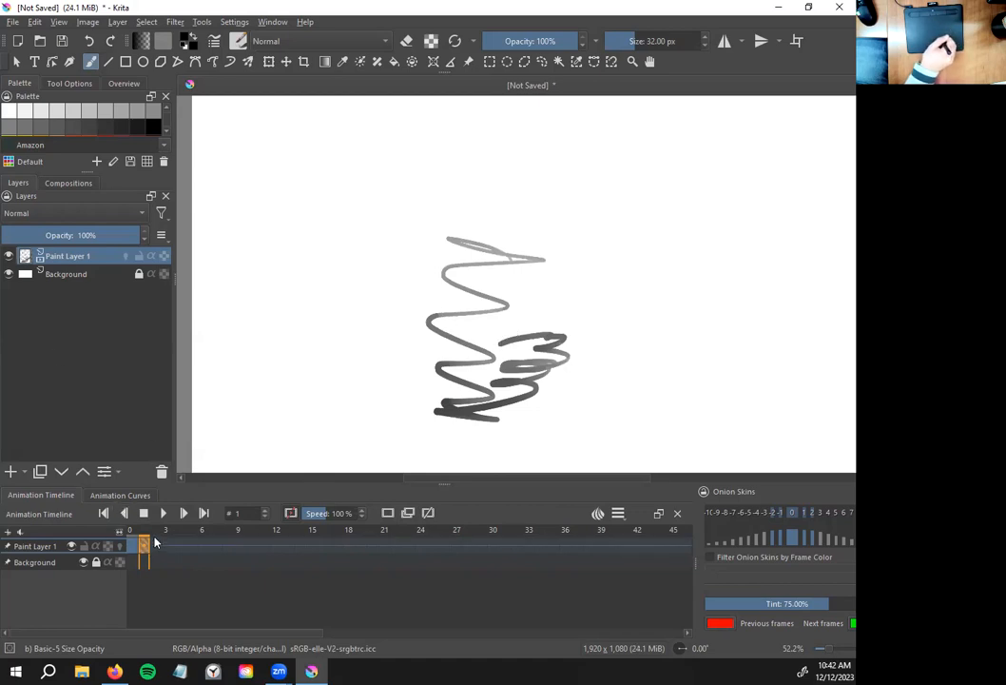
{"action": "left_click", "coordinate": [132, 546]}
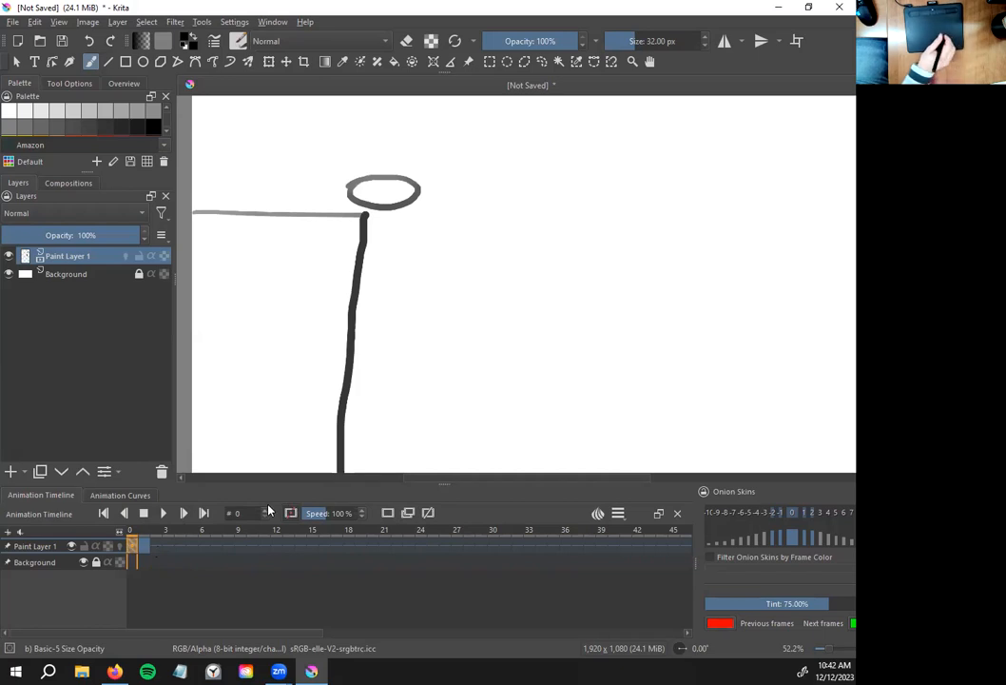
{"action": "left_click", "coordinate": [144, 547]}
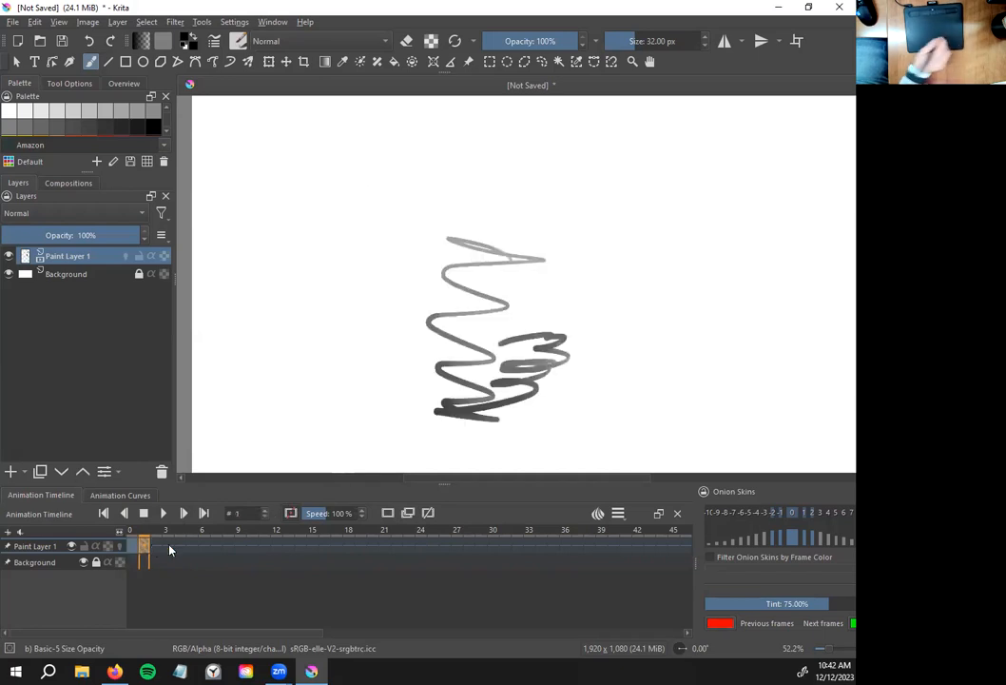
Remove the keyframes at frames 1 and 0 of Paint Layer 1, and enable filtering onion skins by frame color
{"action": "right_click", "coordinate": [144, 545]}
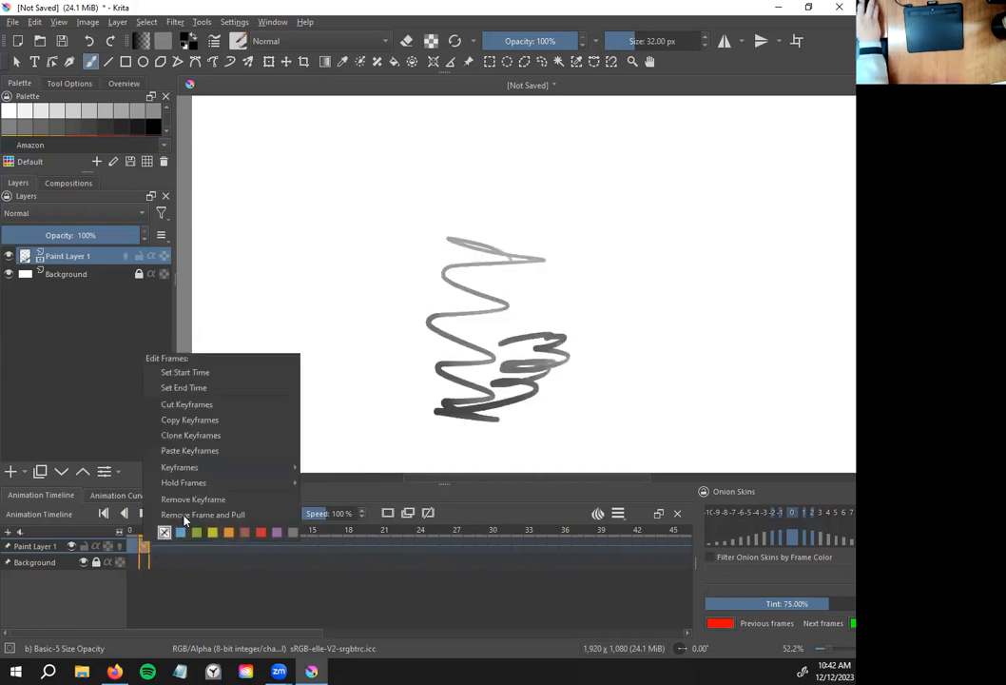
{"action": "left_click", "coordinate": [199, 503]}
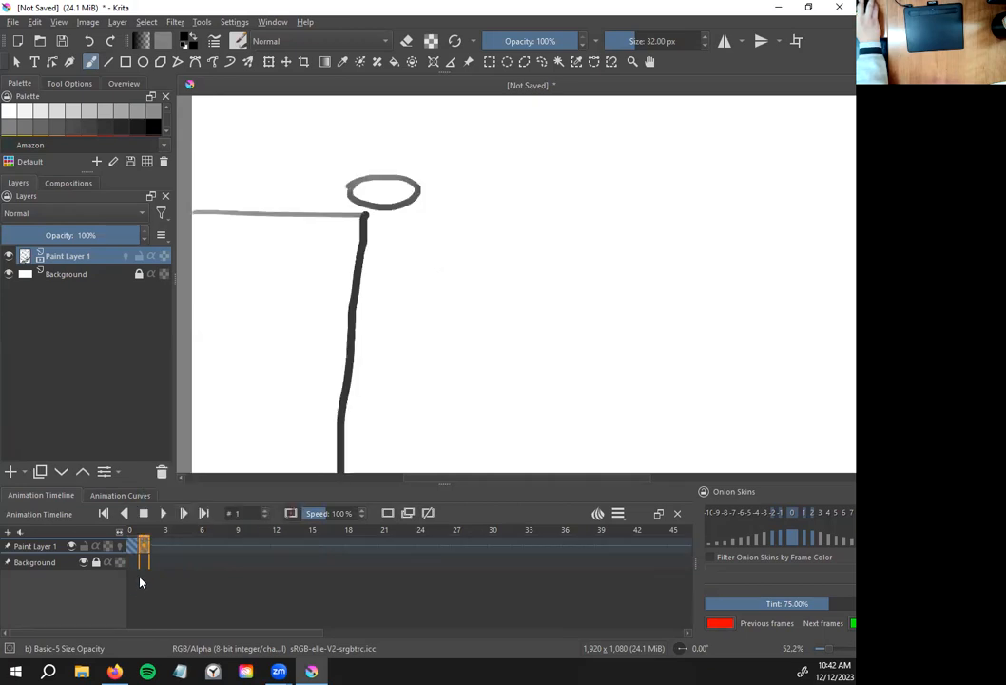
{"action": "right_click", "coordinate": [136, 549]}
{"action": "left_click", "coordinate": [197, 504]}
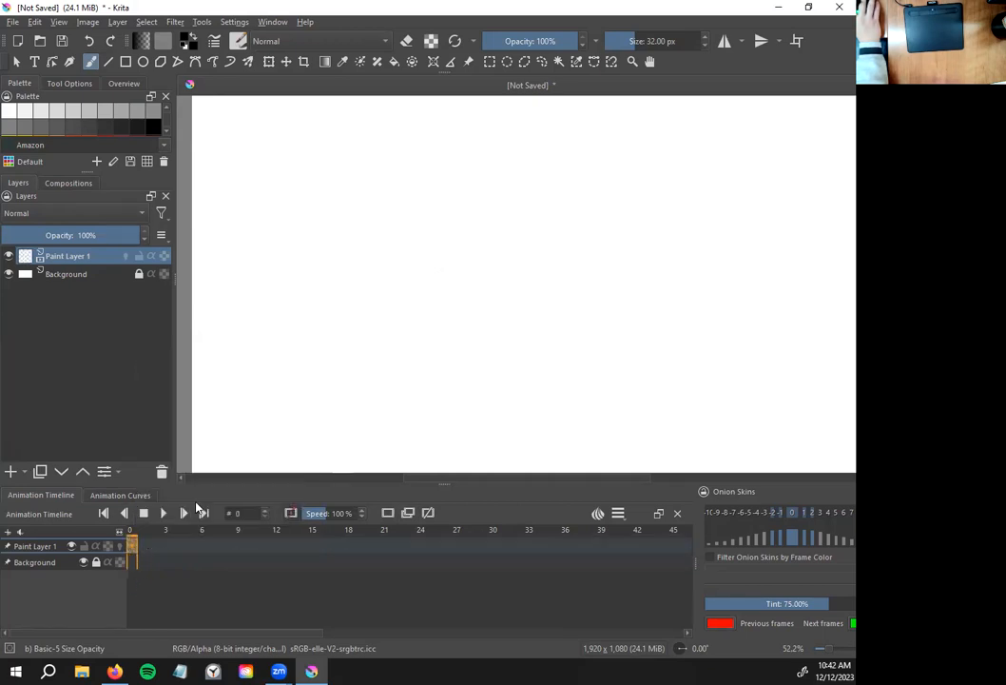
{"action": "left_click", "coordinate": [710, 557]}
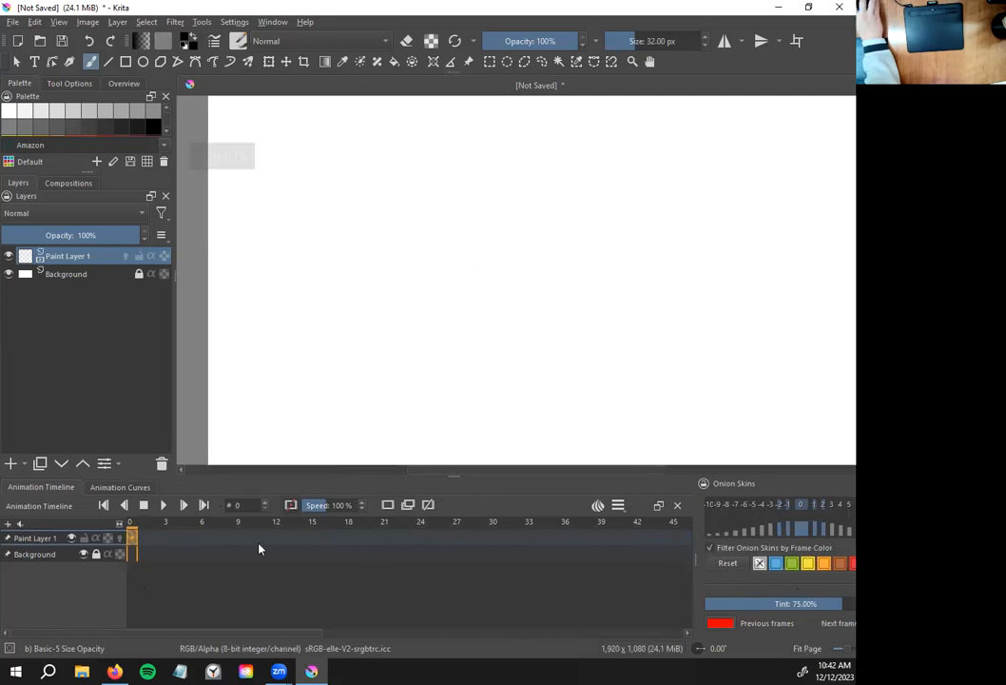
Try drawing a black zigzag and a nearly vertical stroke on frame 0, undoing each one
{"action": "mouse_move", "coordinate": [415, 205]}
{"action": "left_mouse_down"}
{"action": "mouse_move", "coordinate": [427, 259]}
{"action": "mouse_move", "coordinate": [576, 309]}
{"action": "left_mouse_up"}
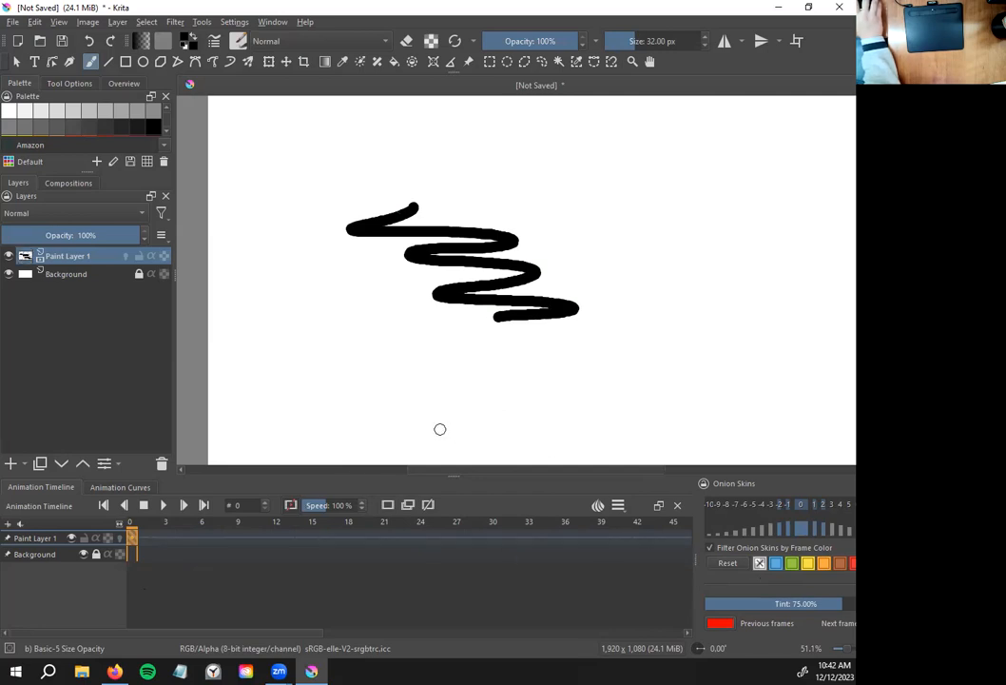
{"action": "key", "text": "ctrl+z"}
{"action": "left_click_drag", "start_coordinate": [518, 178], "coordinate": [539, 338]}
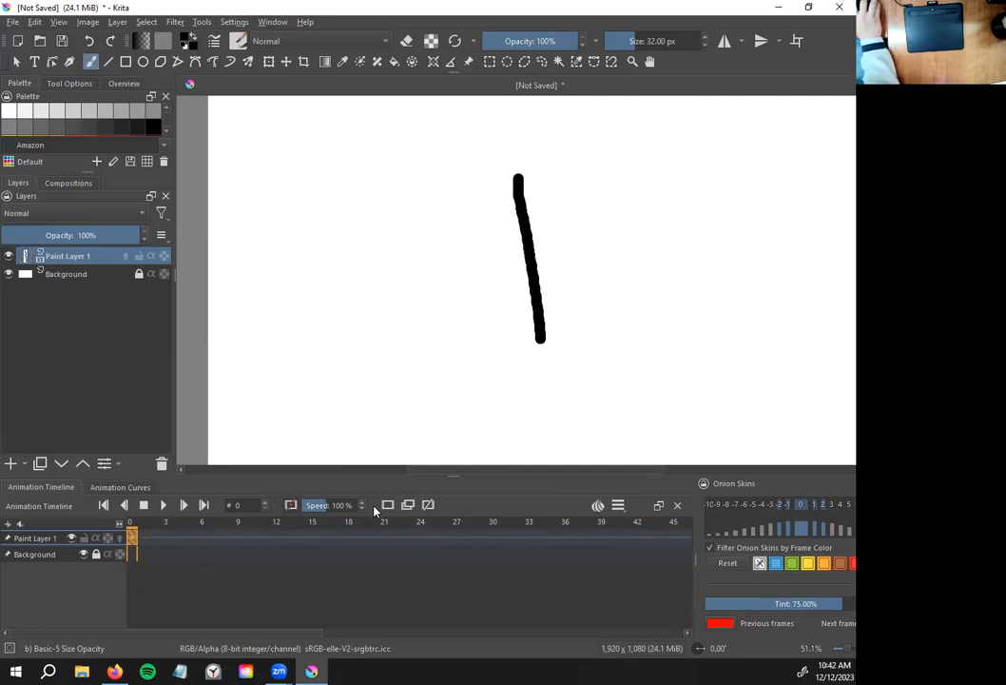
{"action": "key", "text": "ctrl+z"}
Draw the numeral 1 on frame 0, 2 on a blank keyframe at frame 1, and 3 on a blank keyframe at frame 2
{"action": "left_click_drag", "start_coordinate": [413, 199], "coordinate": [407, 421]}
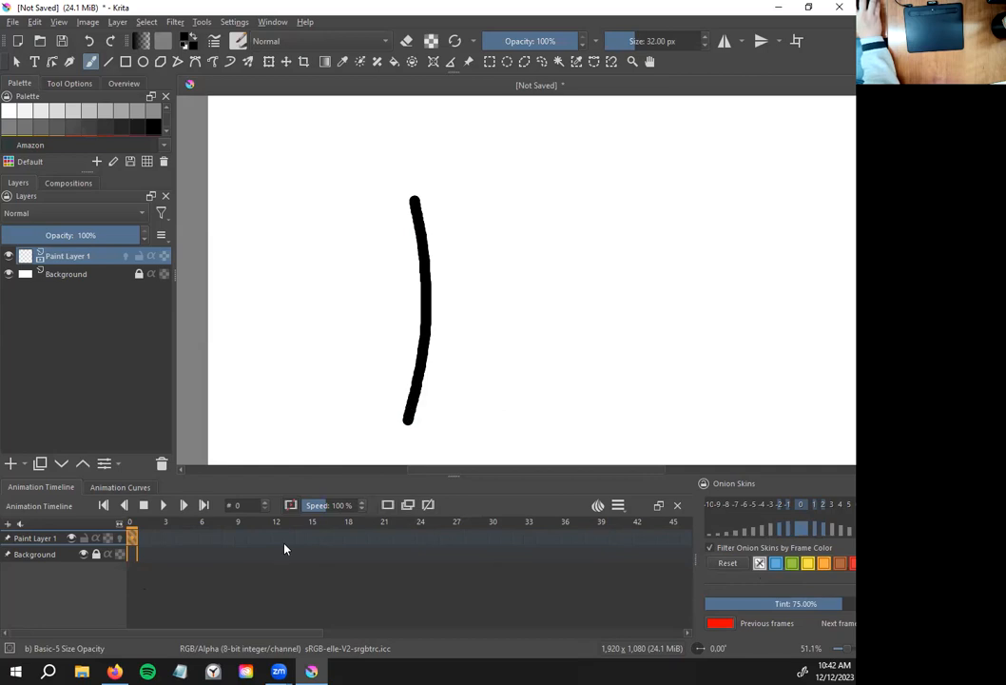
{"action": "left_click", "coordinate": [389, 505]}
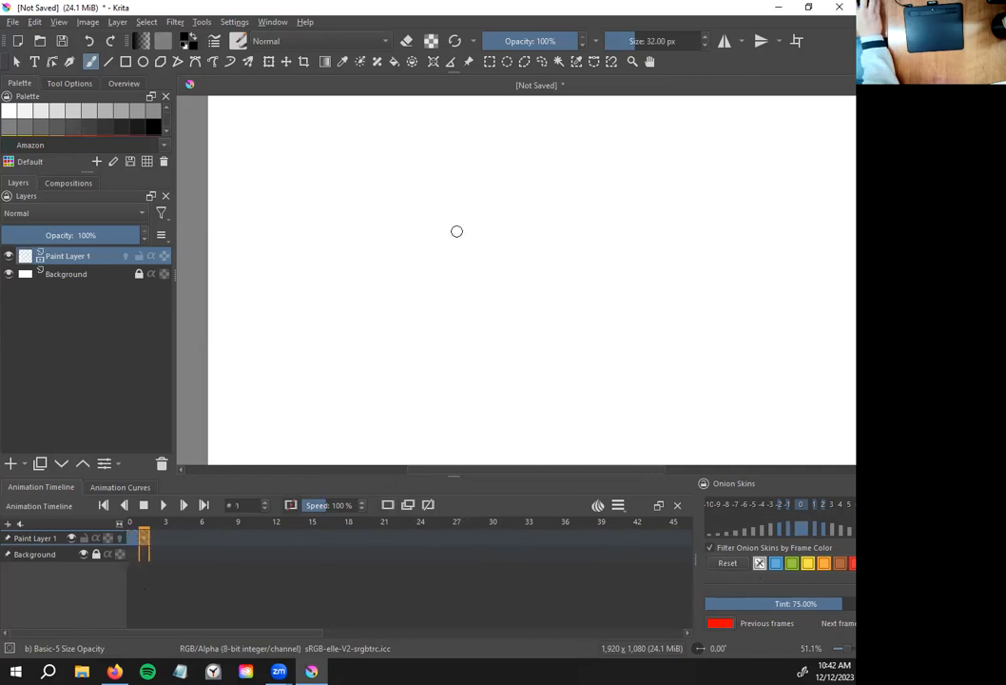
{"action": "left_click_drag", "start_coordinate": [447, 201], "coordinate": [487, 403]}
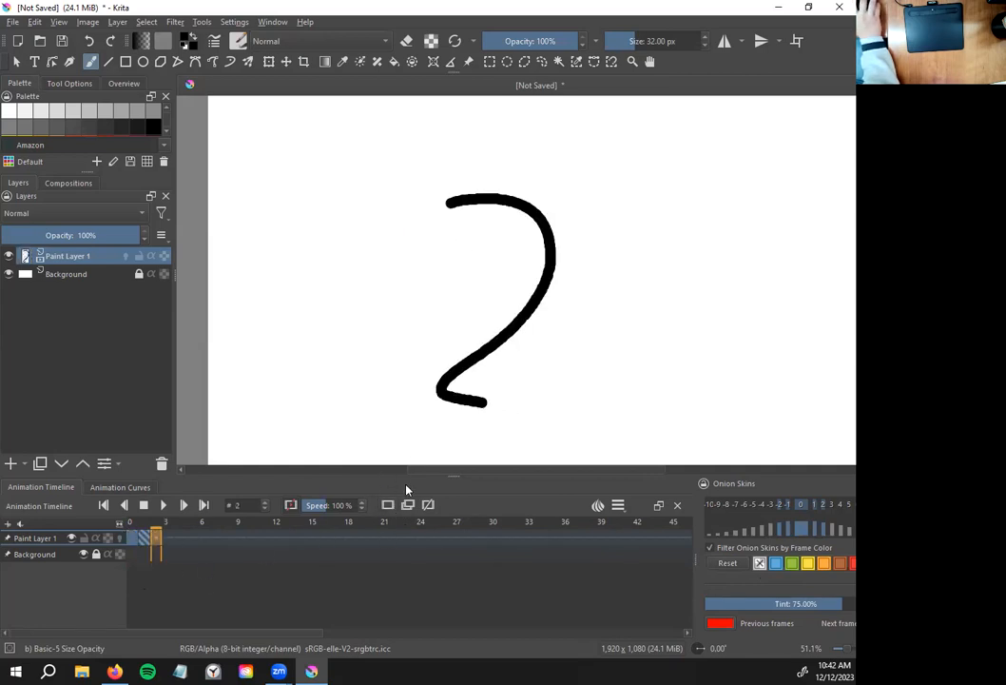
{"action": "left_click", "coordinate": [388, 505]}
{"action": "mouse_move", "coordinate": [464, 201]}
{"action": "left_mouse_down"}
{"action": "mouse_move", "coordinate": [441, 298]}
{"action": "mouse_move", "coordinate": [369, 404]}
{"action": "left_mouse_up"}
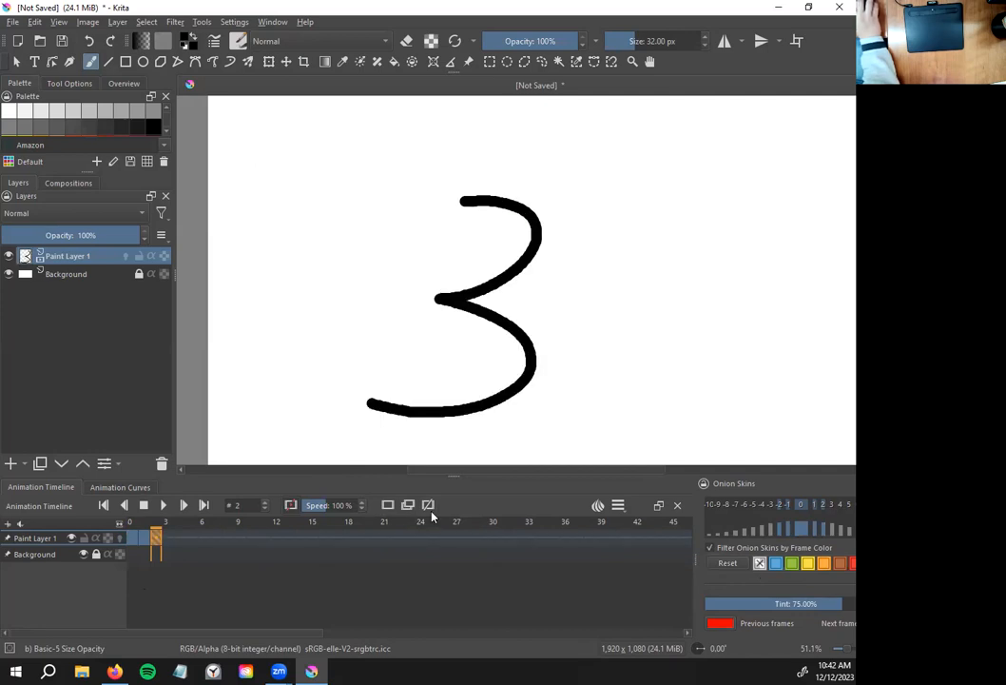
Turn on onion skins for Paint Layer 1 and step through frames 0, 1 and 2 to view the neighbouring drawings
{"action": "left_click", "coordinate": [122, 540]}
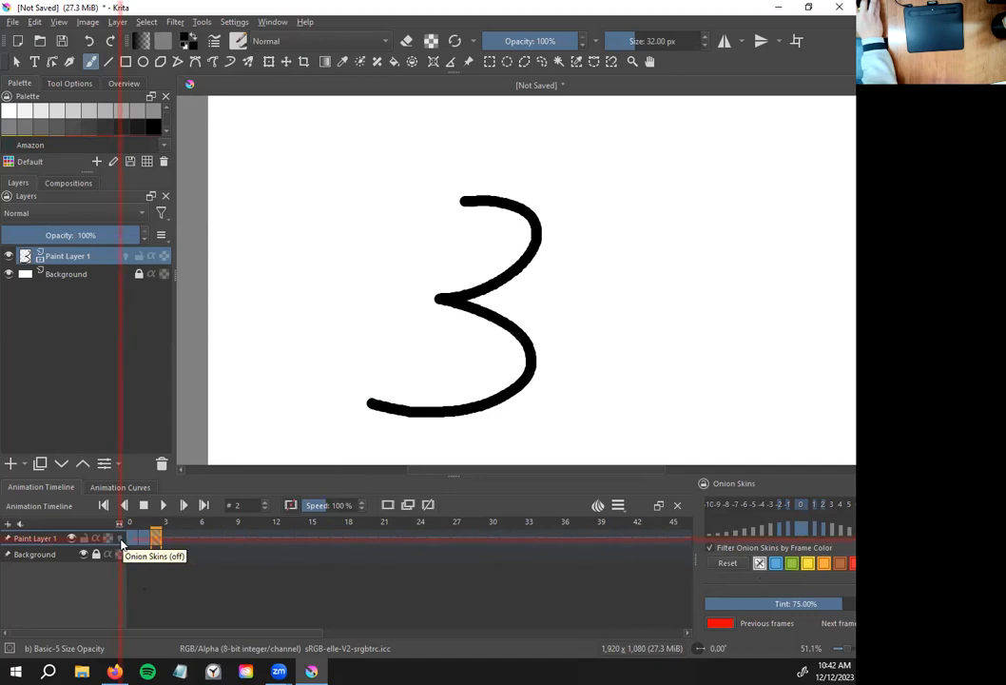
{"action": "left_click", "coordinate": [119, 540]}
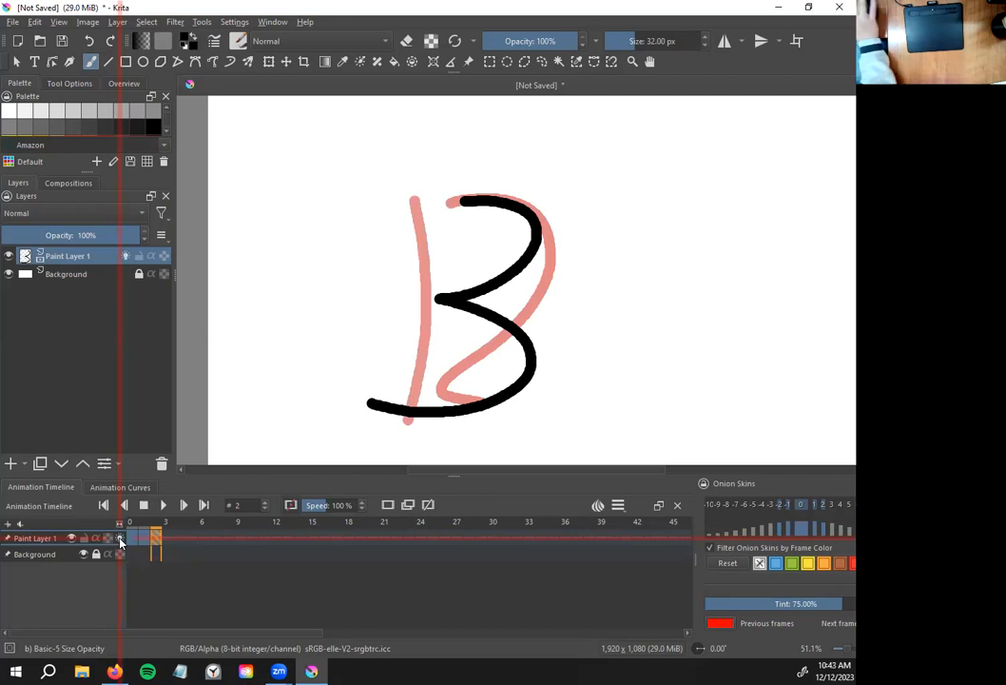
{"action": "left_click", "coordinate": [145, 543]}
{"action": "left_click", "coordinate": [133, 540]}
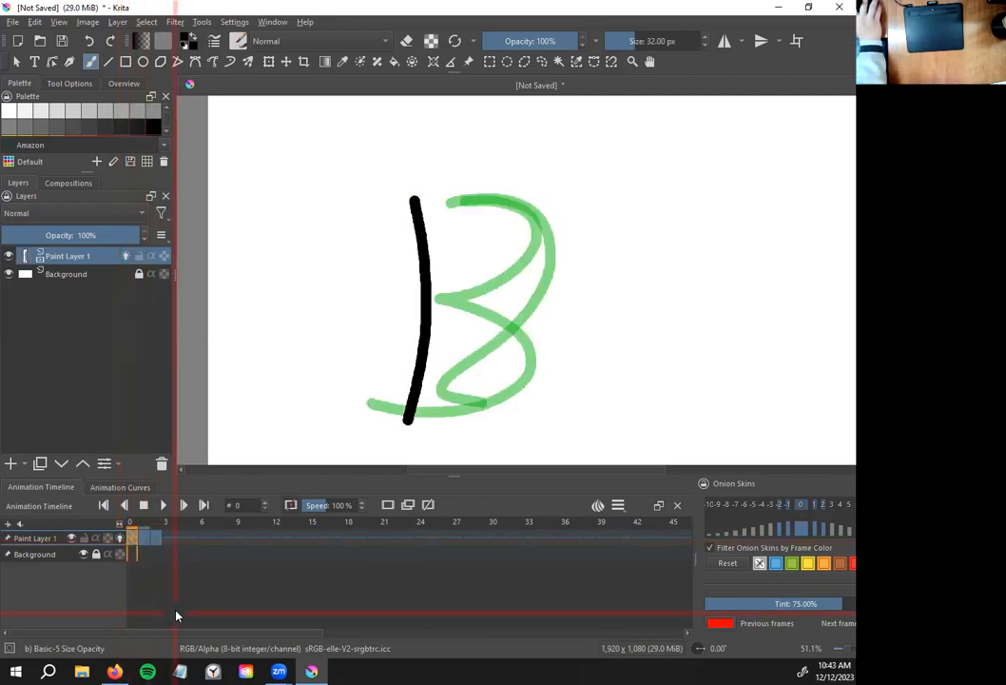
{"action": "left_click", "coordinate": [142, 538]}
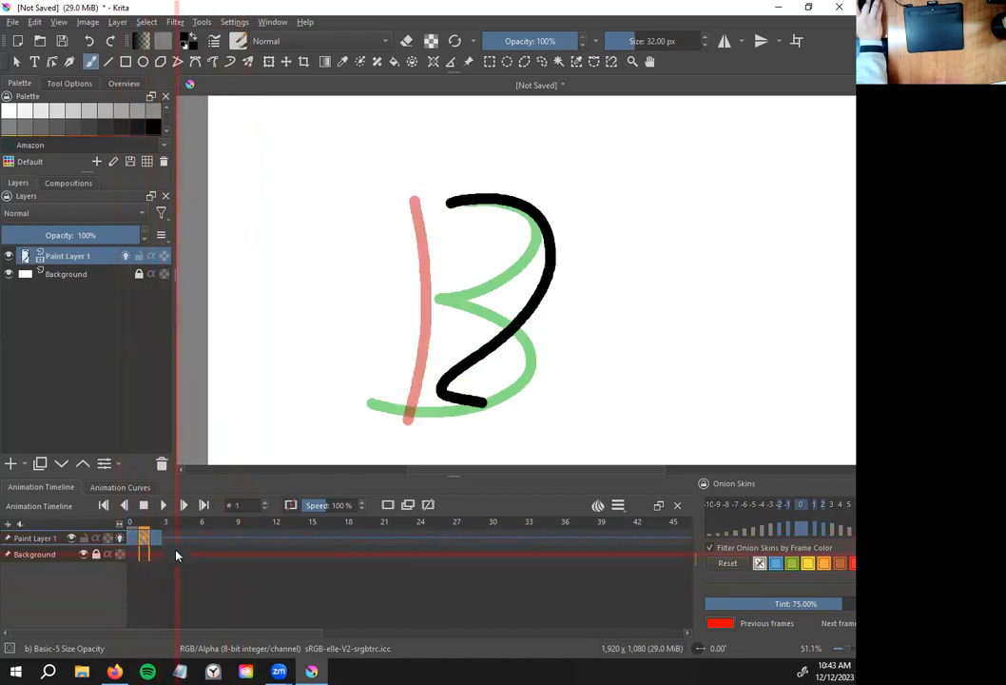
{"action": "left_click", "coordinate": [156, 538]}
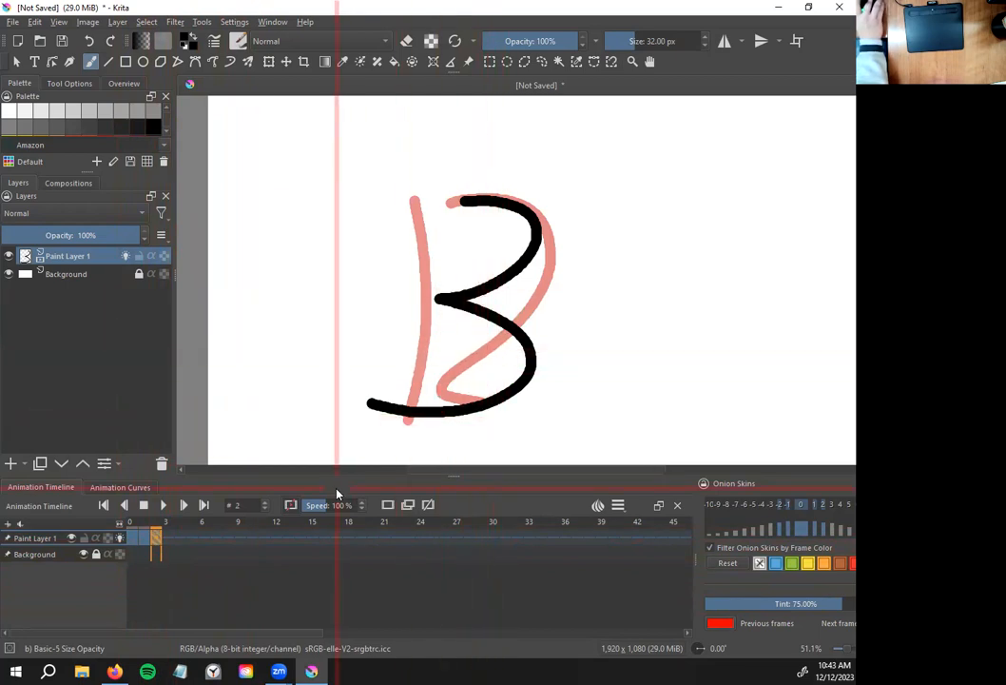
Remove the keyframes at frames 2, 1 and 0 of Paint Layer 1, and disable filtering onion skins by frame color
{"action": "right_click", "coordinate": [154, 538]}
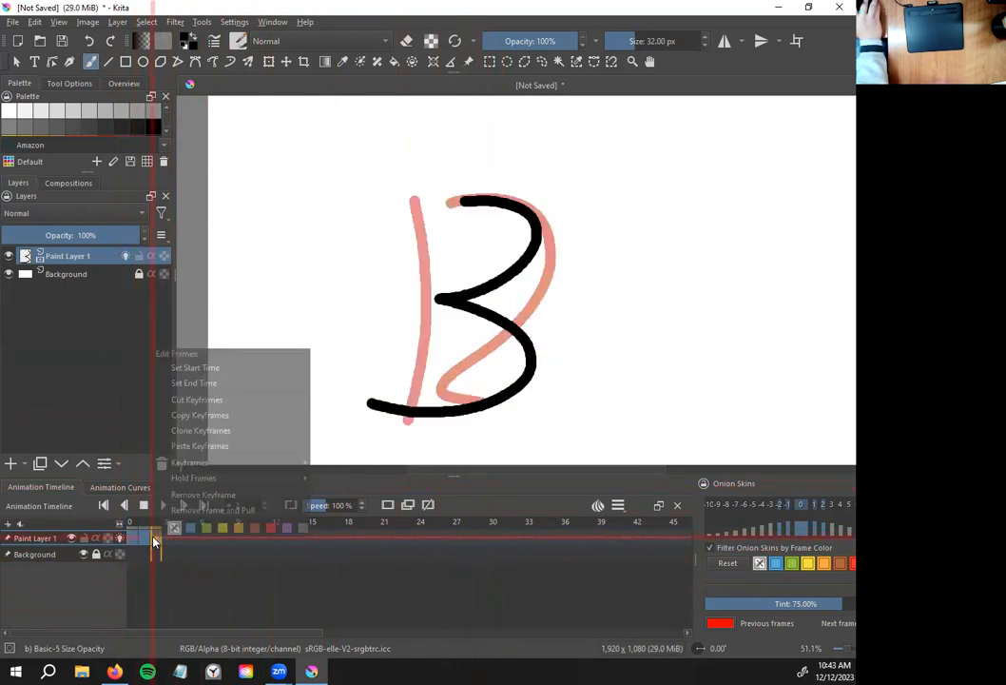
{"action": "left_click", "coordinate": [201, 511]}
{"action": "right_click", "coordinate": [148, 538]}
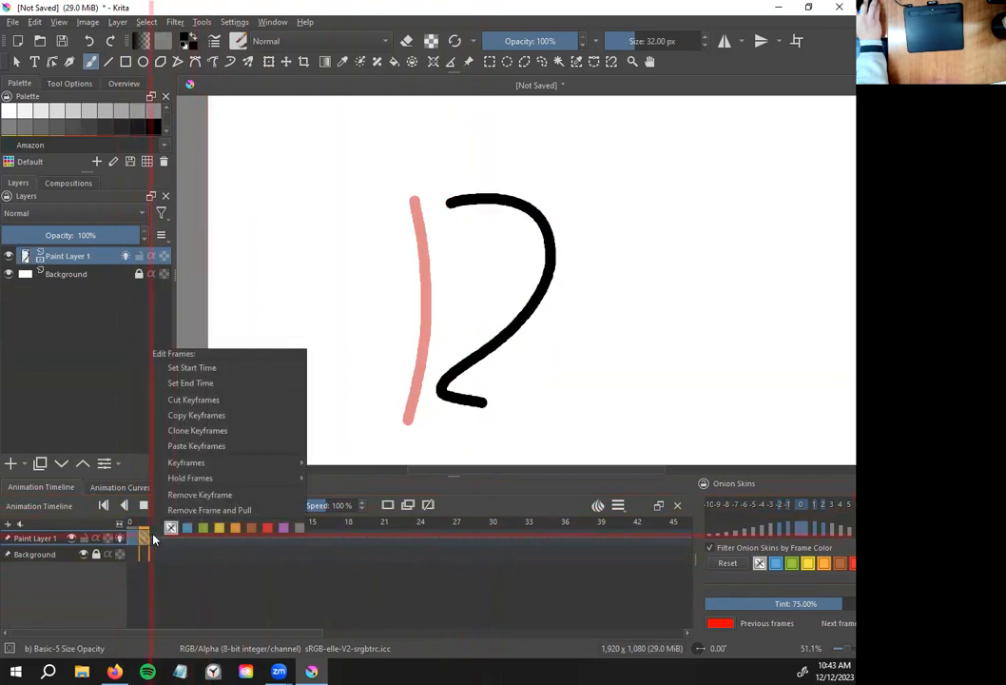
{"action": "left_click", "coordinate": [202, 499]}
{"action": "right_click", "coordinate": [135, 538]}
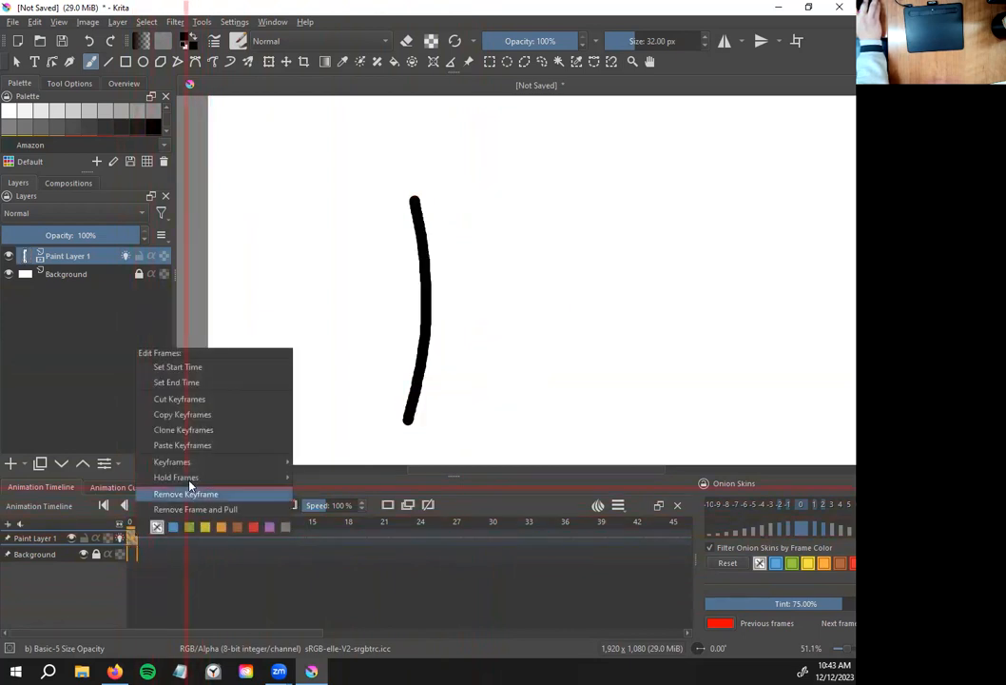
{"action": "left_click", "coordinate": [198, 494]}
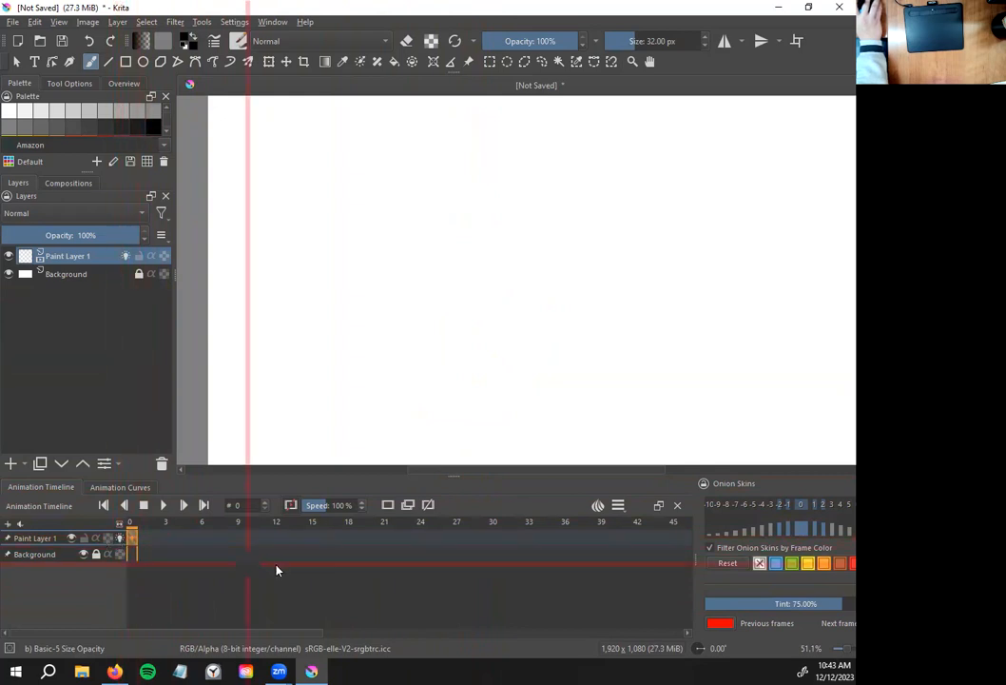
{"action": "left_click", "coordinate": [709, 549]}
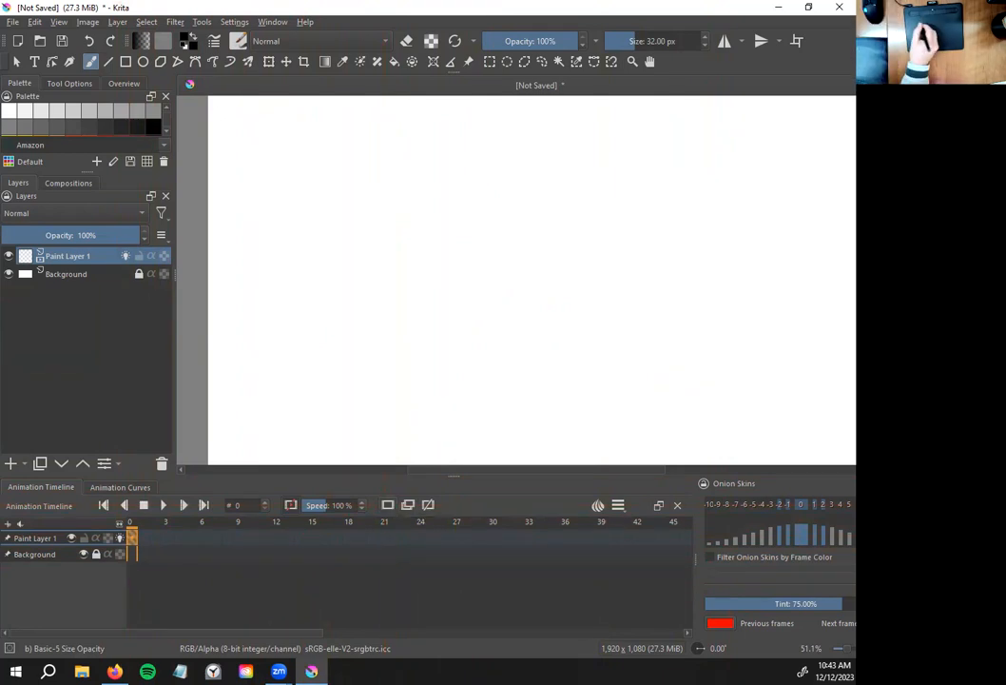
Try drawing a ledge with an oval ball above its corner on frame 0, and undo all of its strokes
{"action": "mouse_move", "coordinate": [212, 230]}
{"action": "left_mouse_down"}
{"action": "mouse_move", "coordinate": [375, 238]}
{"action": "mouse_move", "coordinate": [378, 464]}
{"action": "left_mouse_up"}
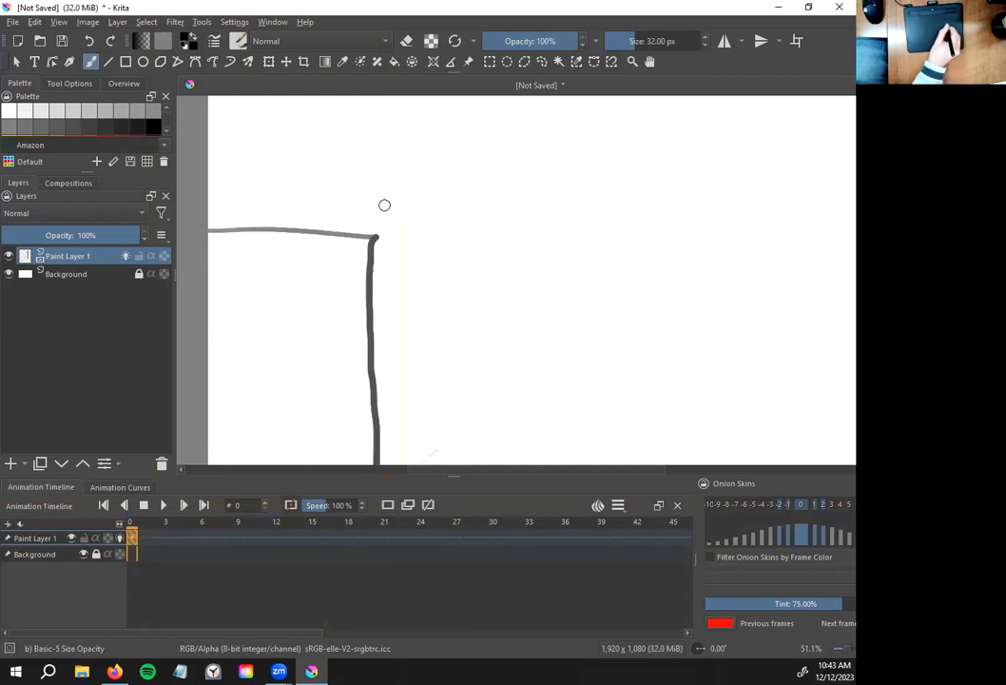
{"action": "mouse_move", "coordinate": [377, 192]}
{"action": "left_mouse_down"}
{"action": "mouse_move", "coordinate": [339, 216]}
{"action": "mouse_move", "coordinate": [373, 226]}
{"action": "mouse_move", "coordinate": [409, 212]}
{"action": "mouse_move", "coordinate": [373, 195]}
{"action": "left_mouse_up"}
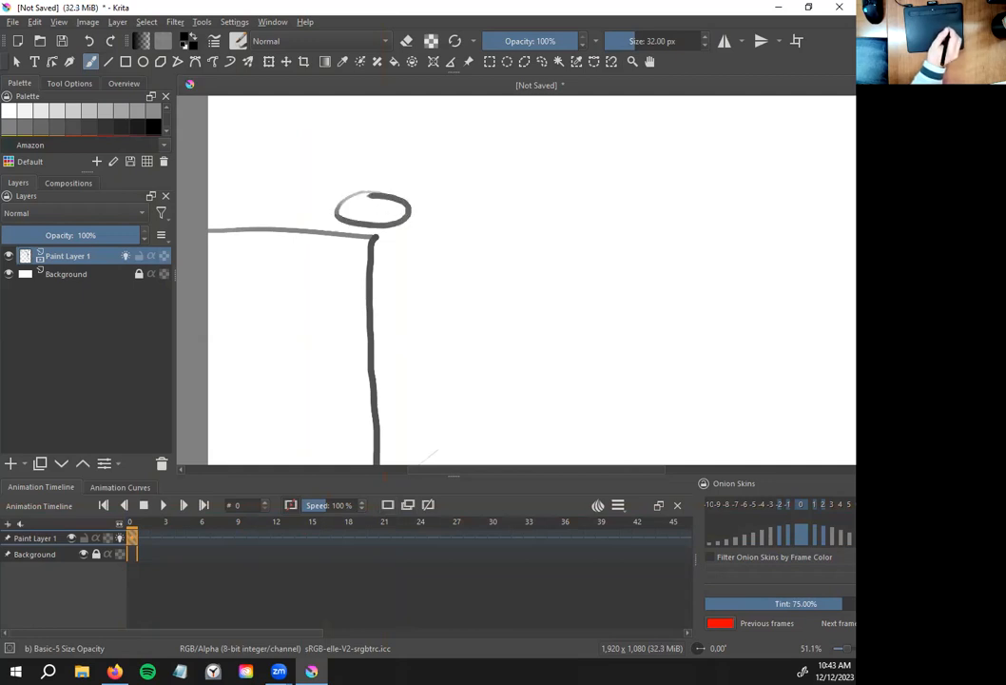
{"action": "key", "text": "ctrl+z"}
{"action": "key", "text": "ctrl+z"}
{"action": "key", "text": "ctrl+z"}
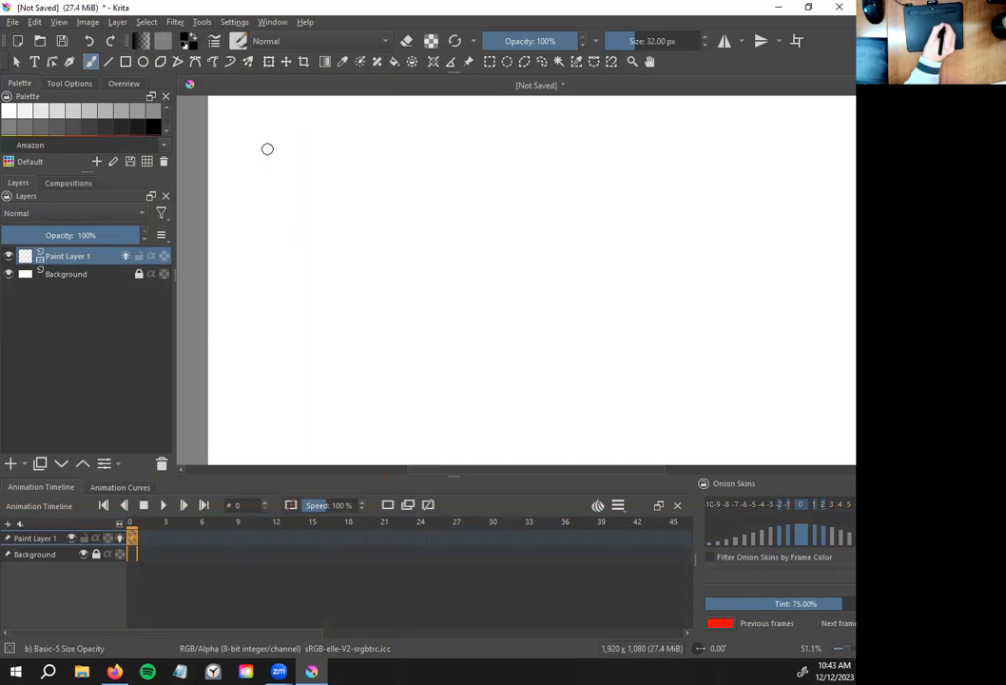
Draw a flat oval ball in the canvas's upper-left corner on frame 0, and successively lower ovals on blank keyframes at frames 1 and 2
{"action": "mouse_move", "coordinate": [265, 113]}
{"action": "left_mouse_down"}
{"action": "mouse_move", "coordinate": [212, 124]}
{"action": "mouse_move", "coordinate": [245, 144]}
{"action": "mouse_move", "coordinate": [282, 139]}
{"action": "mouse_move", "coordinate": [288, 123]}
{"action": "mouse_move", "coordinate": [259, 106]}
{"action": "left_mouse_up"}
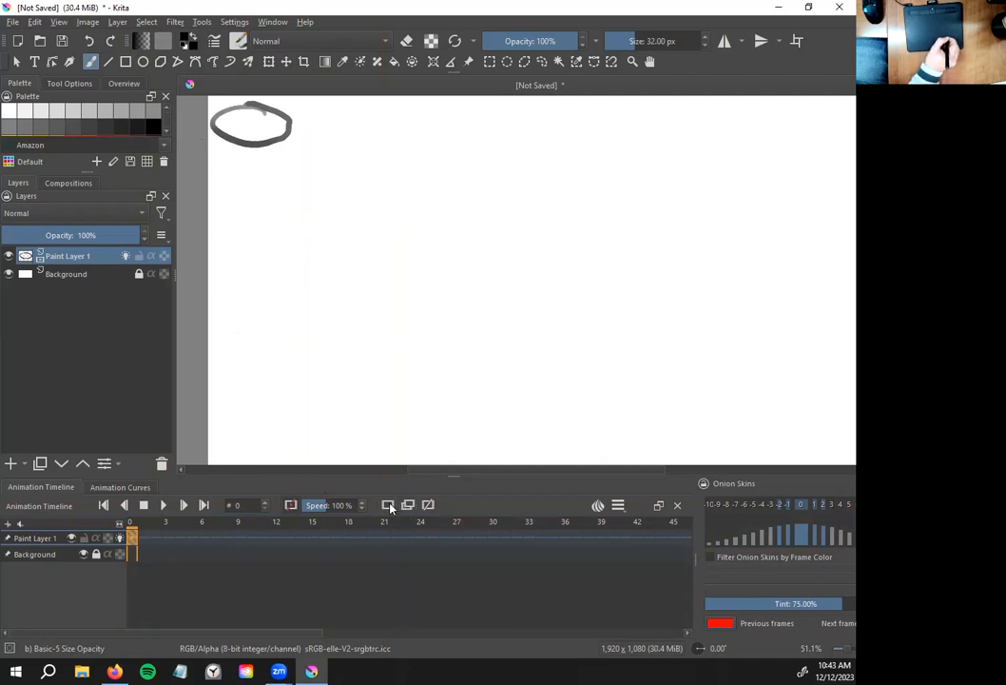
{"action": "left_click", "coordinate": [139, 537]}
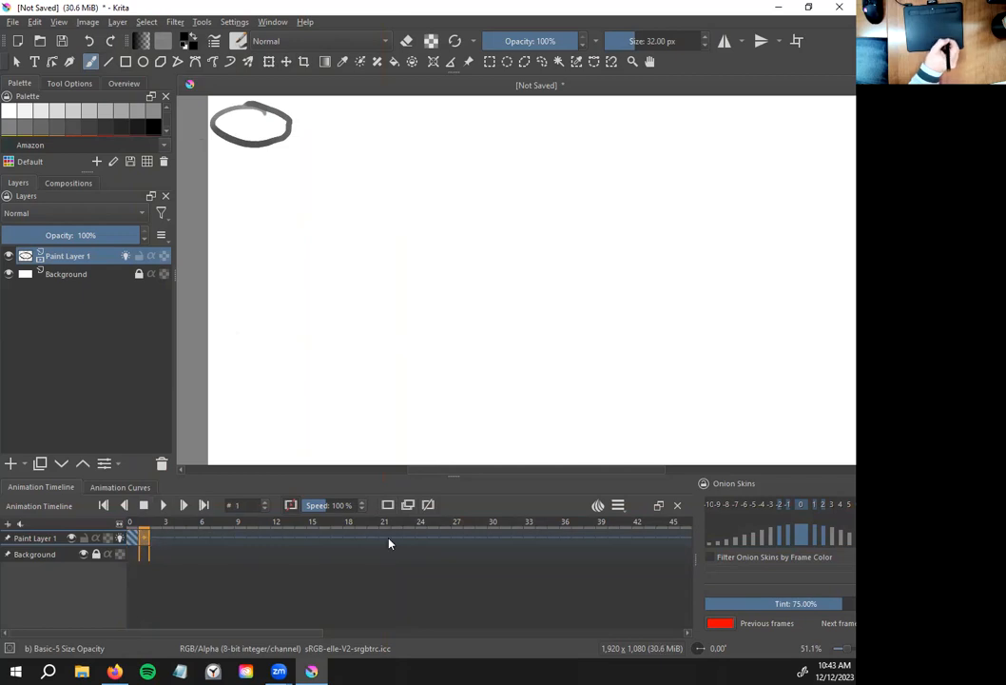
{"action": "left_click", "coordinate": [388, 505]}
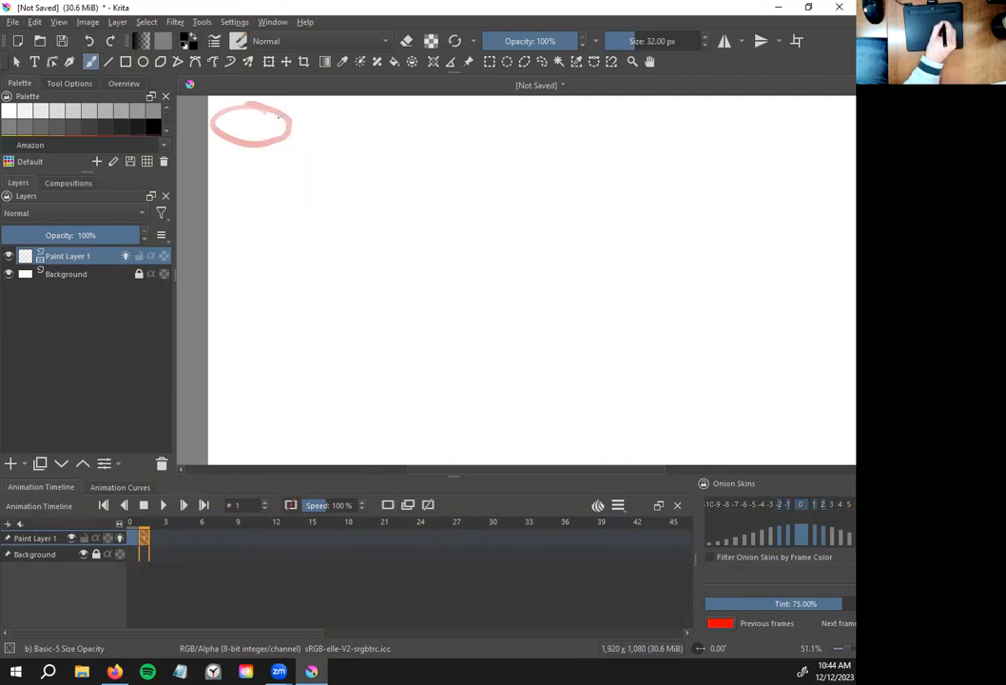
{"action": "left_click_drag", "start_coordinate": [277, 163], "coordinate": [334, 161]}
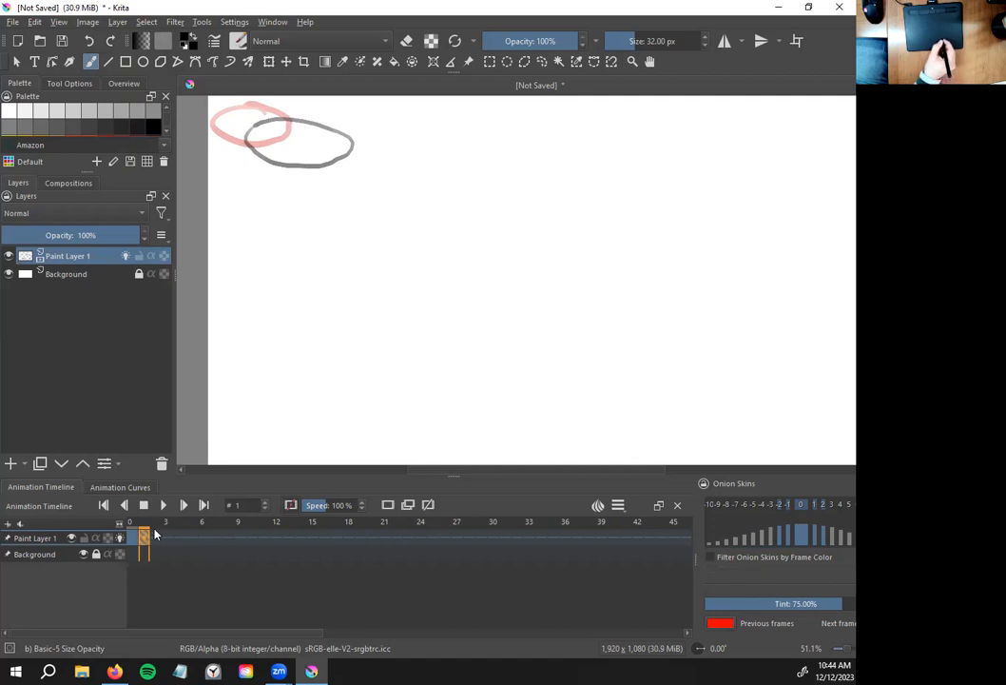
{"action": "left_click", "coordinate": [157, 541]}
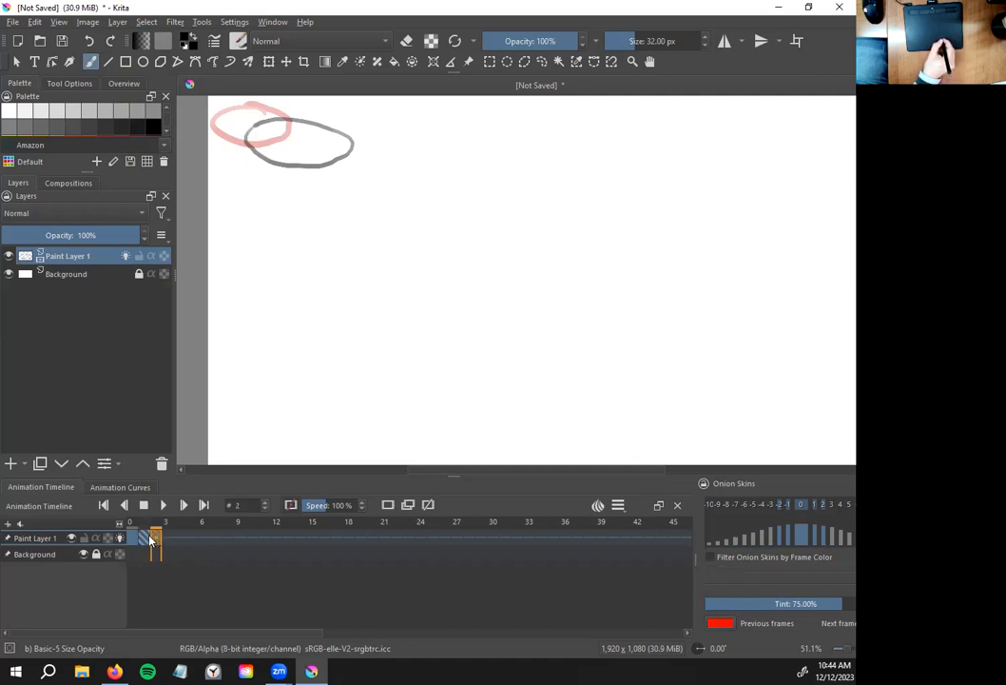
{"action": "left_click", "coordinate": [384, 509]}
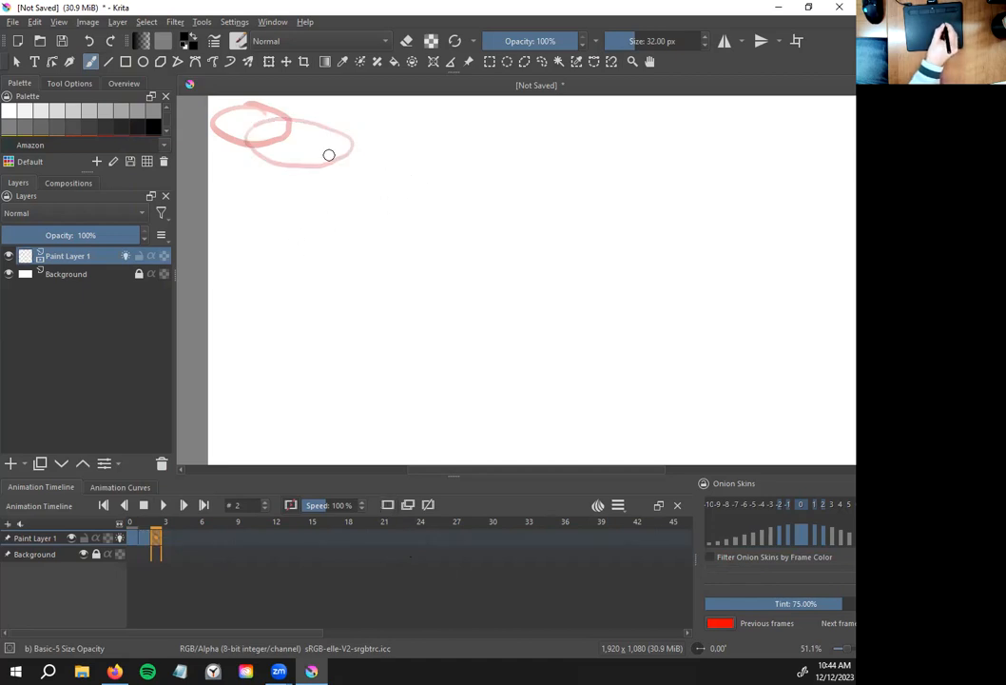
{"action": "mouse_move", "coordinate": [298, 159]}
{"action": "left_mouse_down"}
{"action": "mouse_move", "coordinate": [328, 195]}
{"action": "mouse_move", "coordinate": [381, 177]}
{"action": "left_mouse_up"}
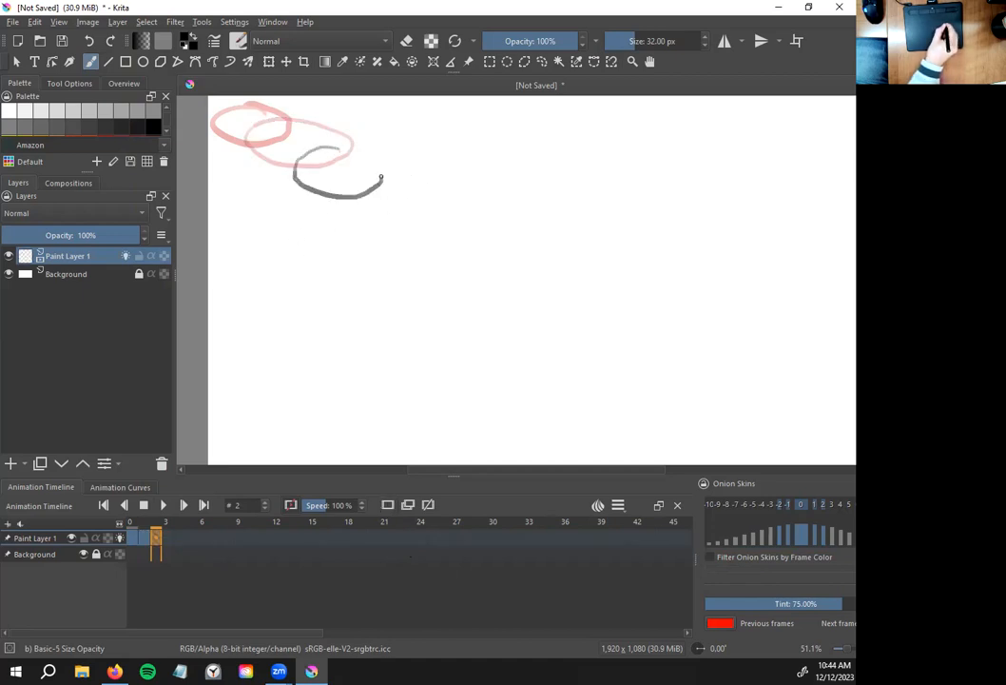
Try sketching a slanted line and a diagonal arrow below the ovals on frame 2, and undo both
{"action": "mouse_move", "coordinate": [245, 191]}
{"action": "left_mouse_down"}
{"action": "mouse_move", "coordinate": [211, 276]}
{"action": "mouse_move", "coordinate": [320, 350]}
{"action": "mouse_move", "coordinate": [334, 335]}
{"action": "mouse_move", "coordinate": [293, 347]}
{"action": "left_mouse_up"}
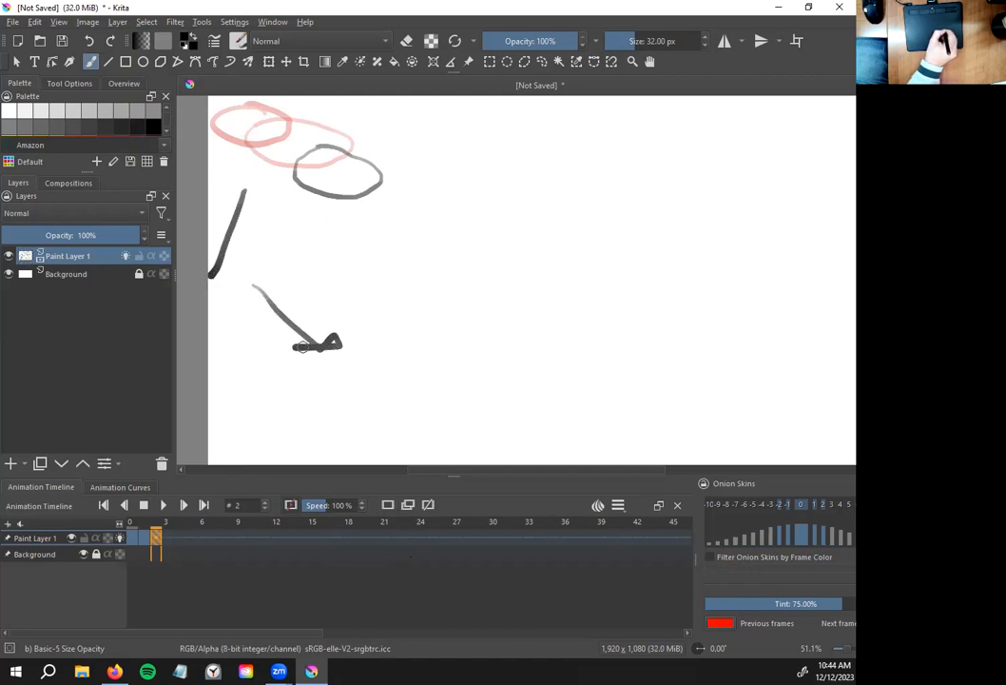
{"action": "key", "text": "ctrl+z"}
{"action": "key", "text": "ctrl+z"}
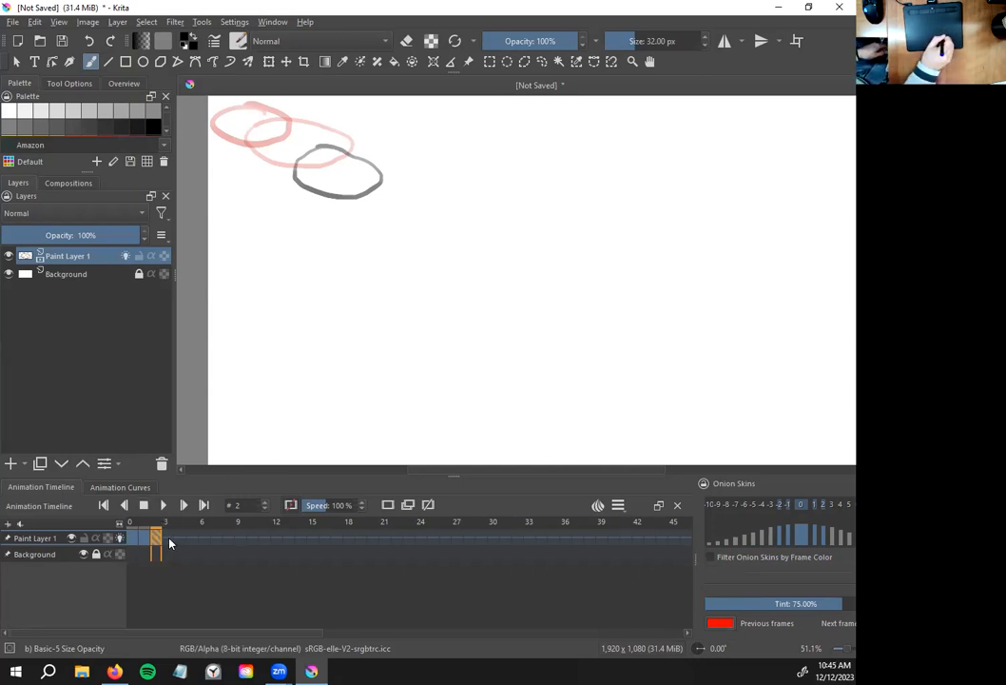
Draw a rounder ball on a blank keyframe at frame 3 and a slightly stretched one lower down at frame 4
{"action": "left_click", "coordinate": [169, 539]}
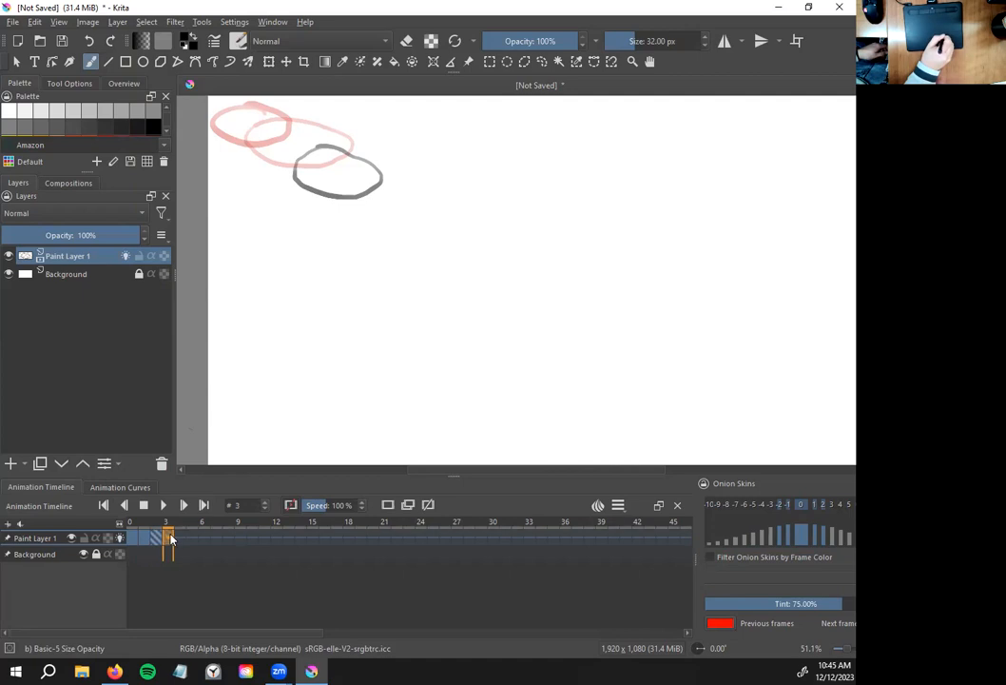
{"action": "left_click", "coordinate": [388, 505]}
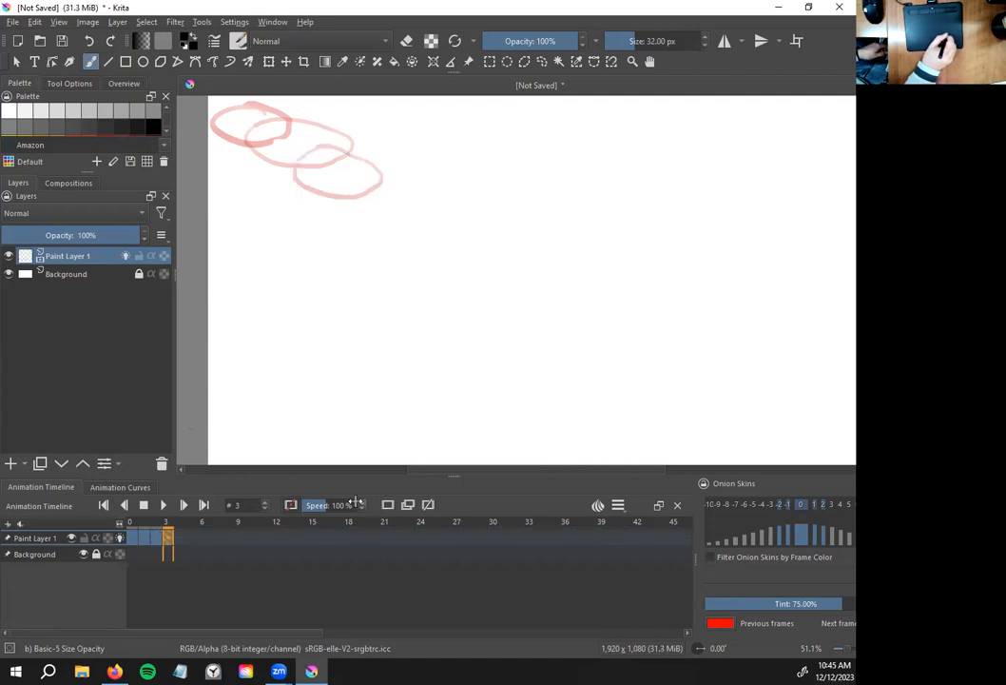
{"action": "mouse_move", "coordinate": [363, 199]}
{"action": "left_mouse_down"}
{"action": "mouse_move", "coordinate": [330, 211]}
{"action": "mouse_move", "coordinate": [320, 235]}
{"action": "mouse_move", "coordinate": [357, 274]}
{"action": "mouse_move", "coordinate": [397, 264]}
{"action": "mouse_move", "coordinate": [402, 230]}
{"action": "mouse_move", "coordinate": [371, 203]}
{"action": "mouse_move", "coordinate": [338, 200]}
{"action": "mouse_move", "coordinate": [314, 217]}
{"action": "left_mouse_up"}
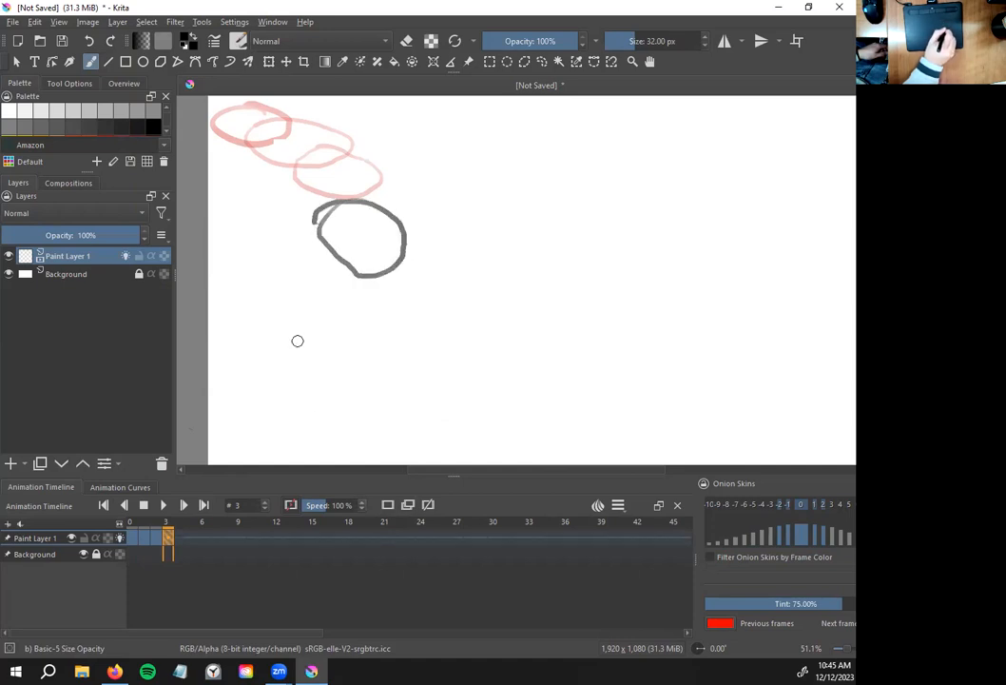
{"action": "left_click", "coordinate": [183, 539]}
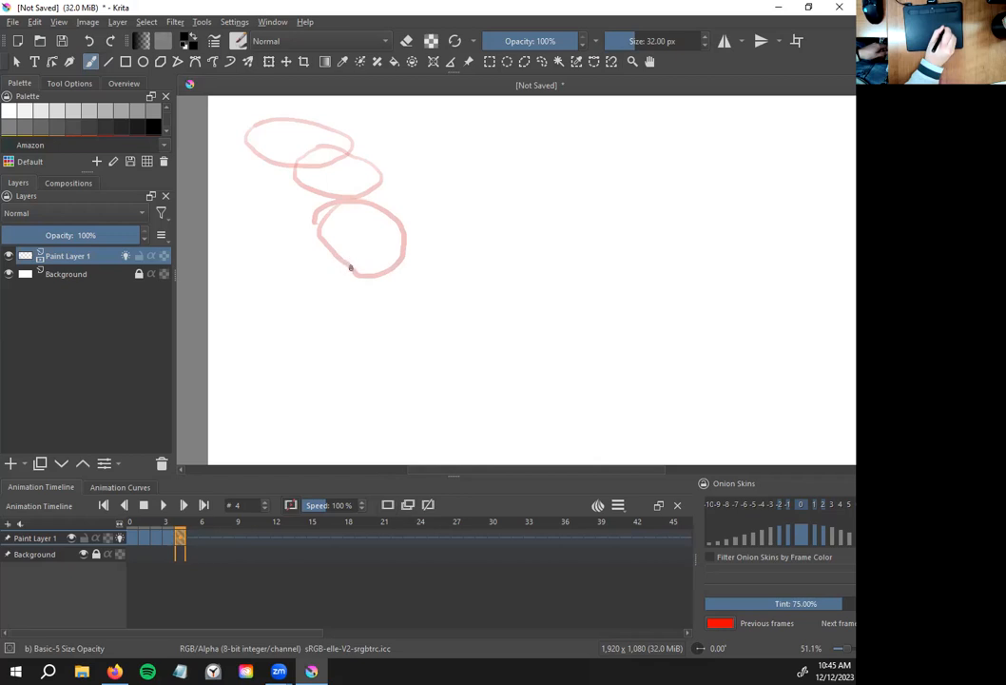
{"action": "mouse_move", "coordinate": [350, 296]}
{"action": "left_mouse_down"}
{"action": "mouse_move", "coordinate": [396, 345]}
{"action": "mouse_move", "coordinate": [428, 345]}
{"action": "mouse_move", "coordinate": [442, 332]}
{"action": "mouse_move", "coordinate": [432, 283]}
{"action": "mouse_move", "coordinate": [398, 253]}
{"action": "mouse_move", "coordinate": [340, 259]}
{"action": "left_mouse_up"}
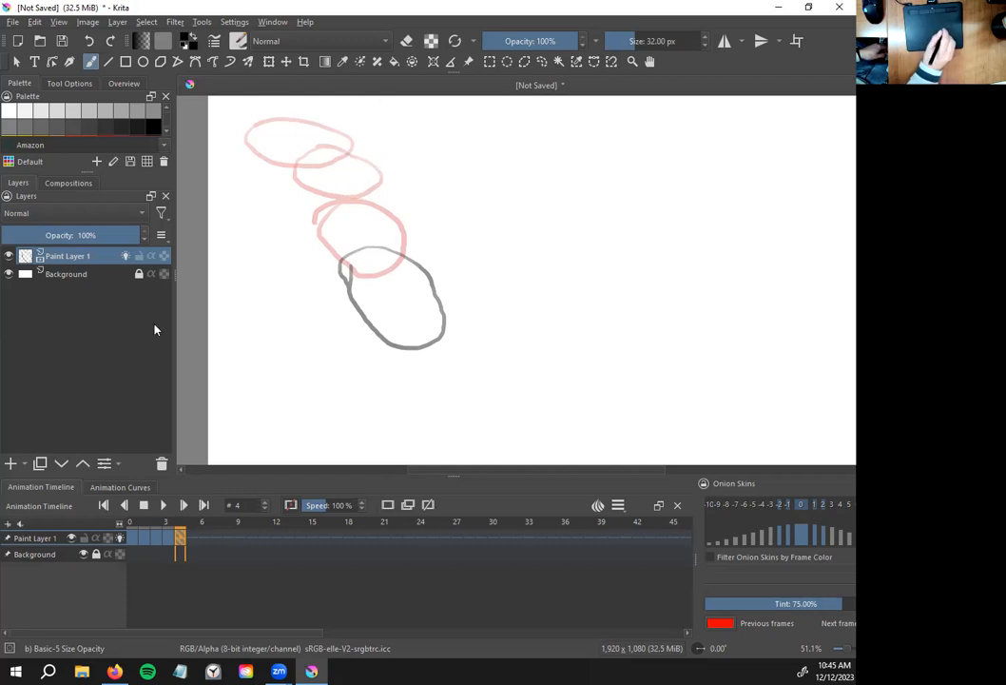
Draw tilted, stretched ovals continuing down to the canvas's bottom edge on blank keyframes at frames 5 and 6
{"action": "left_click", "coordinate": [191, 538]}
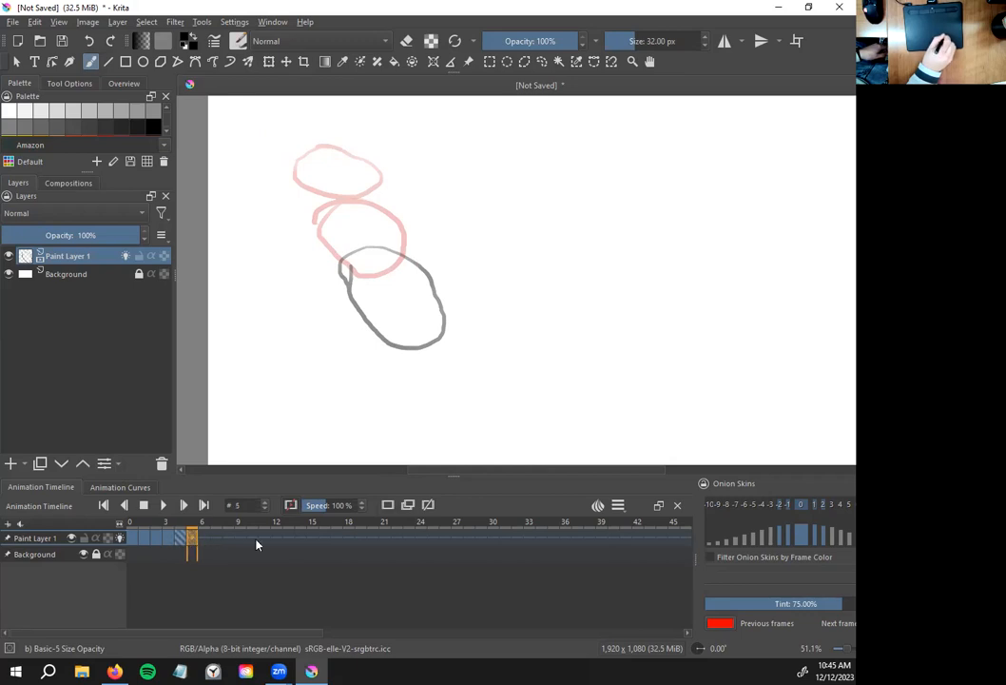
{"action": "left_click", "coordinate": [385, 511]}
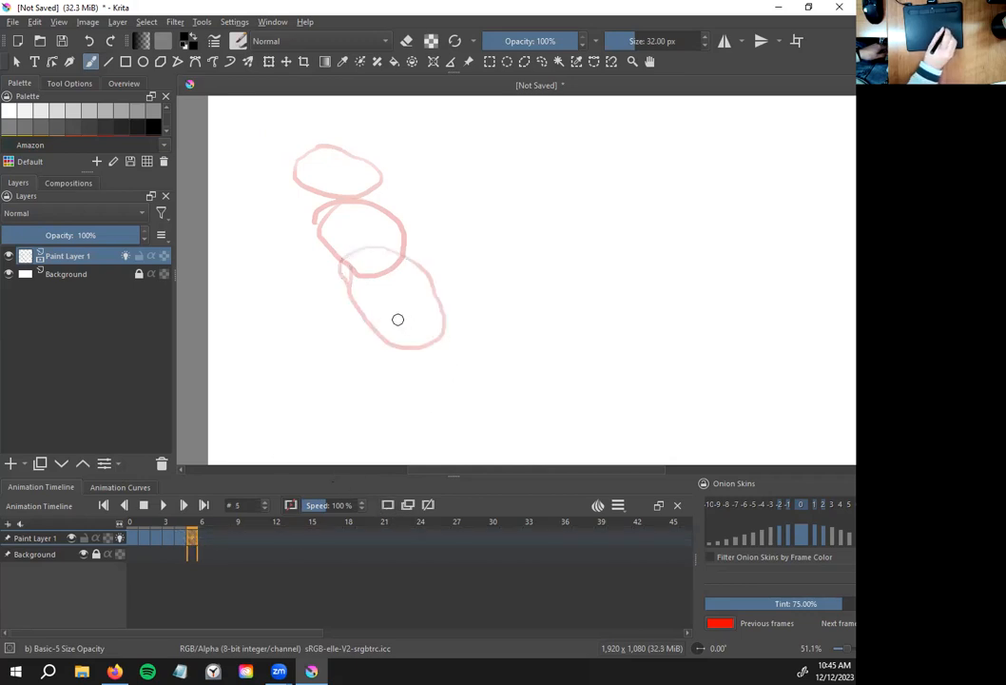
{"action": "mouse_move", "coordinate": [382, 337]}
{"action": "left_mouse_down"}
{"action": "mouse_move", "coordinate": [425, 414]}
{"action": "mouse_move", "coordinate": [459, 414]}
{"action": "mouse_move", "coordinate": [467, 399]}
{"action": "mouse_move", "coordinate": [469, 367]}
{"action": "mouse_move", "coordinate": [429, 323]}
{"action": "mouse_move", "coordinate": [387, 313]}
{"action": "mouse_move", "coordinate": [367, 325]}
{"action": "mouse_move", "coordinate": [385, 352]}
{"action": "left_mouse_up"}
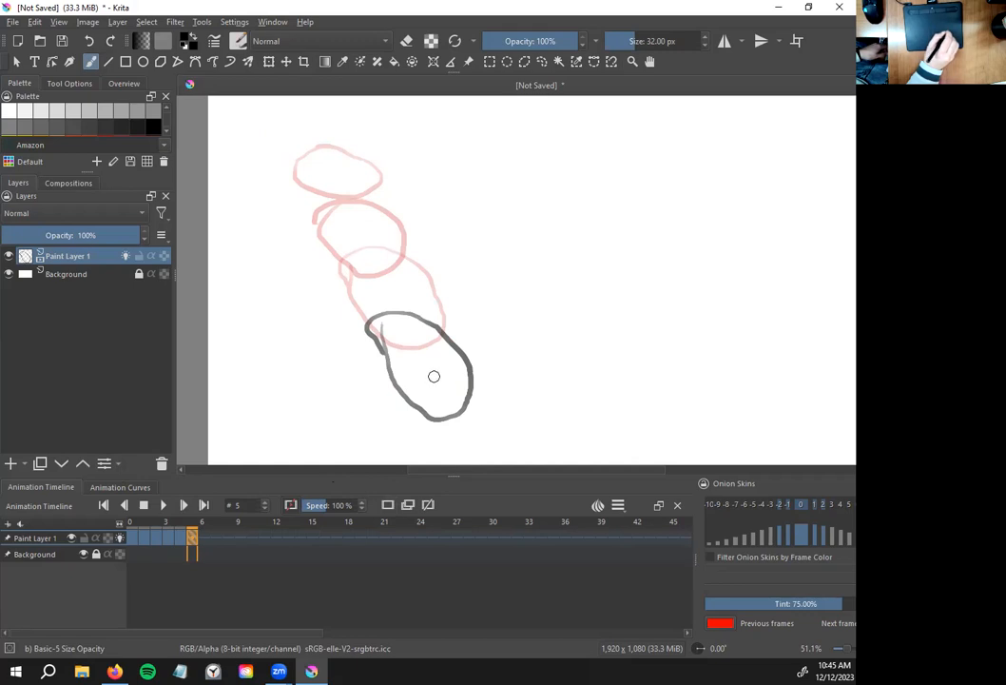
{"action": "left_click", "coordinate": [186, 507]}
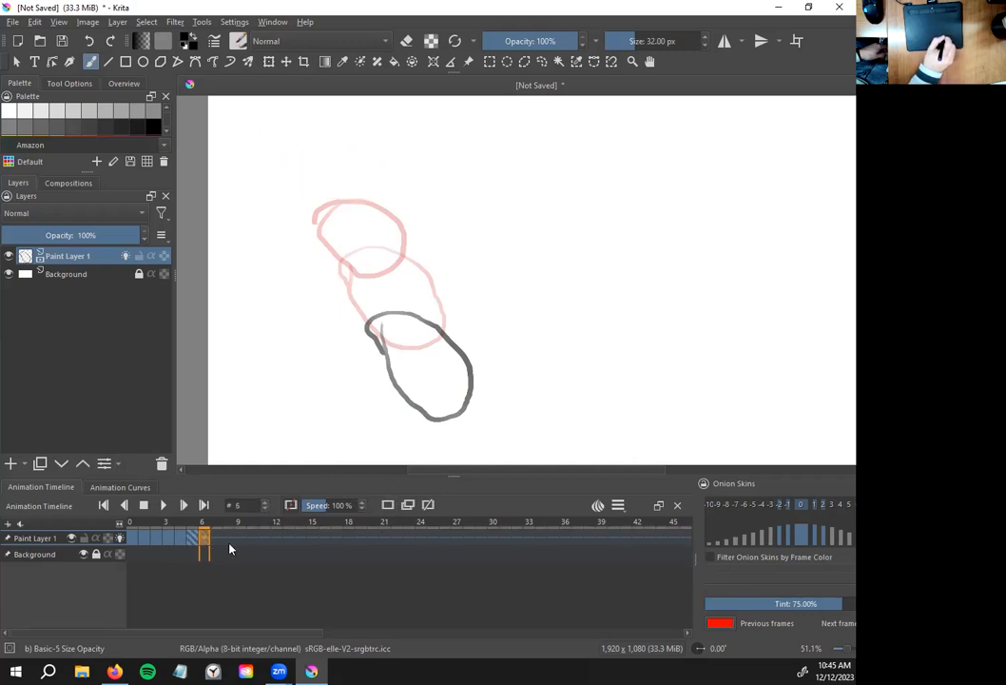
{"action": "left_click", "coordinate": [389, 505]}
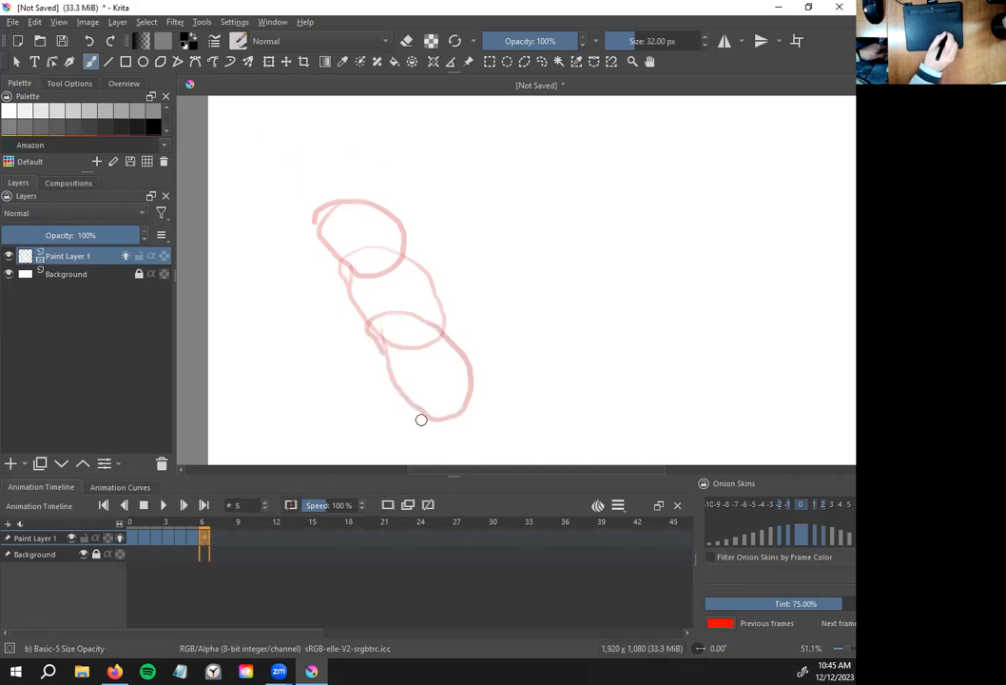
{"action": "mouse_move", "coordinate": [410, 382]}
{"action": "left_mouse_down"}
{"action": "mouse_move", "coordinate": [411, 419]}
{"action": "mouse_move", "coordinate": [432, 454]}
{"action": "mouse_move", "coordinate": [467, 464]}
{"action": "mouse_move", "coordinate": [483, 452]}
{"action": "mouse_move", "coordinate": [471, 399]}
{"action": "mouse_move", "coordinate": [439, 356]}
{"action": "mouse_move", "coordinate": [404, 361]}
{"action": "mouse_move", "coordinate": [397, 399]}
{"action": "mouse_move", "coordinate": [411, 431]}
{"action": "left_mouse_up"}
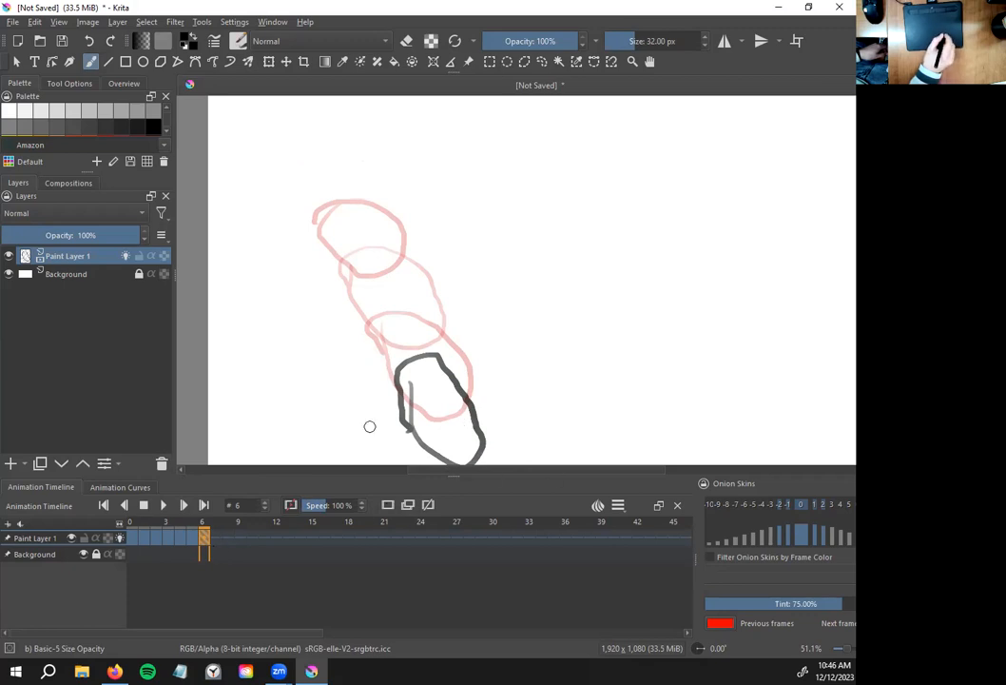
Add a blank keyframe at frame 7 of Paint Layer 1
{"action": "left_click", "coordinate": [216, 539]}
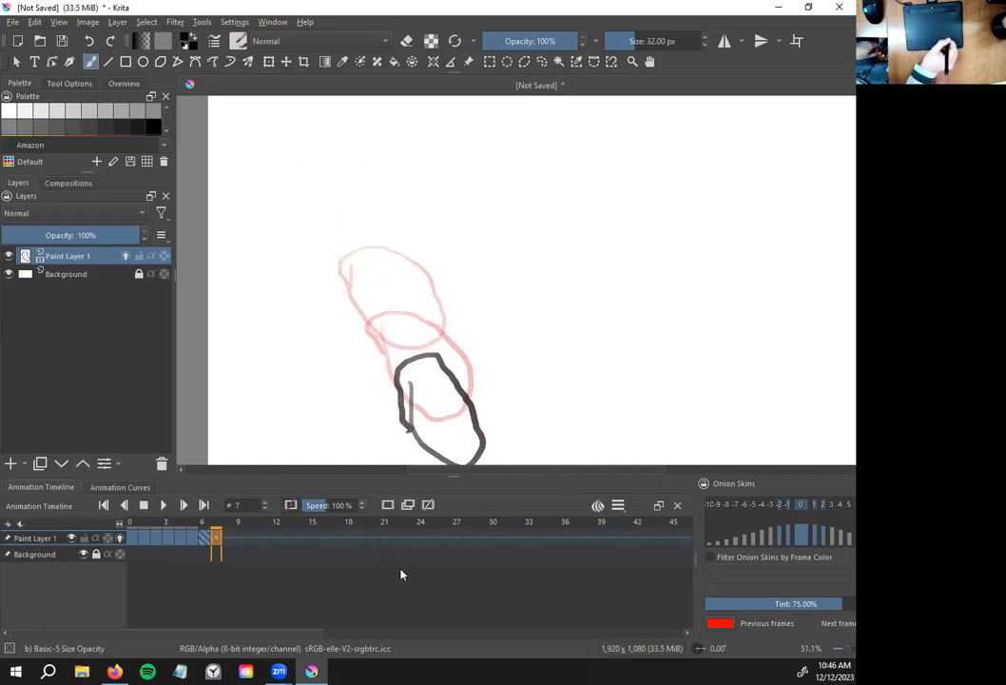
{"action": "left_click", "coordinate": [387, 505]}
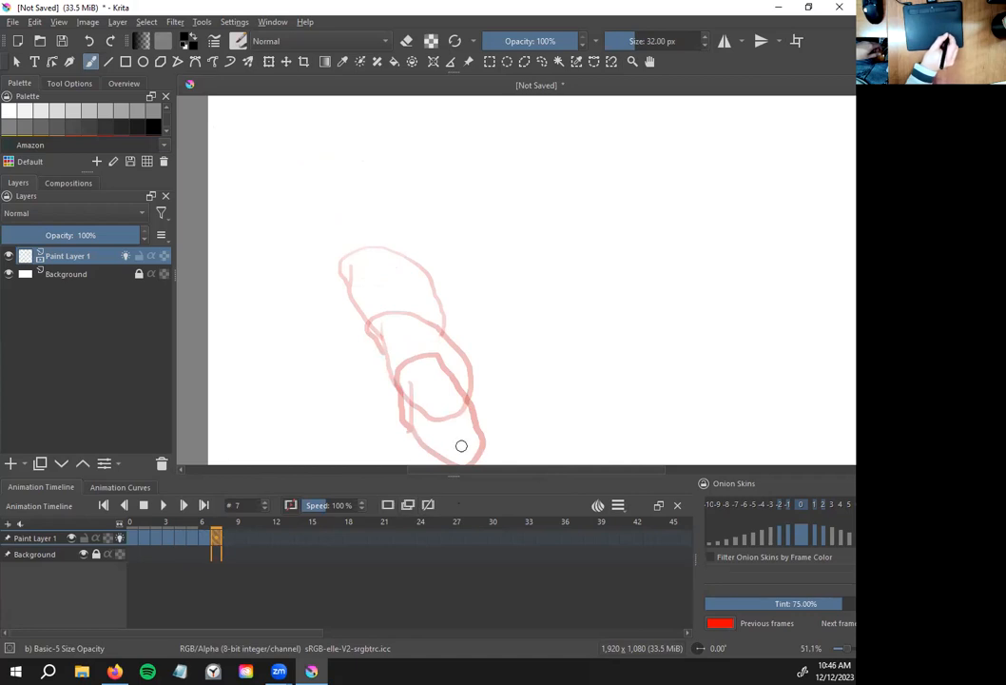
Try drawing a very wide squashed ball along the canvas's bottom edge on frame 7, and undo its strokes
{"action": "mouse_move", "coordinate": [486, 419]}
{"action": "left_mouse_down"}
{"action": "mouse_move", "coordinate": [385, 419]}
{"action": "mouse_move", "coordinate": [365, 435]}
{"action": "mouse_move", "coordinate": [409, 464]}
{"action": "left_mouse_up"}
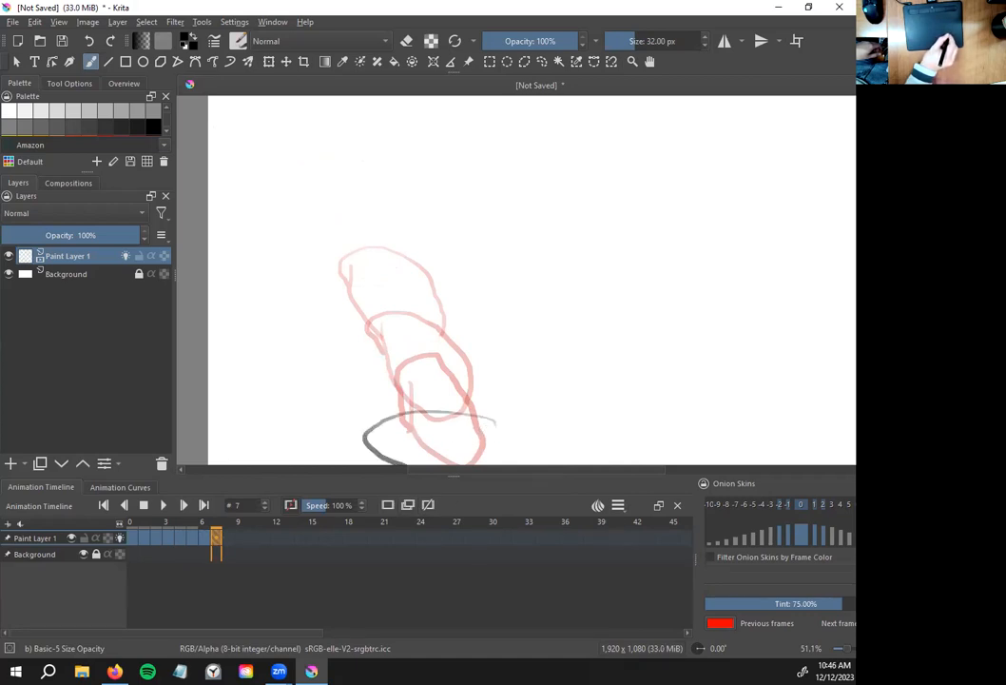
{"action": "mouse_move", "coordinate": [592, 465]}
{"action": "left_mouse_down"}
{"action": "mouse_move", "coordinate": [555, 429]}
{"action": "mouse_move", "coordinate": [482, 416]}
{"action": "left_mouse_up"}
{"action": "scroll", "coordinate": [530, 377], "scroll_direction": "down", "scroll_amount": 3}
{"action": "scroll", "coordinate": [533, 381], "scroll_direction": "up", "scroll_amount": 2}
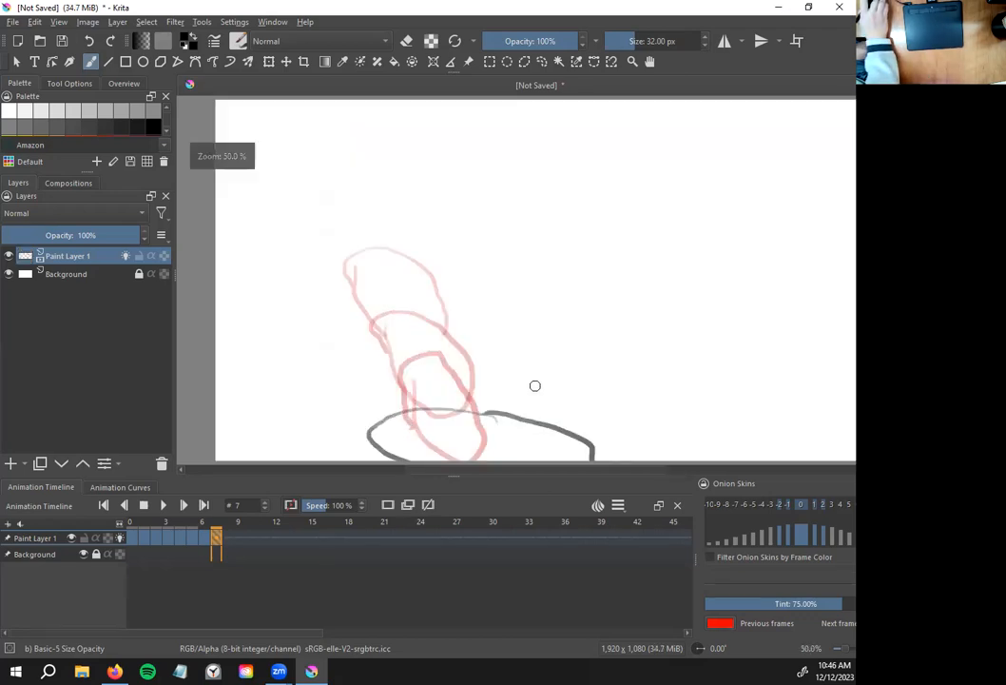
{"action": "key", "text": "ctrl+z"}
{"action": "key", "text": "ctrl+z"}
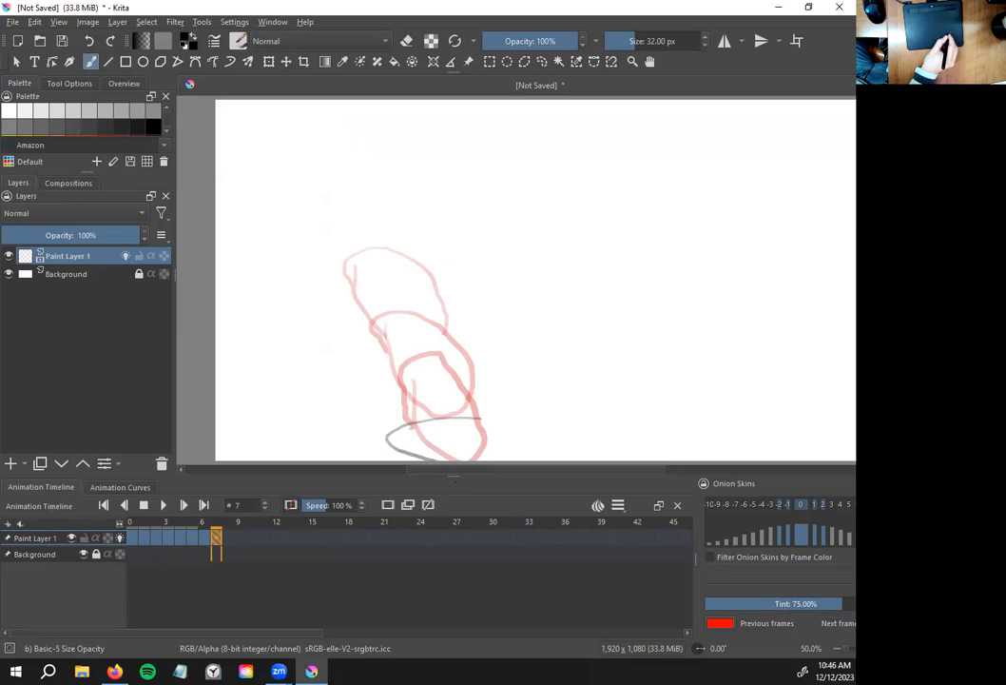
Draw a wide, flattened ball along the canvas's bottom edge on frame 7 of Paint Layer 1
{"action": "mouse_move", "coordinate": [538, 456]}
{"action": "left_mouse_down"}
{"action": "mouse_move", "coordinate": [529, 426]}
{"action": "mouse_move", "coordinate": [475, 416]}
{"action": "left_mouse_up"}
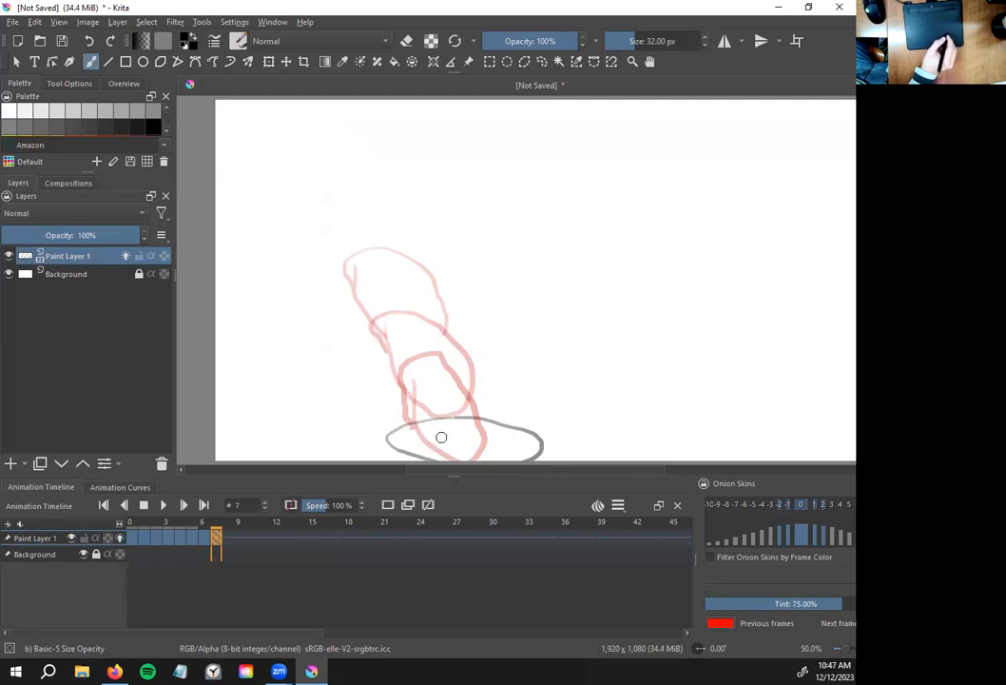
Sketch two direction arrows on either side of the squashed ball, and undo them
{"action": "left_click_drag", "start_coordinate": [362, 436], "coordinate": [306, 427]}
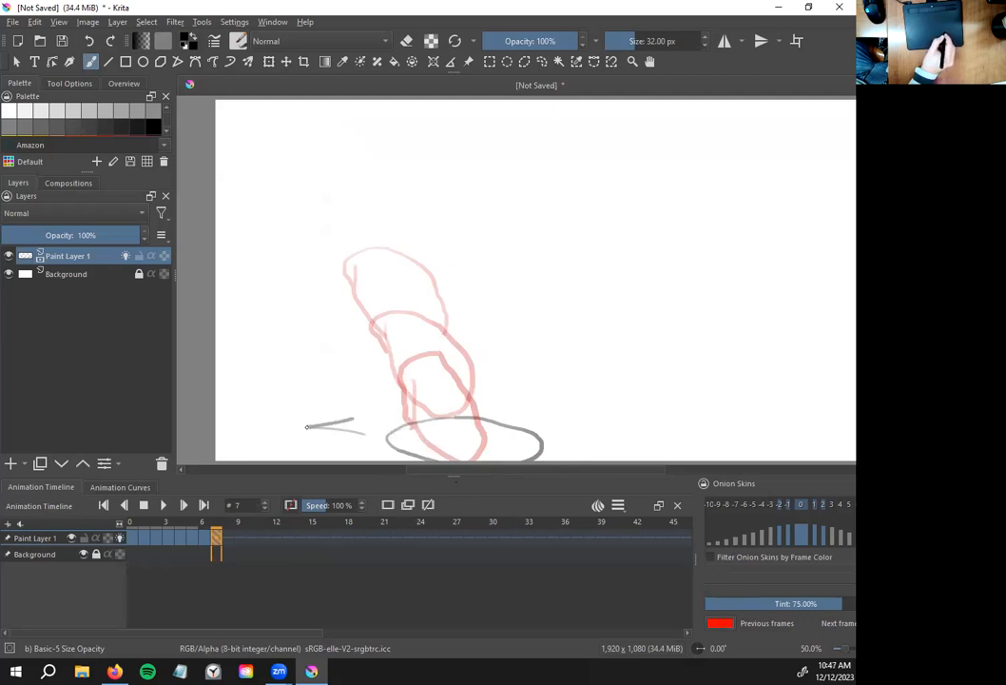
{"action": "mouse_move", "coordinate": [556, 346]}
{"action": "left_mouse_down"}
{"action": "mouse_move", "coordinate": [541, 391]}
{"action": "mouse_move", "coordinate": [532, 390]}
{"action": "mouse_move", "coordinate": [578, 407]}
{"action": "left_mouse_up"}
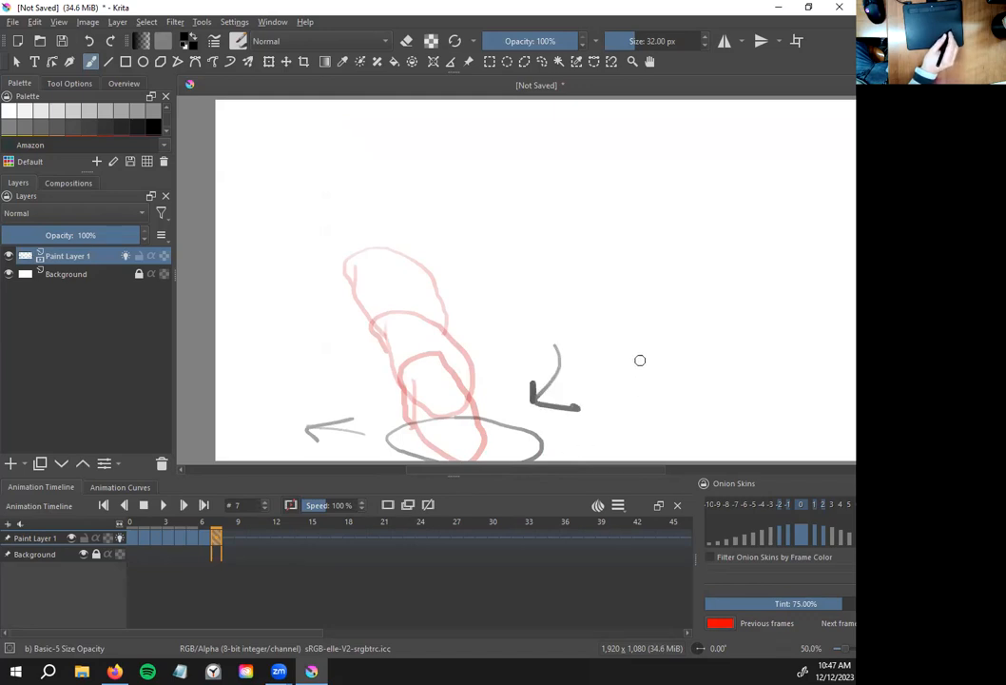
{"action": "key", "text": "ctrl+z"}
{"action": "key", "text": "ctrl+z"}
{"action": "key", "text": "ctrl+z"}
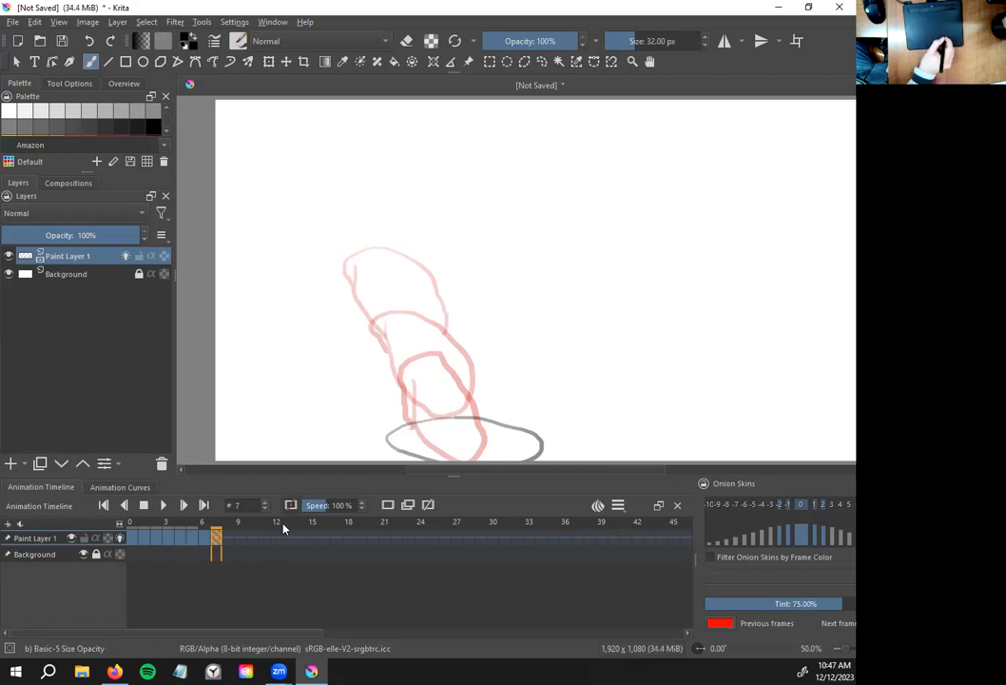
Check the timeline frames around the squashed ball on frame 7, and play back the animation drawn so far
{"action": "left_click", "coordinate": [229, 537]}
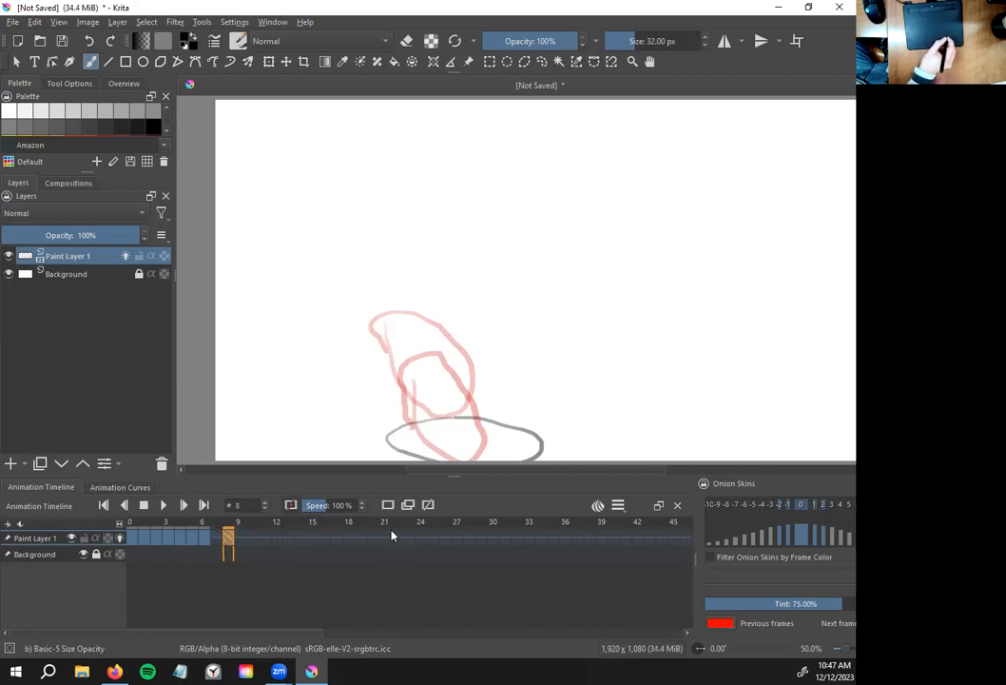
{"action": "key", "text": "Left"}
{"action": "left_click", "coordinate": [237, 538]}
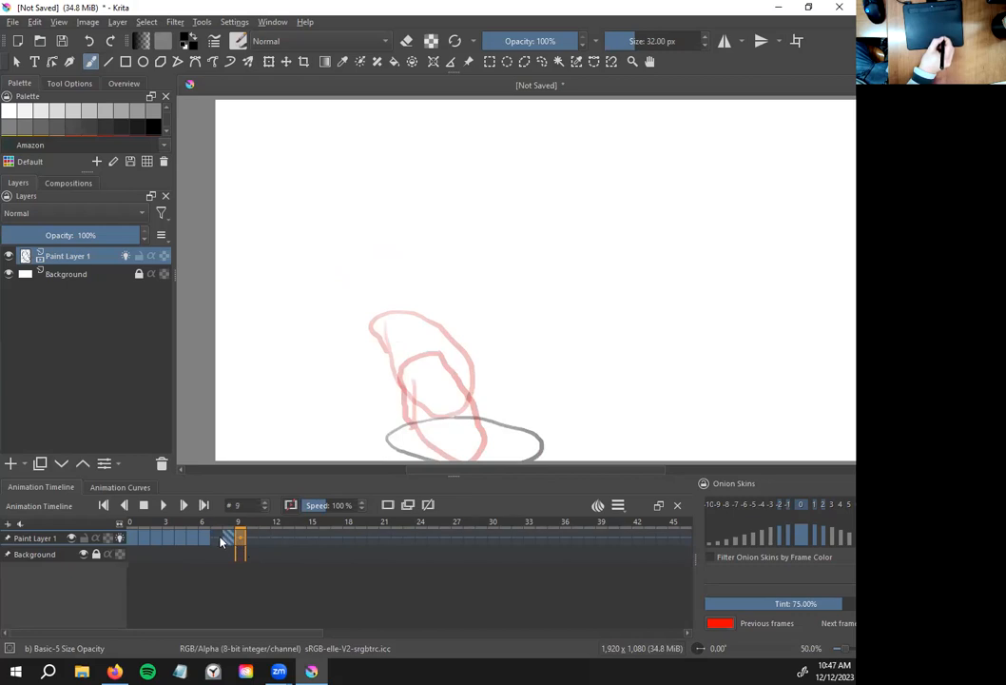
{"action": "left_click", "coordinate": [275, 539]}
{"action": "left_click", "coordinate": [229, 538]}
{"action": "left_click_drag", "start_coordinate": [221, 541], "coordinate": [215, 541]}
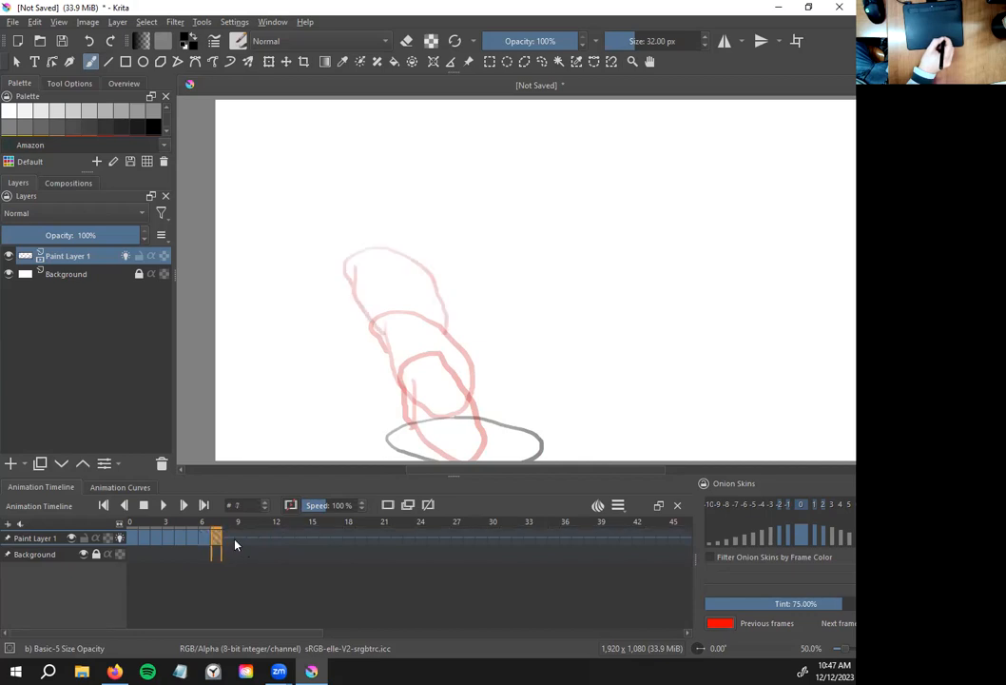
{"action": "left_click", "coordinate": [227, 541]}
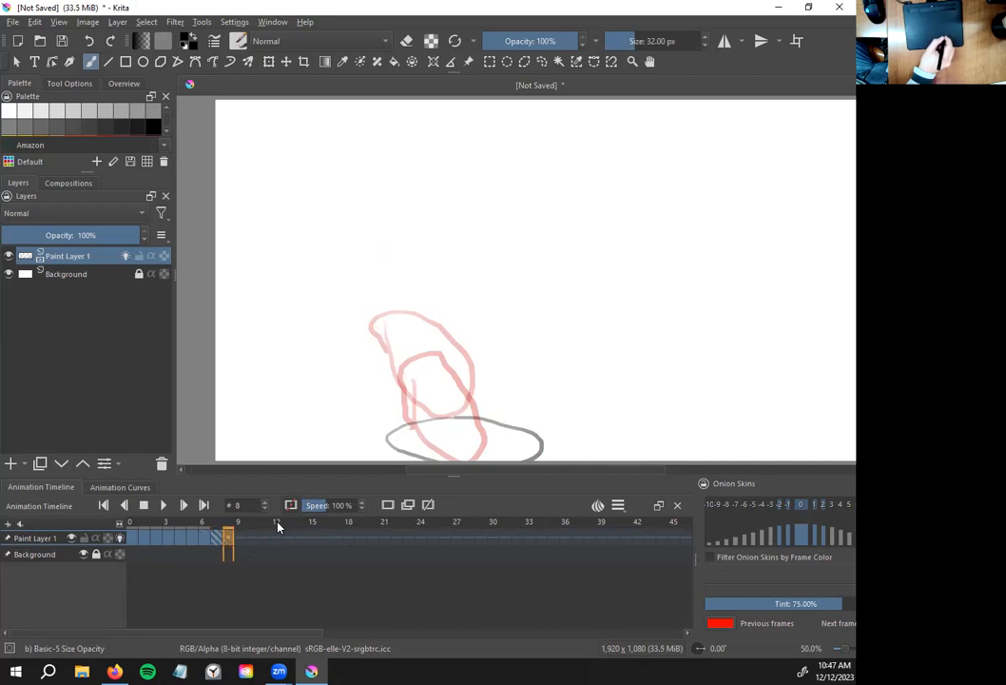
{"action": "left_click", "coordinate": [164, 505]}
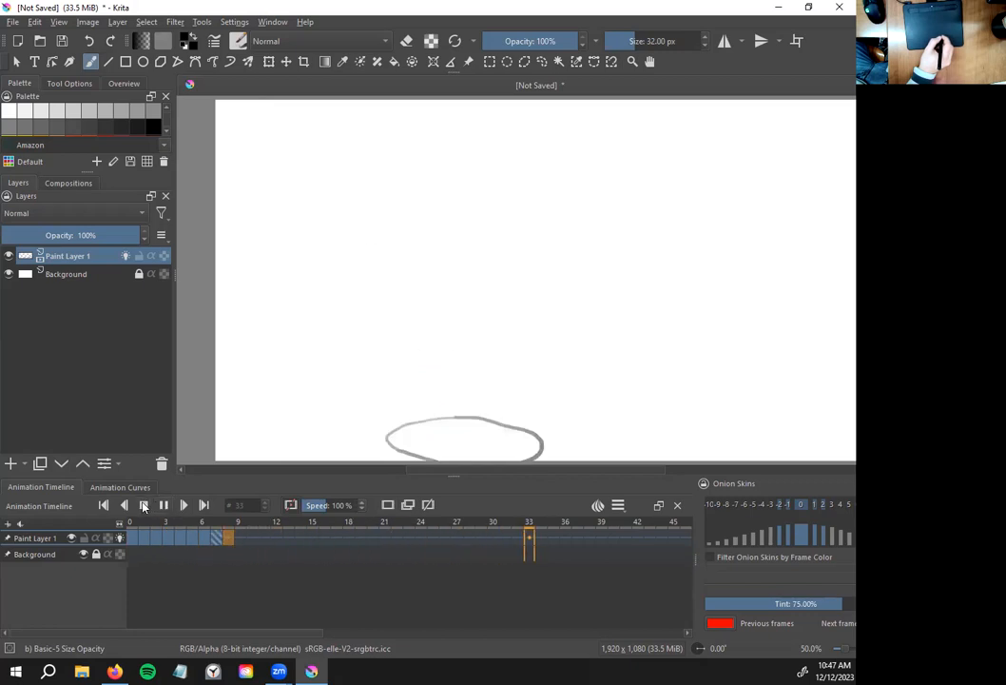
{"action": "left_click", "coordinate": [143, 505]}
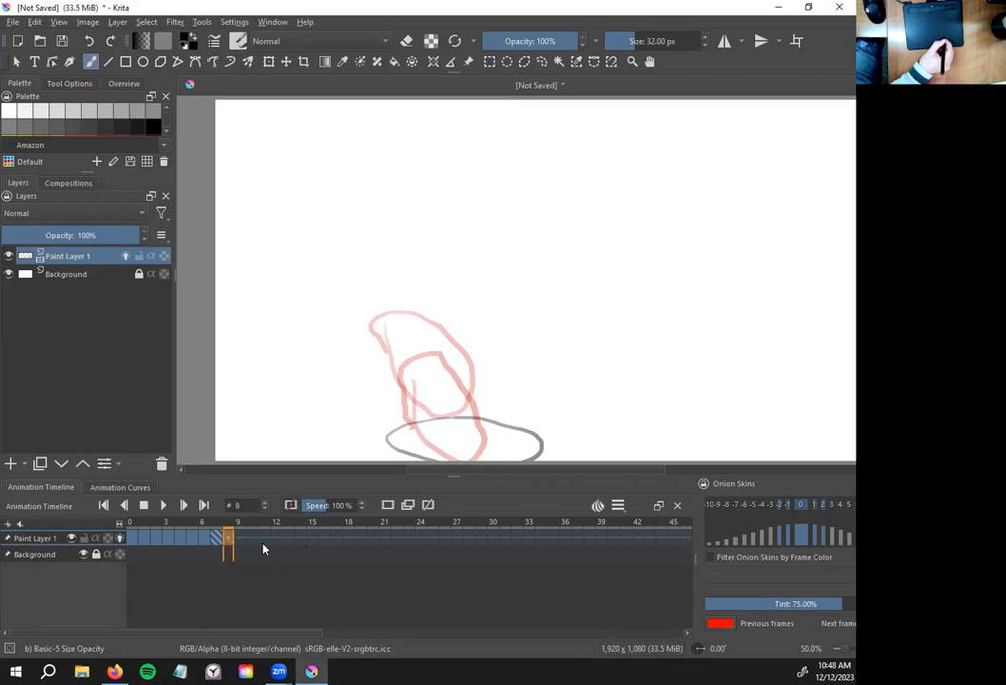
Draw a taller, rounder ball at the canvas's bottom edge on a blank keyframe at frame 8, and check it against frame 0
{"action": "left_click", "coordinate": [388, 505]}
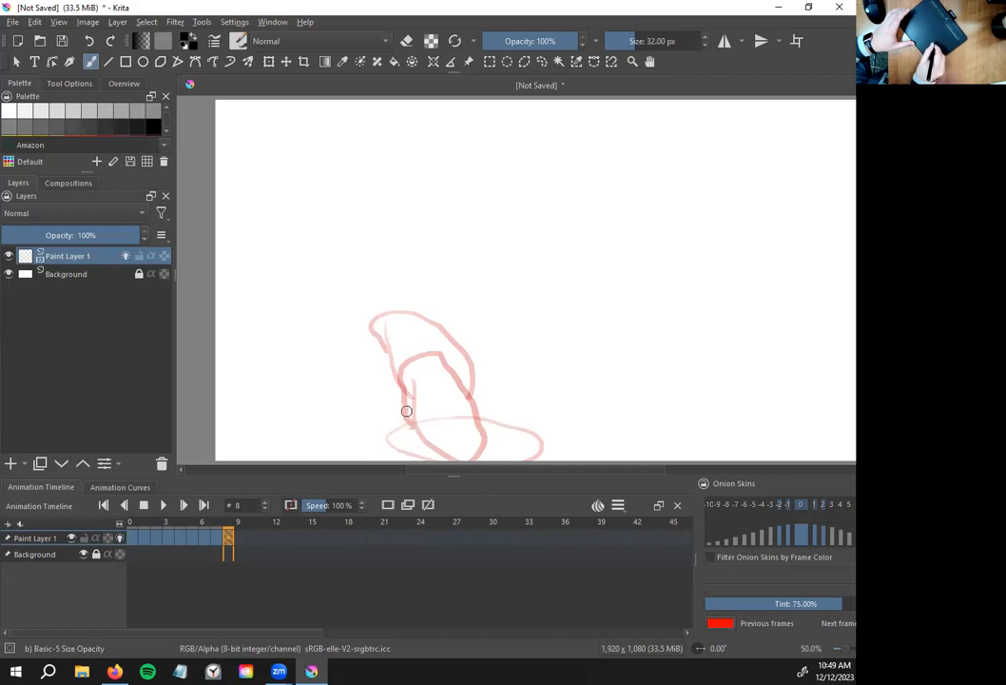
{"action": "mouse_move", "coordinate": [432, 395]}
{"action": "left_mouse_down"}
{"action": "mouse_move", "coordinate": [484, 392]}
{"action": "mouse_move", "coordinate": [513, 407]}
{"action": "left_mouse_up"}
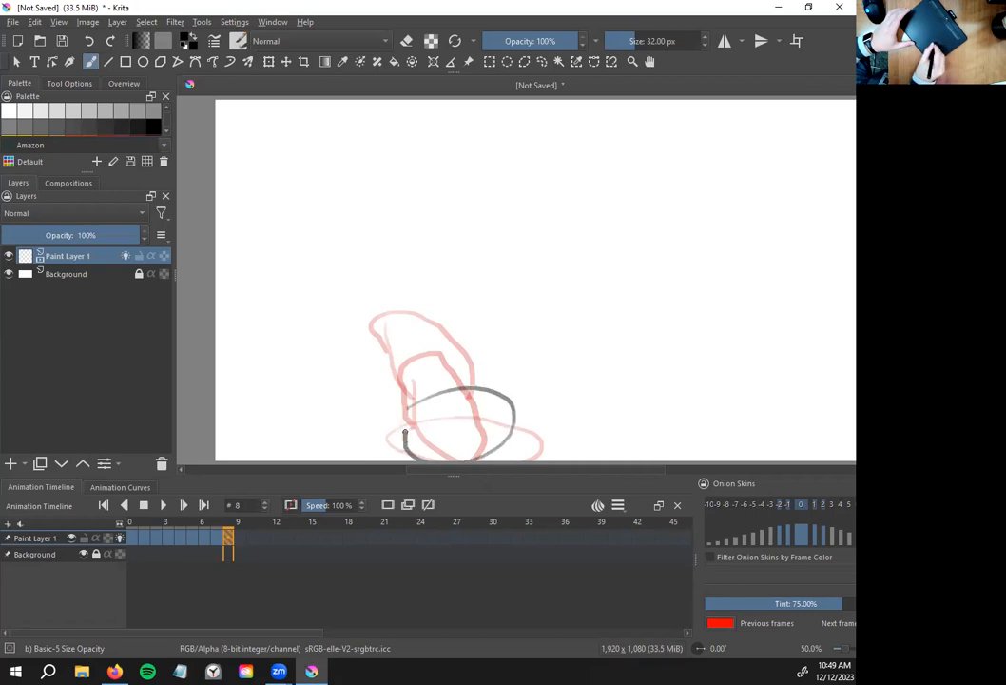
{"action": "left_click_drag", "start_coordinate": [426, 391], "coordinate": [411, 402]}
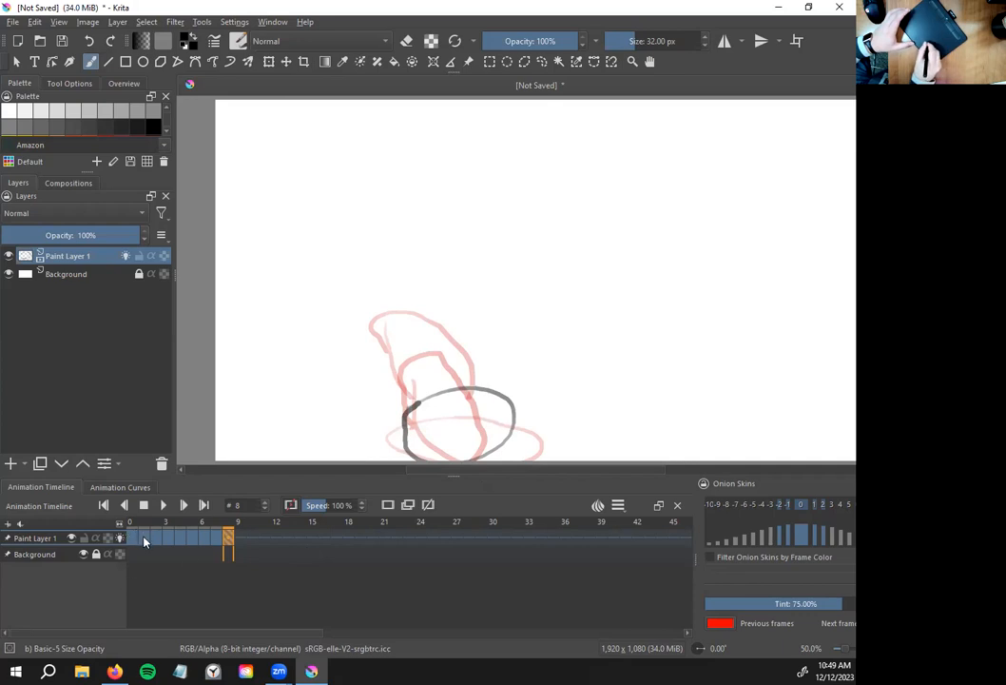
{"action": "left_click", "coordinate": [134, 540]}
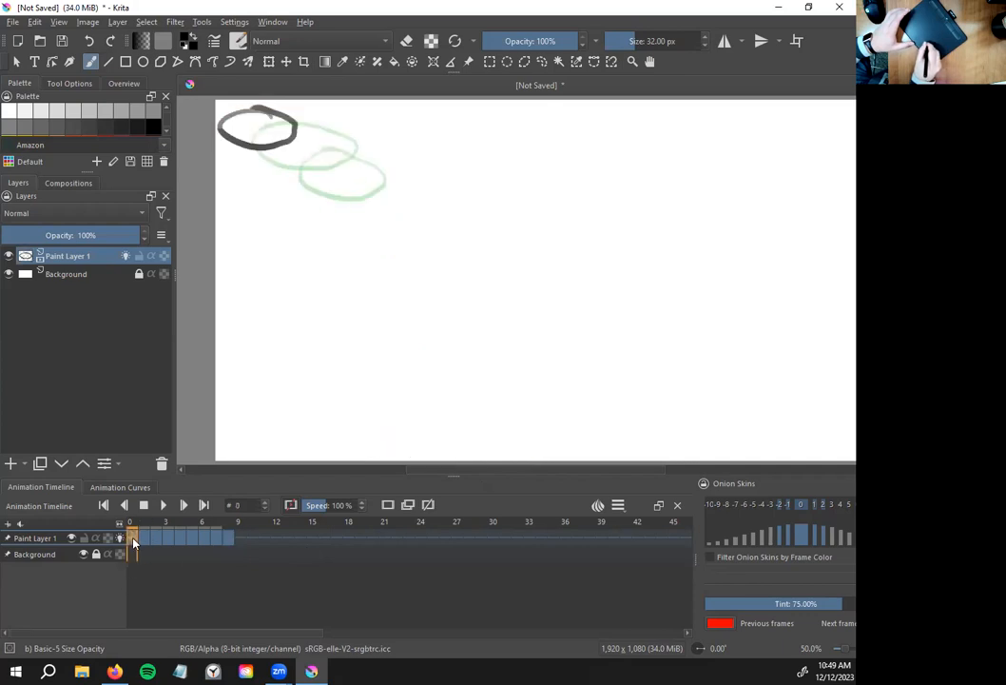
{"action": "left_click", "coordinate": [229, 540]}
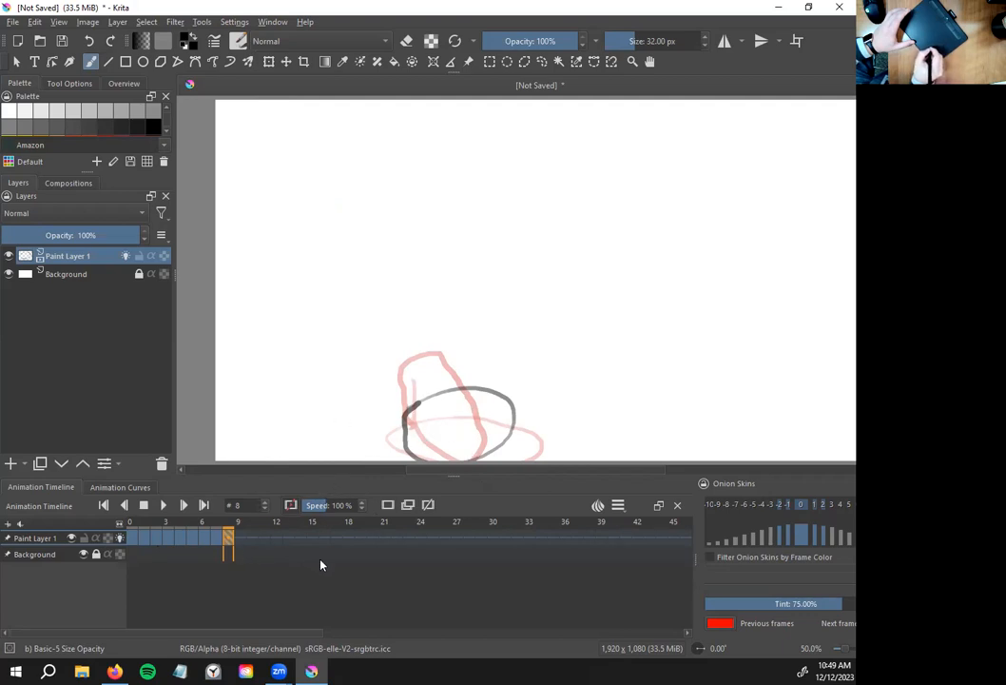
Draw a narrower ball on a blank keyframe at frame 9 and a small tilted oval on a blank keyframe at frame 10
{"action": "left_click", "coordinate": [240, 539]}
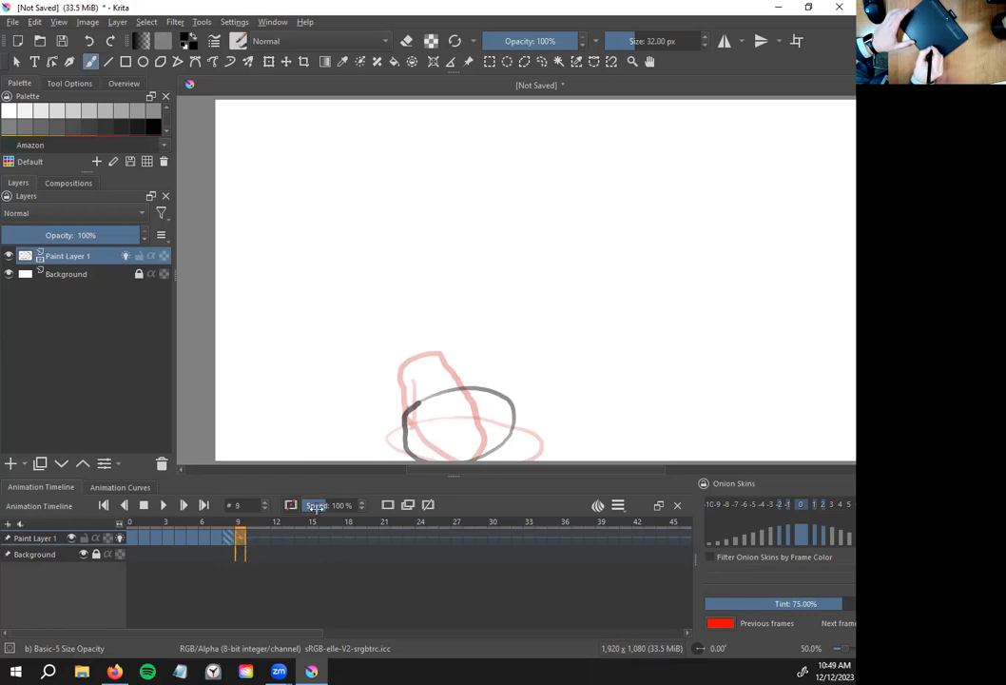
{"action": "left_click", "coordinate": [388, 505]}
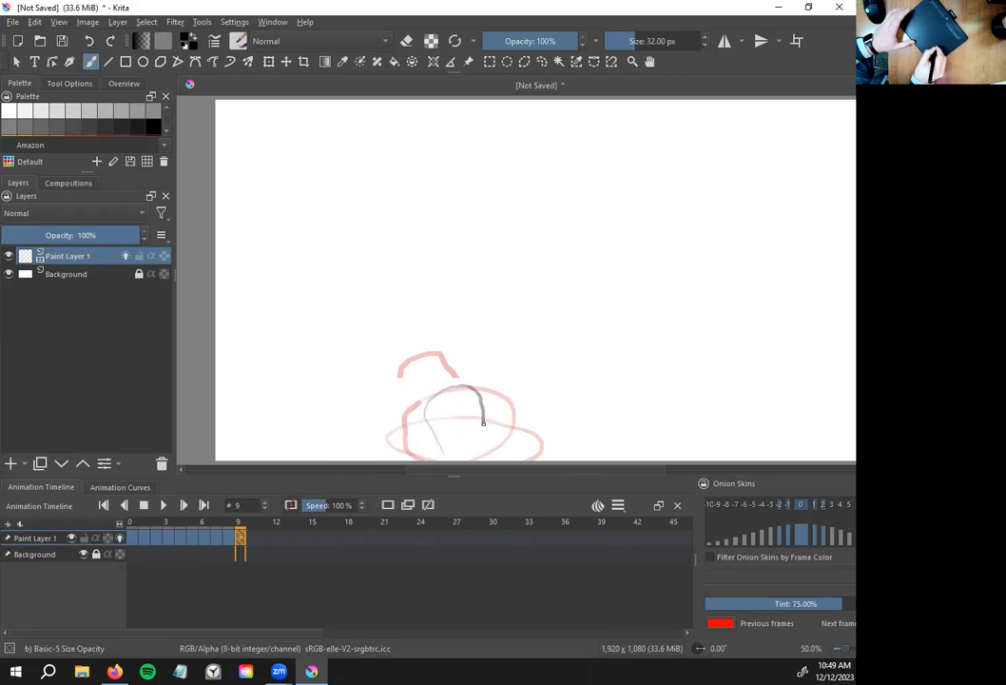
{"action": "left_click_drag", "start_coordinate": [460, 453], "coordinate": [419, 428]}
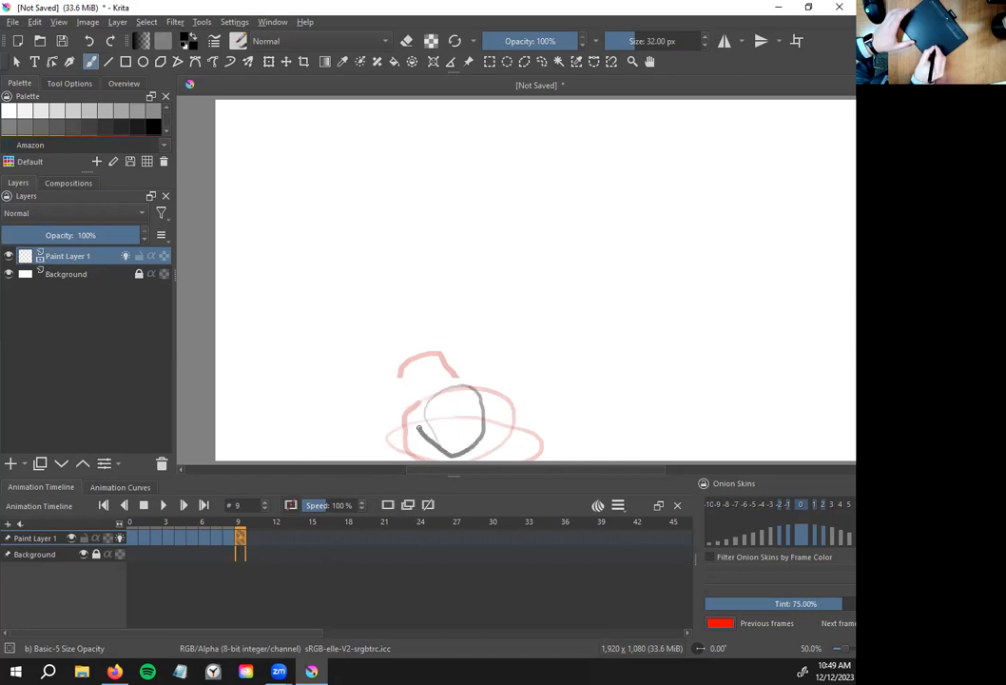
{"action": "left_click", "coordinate": [253, 539]}
{"action": "left_click", "coordinate": [388, 505]}
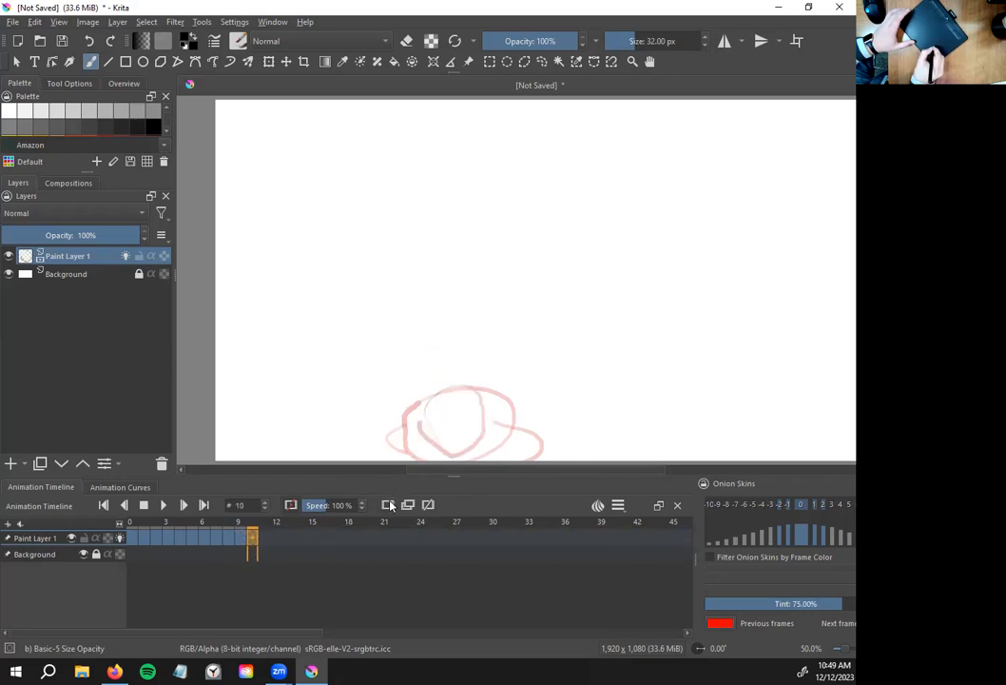
{"action": "mouse_move", "coordinate": [430, 418]}
{"action": "left_mouse_down"}
{"action": "mouse_move", "coordinate": [439, 448]}
{"action": "mouse_move", "coordinate": [487, 430]}
{"action": "mouse_move", "coordinate": [434, 415]}
{"action": "left_mouse_up"}
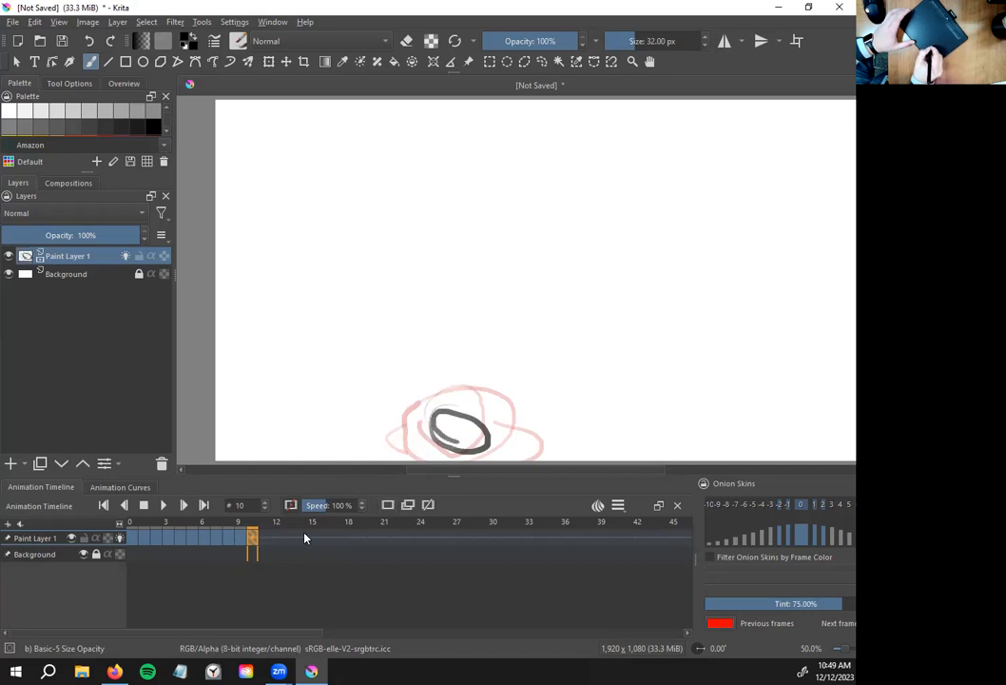
Play back the bouncing ball animation including the new frames up to frame 10, and stop it
{"action": "left_click", "coordinate": [168, 508]}
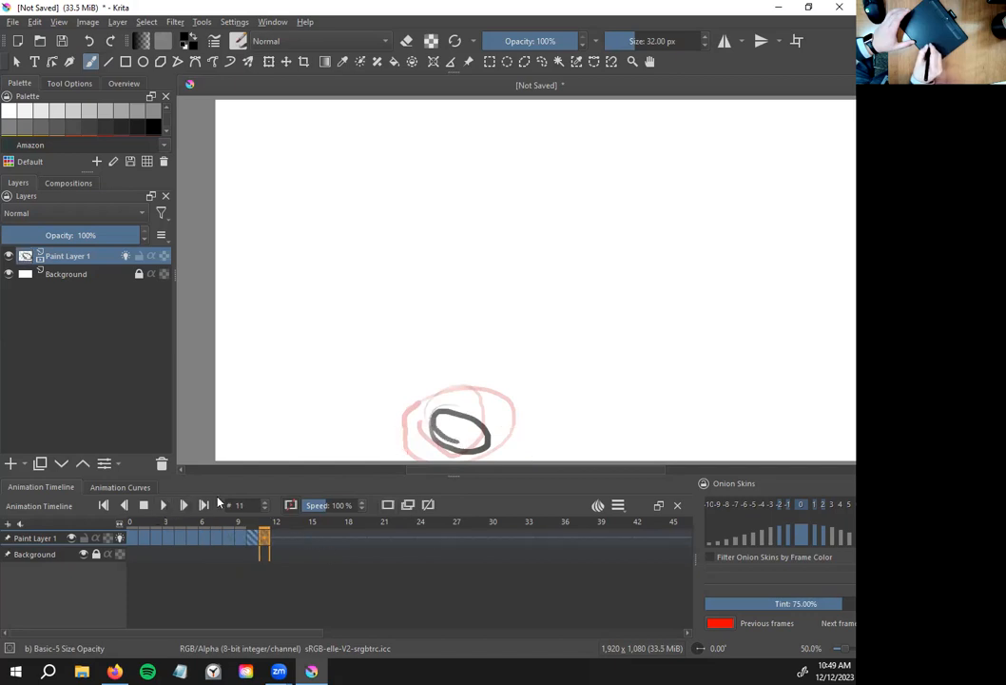
{"action": "left_click", "coordinate": [164, 505]}
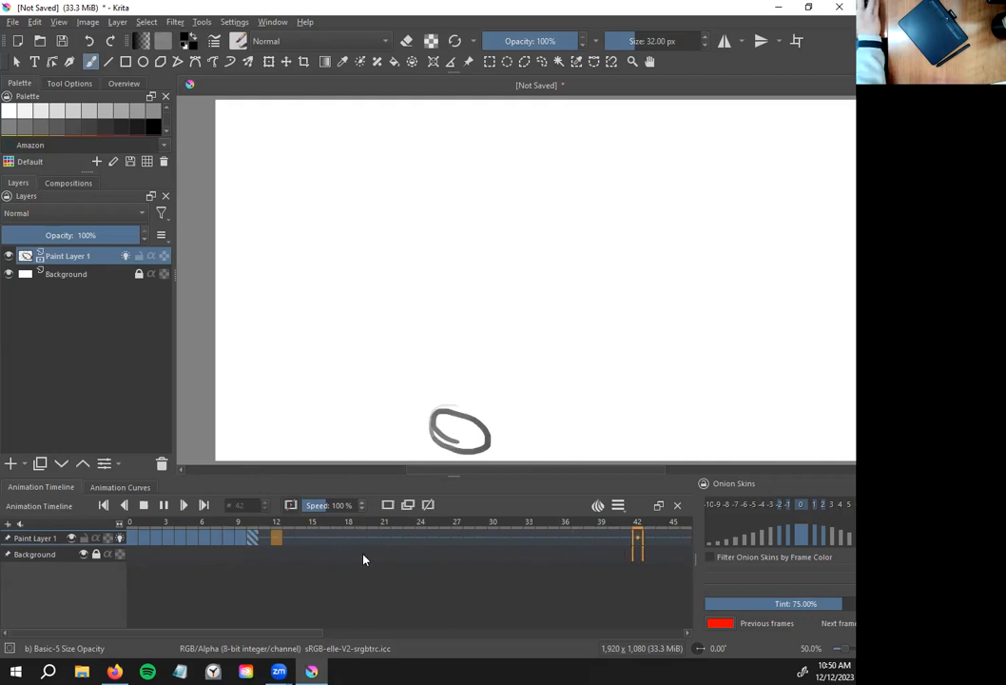
{"action": "left_click", "coordinate": [141, 508]}
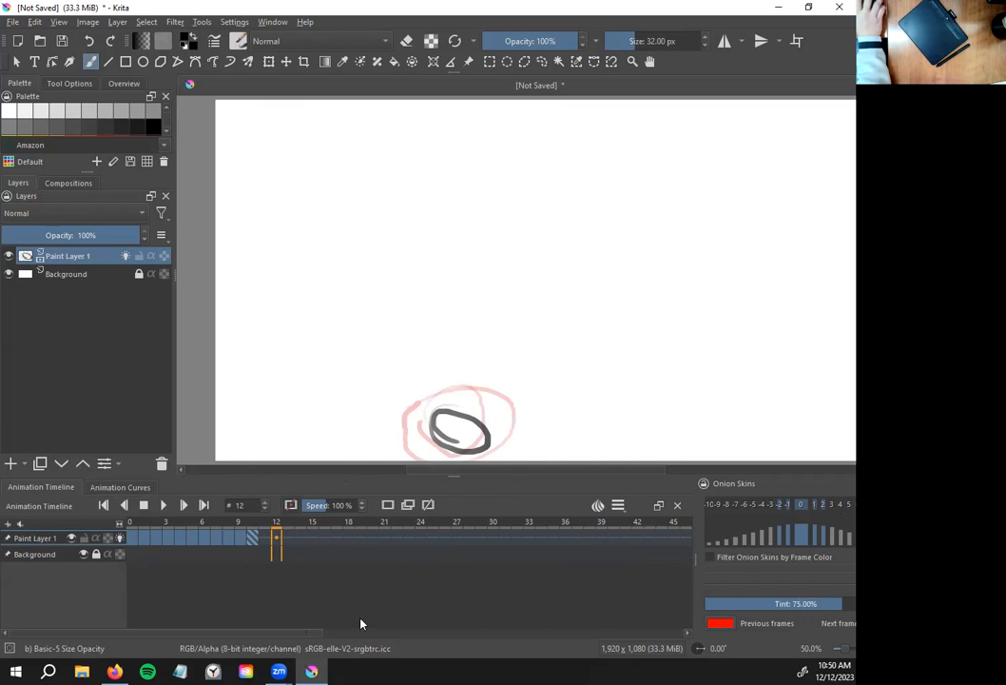
Try to delete all the keyframes from frame 0 to frame 10 of Paint Layer 1 at once
{"action": "left_click_drag", "start_coordinate": [262, 521], "coordinate": [161, 521]}
{"action": "left_click", "coordinate": [131, 539]}
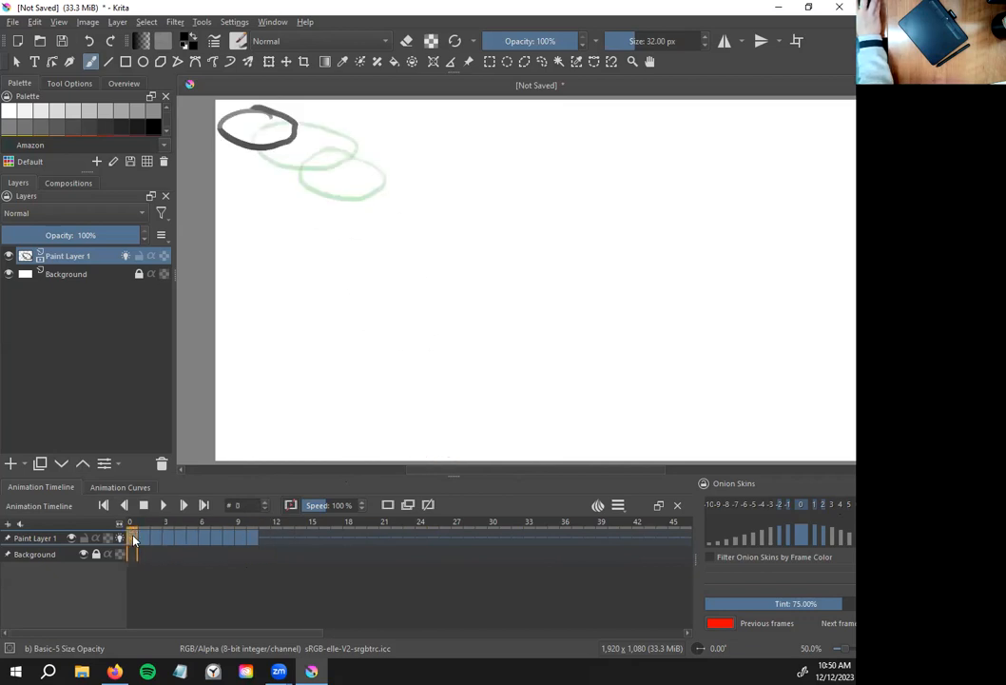
{"action": "left_click", "coordinate": [254, 539], "text": "shift"}
{"action": "key", "text": "BackSpace"}
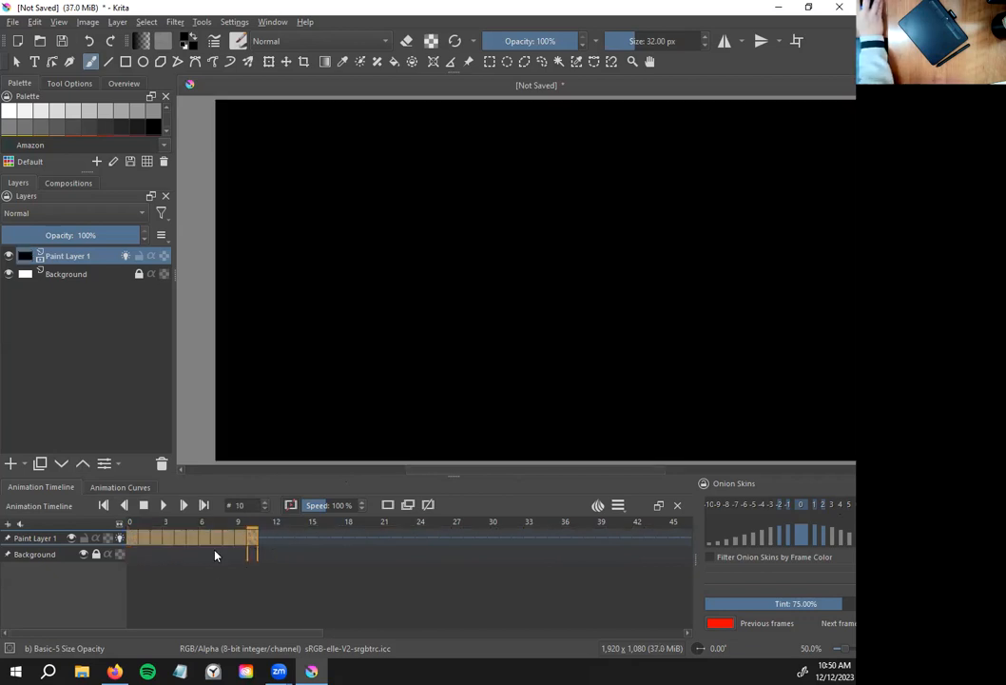
{"action": "left_click", "coordinate": [171, 581]}
Remove the keyframe at frame 0 of Paint Layer 1
{"action": "left_click", "coordinate": [130, 543]}
{"action": "right_click", "coordinate": [135, 541]}
{"action": "left_click", "coordinate": [205, 509]}
{"action": "left_click", "coordinate": [145, 540]}
{"action": "right_click", "coordinate": [145, 540]}
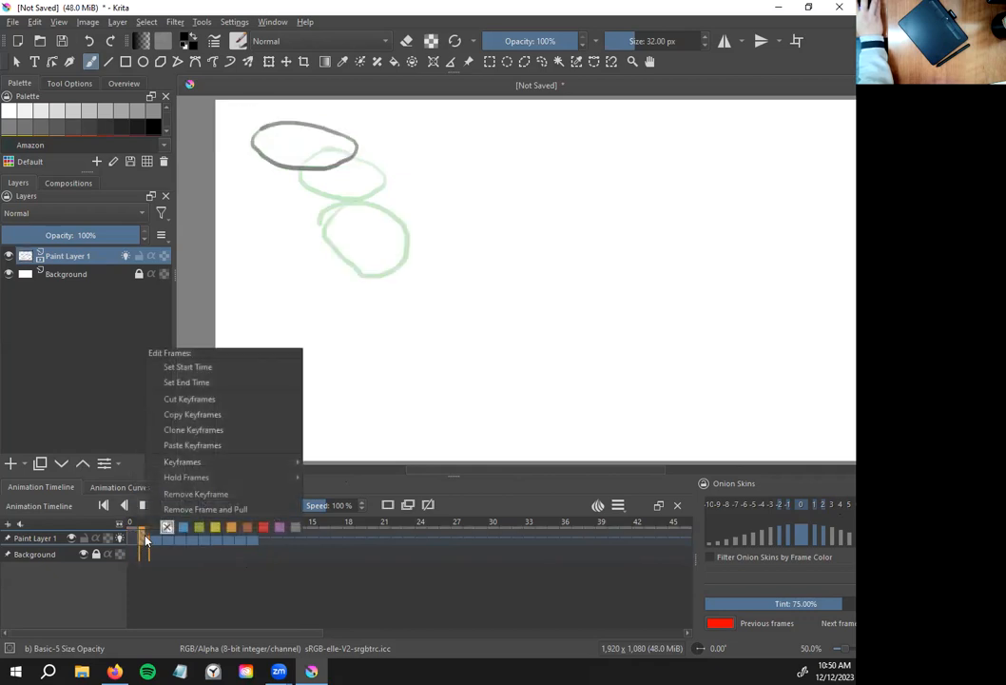
{"action": "left_click", "coordinate": [191, 543]}
Remove the keyframes at frames 1 to 10 of Paint Layer 1 together, and return to frame 0
{"action": "left_click", "coordinate": [249, 538]}
{"action": "left_click", "coordinate": [144, 540], "text": "shift"}
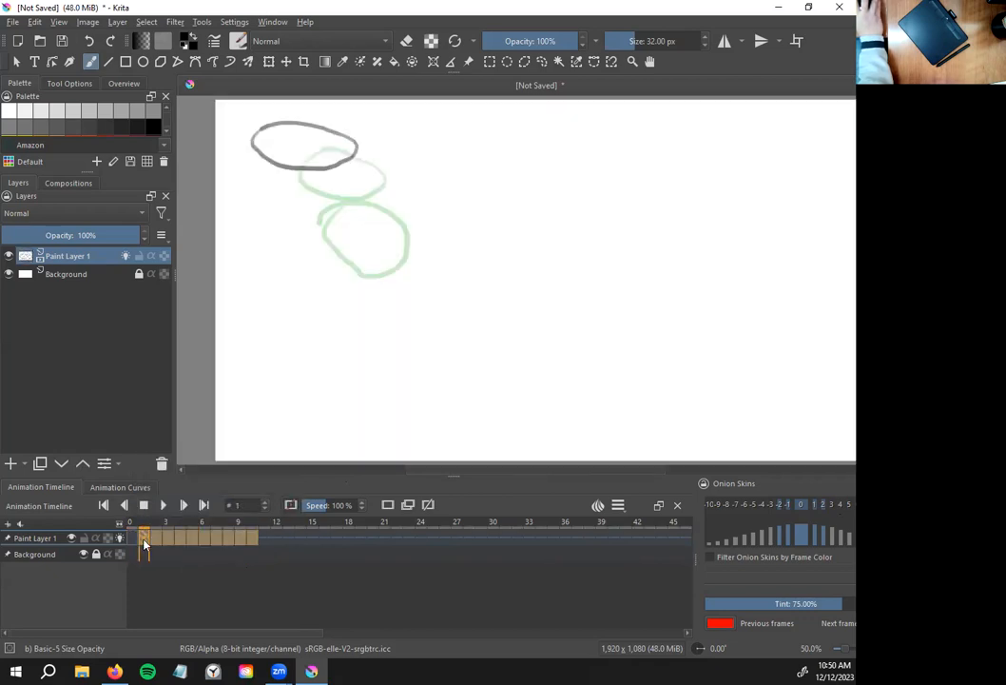
{"action": "right_click", "coordinate": [143, 543]}
{"action": "left_click", "coordinate": [231, 477]}
{"action": "left_click", "coordinate": [202, 577]}
{"action": "left_click", "coordinate": [134, 540]}
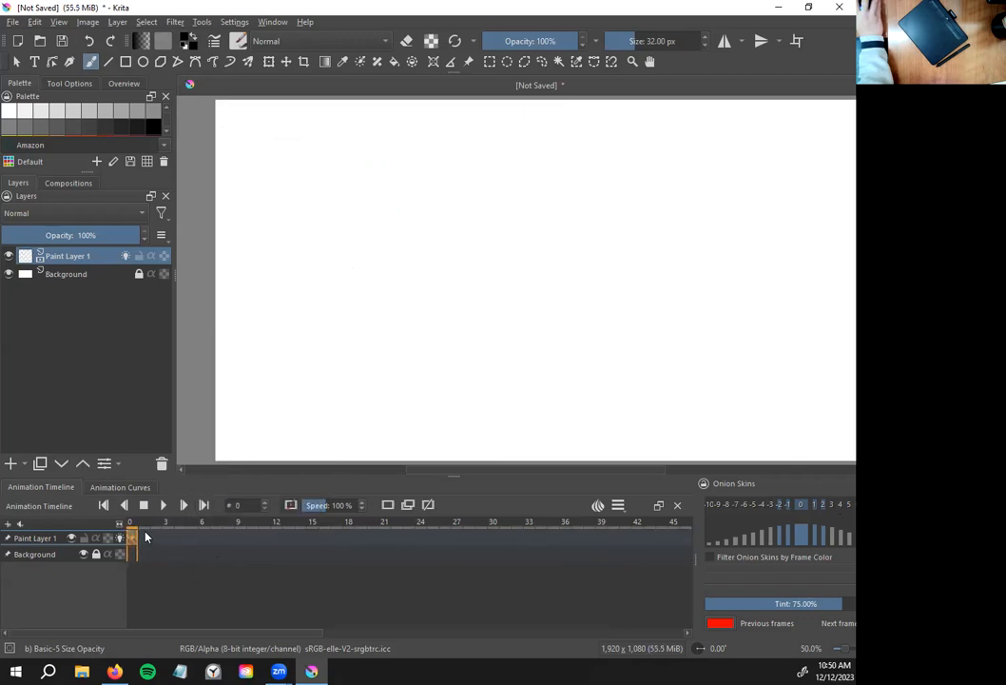
{"action": "key", "text": "Right"}
{"action": "key", "text": "Right"}
{"action": "key", "text": "Right"}
{"action": "key", "text": "Right"}
{"action": "key", "text": "Right"}
{"action": "key", "text": "Right"}
{"action": "key", "text": "Right"}
{"action": "key", "text": "Right"}
{"action": "key", "text": "Right"}
{"action": "key", "text": "Right"}
{"action": "key", "text": "Right"}
{"action": "key", "text": "Right"}
{"action": "key", "text": "Right"}
{"action": "key", "text": "Right"}
{"action": "key", "text": "Right"}
{"action": "key", "text": "Right"}
{"action": "key", "text": "Right"}
{"action": "key", "text": "Right"}
{"action": "key", "text": "Right"}
{"action": "key", "text": "Right"}
{"action": "key", "text": "Right"}
{"action": "key", "text": "Right"}
{"action": "key", "text": "Right"}
{"action": "key", "text": "Right"}
{"action": "key", "text": "Right"}
{"action": "key", "text": "Right"}
{"action": "key", "text": "Right"}
{"action": "key", "text": "Right"}
{"action": "key", "text": "Right"}
{"action": "key", "text": "Right"}
{"action": "key", "text": "Right"}
{"action": "key", "text": "Right"}
{"action": "key", "text": "Right"}
{"action": "key", "text": "Right"}
{"action": "key", "text": "Left"}
{"action": "key", "text": "Left"}
{"action": "key", "text": "Left"}
{"action": "key", "text": "Left"}
{"action": "key", "text": "Left"}
{"action": "key", "text": "Left"}
{"action": "key", "text": "Left"}
{"action": "key", "text": "Left"}
{"action": "key", "text": "Left"}
{"action": "key", "text": "Left"}
{"action": "key", "text": "Left"}
{"action": "key", "text": "Left"}
{"action": "key", "text": "Left"}
{"action": "key", "text": "Left"}
{"action": "key", "text": "Left"}
{"action": "key", "text": "Left"}
{"action": "key", "text": "Left"}
{"action": "key", "text": "Left"}
{"action": "key", "text": "Left"}
{"action": "key", "text": "Left"}
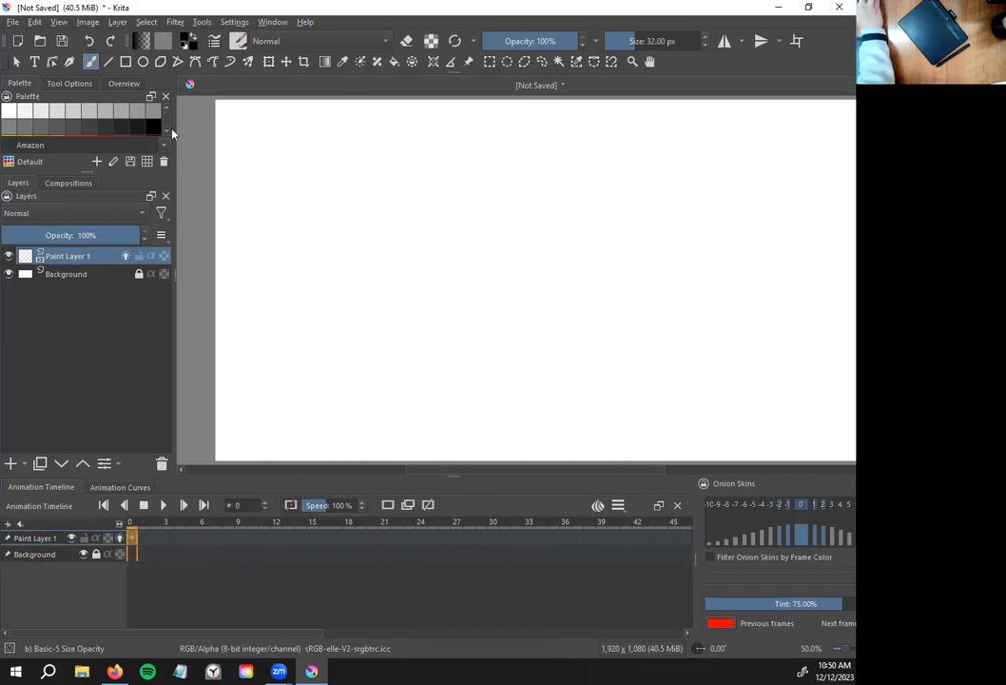
Draw a small black ball in the canvas's upper-left corner on frame 0 and another slightly lower on a blank keyframe at frame 1
{"action": "left_click_drag", "start_coordinate": [255, 105], "coordinate": [253, 106]}
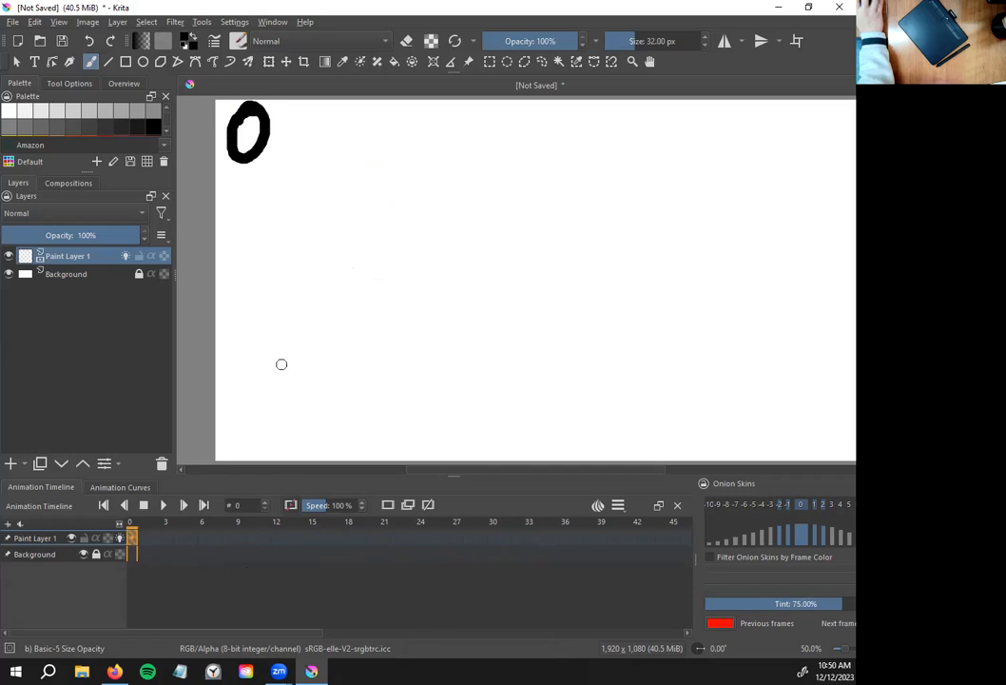
{"action": "key", "text": "Right"}
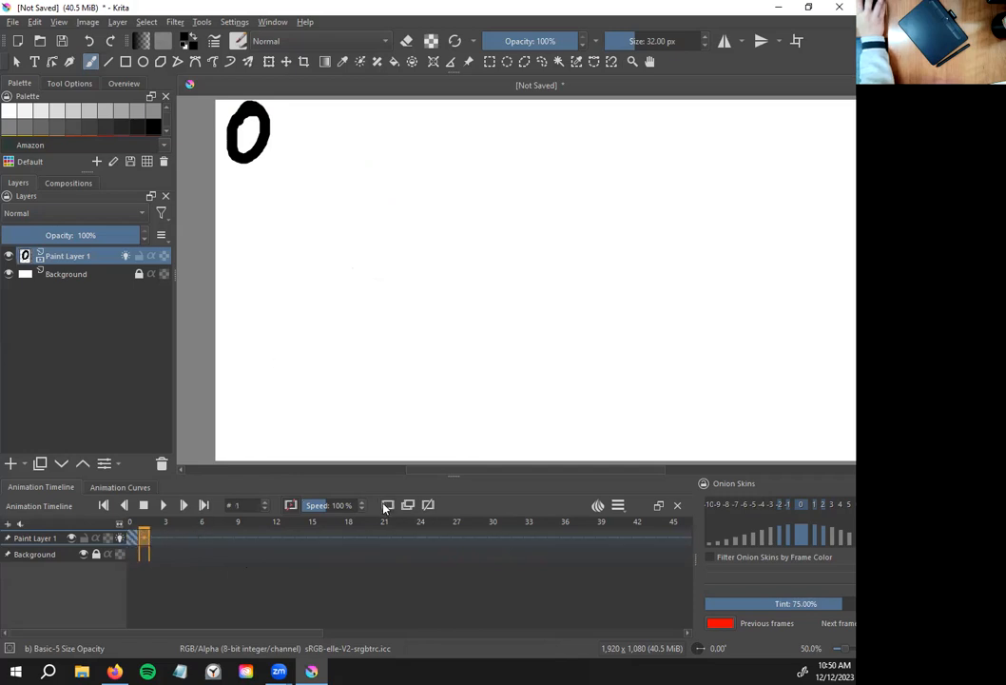
{"action": "mouse_move", "coordinate": [262, 133]}
{"action": "left_mouse_down"}
{"action": "mouse_move", "coordinate": [242, 152]}
{"action": "mouse_move", "coordinate": [253, 138]}
{"action": "mouse_move", "coordinate": [270, 157]}
{"action": "mouse_move", "coordinate": [265, 137]}
{"action": "mouse_move", "coordinate": [266, 172]}
{"action": "mouse_move", "coordinate": [271, 138]}
{"action": "left_mouse_up"}
{"action": "key", "text": "ctrl+z"}
Draw the small black ball progressively lower and further right on blank keyframes at frames 2 and 3
{"action": "left_click", "coordinate": [154, 539]}
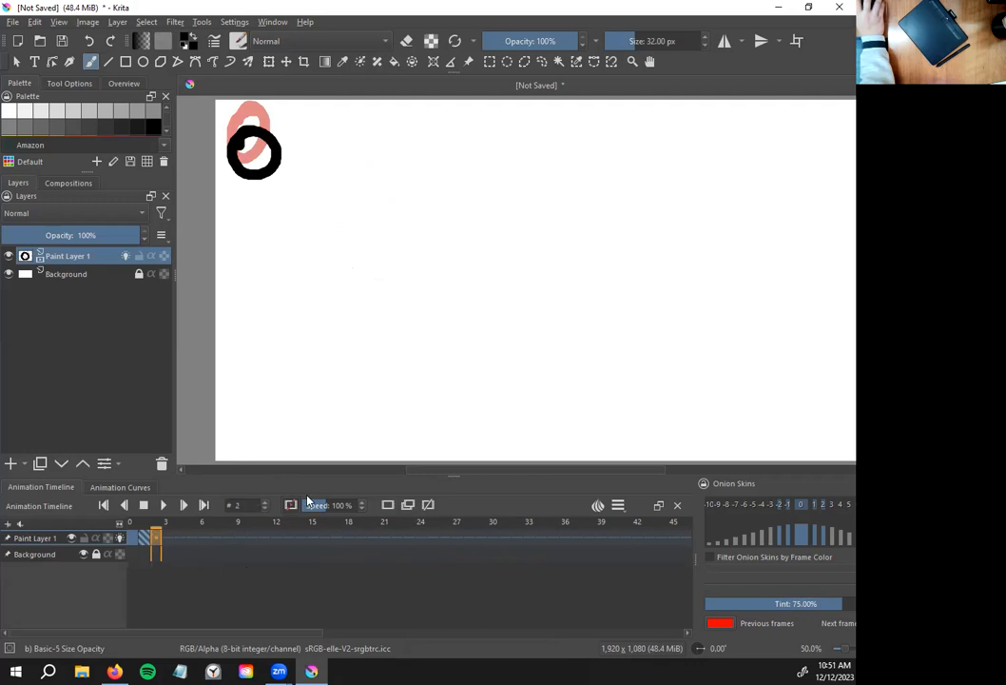
{"action": "left_click_drag", "start_coordinate": [279, 155], "coordinate": [277, 152]}
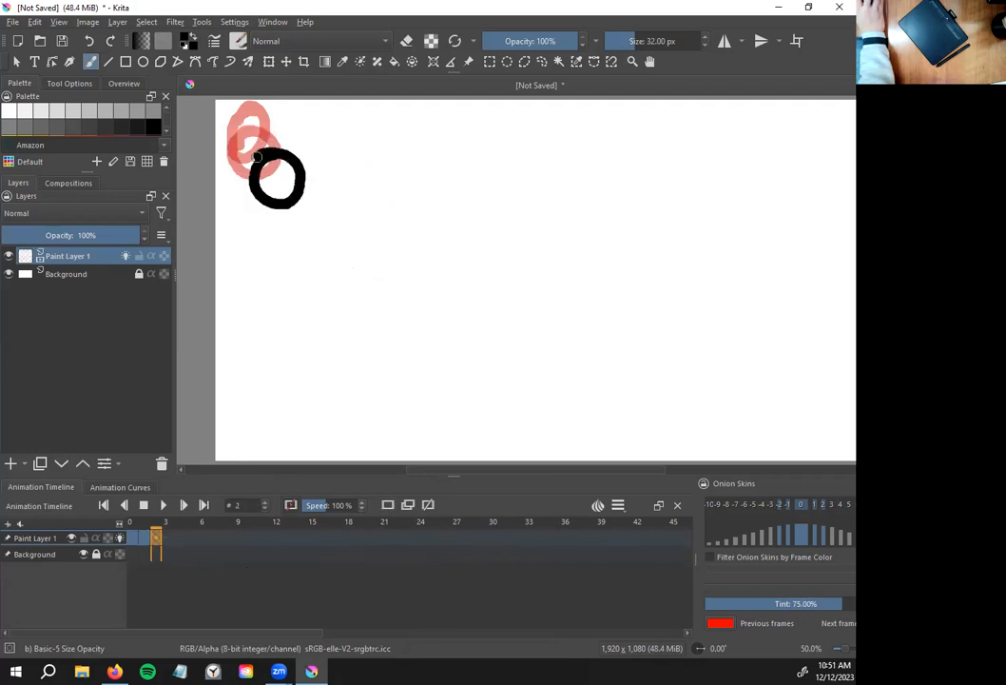
{"action": "left_click", "coordinate": [169, 539]}
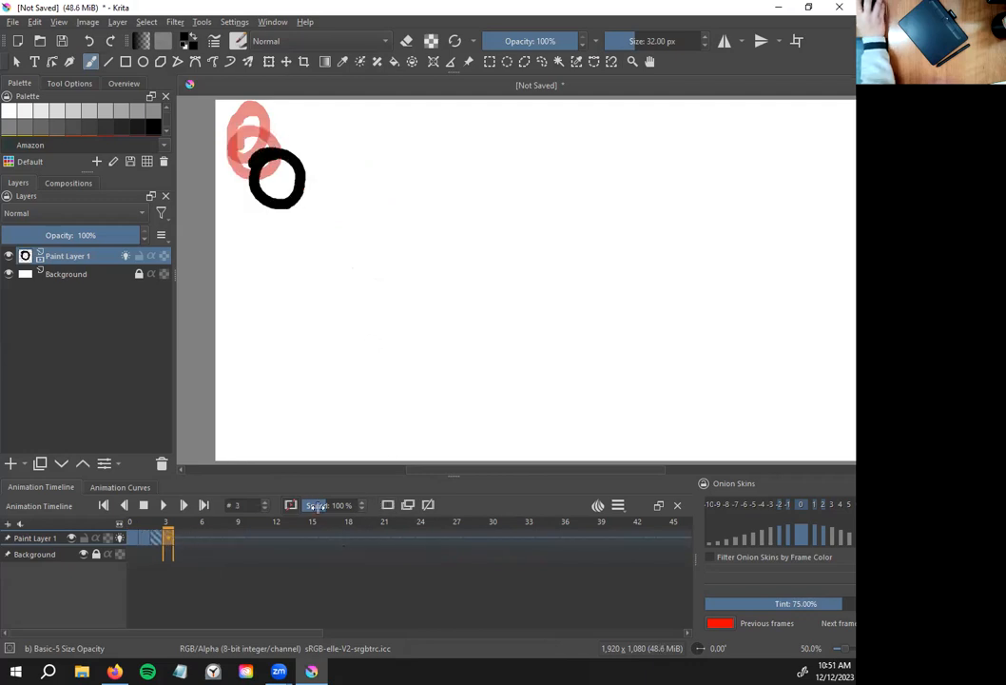
{"action": "left_click_drag", "start_coordinate": [277, 181], "coordinate": [284, 181]}
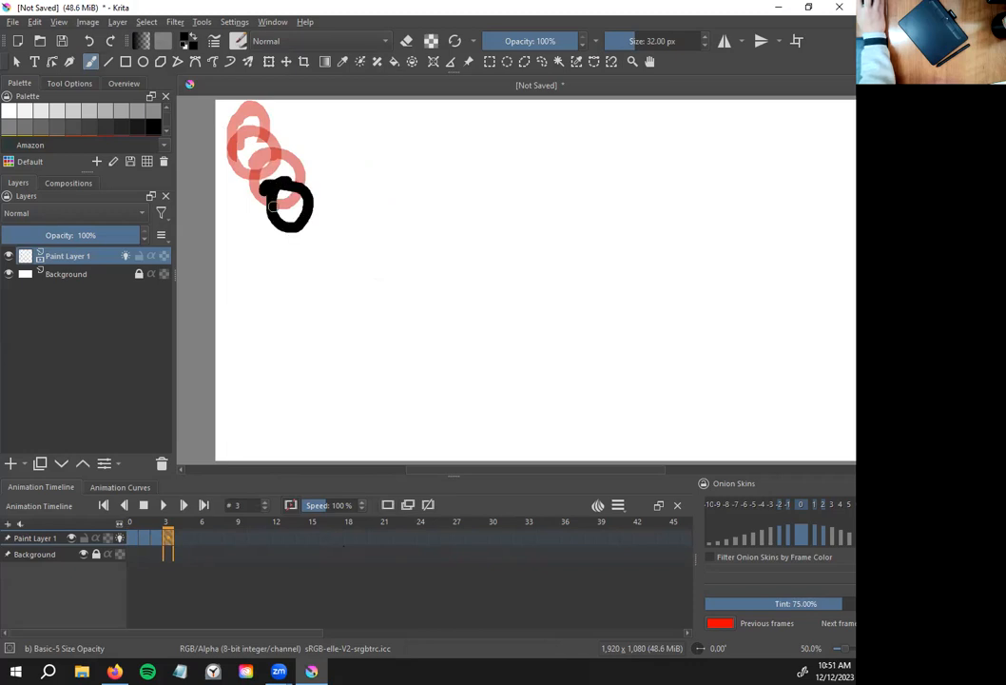
Draw the black ball progressively lower and further right on blank keyframes at frames 4 and 5, redoing the first attempt on frame 4
{"action": "left_click", "coordinate": [180, 538]}
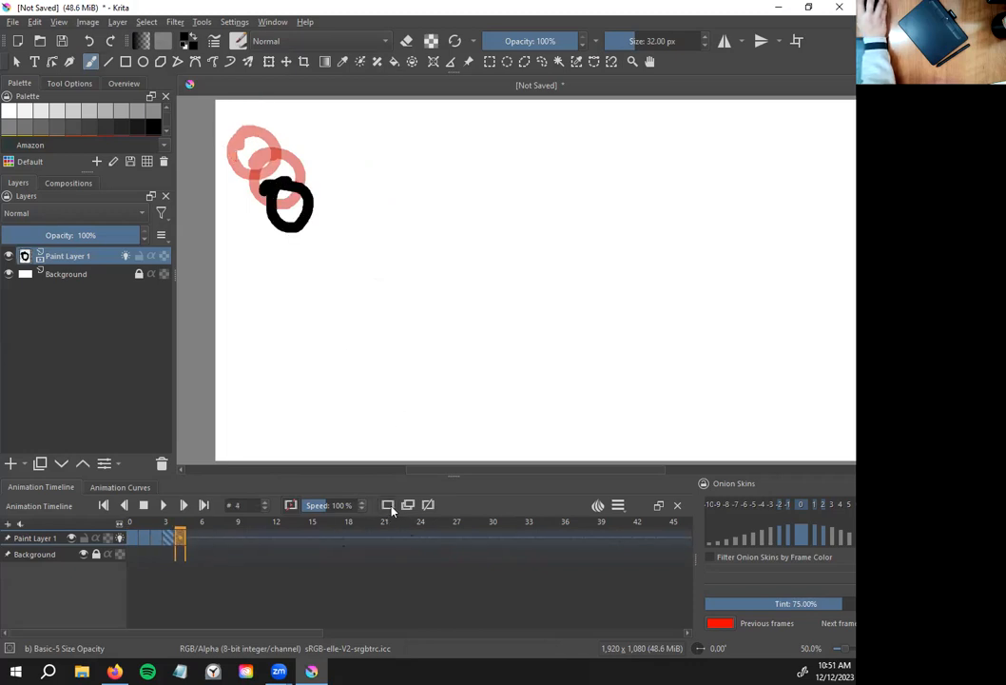
{"action": "mouse_move", "coordinate": [300, 223]}
{"action": "left_mouse_down"}
{"action": "mouse_move", "coordinate": [297, 239]}
{"action": "mouse_move", "coordinate": [302, 231]}
{"action": "mouse_move", "coordinate": [284, 231]}
{"action": "mouse_move", "coordinate": [283, 239]}
{"action": "mouse_move", "coordinate": [290, 222]}
{"action": "left_mouse_up"}
{"action": "key", "text": "ctrl+z"}
{"action": "key", "text": "ctrl+z"}
{"action": "key", "text": "ctrl+z"}
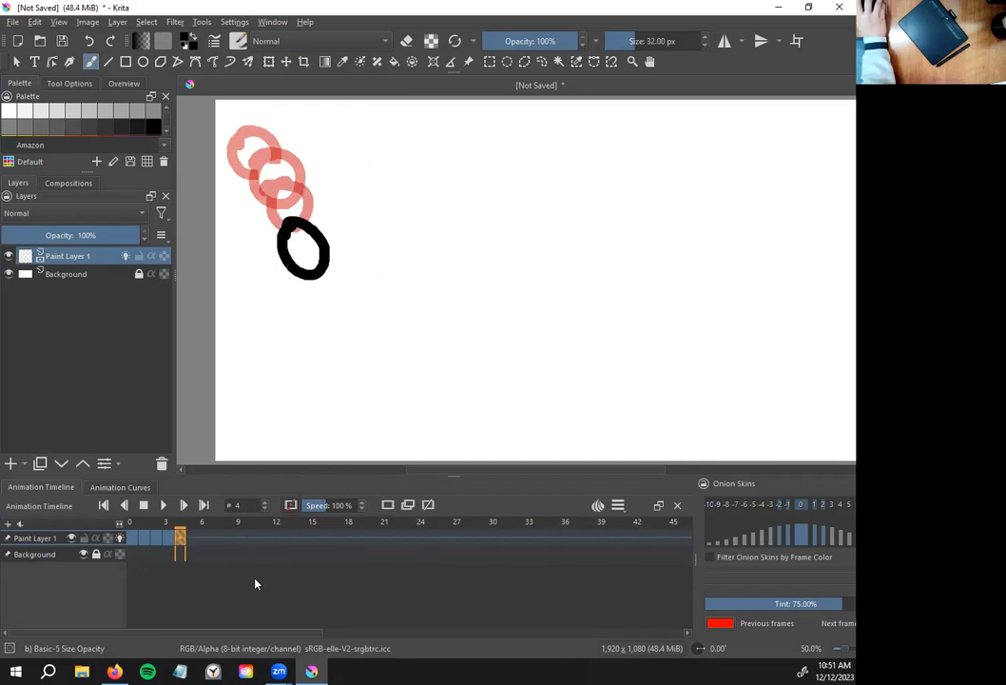
{"action": "left_click", "coordinate": [189, 539]}
{"action": "mouse_move", "coordinate": [320, 271]}
{"action": "left_mouse_down"}
{"action": "mouse_move", "coordinate": [318, 326]}
{"action": "mouse_move", "coordinate": [308, 275]}
{"action": "left_mouse_up"}
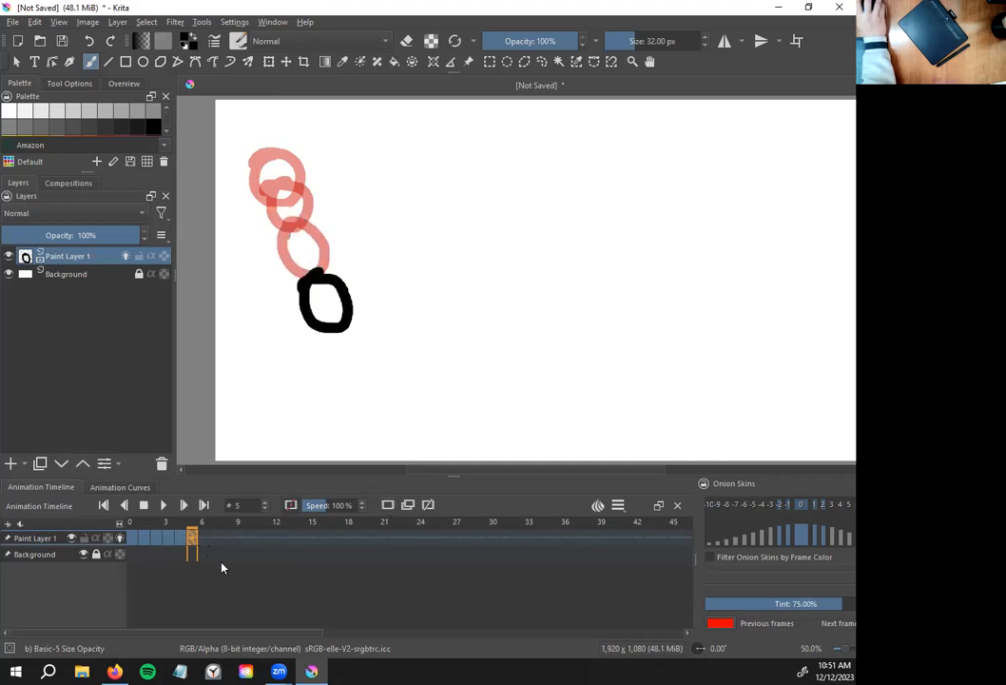
Draw the falling ball as a stretched, tilted oval on blank keyframes at frames 6 and 7, each lower and further right
{"action": "left_click", "coordinate": [132, 538]}
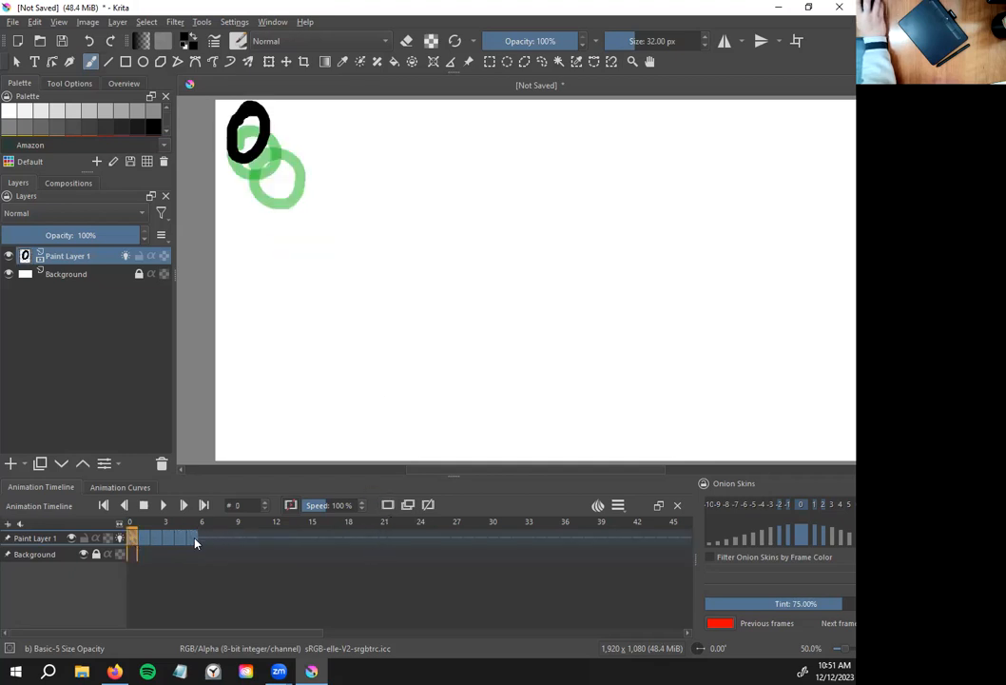
{"action": "left_click", "coordinate": [193, 539]}
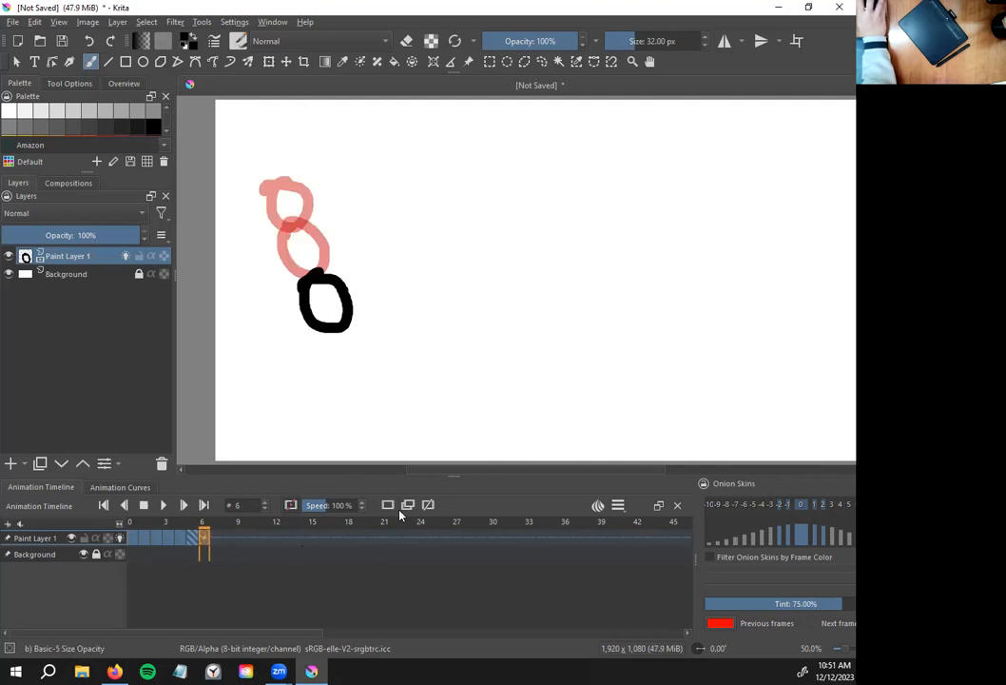
{"action": "mouse_move", "coordinate": [330, 331]}
{"action": "left_mouse_down"}
{"action": "mouse_move", "coordinate": [363, 395]}
{"action": "mouse_move", "coordinate": [362, 353]}
{"action": "mouse_move", "coordinate": [329, 329]}
{"action": "left_mouse_up"}
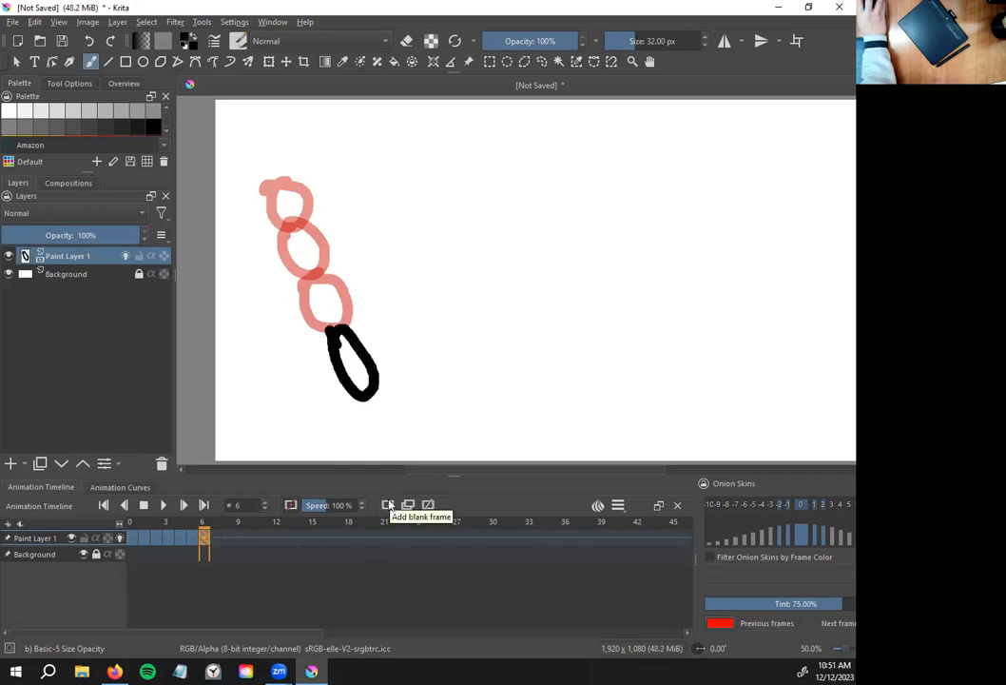
{"action": "key", "text": "period"}
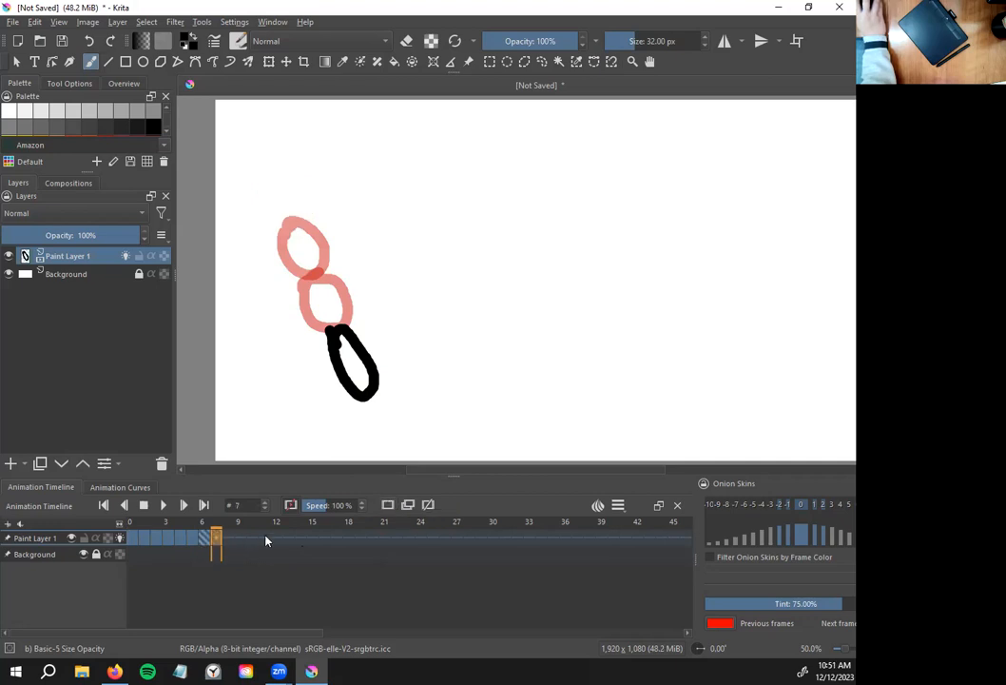
{"action": "left_click", "coordinate": [391, 506]}
{"action": "mouse_move", "coordinate": [345, 377]}
{"action": "left_mouse_down"}
{"action": "mouse_move", "coordinate": [394, 445]}
{"action": "mouse_move", "coordinate": [398, 422]}
{"action": "mouse_move", "coordinate": [365, 371]}
{"action": "mouse_move", "coordinate": [355, 367]}
{"action": "mouse_move", "coordinate": [359, 396]}
{"action": "left_mouse_up"}
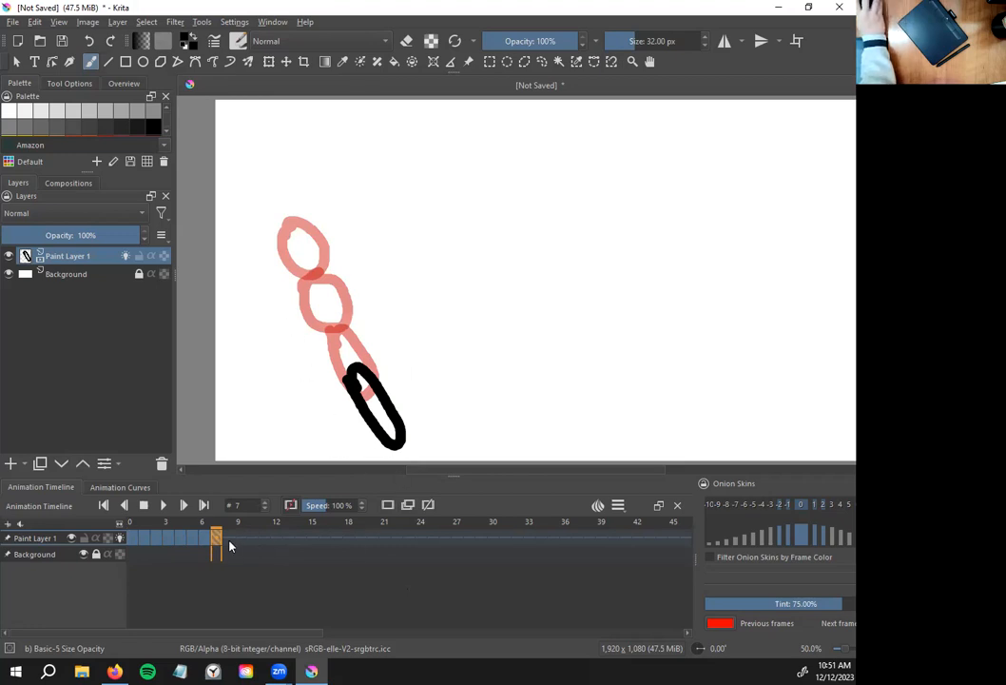
Scrub between frames 0, 6, 7 and 8 on the timeline to review the ball's falling motion
{"action": "left_click", "coordinate": [230, 540]}
{"action": "left_click", "coordinate": [205, 539]}
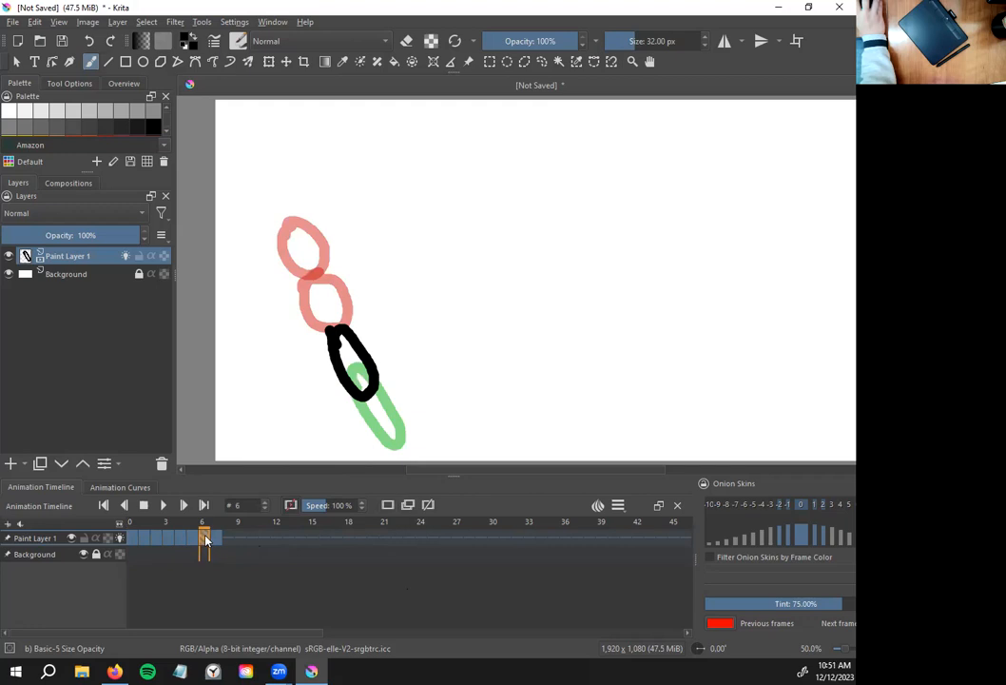
{"action": "left_click", "coordinate": [135, 540]}
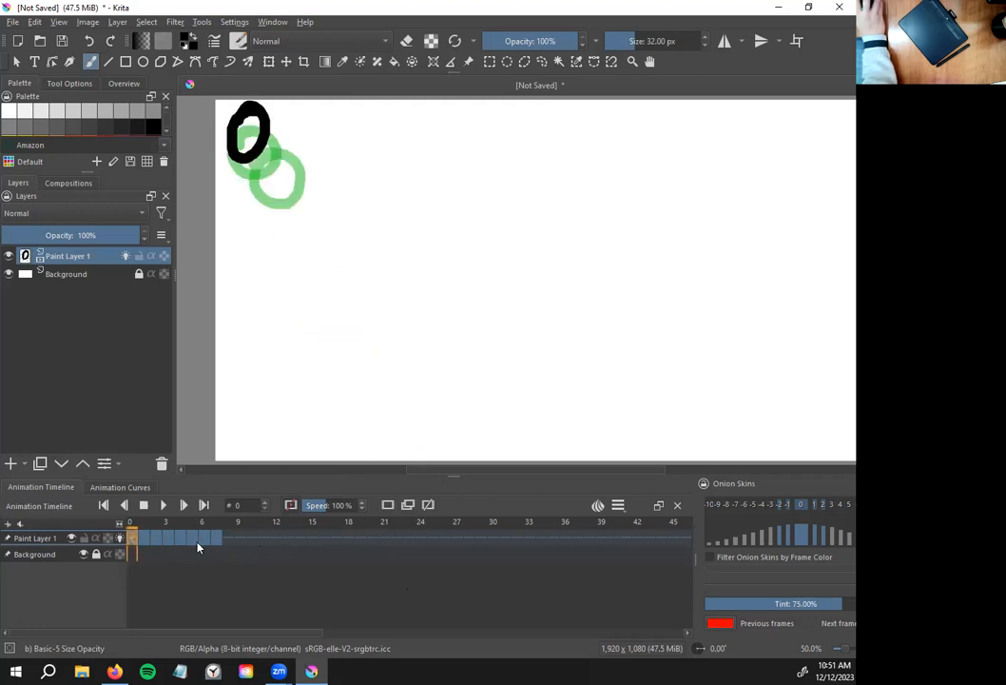
{"action": "left_click", "coordinate": [216, 541]}
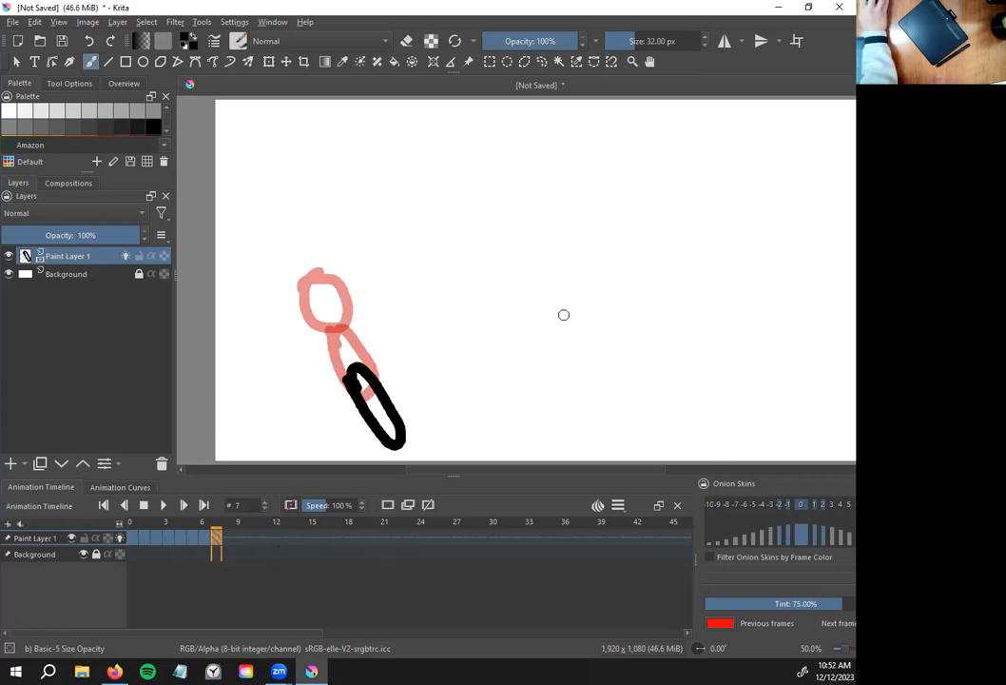
{"action": "left_click", "coordinate": [227, 538]}
{"action": "left_click", "coordinate": [205, 539]}
{"action": "left_click", "coordinate": [219, 538]}
Draw a shorter tilted oval at the canvas's lower edge on a blank keyframe at frame 8 and a squashed, wider ball at frame 9
{"action": "left_click", "coordinate": [229, 538]}
{"action": "left_click", "coordinate": [387, 505]}
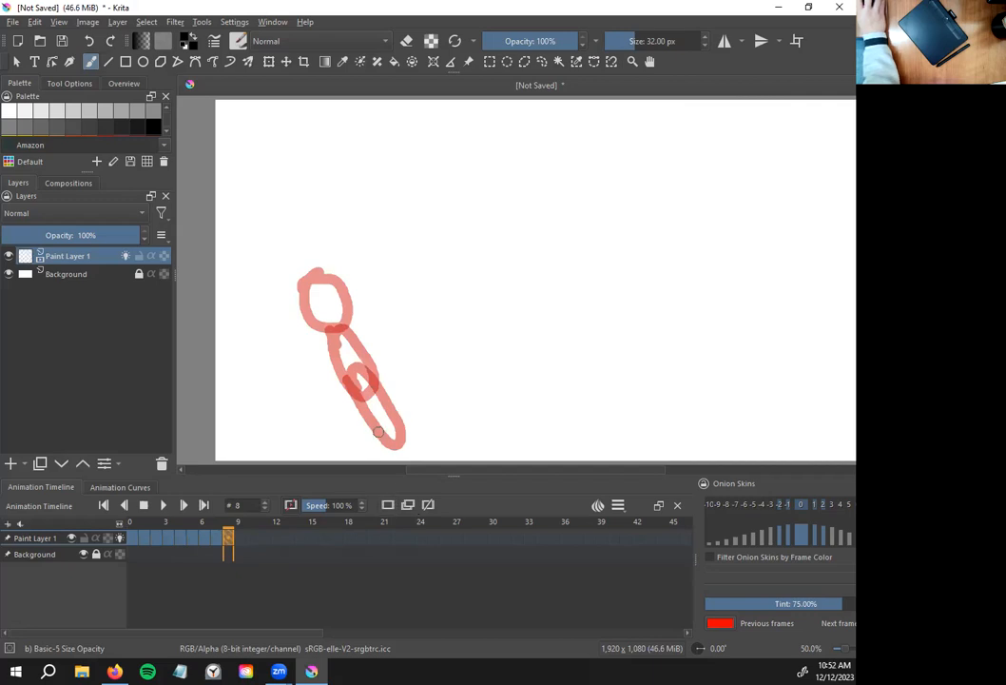
{"action": "mouse_move", "coordinate": [376, 428]}
{"action": "left_mouse_down"}
{"action": "mouse_move", "coordinate": [399, 456]}
{"action": "mouse_move", "coordinate": [411, 445]}
{"action": "mouse_move", "coordinate": [387, 417]}
{"action": "mouse_move", "coordinate": [377, 424]}
{"action": "left_mouse_up"}
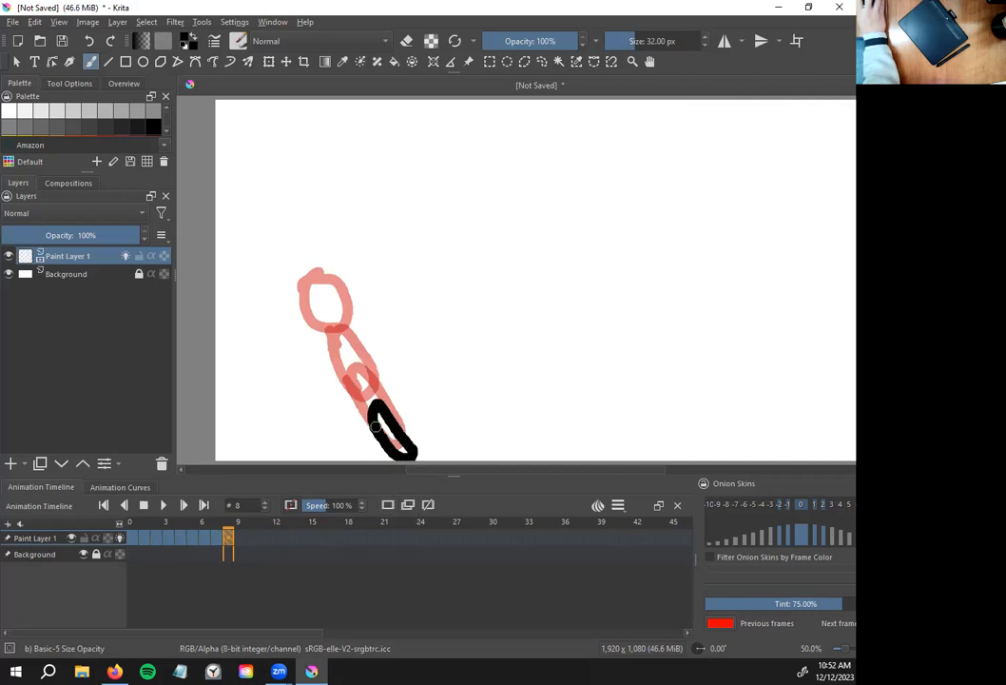
{"action": "left_click", "coordinate": [243, 540]}
{"action": "left_click", "coordinate": [387, 505]}
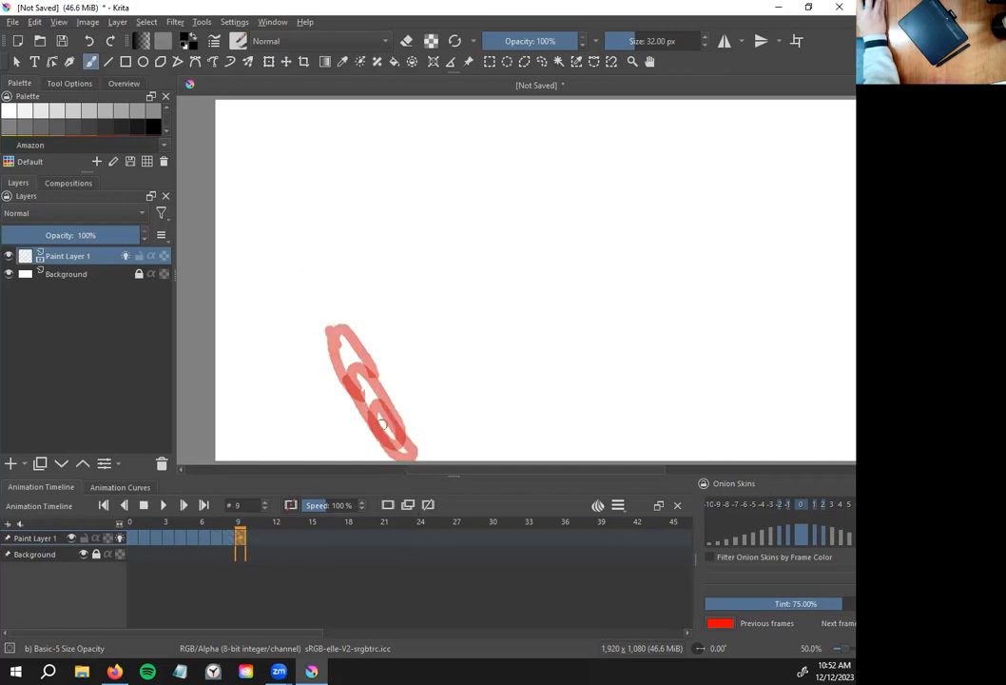
{"action": "mouse_move", "coordinate": [377, 428]}
{"action": "left_mouse_down"}
{"action": "mouse_move", "coordinate": [391, 454]}
{"action": "mouse_move", "coordinate": [422, 449]}
{"action": "mouse_move", "coordinate": [405, 423]}
{"action": "mouse_move", "coordinate": [380, 426]}
{"action": "left_mouse_up"}
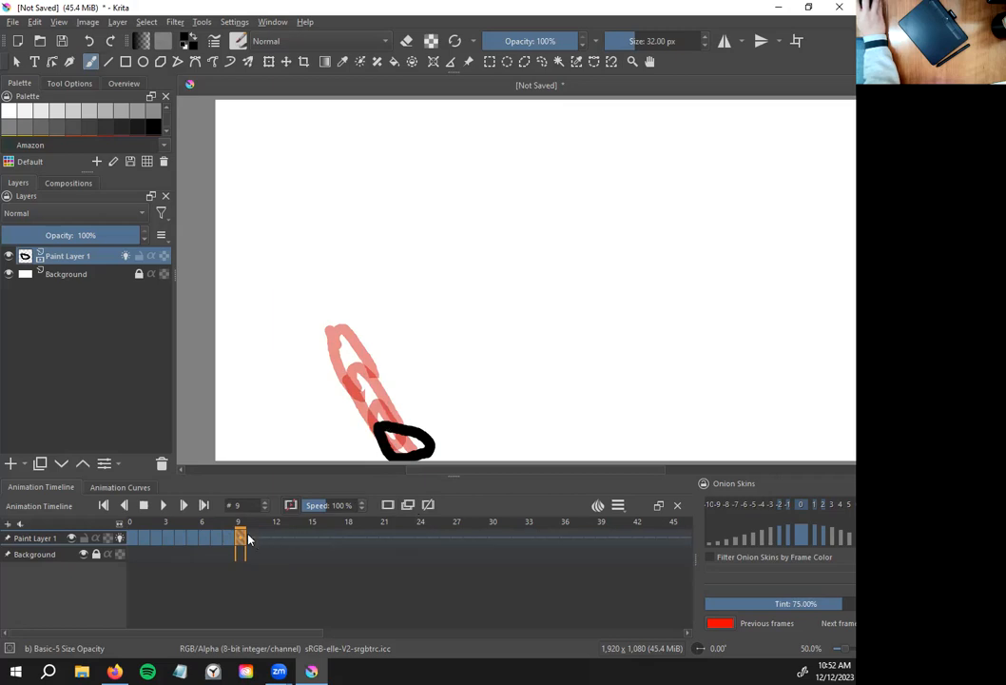
Draw the ball as a wide flat oval on the lower canvas edge at blank keyframe 10, and wider and flatter still at frame 11
{"action": "key", "text": "."}
{"action": "left_click", "coordinate": [383, 507]}
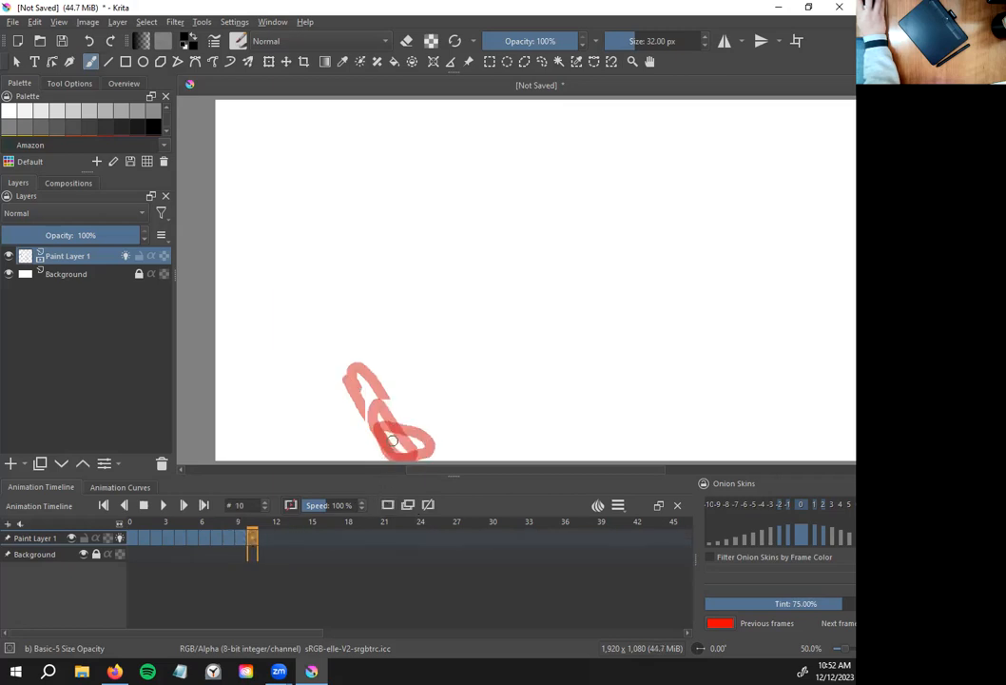
{"action": "left_click", "coordinate": [237, 540]}
{"action": "left_click", "coordinate": [226, 542]}
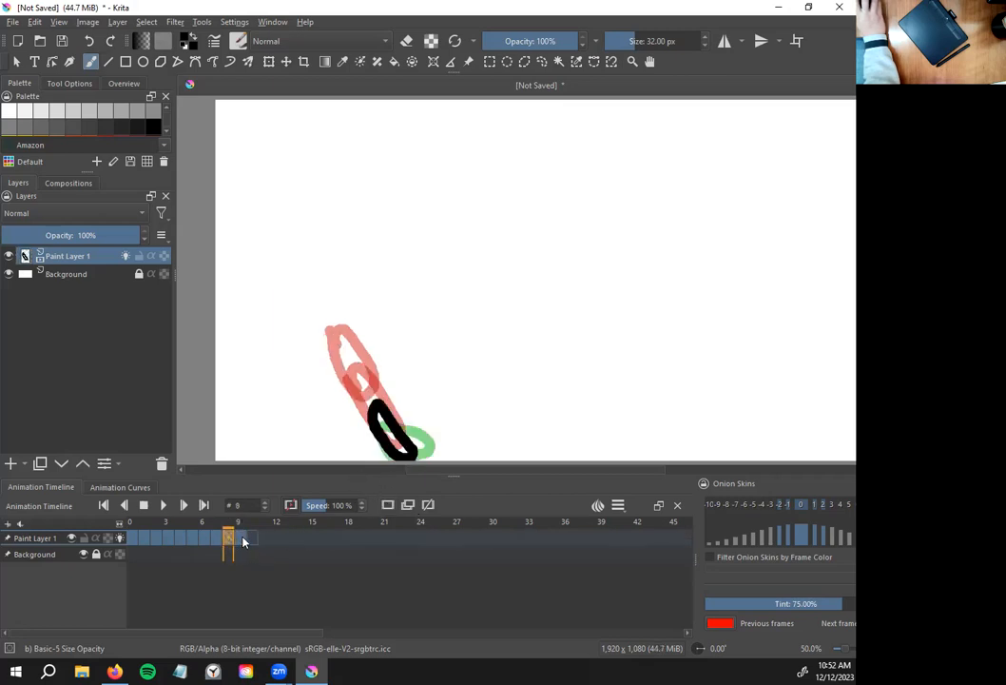
{"action": "left_click", "coordinate": [241, 541]}
{"action": "left_click", "coordinate": [252, 541]}
{"action": "mouse_move", "coordinate": [392, 438]}
{"action": "left_mouse_down"}
{"action": "mouse_move", "coordinate": [355, 455]}
{"action": "mouse_move", "coordinate": [449, 457]}
{"action": "mouse_move", "coordinate": [444, 446]}
{"action": "mouse_move", "coordinate": [375, 440]}
{"action": "left_mouse_up"}
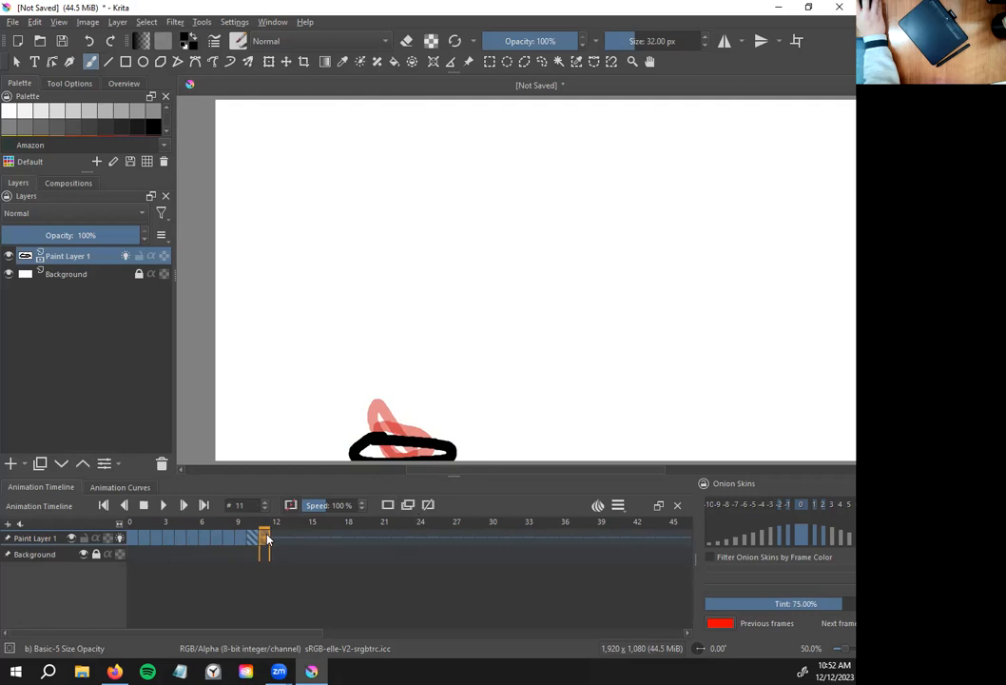
{"action": "left_click", "coordinate": [388, 505]}
{"action": "mouse_move", "coordinate": [392, 440]}
{"action": "left_mouse_down"}
{"action": "mouse_move", "coordinate": [354, 453]}
{"action": "mouse_move", "coordinate": [451, 448]}
{"action": "mouse_move", "coordinate": [377, 447]}
{"action": "left_mouse_up"}
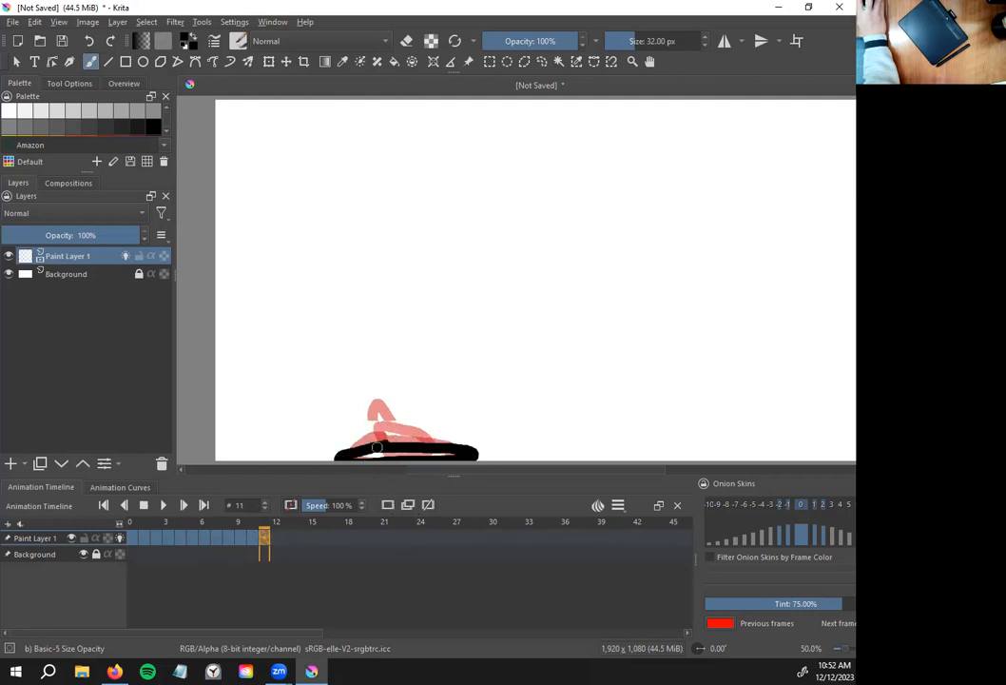
Draw the recovering ball as a thicker, narrower oval on a blank keyframe at frame 12 and nearly round at frame 13
{"action": "left_click", "coordinate": [274, 538]}
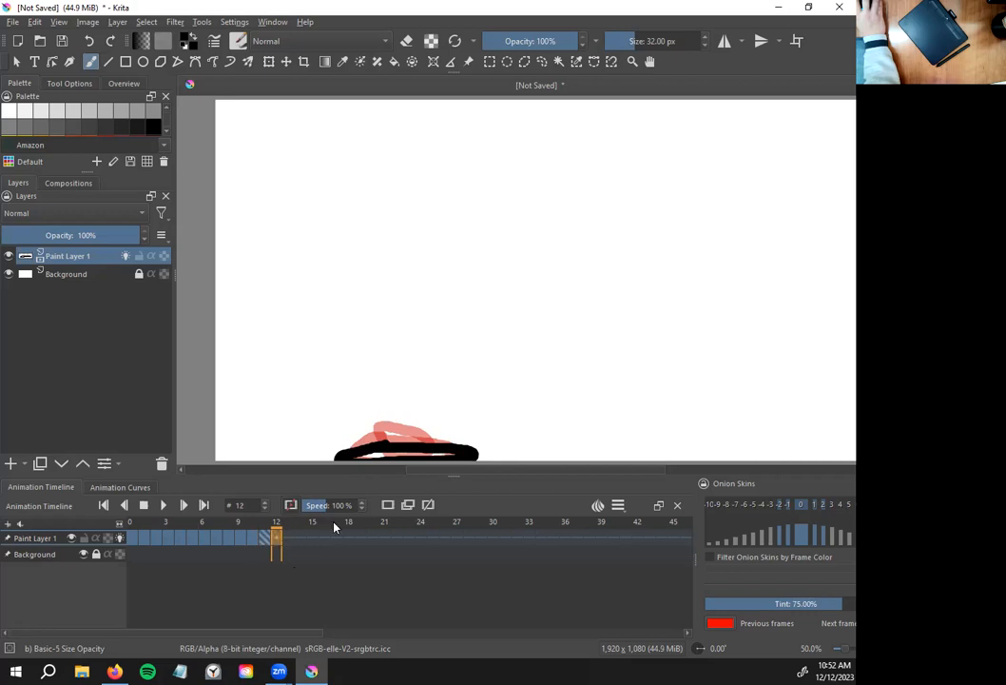
{"action": "left_click", "coordinate": [387, 505]}
{"action": "mouse_move", "coordinate": [367, 436]}
{"action": "left_mouse_down"}
{"action": "mouse_move", "coordinate": [352, 447]}
{"action": "mouse_move", "coordinate": [447, 455]}
{"action": "mouse_move", "coordinate": [424, 433]}
{"action": "mouse_move", "coordinate": [360, 436]}
{"action": "left_mouse_up"}
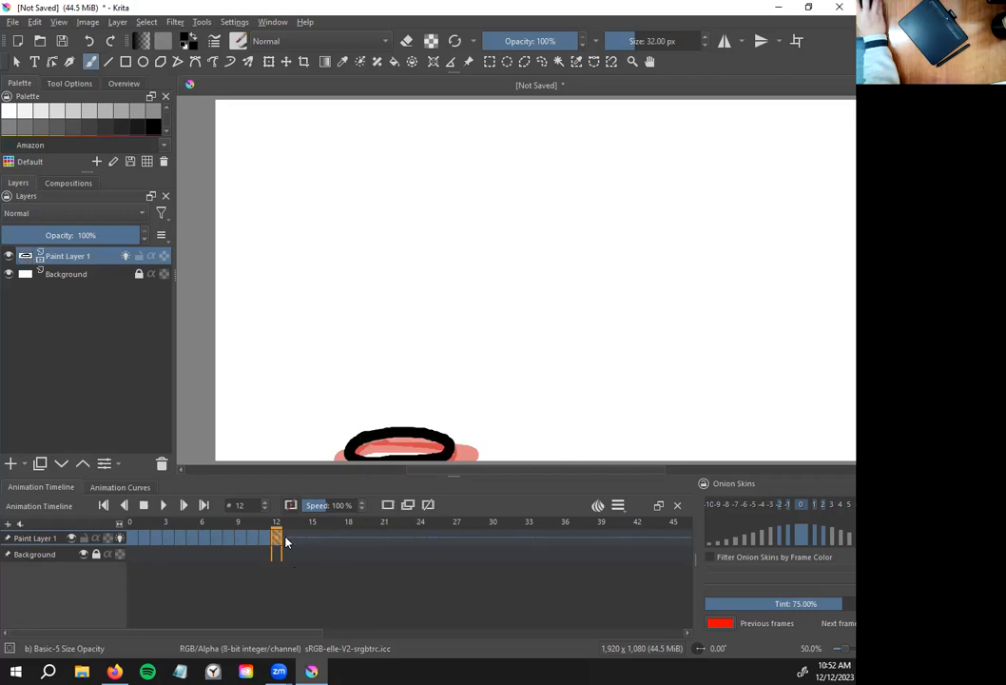
{"action": "left_click", "coordinate": [388, 507]}
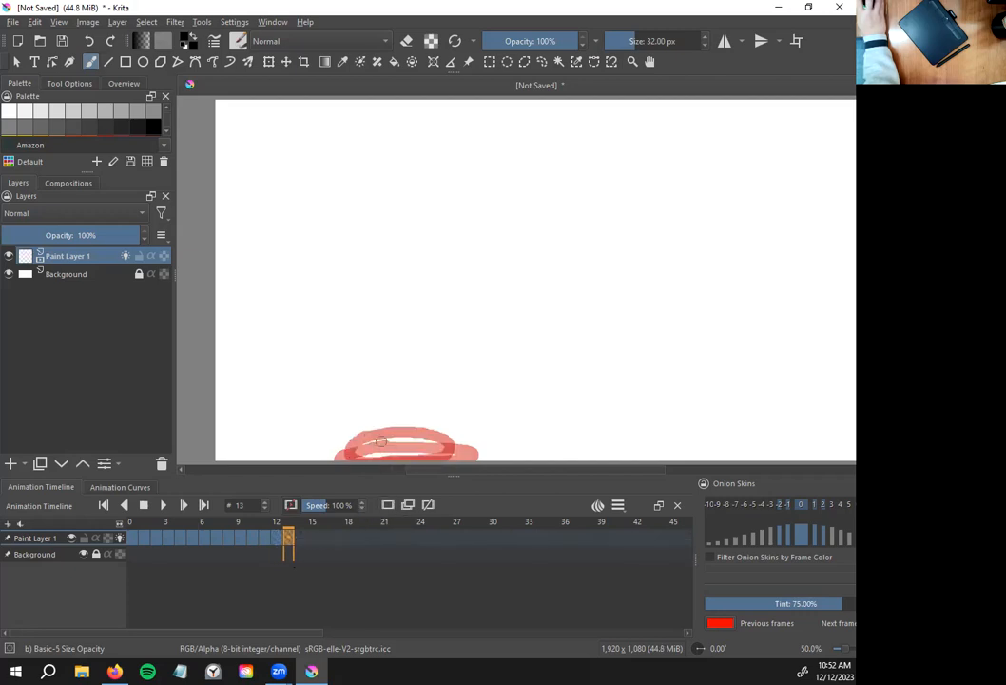
{"action": "mouse_move", "coordinate": [395, 416]}
{"action": "left_mouse_down"}
{"action": "mouse_move", "coordinate": [373, 457]}
{"action": "mouse_move", "coordinate": [412, 457]}
{"action": "mouse_move", "coordinate": [429, 438]}
{"action": "mouse_move", "coordinate": [385, 416]}
{"action": "left_mouse_up"}
Draw the round ball rising off the lower canvas edge on blank keyframes at frames 14 and 15, the latter higher and further right
{"action": "left_click", "coordinate": [300, 541]}
{"action": "left_click", "coordinate": [387, 506]}
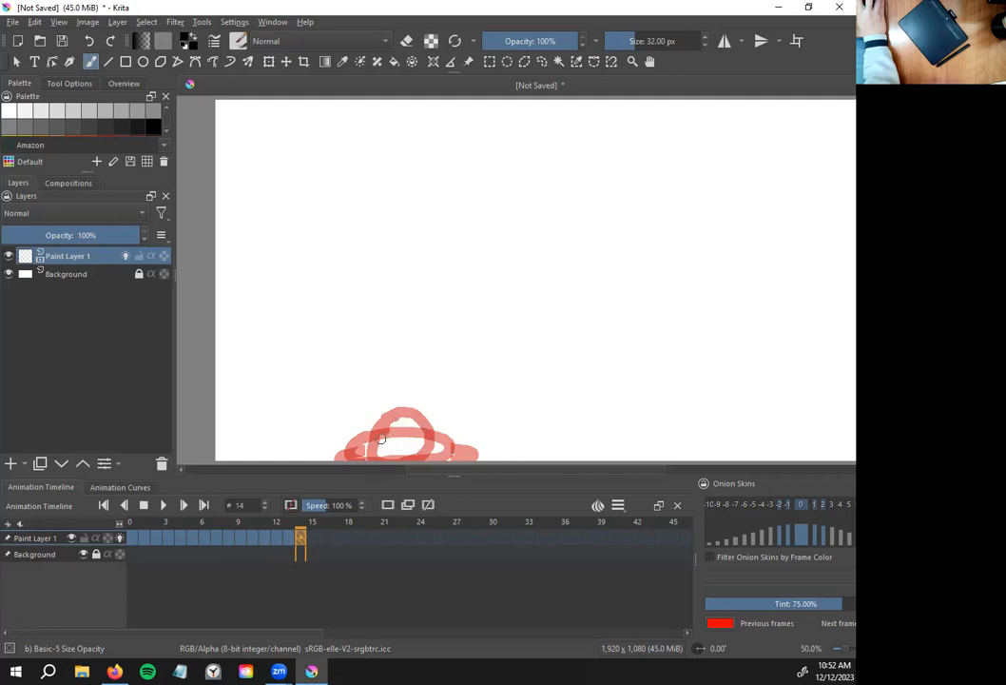
{"action": "mouse_move", "coordinate": [378, 443]}
{"action": "left_mouse_down"}
{"action": "mouse_move", "coordinate": [420, 423]}
{"action": "mouse_move", "coordinate": [413, 399]}
{"action": "mouse_move", "coordinate": [386, 394]}
{"action": "mouse_move", "coordinate": [373, 417]}
{"action": "mouse_move", "coordinate": [389, 445]}
{"action": "left_mouse_up"}
{"action": "left_click", "coordinate": [313, 539]}
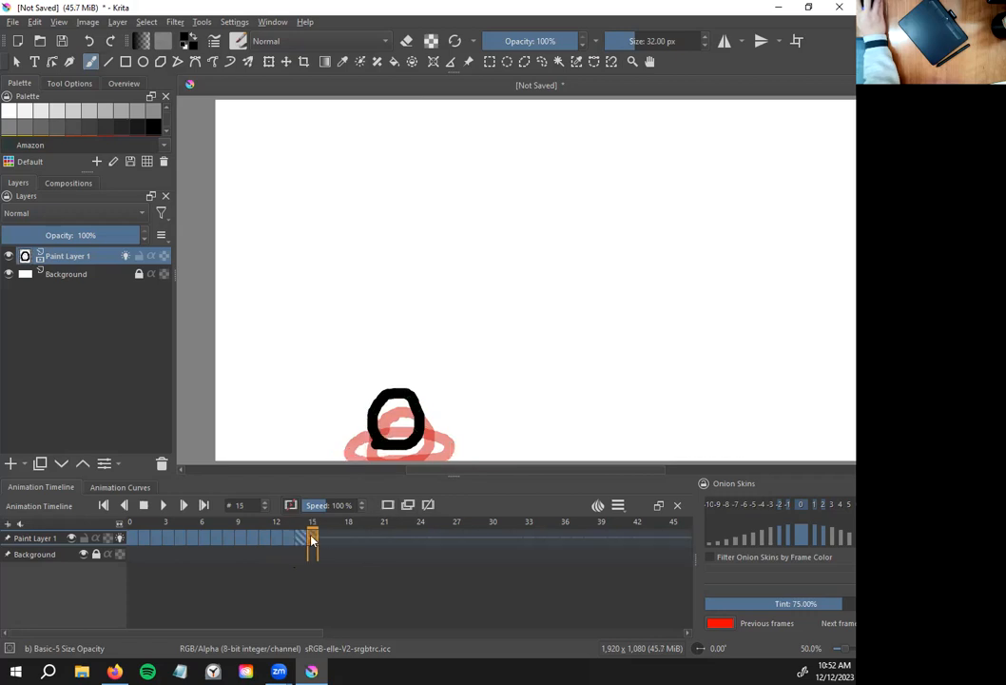
{"action": "left_click", "coordinate": [388, 505]}
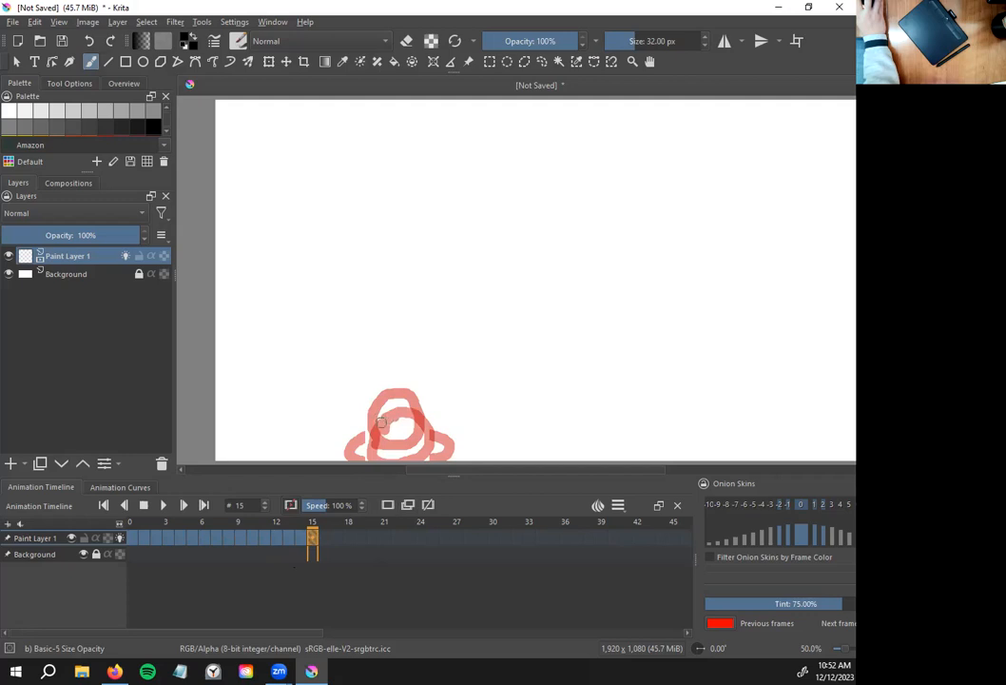
{"action": "mouse_move", "coordinate": [413, 386]}
{"action": "left_mouse_down"}
{"action": "mouse_move", "coordinate": [392, 409]}
{"action": "mouse_move", "coordinate": [413, 428]}
{"action": "mouse_move", "coordinate": [436, 418]}
{"action": "mouse_move", "coordinate": [410, 380]}
{"action": "left_mouse_up"}
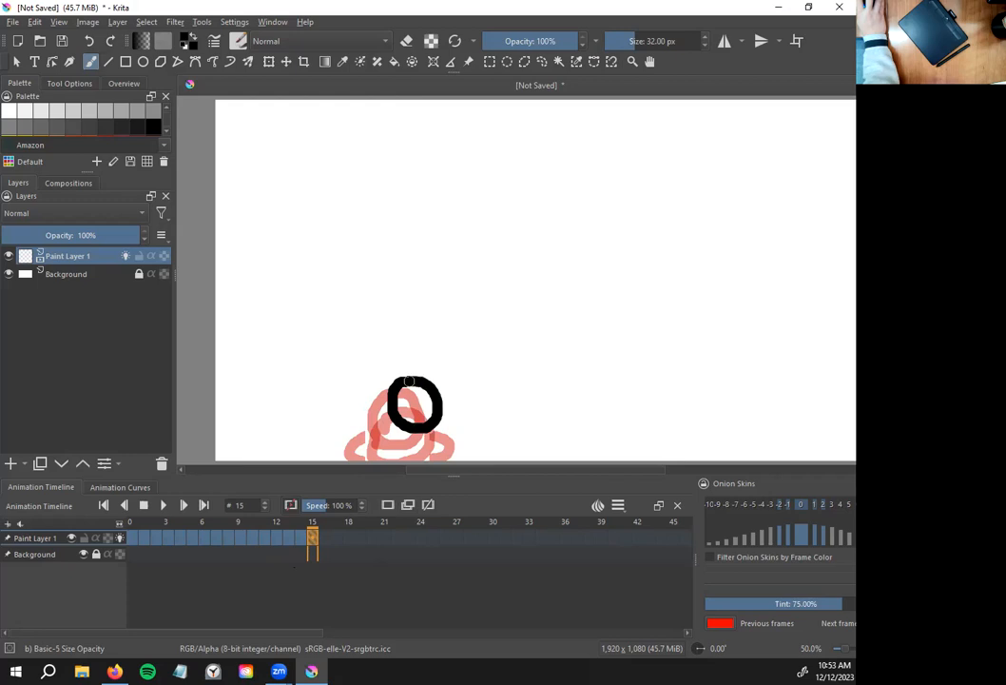
Draw the ball at the peak of its small bounce on blank keyframes at frames 16 and 17, each further right
{"action": "left_click", "coordinate": [324, 539]}
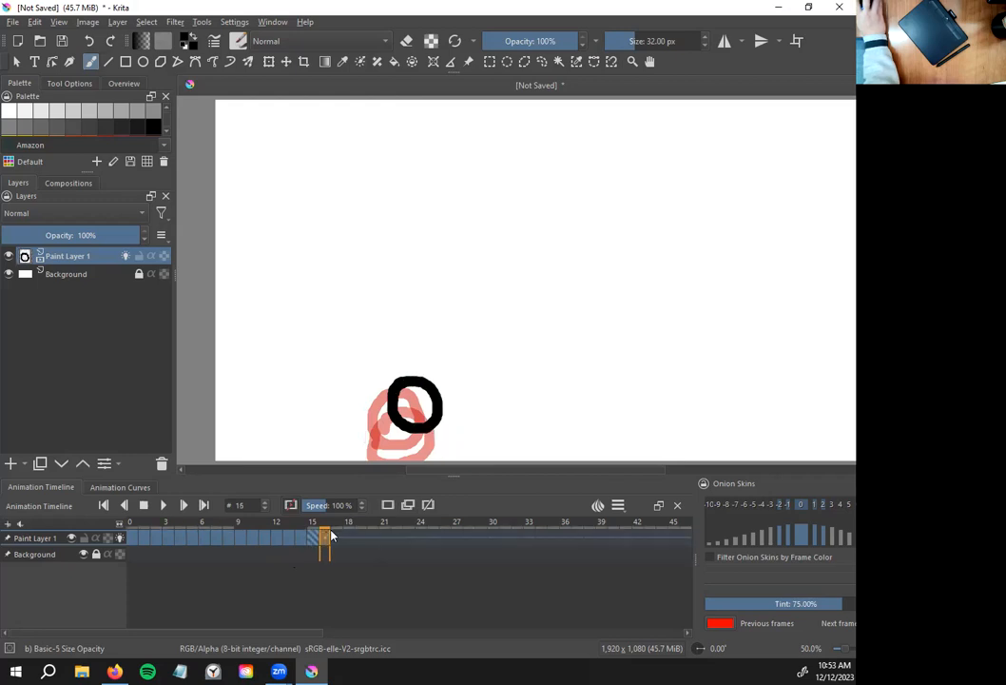
{"action": "left_click", "coordinate": [388, 505]}
{"action": "mouse_move", "coordinate": [439, 369]}
{"action": "left_mouse_down"}
{"action": "mouse_move", "coordinate": [419, 394]}
{"action": "mouse_move", "coordinate": [425, 418]}
{"action": "mouse_move", "coordinate": [449, 424]}
{"action": "mouse_move", "coordinate": [459, 391]}
{"action": "mouse_move", "coordinate": [422, 378]}
{"action": "left_mouse_up"}
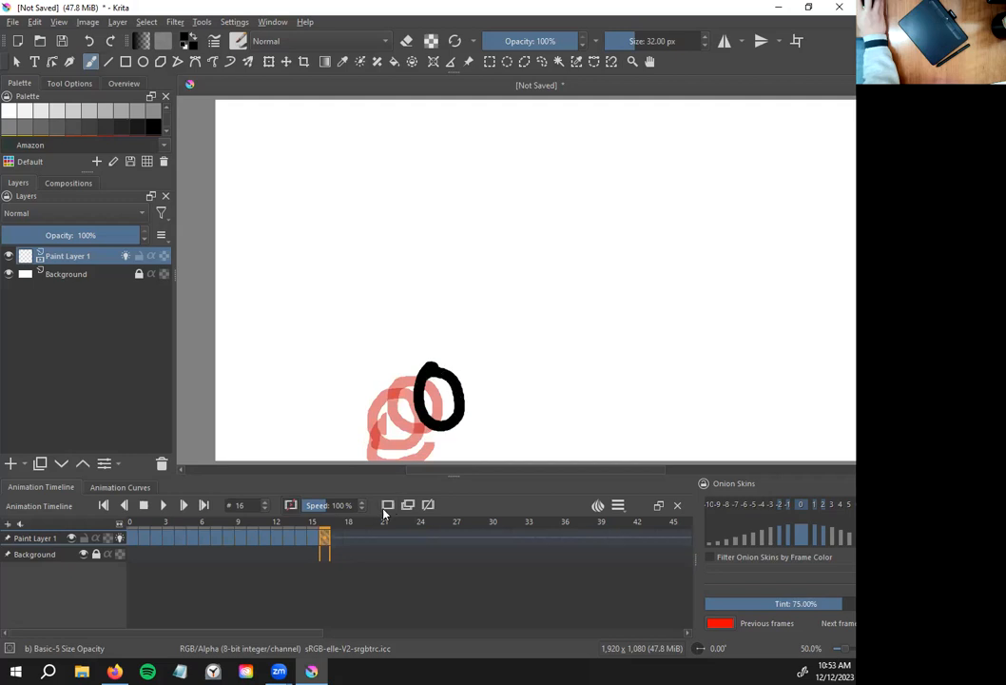
{"action": "left_click", "coordinate": [338, 538]}
{"action": "left_click", "coordinate": [388, 505]}
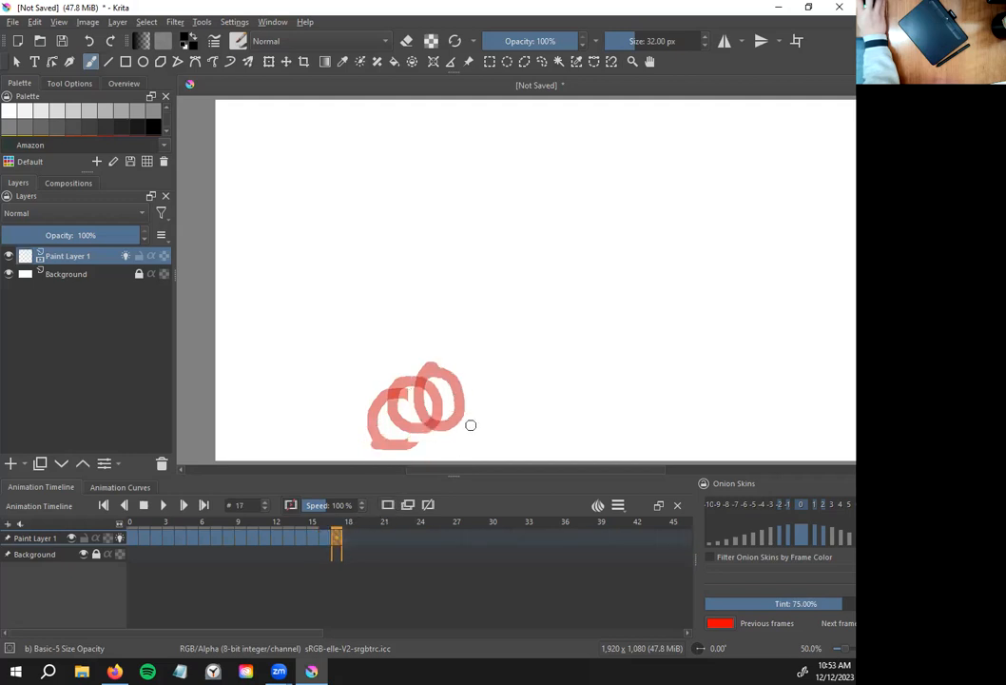
{"action": "mouse_move", "coordinate": [472, 373]}
{"action": "left_mouse_down"}
{"action": "mouse_move", "coordinate": [463, 414]}
{"action": "mouse_move", "coordinate": [477, 421]}
{"action": "mouse_move", "coordinate": [496, 413]}
{"action": "mouse_move", "coordinate": [478, 375]}
{"action": "left_mouse_up"}
Draw the ball descending from the small bounce, lower and further right each time, on blank keyframes at frames 18 and 19
{"action": "left_click", "coordinate": [348, 538]}
{"action": "left_click", "coordinate": [388, 506]}
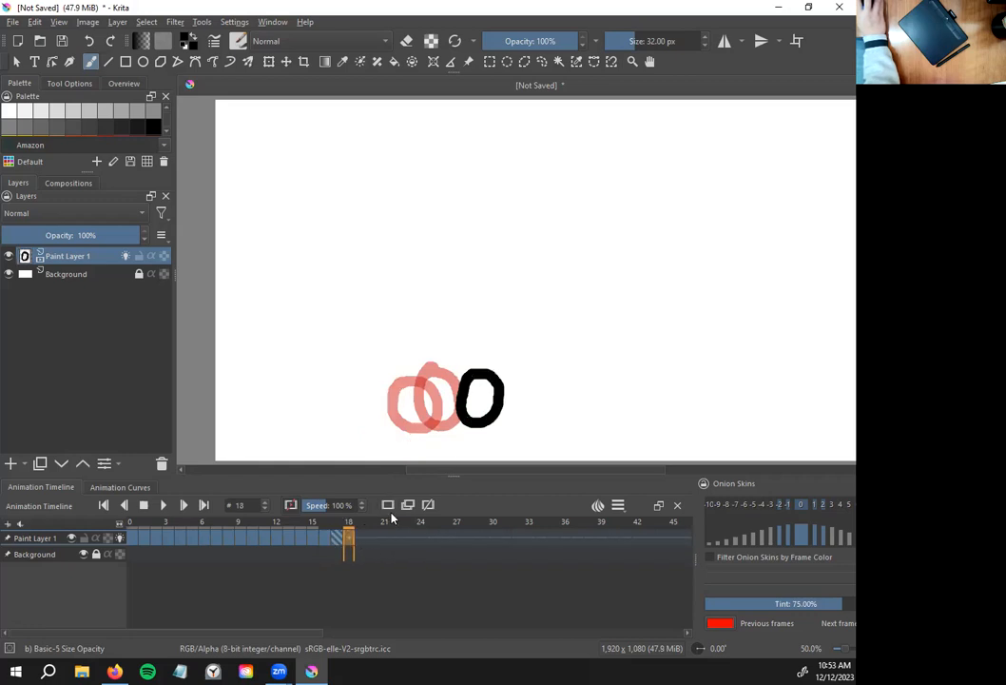
{"action": "mouse_move", "coordinate": [507, 388]}
{"action": "left_mouse_down"}
{"action": "mouse_move", "coordinate": [499, 431]}
{"action": "mouse_move", "coordinate": [521, 422]}
{"action": "mouse_move", "coordinate": [502, 388]}
{"action": "left_mouse_up"}
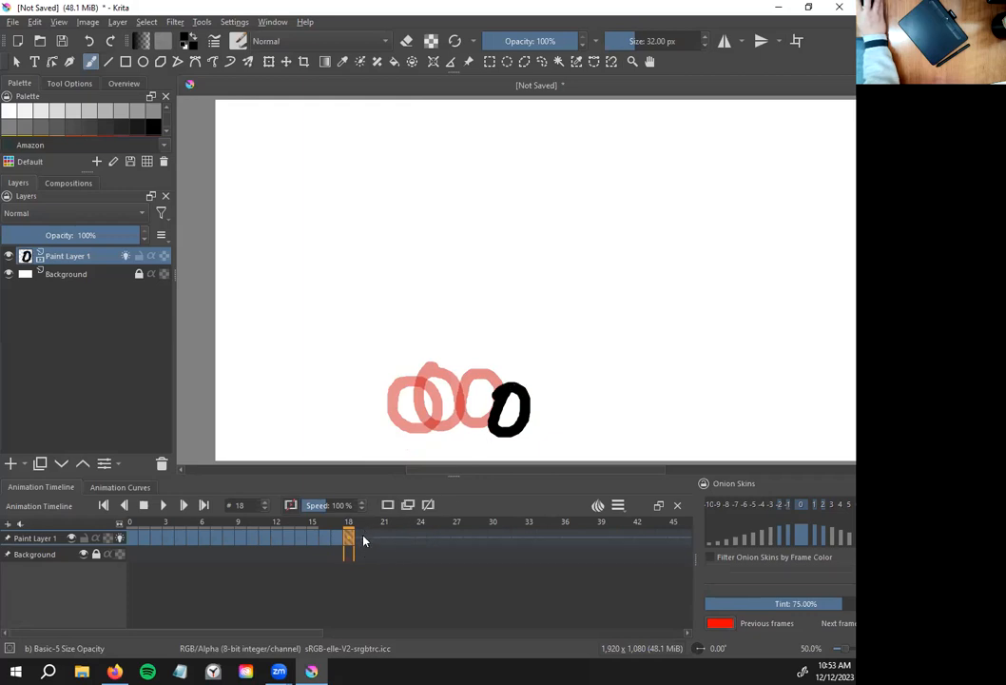
{"action": "left_click", "coordinate": [361, 538]}
{"action": "left_click", "coordinate": [388, 505]}
{"action": "mouse_move", "coordinate": [531, 402]}
{"action": "left_mouse_down"}
{"action": "mouse_move", "coordinate": [519, 433]}
{"action": "mouse_move", "coordinate": [528, 443]}
{"action": "mouse_move", "coordinate": [553, 433]}
{"action": "mouse_move", "coordinate": [525, 412]}
{"action": "left_mouse_up"}
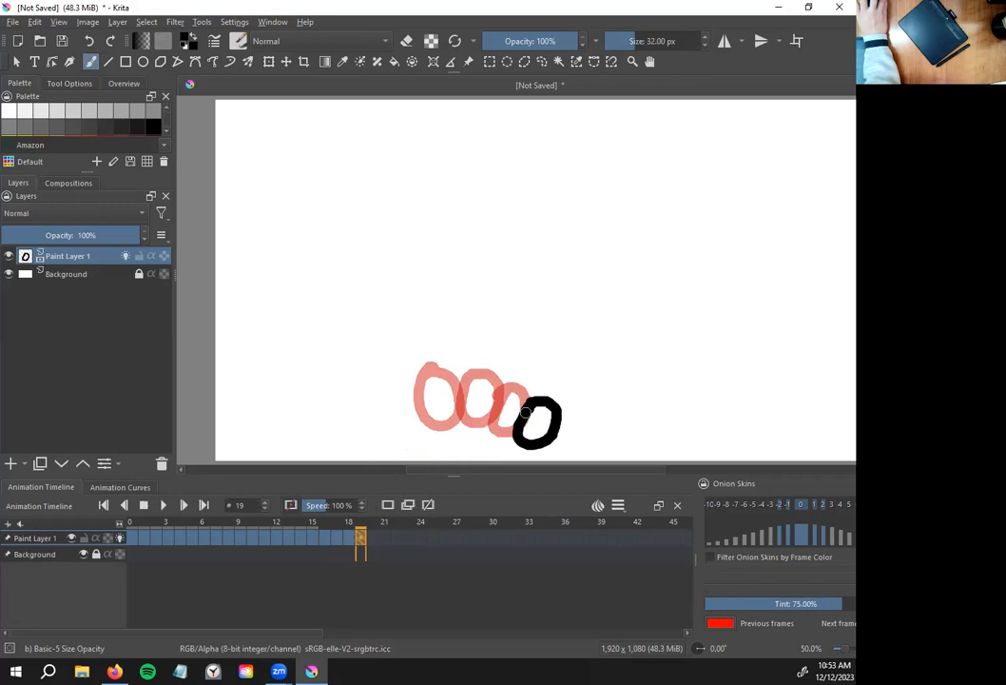
Draw the ball touching the lower canvas edge on a blank keyframe at frame 20 and squashed into a flat oval at frame 21
{"action": "left_click", "coordinate": [372, 538]}
{"action": "left_click", "coordinate": [388, 505]}
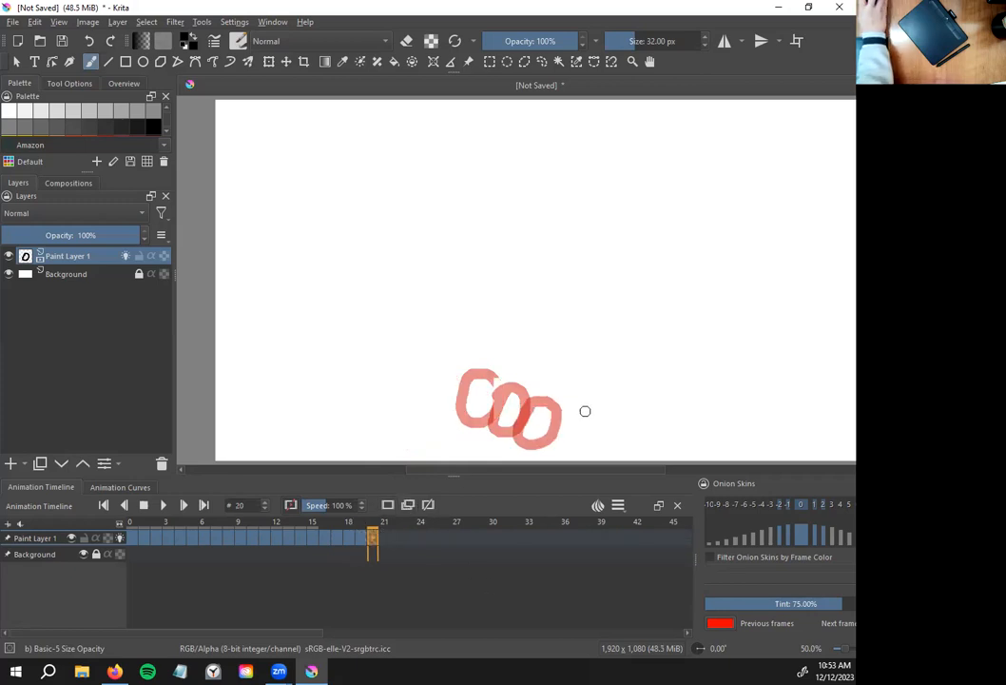
{"action": "mouse_move", "coordinate": [557, 420]}
{"action": "left_mouse_down"}
{"action": "mouse_move", "coordinate": [543, 447]}
{"action": "mouse_move", "coordinate": [569, 455]}
{"action": "mouse_move", "coordinate": [559, 418]}
{"action": "left_mouse_up"}
{"action": "left_click", "coordinate": [386, 539]}
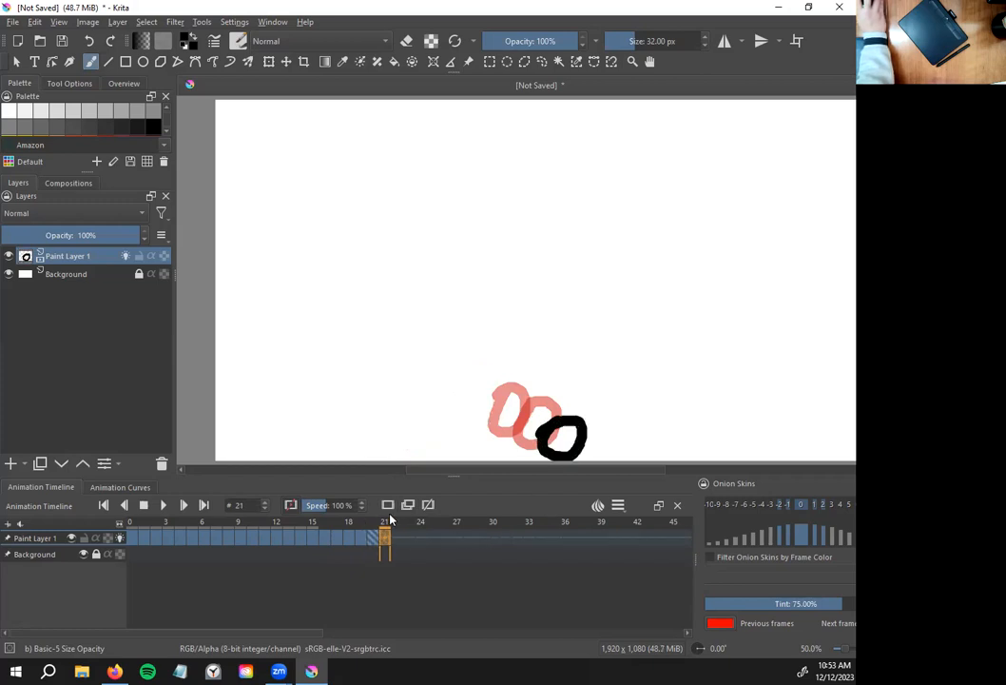
{"action": "left_click", "coordinate": [388, 505]}
{"action": "mouse_move", "coordinate": [527, 441]}
{"action": "left_mouse_down"}
{"action": "mouse_move", "coordinate": [580, 432]}
{"action": "mouse_move", "coordinate": [538, 454]}
{"action": "mouse_move", "coordinate": [566, 430]}
{"action": "left_mouse_up"}
{"action": "left_click", "coordinate": [398, 540]}
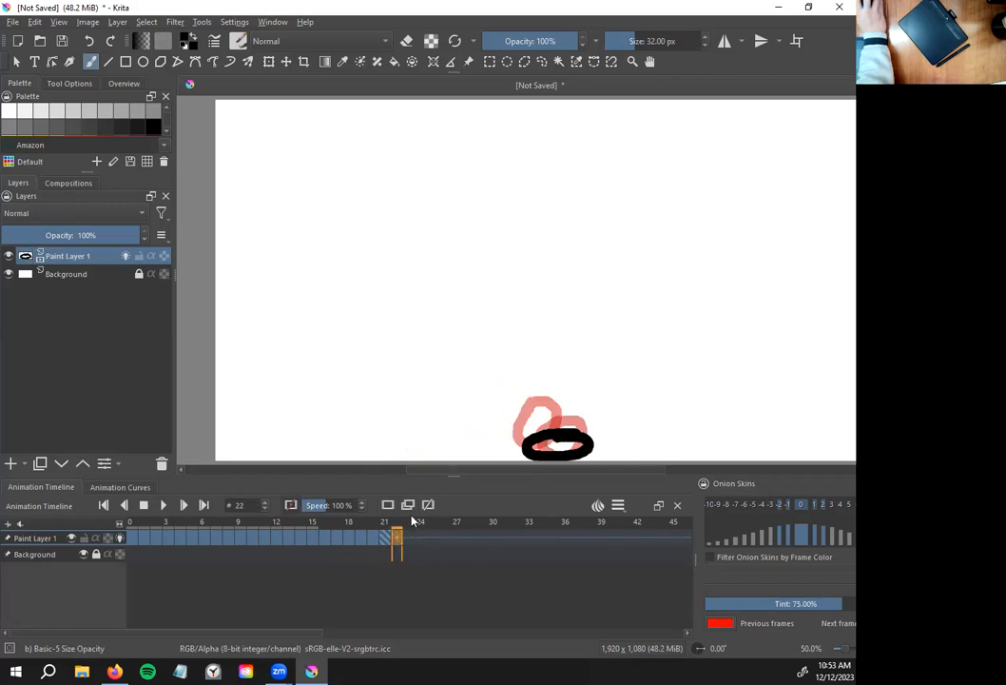
Draw the ball wobbling between oval and rounder shapes against the lower canvas edge on blank keyframes at frames 22 to 25
{"action": "left_click", "coordinate": [388, 505]}
{"action": "mouse_move", "coordinate": [544, 417]}
{"action": "left_mouse_down"}
{"action": "mouse_move", "coordinate": [549, 455]}
{"action": "mouse_move", "coordinate": [581, 451]}
{"action": "mouse_move", "coordinate": [580, 423]}
{"action": "mouse_move", "coordinate": [553, 420]}
{"action": "mouse_move", "coordinate": [562, 422]}
{"action": "mouse_move", "coordinate": [538, 444]}
{"action": "mouse_move", "coordinate": [559, 457]}
{"action": "mouse_move", "coordinate": [587, 434]}
{"action": "mouse_move", "coordinate": [552, 417]}
{"action": "mouse_move", "coordinate": [532, 453]}
{"action": "mouse_move", "coordinate": [575, 450]}
{"action": "mouse_move", "coordinate": [562, 417]}
{"action": "left_mouse_up"}
{"action": "left_click", "coordinate": [410, 539]}
{"action": "left_click", "coordinate": [388, 505]}
{"action": "left_click", "coordinate": [421, 538]}
{"action": "left_click", "coordinate": [388, 505]}
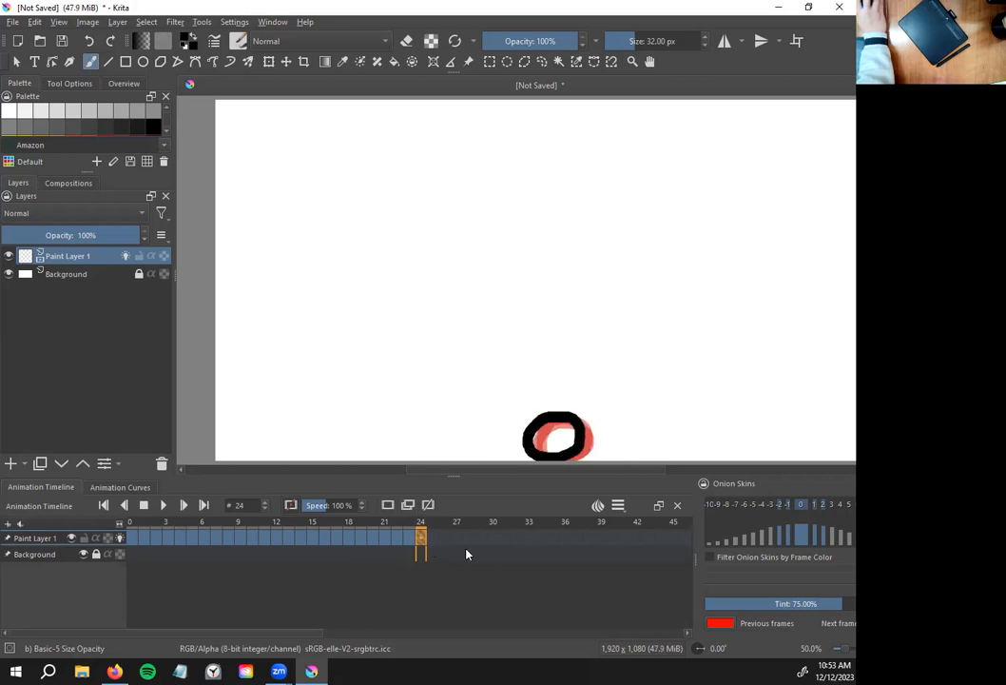
{"action": "left_click", "coordinate": [433, 539]}
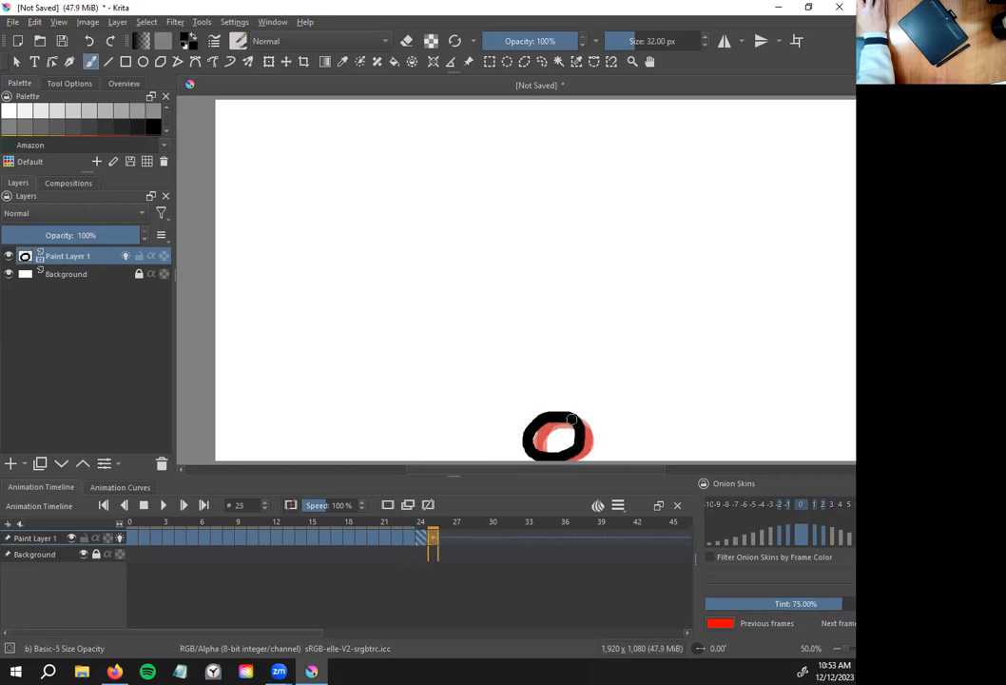
{"action": "left_click", "coordinate": [393, 508]}
{"action": "mouse_move", "coordinate": [578, 420]}
{"action": "left_mouse_down"}
{"action": "mouse_move", "coordinate": [531, 426]}
{"action": "mouse_move", "coordinate": [528, 455]}
{"action": "mouse_move", "coordinate": [585, 453]}
{"action": "mouse_move", "coordinate": [584, 421]}
{"action": "mouse_move", "coordinate": [562, 420]}
{"action": "mouse_move", "coordinate": [526, 447]}
{"action": "mouse_move", "coordinate": [573, 459]}
{"action": "mouse_move", "coordinate": [591, 421]}
{"action": "left_mouse_up"}
Try drawing the ball with a zigzag line above it at frame 26, plus a second zigzag on a duplicate frame at 27
{"action": "left_click", "coordinate": [387, 507]}
{"action": "mouse_move", "coordinate": [467, 329]}
{"action": "left_mouse_down"}
{"action": "mouse_move", "coordinate": [488, 328]}
{"action": "mouse_move", "coordinate": [514, 409]}
{"action": "left_mouse_up"}
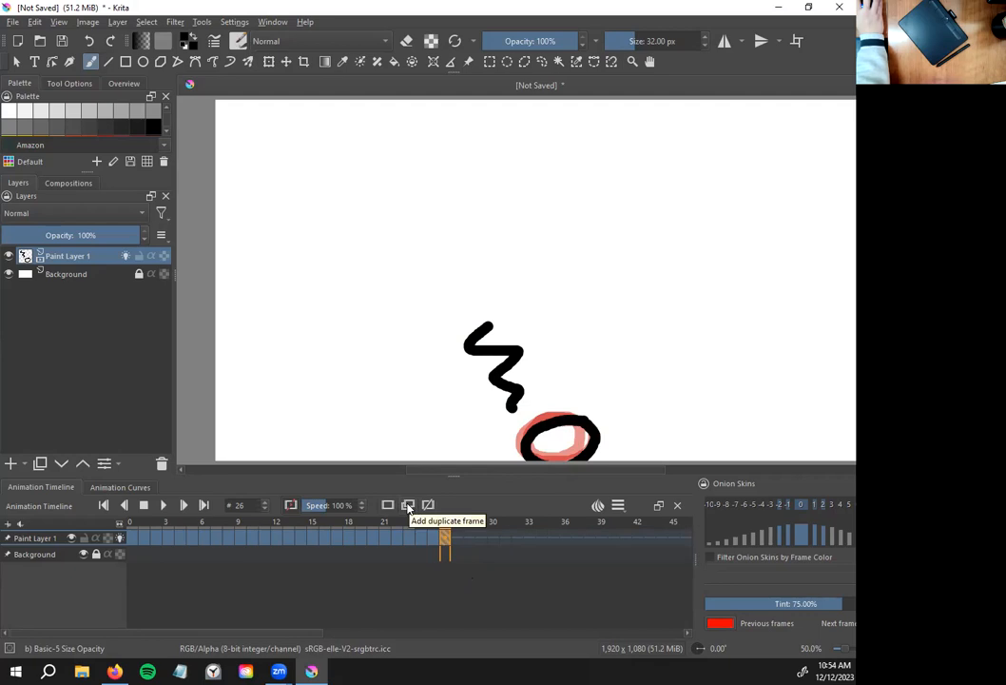
{"action": "left_click", "coordinate": [460, 535]}
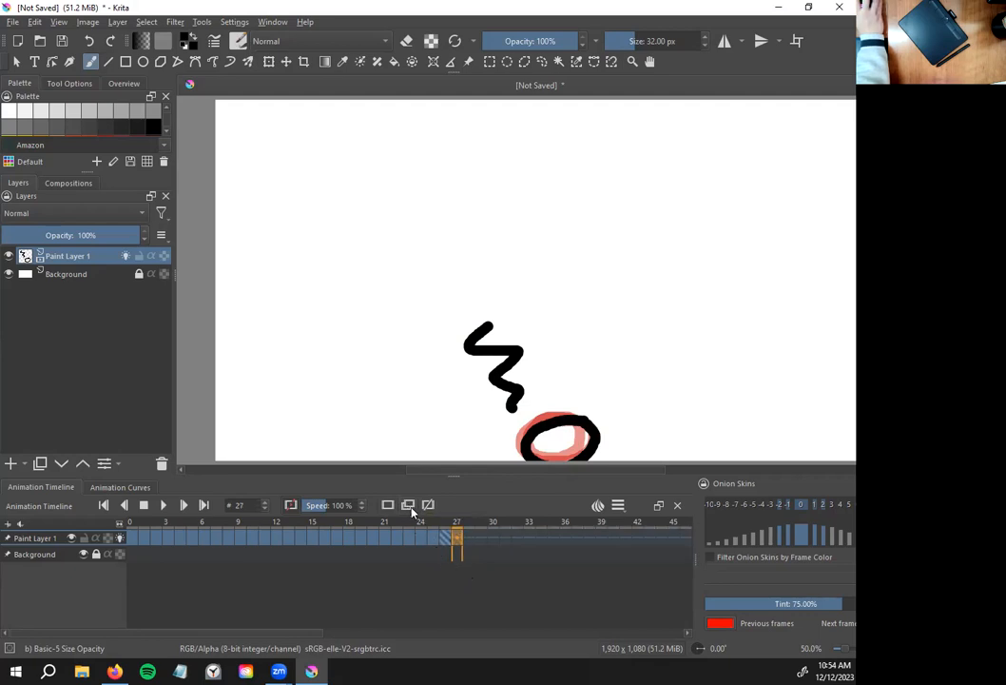
{"action": "left_click", "coordinate": [408, 505]}
{"action": "mouse_move", "coordinate": [547, 302]}
{"action": "left_mouse_down"}
{"action": "mouse_move", "coordinate": [545, 339]}
{"action": "mouse_move", "coordinate": [569, 364]}
{"action": "mouse_move", "coordinate": [563, 402]}
{"action": "left_mouse_up"}
{"action": "key", "text": "ctrl+z"}
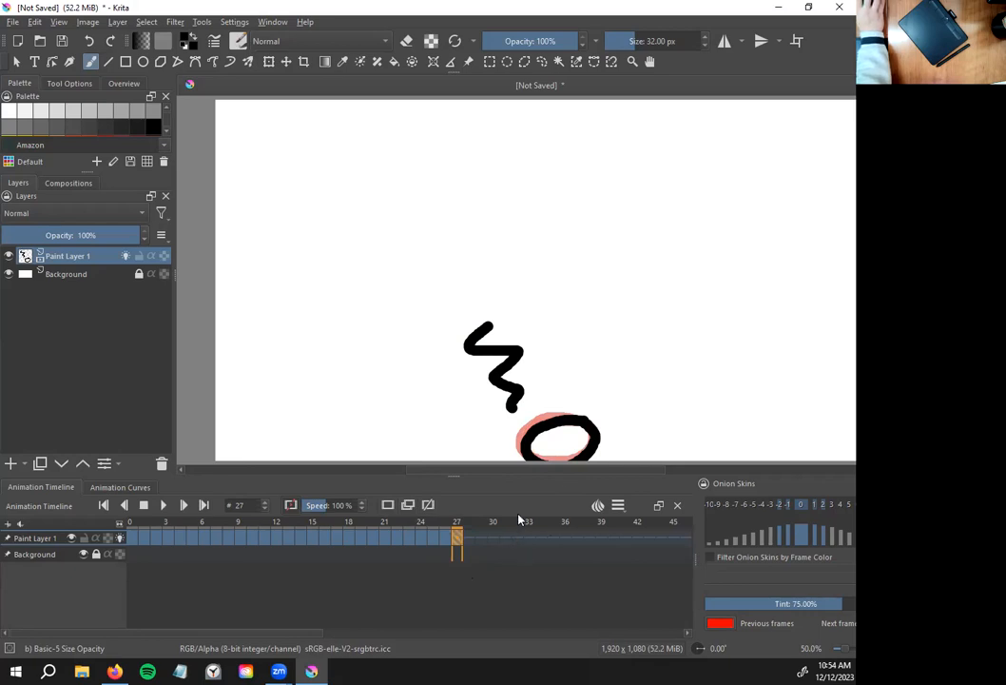
{"action": "mouse_move", "coordinate": [585, 307]}
{"action": "left_mouse_down"}
{"action": "mouse_move", "coordinate": [546, 323]}
{"action": "mouse_move", "coordinate": [557, 383]}
{"action": "left_mouse_up"}
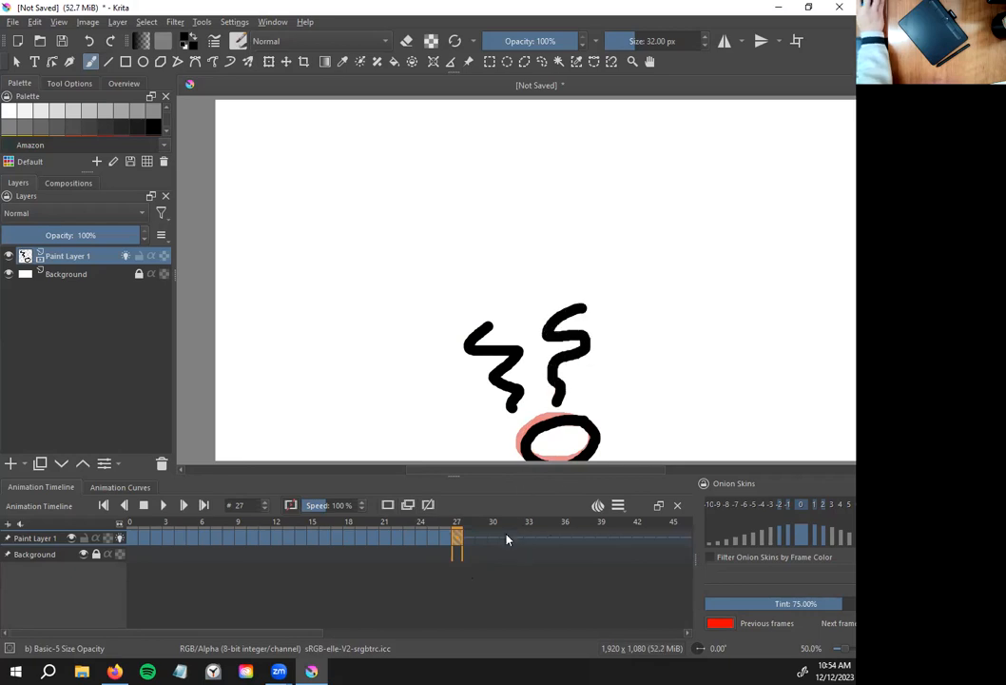
{"action": "key", "text": "ctrl+z"}
Remove the zigzag keyframes at frames 26 and 27 from Paint Layer 1
{"action": "left_click", "coordinate": [447, 537]}
{"action": "left_click", "coordinate": [423, 537]}
{"action": "left_click", "coordinate": [435, 538]}
{"action": "left_click", "coordinate": [450, 539]}
{"action": "left_click", "coordinate": [458, 540]}
{"action": "left_click", "coordinate": [449, 539]}
{"action": "right_click", "coordinate": [446, 538]}
{"action": "left_click", "coordinate": [487, 498]}
{"action": "left_click", "coordinate": [457, 540]}
{"action": "right_click", "coordinate": [458, 539]}
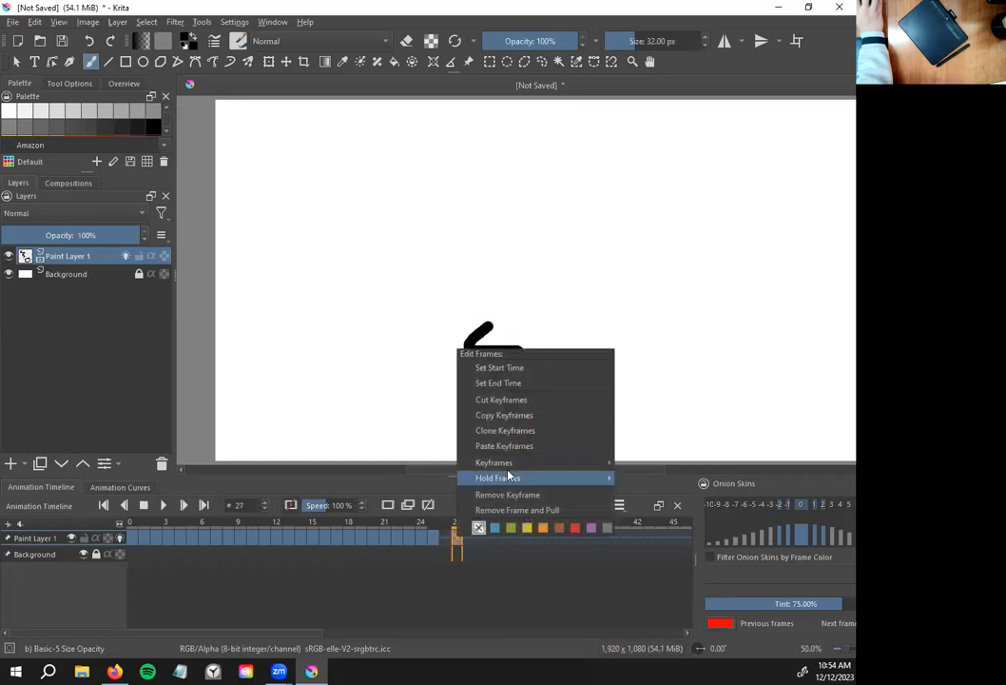
{"action": "left_click", "coordinate": [509, 494]}
Draw the rounder ball resting on the lower canvas edge on blank keyframes at frames 26 and 27, the latter slightly further left
{"action": "left_click", "coordinate": [434, 537]}
{"action": "left_click", "coordinate": [444, 540]}
{"action": "left_click", "coordinate": [388, 507]}
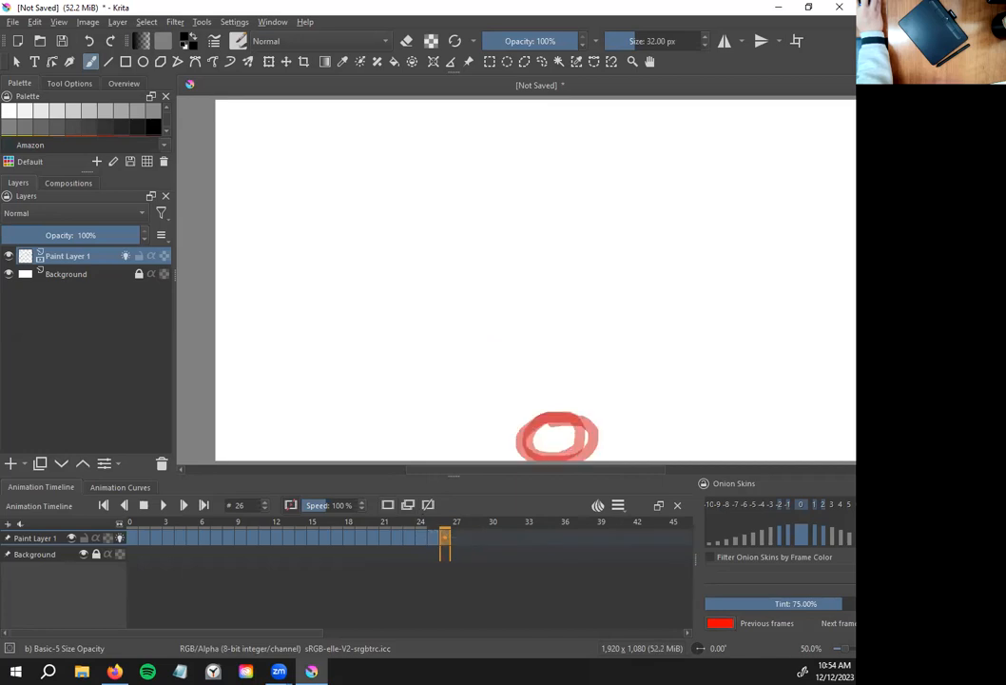
{"action": "mouse_move", "coordinate": [571, 415]}
{"action": "left_mouse_down"}
{"action": "mouse_move", "coordinate": [534, 419]}
{"action": "mouse_move", "coordinate": [529, 446]}
{"action": "mouse_move", "coordinate": [552, 455]}
{"action": "mouse_move", "coordinate": [574, 434]}
{"action": "mouse_move", "coordinate": [553, 407]}
{"action": "left_mouse_up"}
{"action": "left_click", "coordinate": [458, 539]}
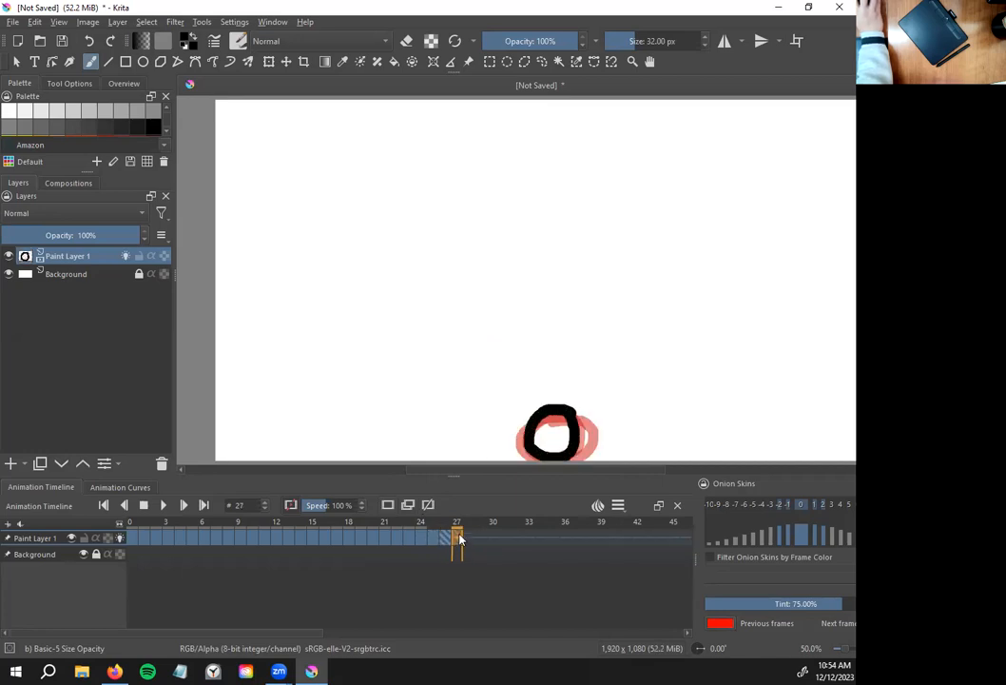
{"action": "left_click", "coordinate": [387, 505]}
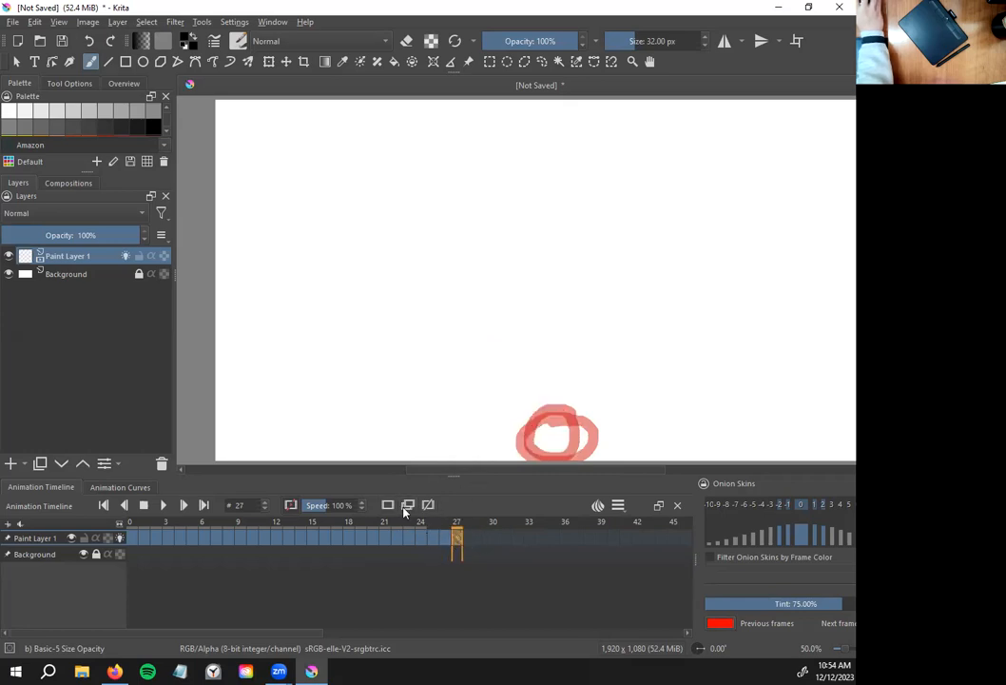
{"action": "left_click", "coordinate": [444, 539]}
{"action": "left_click", "coordinate": [462, 541]}
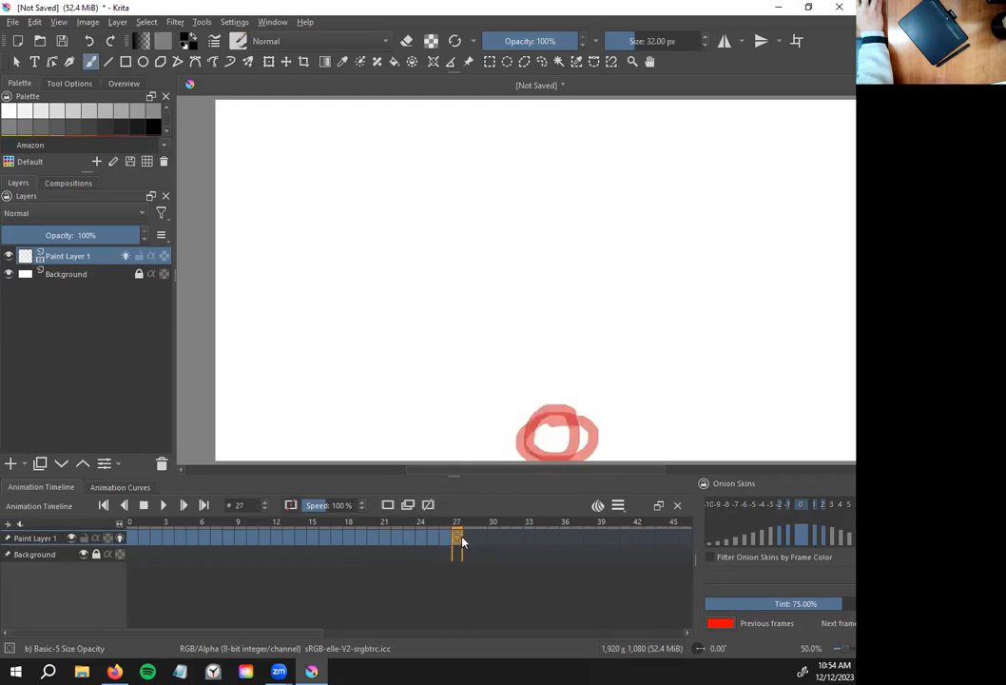
{"action": "left_click", "coordinate": [469, 540]}
{"action": "mouse_move", "coordinate": [550, 412]}
{"action": "left_mouse_down"}
{"action": "mouse_move", "coordinate": [529, 452]}
{"action": "mouse_move", "coordinate": [567, 448]}
{"action": "mouse_move", "coordinate": [563, 414]}
{"action": "left_mouse_up"}
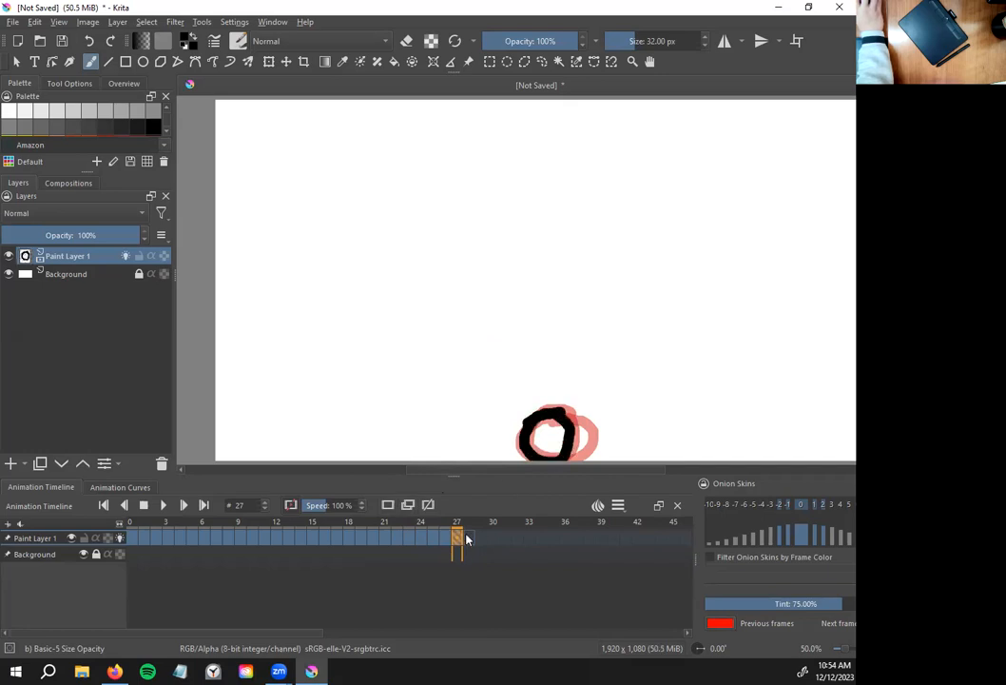
Draw the ball on a blank keyframe at frame 28 with three solid lines fanning out above it and three dots in each gap
{"action": "left_click", "coordinate": [466, 539]}
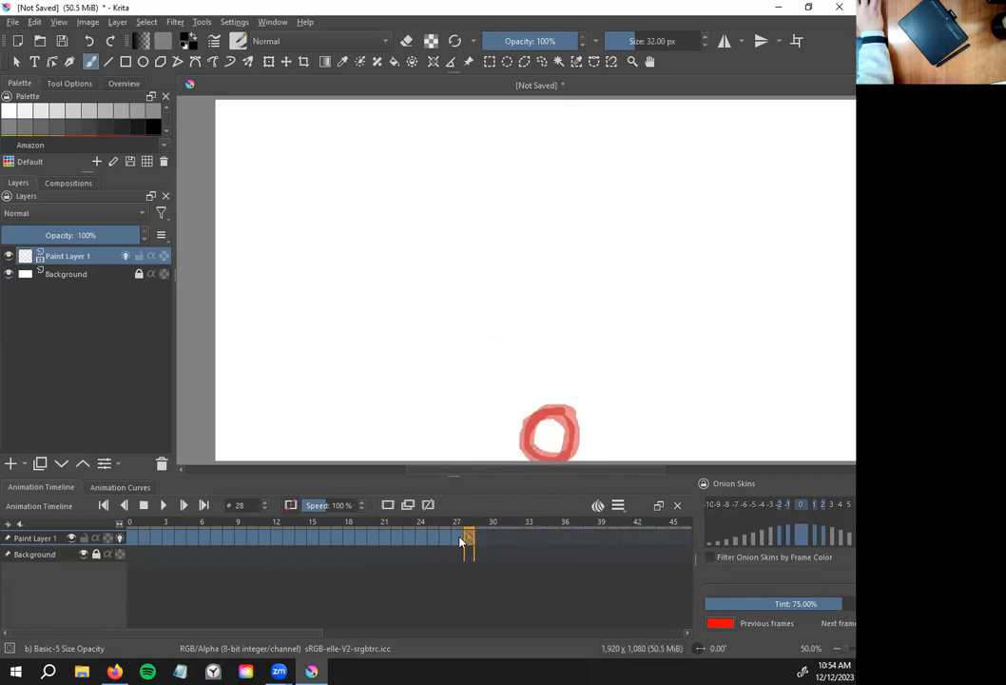
{"action": "mouse_move", "coordinate": [566, 412]}
{"action": "left_mouse_down"}
{"action": "mouse_move", "coordinate": [528, 430]}
{"action": "mouse_move", "coordinate": [544, 456]}
{"action": "mouse_move", "coordinate": [568, 415]}
{"action": "left_mouse_up"}
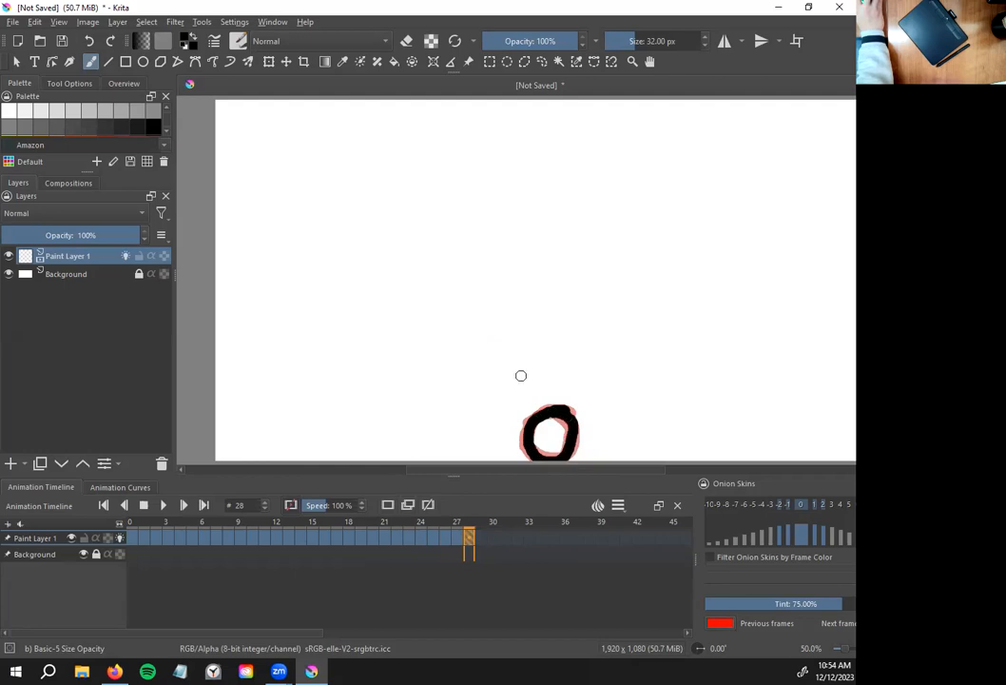
{"action": "left_click_drag", "start_coordinate": [477, 322], "coordinate": [518, 403]}
{"action": "left_click_drag", "start_coordinate": [555, 301], "coordinate": [554, 390]}
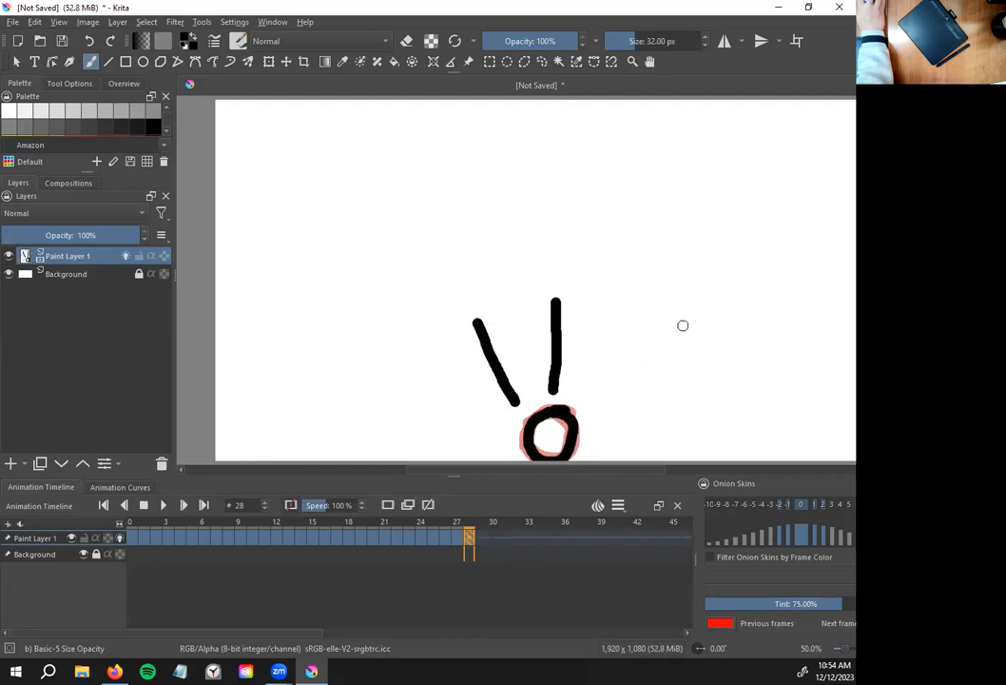
{"action": "left_click_drag", "start_coordinate": [683, 325], "coordinate": [611, 409]}
{"action": "left_click", "coordinate": [516, 313]}
{"action": "left_click", "coordinate": [521, 344]}
{"action": "left_click", "coordinate": [529, 372]}
{"action": "left_click", "coordinate": [609, 316]}
{"action": "left_click", "coordinate": [598, 352]}
{"action": "left_click", "coordinate": [588, 386]}
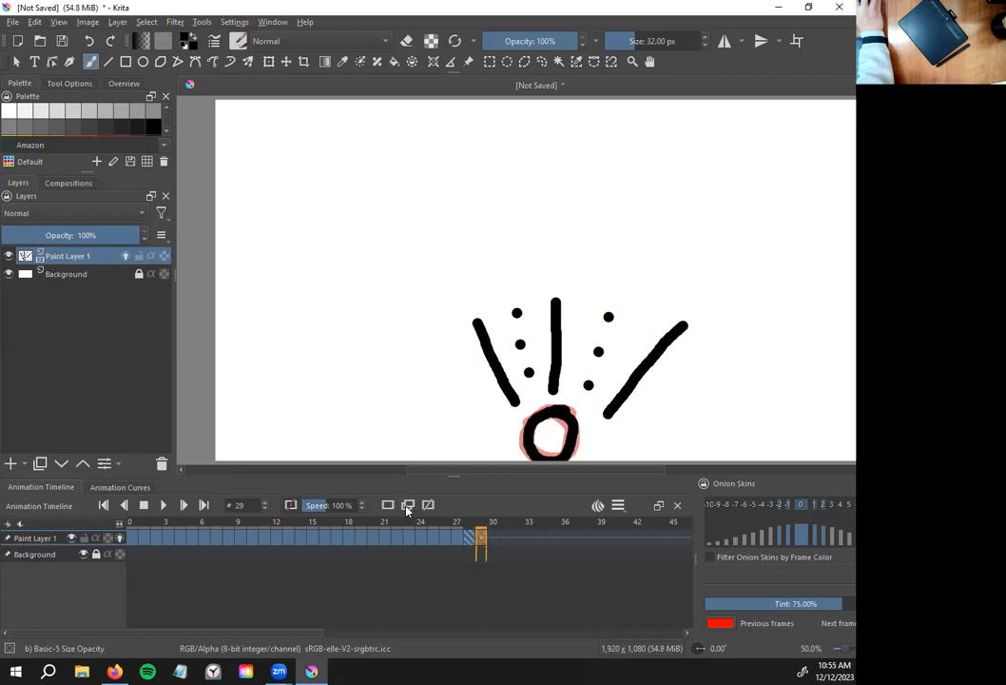
Draw the ball at blank frame 29 with the pattern swapped: dots over the previous three lines and solid lines over the dots
{"action": "left_click", "coordinate": [388, 508]}
{"action": "mouse_move", "coordinate": [559, 409]}
{"action": "left_mouse_down"}
{"action": "mouse_move", "coordinate": [527, 449]}
{"action": "mouse_move", "coordinate": [554, 454]}
{"action": "mouse_move", "coordinate": [568, 411]}
{"action": "left_mouse_up"}
{"action": "left_click", "coordinate": [480, 330]}
{"action": "left_click", "coordinate": [493, 360]}
{"action": "left_click_drag", "start_coordinate": [511, 310], "coordinate": [536, 376]}
{"action": "left_click", "coordinate": [558, 314]}
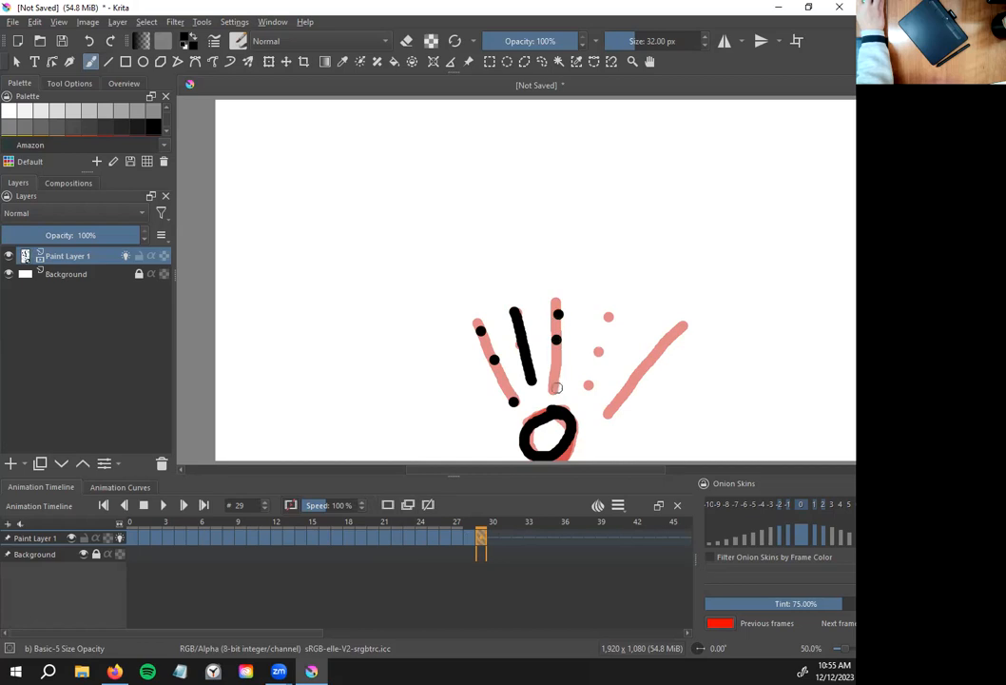
{"action": "left_click_drag", "start_coordinate": [610, 317], "coordinate": [585, 391]}
{"action": "left_click", "coordinate": [664, 341]}
{"action": "left_click", "coordinate": [648, 366]}
{"action": "left_click", "coordinate": [629, 393]}
Draw a slightly wider ball on a blank keyframe at frame 30, repeating frame 29's two solid lines and three dotted rays
{"action": "left_click", "coordinate": [491, 539]}
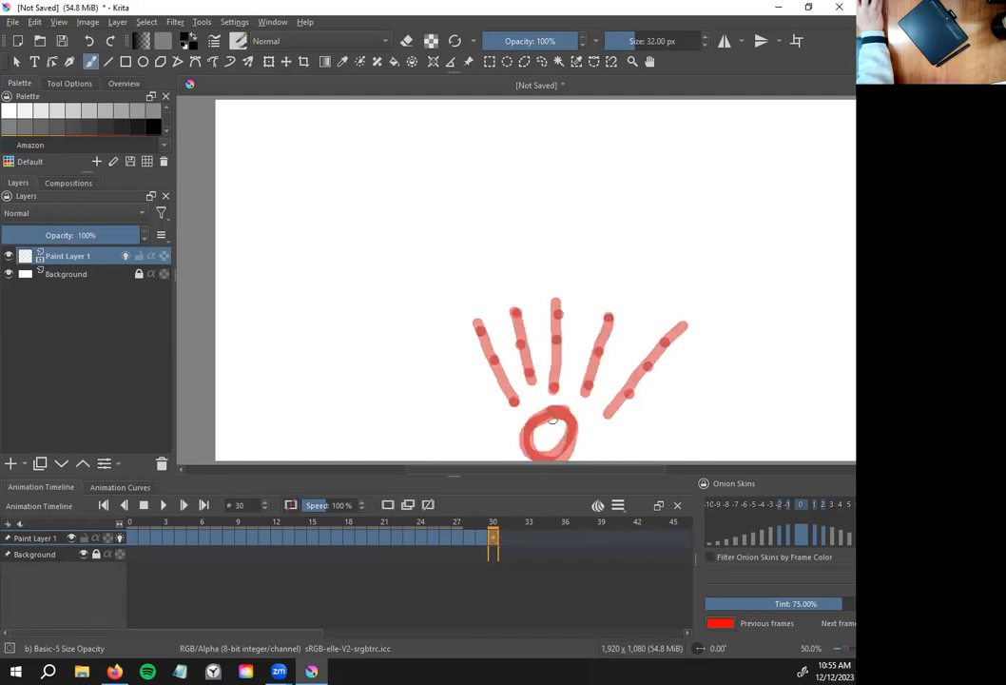
{"action": "mouse_move", "coordinate": [553, 407]}
{"action": "left_mouse_down"}
{"action": "mouse_move", "coordinate": [526, 433]}
{"action": "mouse_move", "coordinate": [540, 457]}
{"action": "mouse_move", "coordinate": [580, 443]}
{"action": "mouse_move", "coordinate": [549, 411]}
{"action": "left_mouse_up"}
{"action": "left_click", "coordinate": [482, 330]}
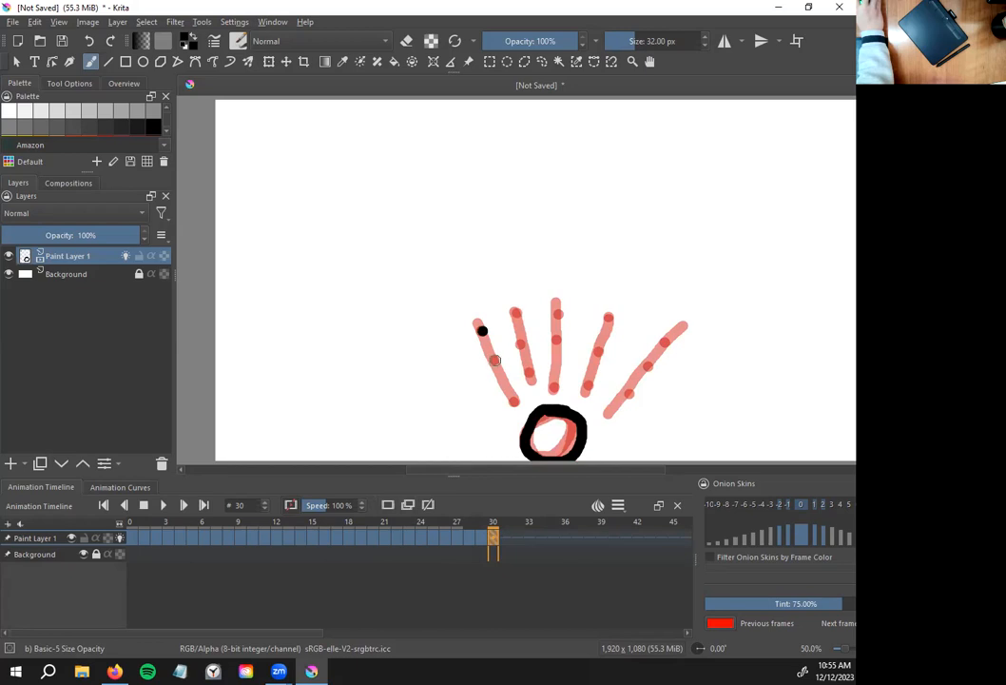
{"action": "left_click_drag", "start_coordinate": [512, 308], "coordinate": [536, 387]}
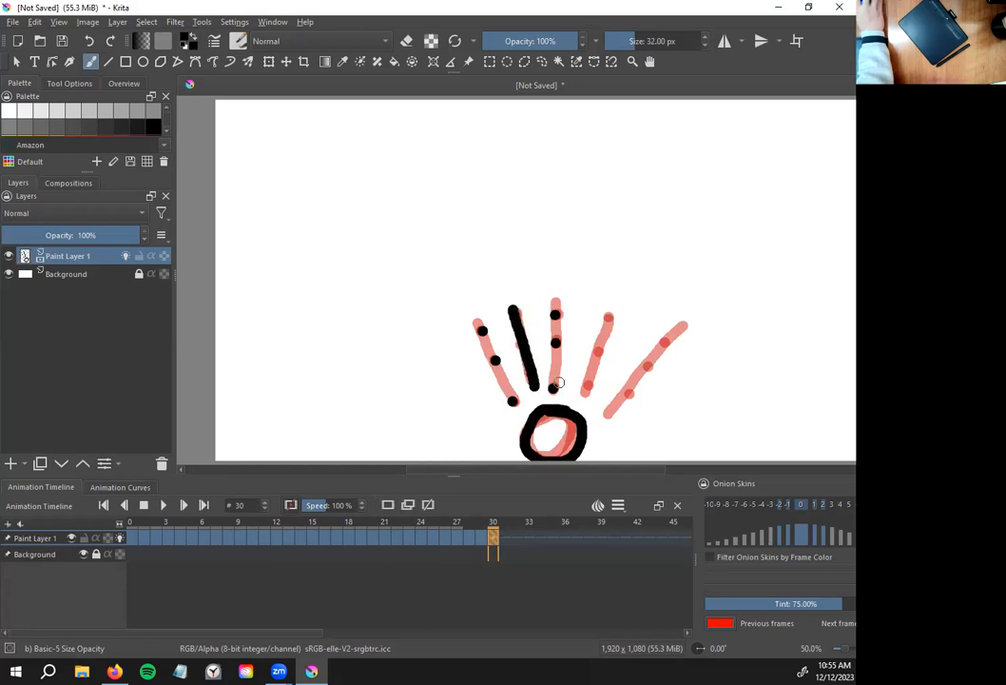
{"action": "left_click_drag", "start_coordinate": [611, 318], "coordinate": [584, 395]}
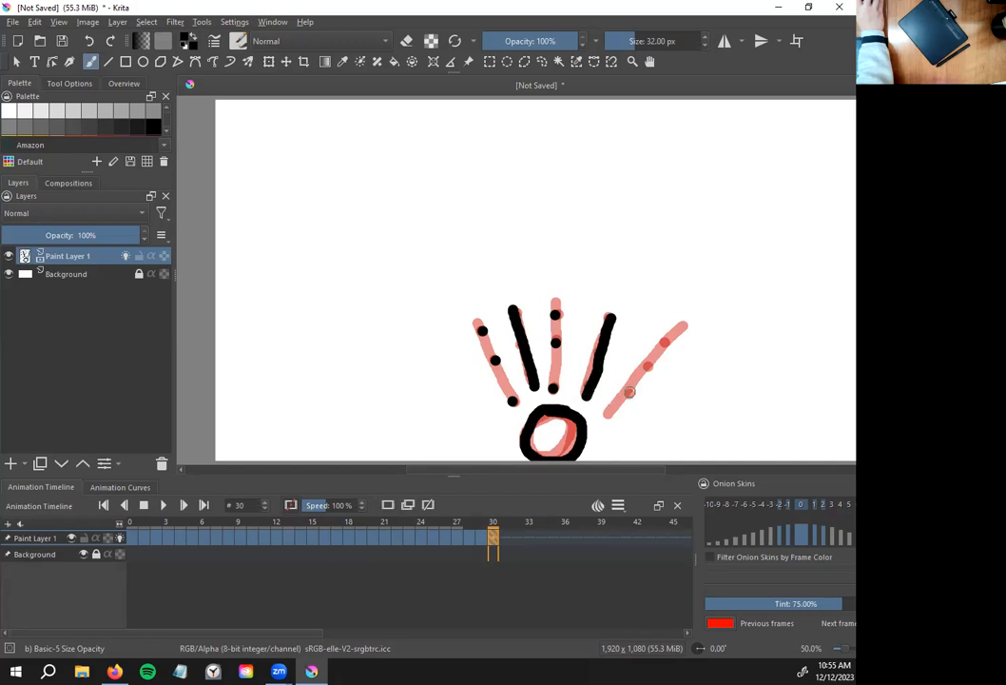
{"action": "left_click", "coordinate": [646, 364]}
{"action": "left_click", "coordinate": [668, 340]}
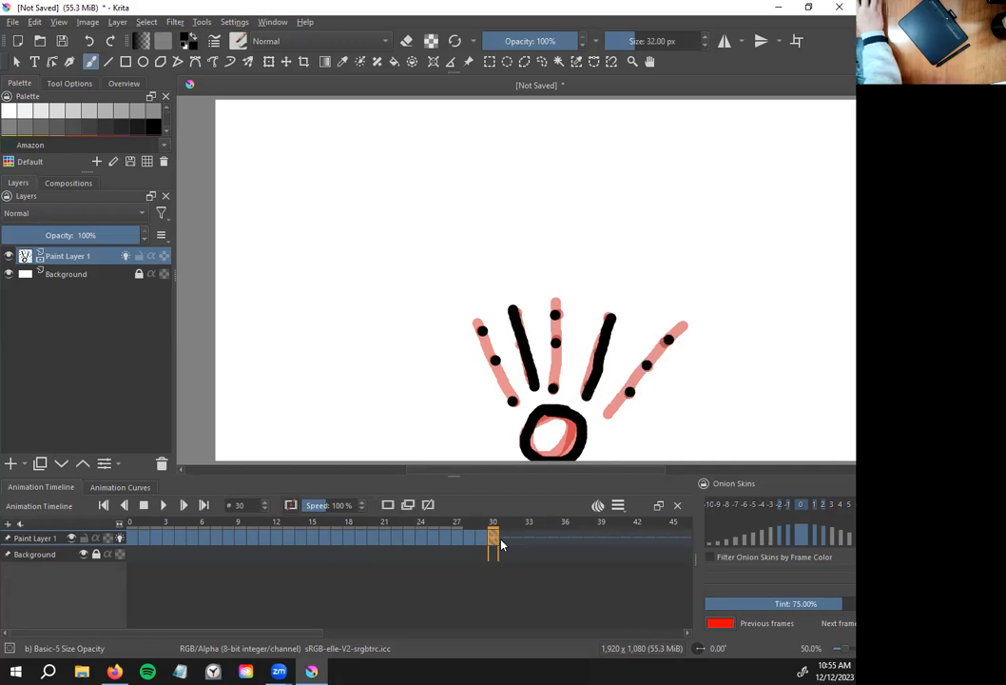
Draw the ball slightly further right on a blank keyframe at frame 31 with three solid rays and two dotted rays between them
{"action": "left_click", "coordinate": [505, 539]}
{"action": "left_click", "coordinate": [387, 505]}
{"action": "mouse_move", "coordinate": [577, 411]}
{"action": "left_mouse_down"}
{"action": "mouse_move", "coordinate": [536, 429]}
{"action": "mouse_move", "coordinate": [539, 454]}
{"action": "mouse_move", "coordinate": [587, 419]}
{"action": "left_mouse_up"}
{"action": "left_click_drag", "start_coordinate": [480, 328], "coordinate": [518, 409]}
{"action": "left_click", "coordinate": [512, 318]}
{"action": "left_click", "coordinate": [531, 381]}
{"action": "left_click_drag", "start_coordinate": [556, 311], "coordinate": [557, 390]}
{"action": "left_click", "coordinate": [607, 330]}
{"action": "left_click", "coordinate": [603, 348]}
{"action": "left_click_drag", "start_coordinate": [674, 337], "coordinate": [636, 395]}
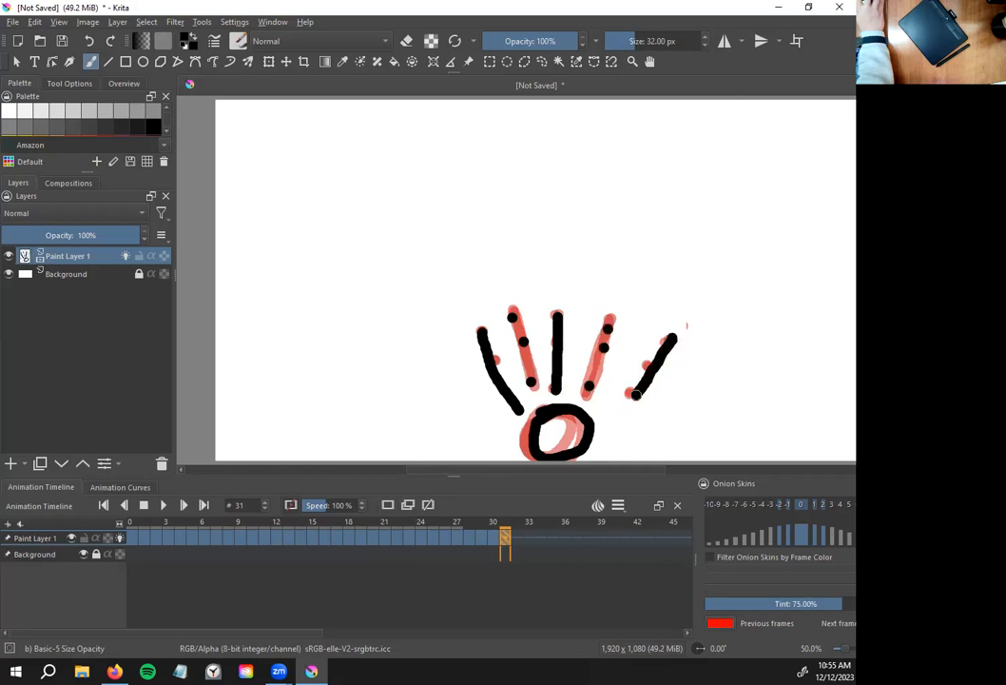
Draw the ball on a blank keyframe at frame 32 with two solid rays between three dotted rays
{"action": "left_click", "coordinate": [388, 505]}
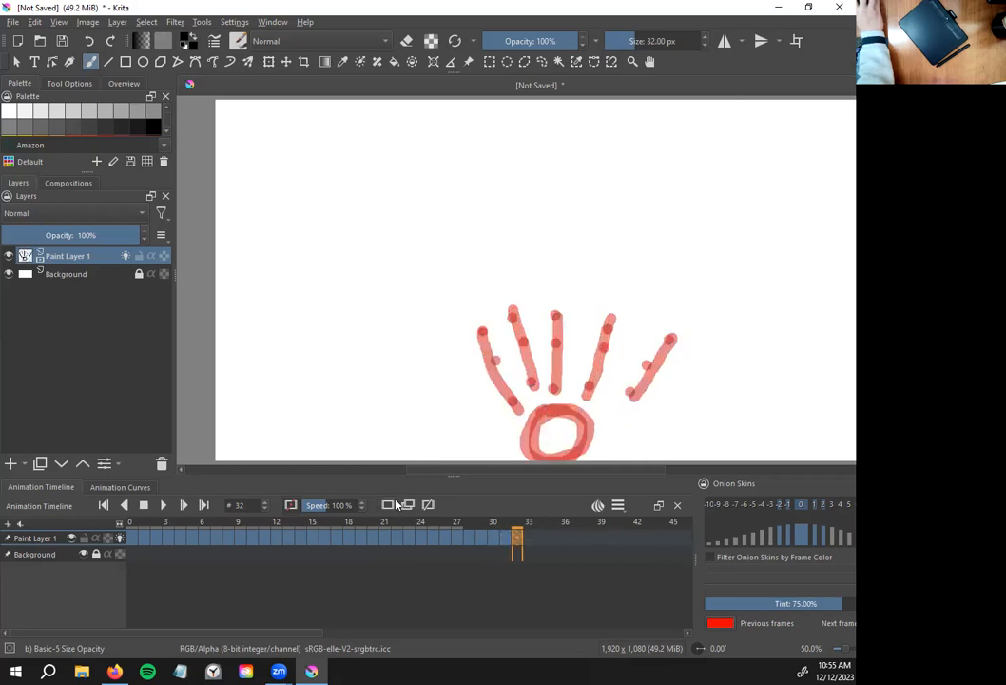
{"action": "left_click", "coordinate": [481, 332]}
{"action": "left_click", "coordinate": [496, 361]}
{"action": "left_click", "coordinate": [514, 406]}
{"action": "left_click_drag", "start_coordinate": [514, 302], "coordinate": [538, 390]}
{"action": "left_click", "coordinate": [560, 312]}
{"action": "left_click_drag", "start_coordinate": [611, 316], "coordinate": [589, 395]}
{"action": "left_click", "coordinate": [672, 340]}
{"action": "left_click", "coordinate": [648, 364]}
{"action": "left_click", "coordinate": [633, 391]}
{"action": "key", "text": "Left"}
{"action": "left_click", "coordinate": [520, 540]}
{"action": "mouse_move", "coordinate": [564, 407]}
{"action": "left_mouse_down"}
{"action": "mouse_move", "coordinate": [538, 424]}
{"action": "mouse_move", "coordinate": [538, 456]}
{"action": "mouse_move", "coordinate": [580, 456]}
{"action": "mouse_move", "coordinate": [571, 406]}
{"action": "left_mouse_up"}
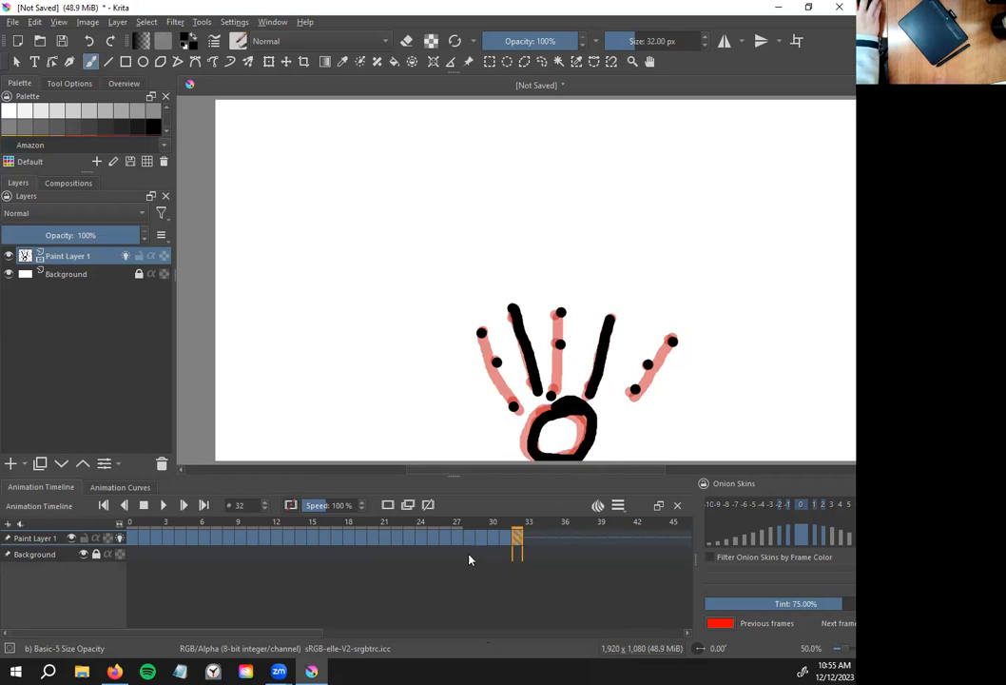
Play the animation to review the motion and stop the playback
{"action": "left_click", "coordinate": [517, 537]}
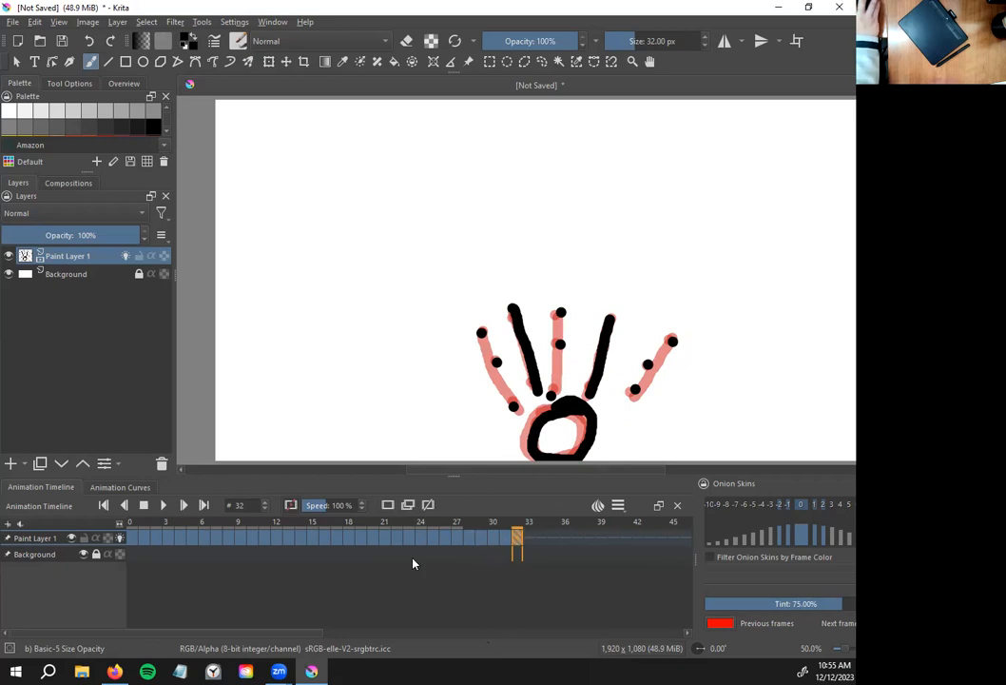
{"action": "left_click", "coordinate": [164, 505]}
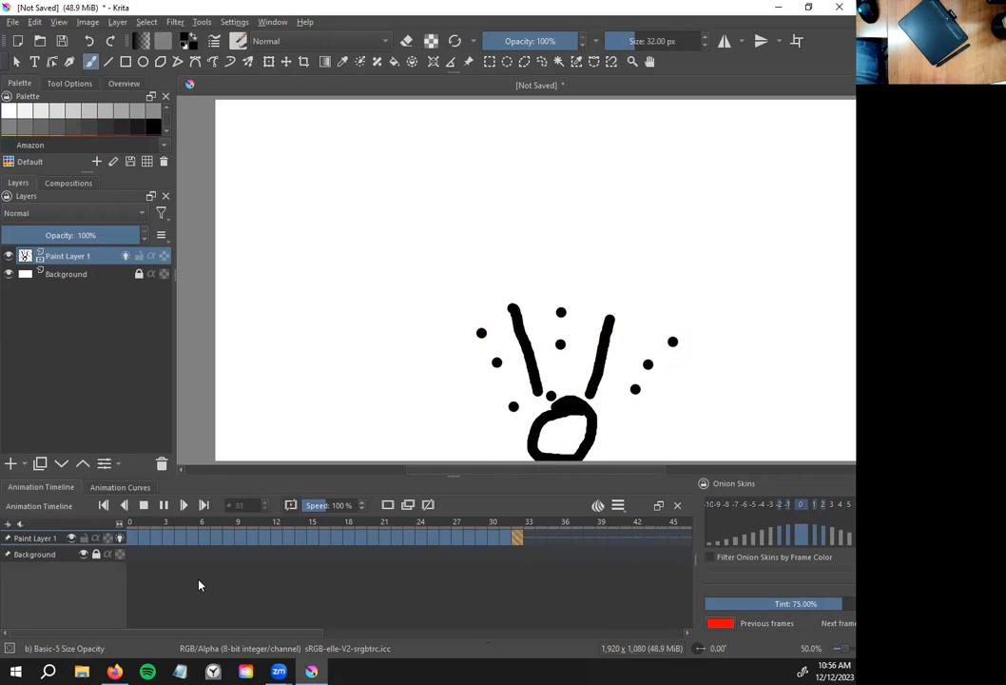
{"action": "left_click", "coordinate": [143, 506]}
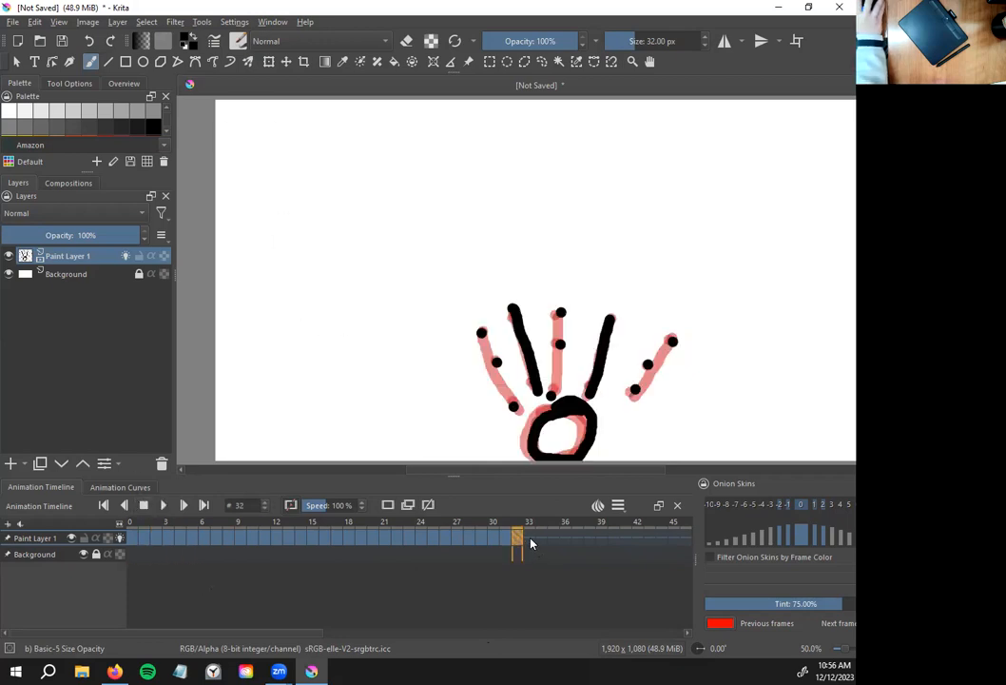
Draw the resting ball without any rays on blank keyframes at frames 33, 34 and 35
{"action": "left_click", "coordinate": [387, 506]}
{"action": "mouse_move", "coordinate": [583, 404]}
{"action": "left_mouse_down"}
{"action": "mouse_move", "coordinate": [546, 411]}
{"action": "mouse_move", "coordinate": [536, 439]}
{"action": "mouse_move", "coordinate": [550, 457]}
{"action": "mouse_move", "coordinate": [581, 450]}
{"action": "mouse_move", "coordinate": [582, 403]}
{"action": "left_mouse_up"}
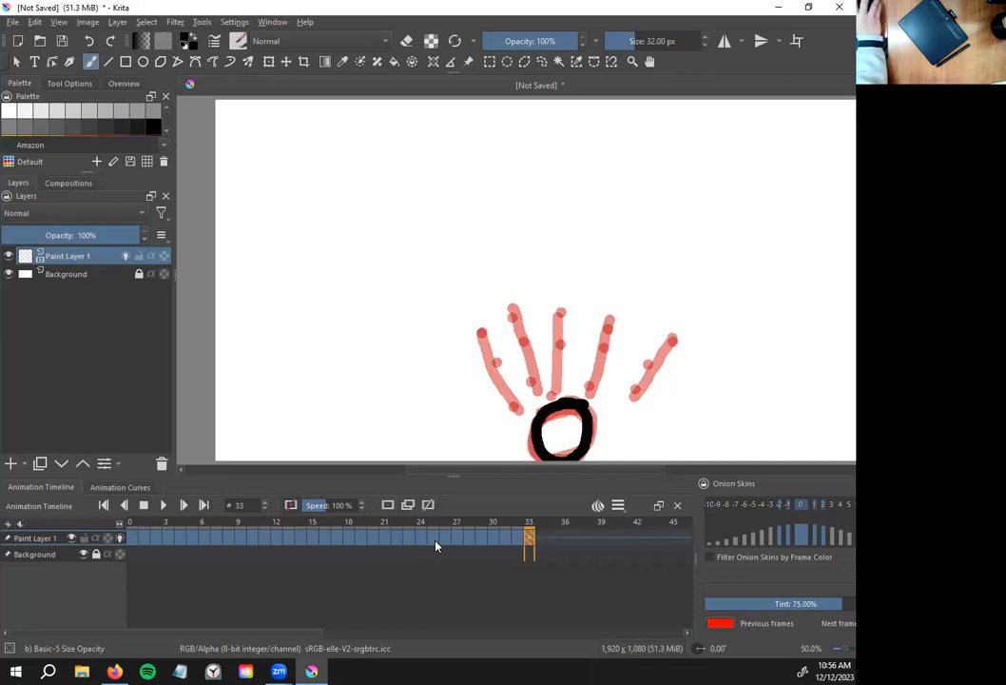
{"action": "left_click", "coordinate": [387, 509]}
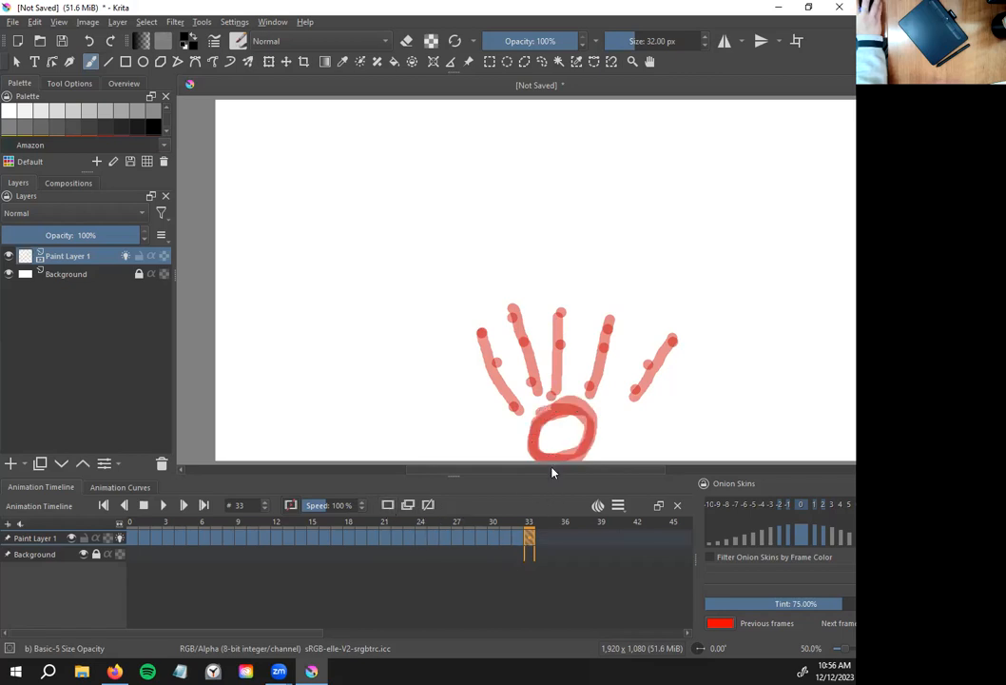
{"action": "left_click", "coordinate": [543, 538]}
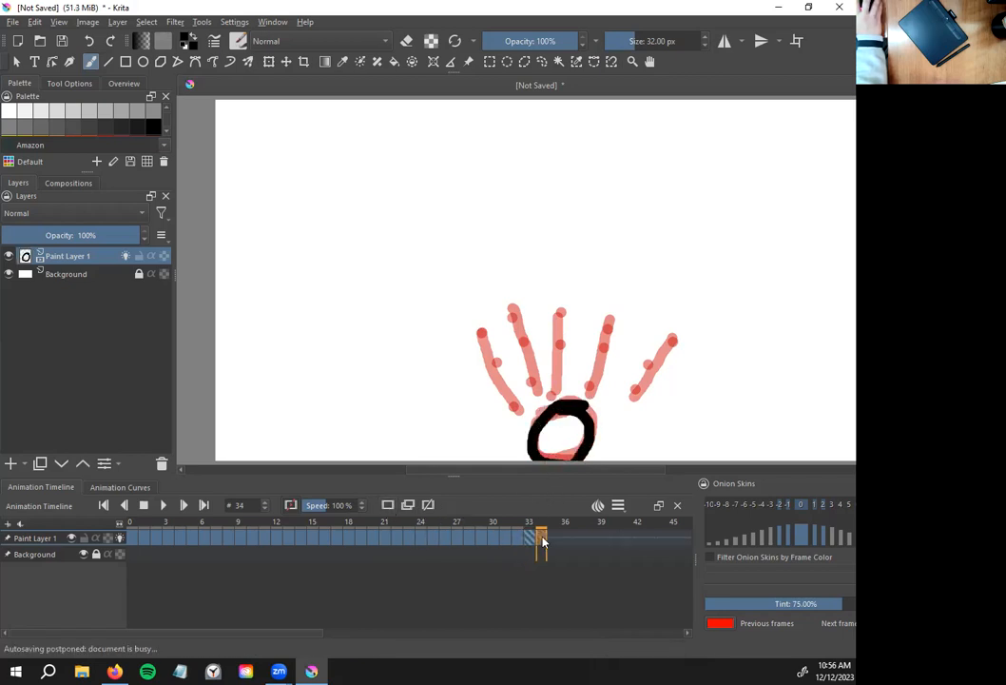
{"action": "left_click", "coordinate": [388, 506]}
{"action": "mouse_move", "coordinate": [586, 409]}
{"action": "left_mouse_down"}
{"action": "mouse_move", "coordinate": [546, 411]}
{"action": "mouse_move", "coordinate": [562, 458]}
{"action": "left_mouse_up"}
{"action": "left_click", "coordinate": [553, 539]}
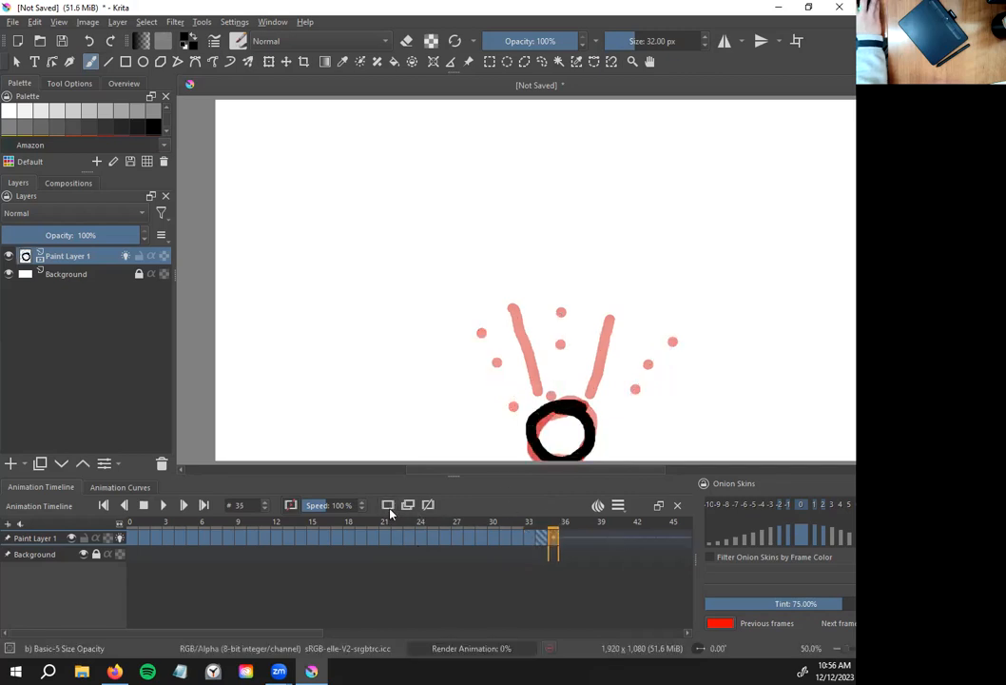
{"action": "mouse_move", "coordinate": [572, 409]}
{"action": "left_mouse_down"}
{"action": "mouse_move", "coordinate": [535, 422]}
{"action": "mouse_move", "coordinate": [581, 425]}
{"action": "mouse_move", "coordinate": [555, 408]}
{"action": "mouse_move", "coordinate": [527, 423]}
{"action": "mouse_move", "coordinate": [580, 409]}
{"action": "left_mouse_up"}
Draw a wider ball on a blank keyframe at frame 36 and handwrite "fin." above it
{"action": "left_click", "coordinate": [566, 539]}
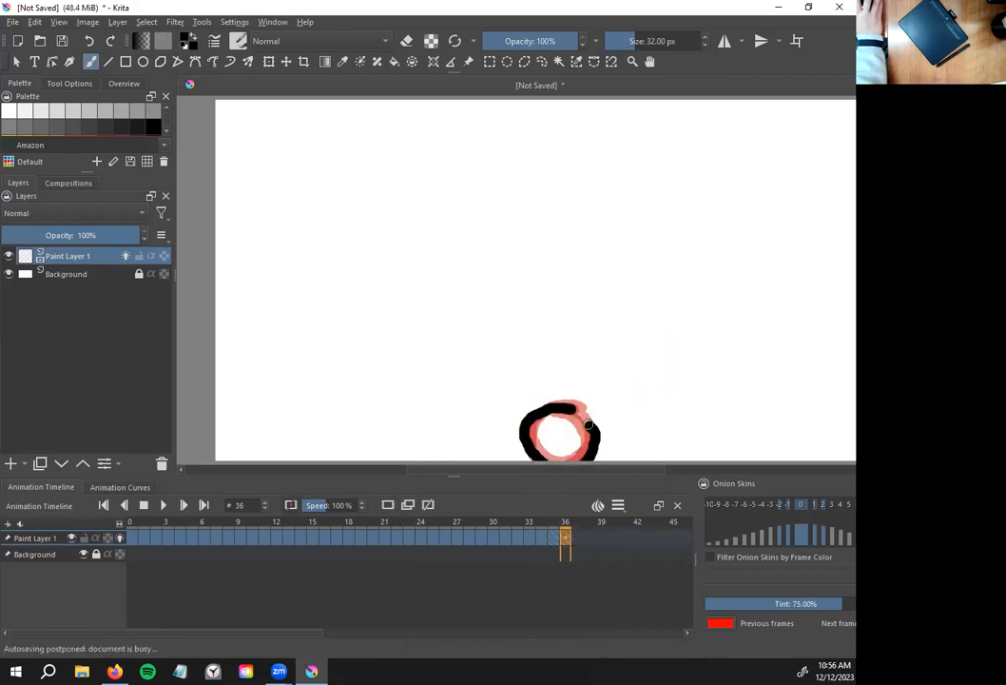
{"action": "left_click_drag", "start_coordinate": [530, 359], "coordinate": [574, 313]}
{"action": "mouse_move", "coordinate": [514, 329]}
{"action": "left_mouse_down"}
{"action": "mouse_move", "coordinate": [546, 332]}
{"action": "mouse_move", "coordinate": [575, 356]}
{"action": "mouse_move", "coordinate": [613, 339]}
{"action": "mouse_move", "coordinate": [619, 356]}
{"action": "left_mouse_up"}
{"action": "left_click", "coordinate": [583, 323]}
{"action": "left_click", "coordinate": [628, 365]}
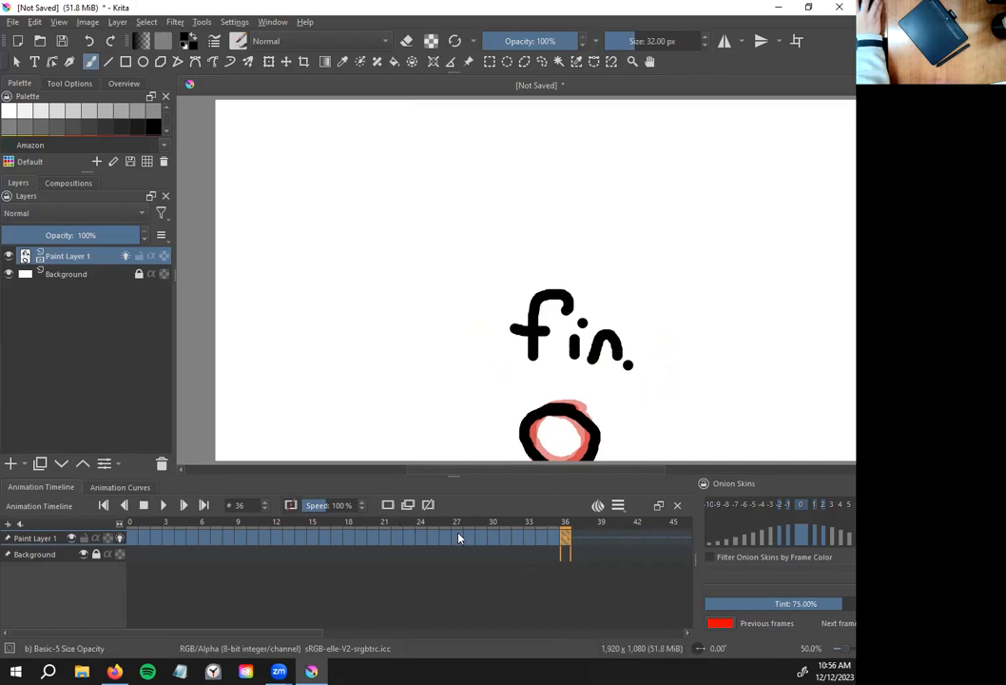
Review Paint Layer 1 frame by frame from frame 0 to frame 9 to examine the ball's fall and stretch
{"action": "left_click", "coordinate": [133, 539]}
{"action": "left_click", "coordinate": [145, 539]}
{"action": "left_click", "coordinate": [157, 539]}
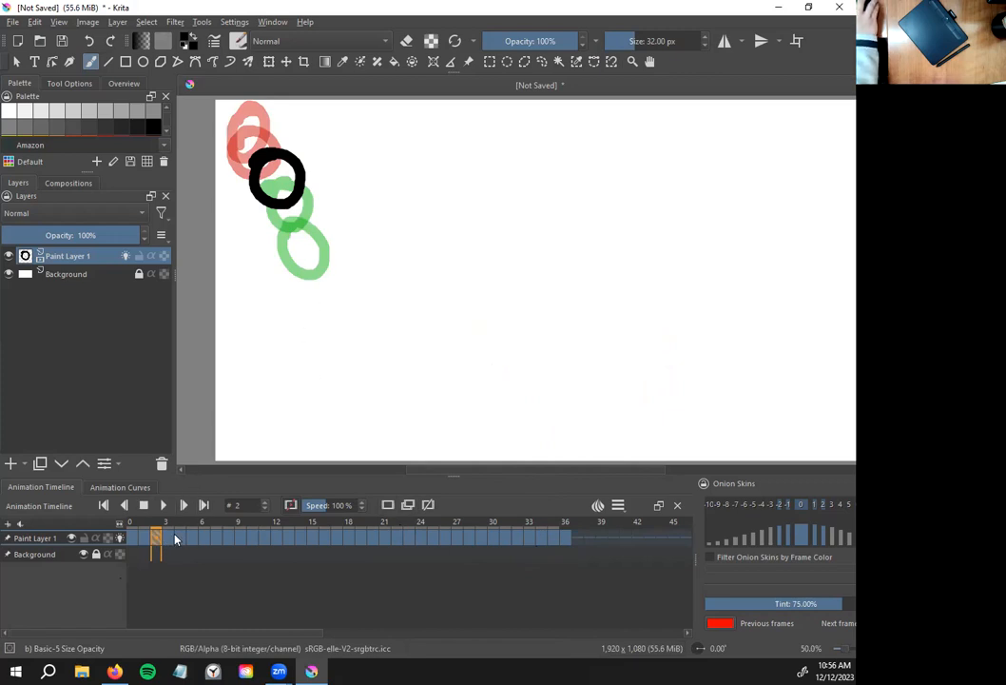
{"action": "left_click", "coordinate": [173, 537]}
{"action": "left_click", "coordinate": [180, 536]}
{"action": "left_click", "coordinate": [192, 541]}
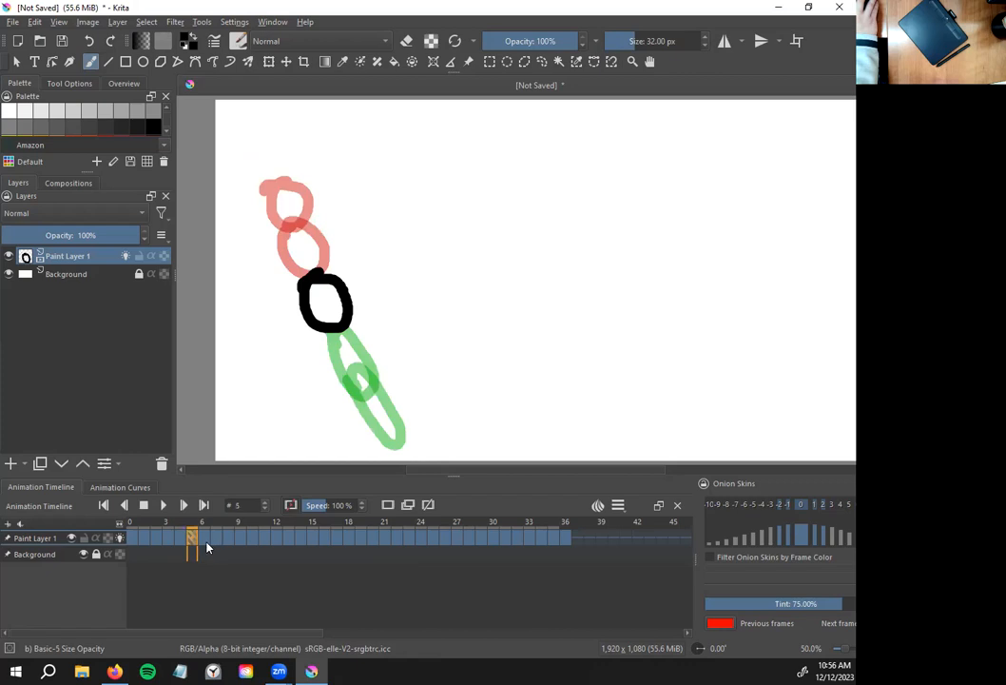
{"action": "left_click", "coordinate": [219, 540]}
{"action": "left_click", "coordinate": [234, 541]}
{"action": "left_click", "coordinate": [244, 538]}
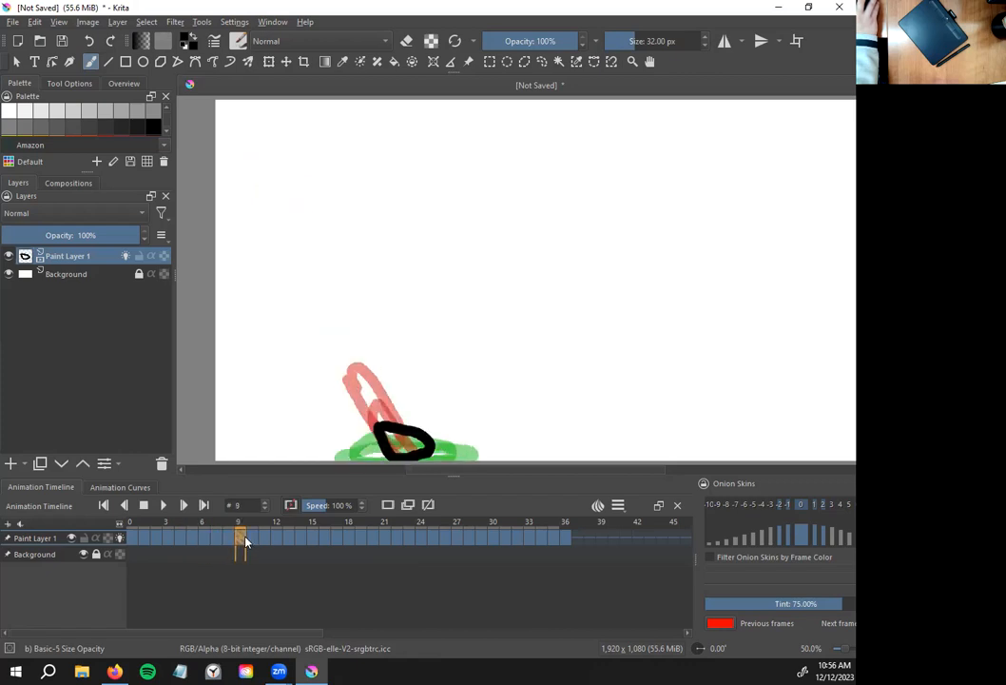
{"action": "left_click", "coordinate": [234, 540]}
{"action": "left_click", "coordinate": [216, 540]}
{"action": "left_click", "coordinate": [234, 540]}
{"action": "left_click", "coordinate": [243, 540]}
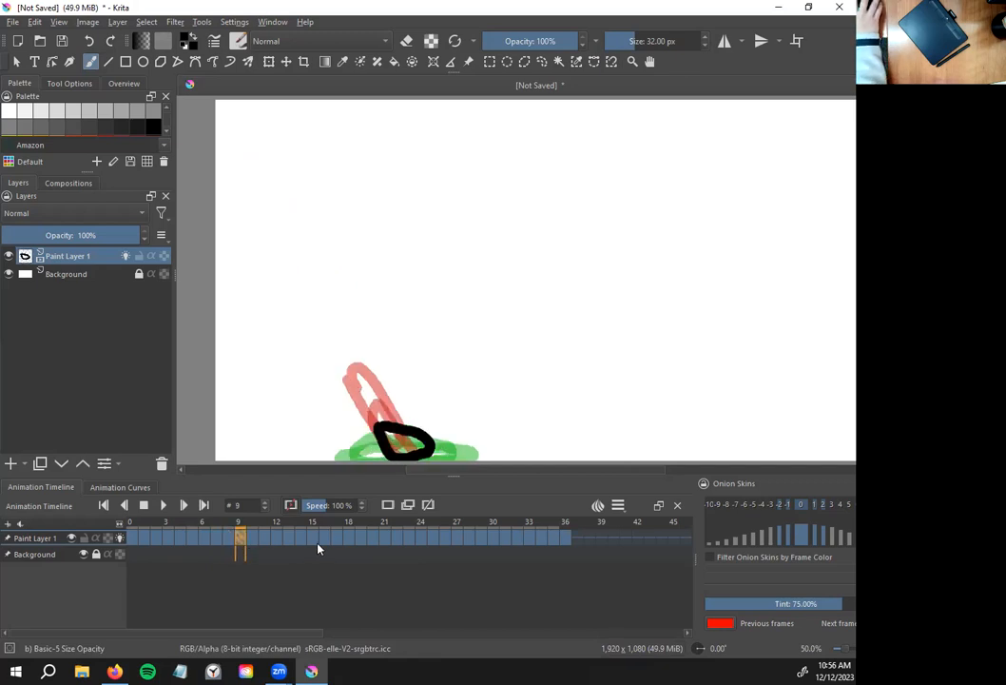
Review frames 10 to 21 of Paint Layer 1 to examine the squash, the small bounce and the second landing
{"action": "left_click", "coordinate": [253, 539]}
{"action": "left_click", "coordinate": [265, 540]}
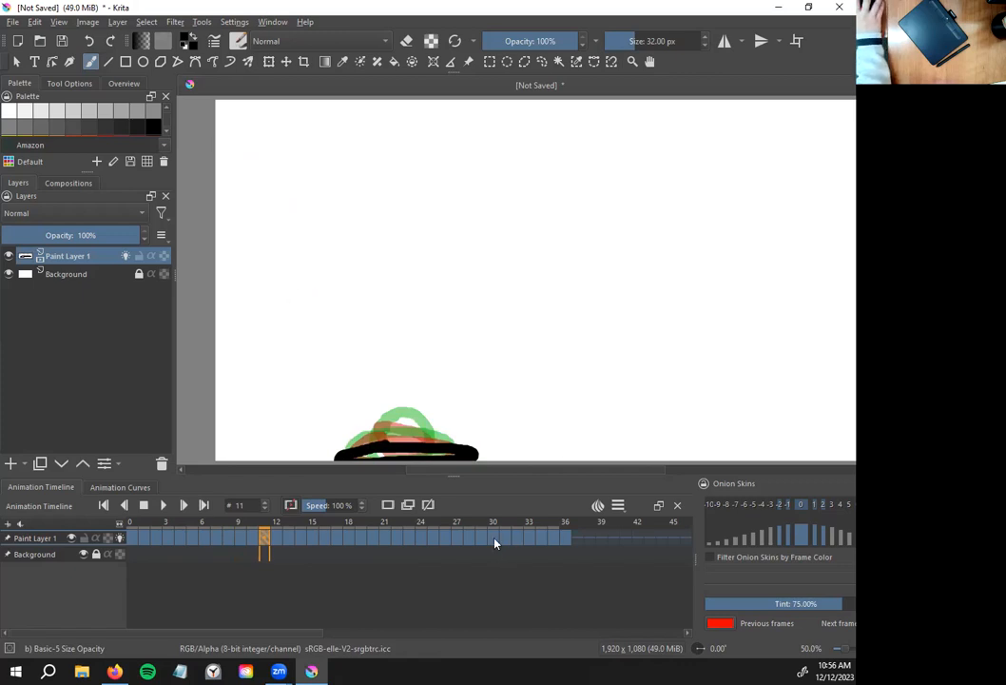
{"action": "left_click", "coordinate": [276, 540]}
{"action": "left_click", "coordinate": [299, 542]}
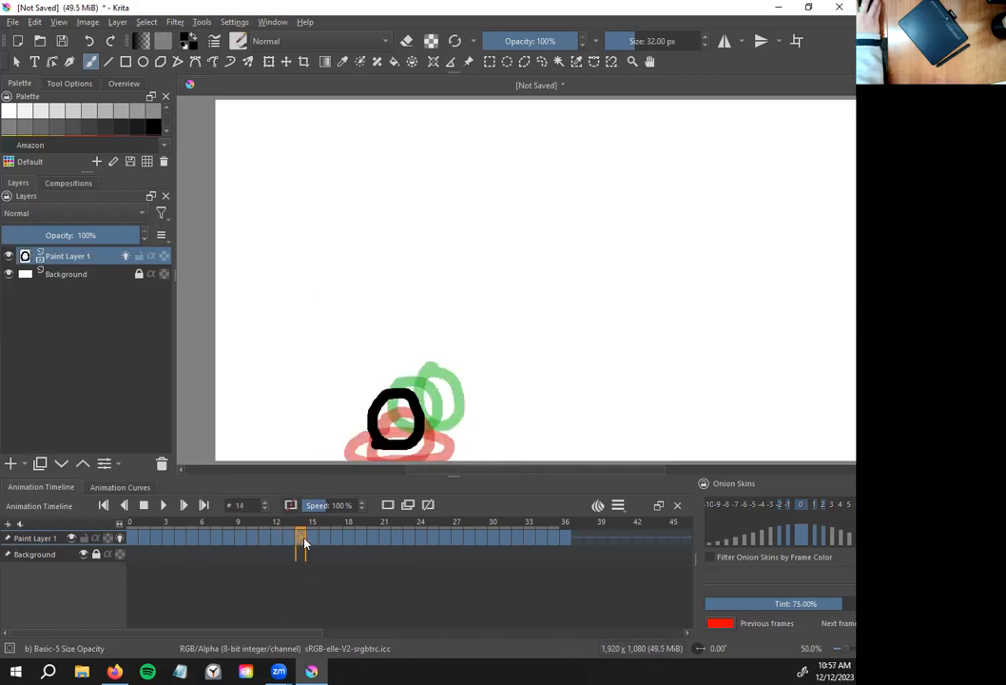
{"action": "left_click", "coordinate": [311, 541]}
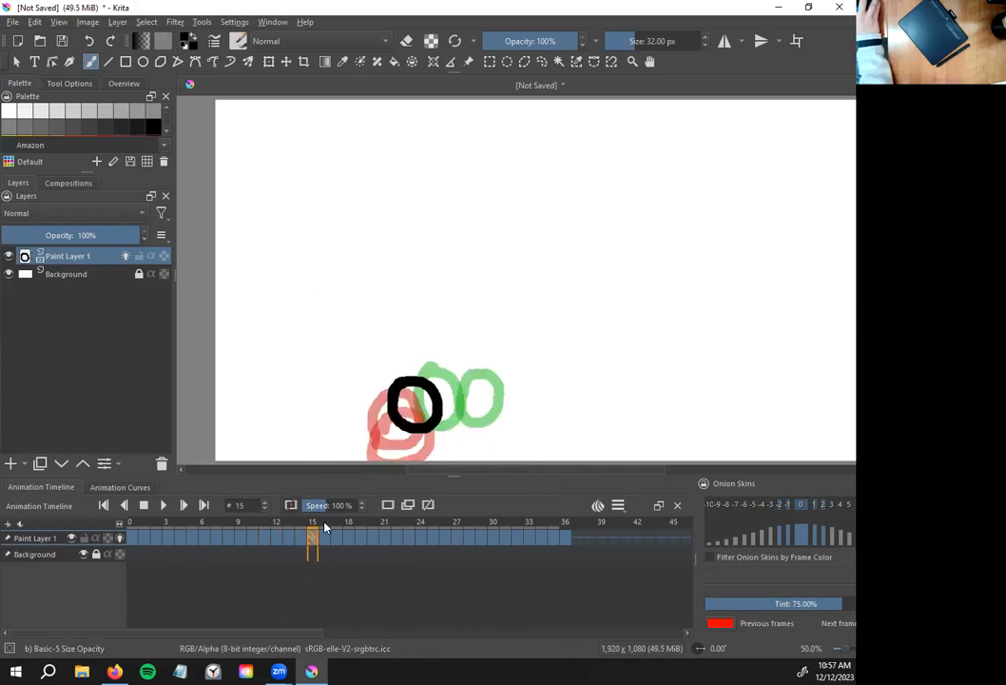
{"action": "left_click", "coordinate": [327, 541]}
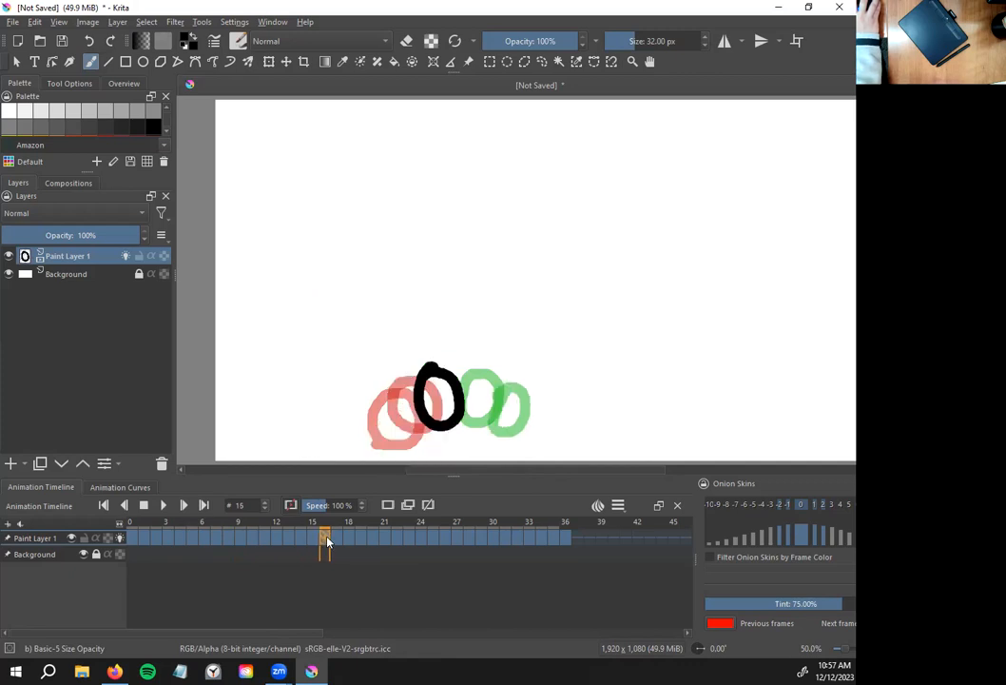
{"action": "left_click", "coordinate": [338, 541]}
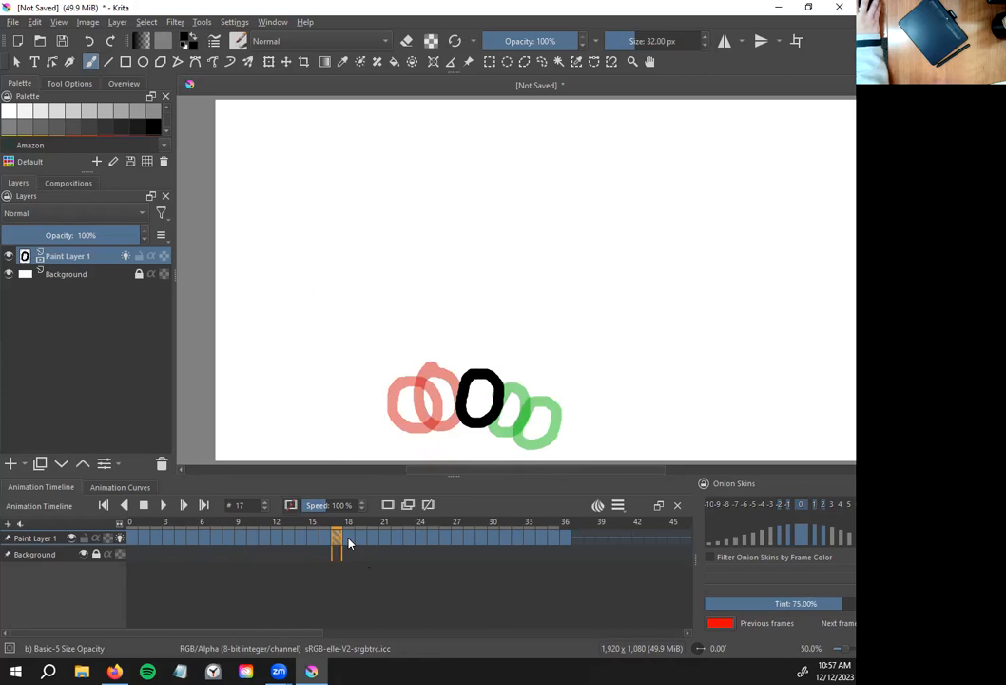
{"action": "left_click", "coordinate": [349, 541]}
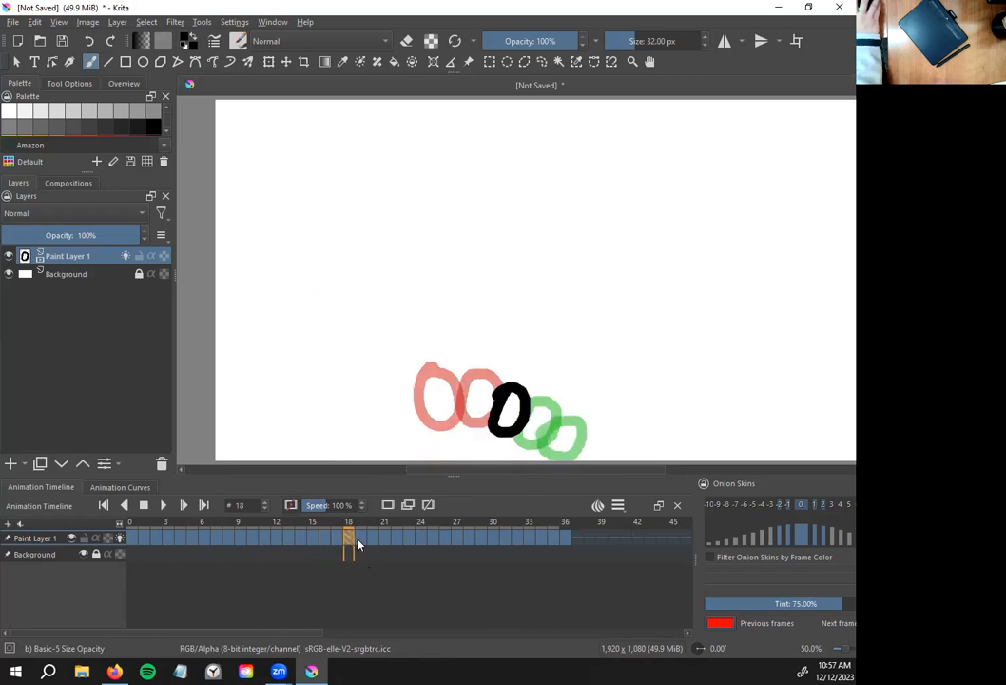
{"action": "left_click", "coordinate": [359, 542]}
{"action": "left_click", "coordinate": [372, 541]}
{"action": "left_click", "coordinate": [385, 541]}
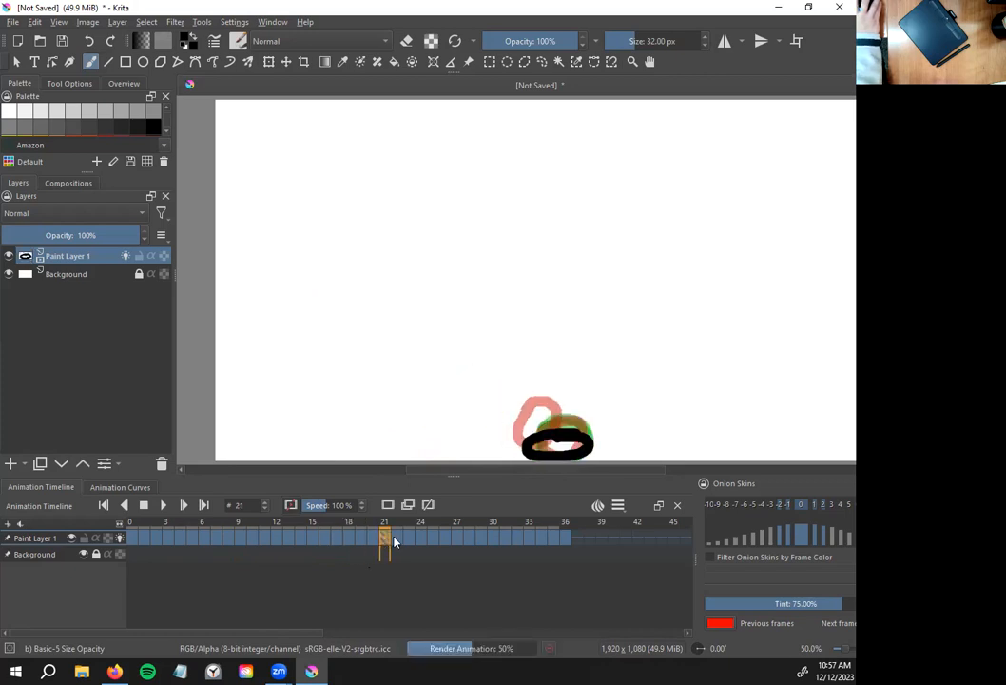
{"action": "left_click", "coordinate": [397, 542]}
{"action": "left_click", "coordinate": [385, 541]}
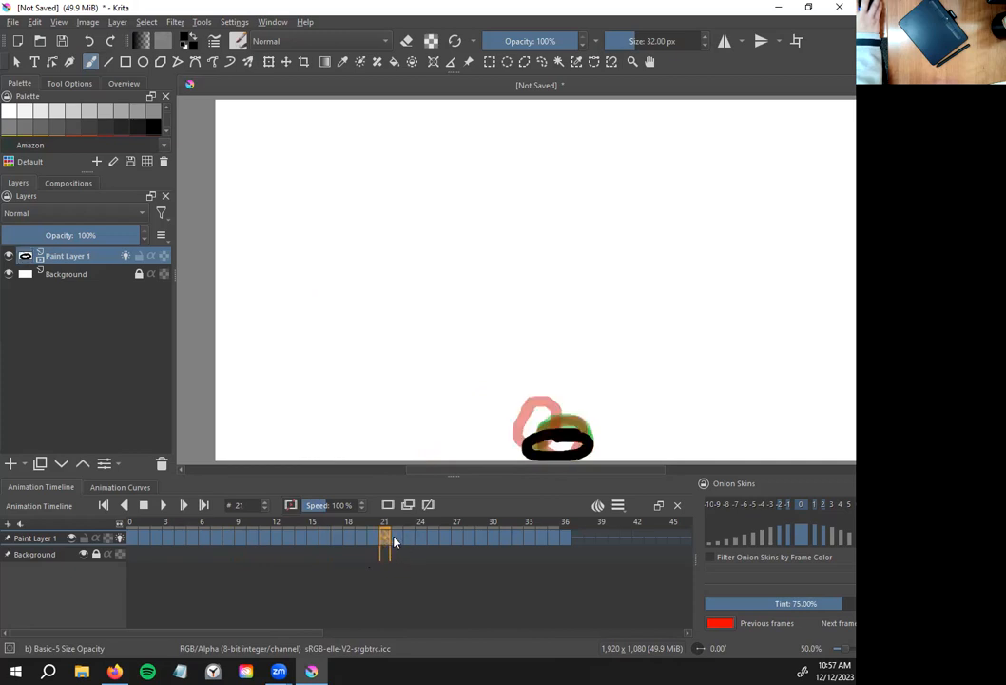
Review the settling ball, rays and "fin." across frames 22 to 36, and play the animation before stopping on frame 5
{"action": "left_click", "coordinate": [396, 541]}
{"action": "left_click", "coordinate": [408, 541]}
{"action": "left_click", "coordinate": [420, 541]}
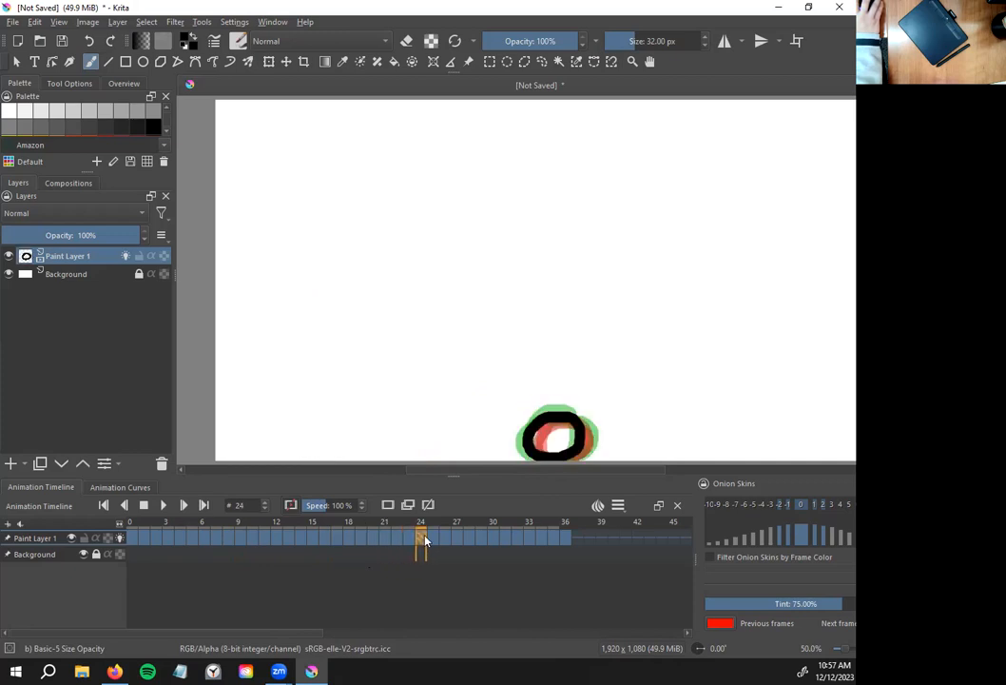
{"action": "left_click", "coordinate": [433, 542]}
{"action": "left_click", "coordinate": [444, 542]}
{"action": "left_click", "coordinate": [456, 541]}
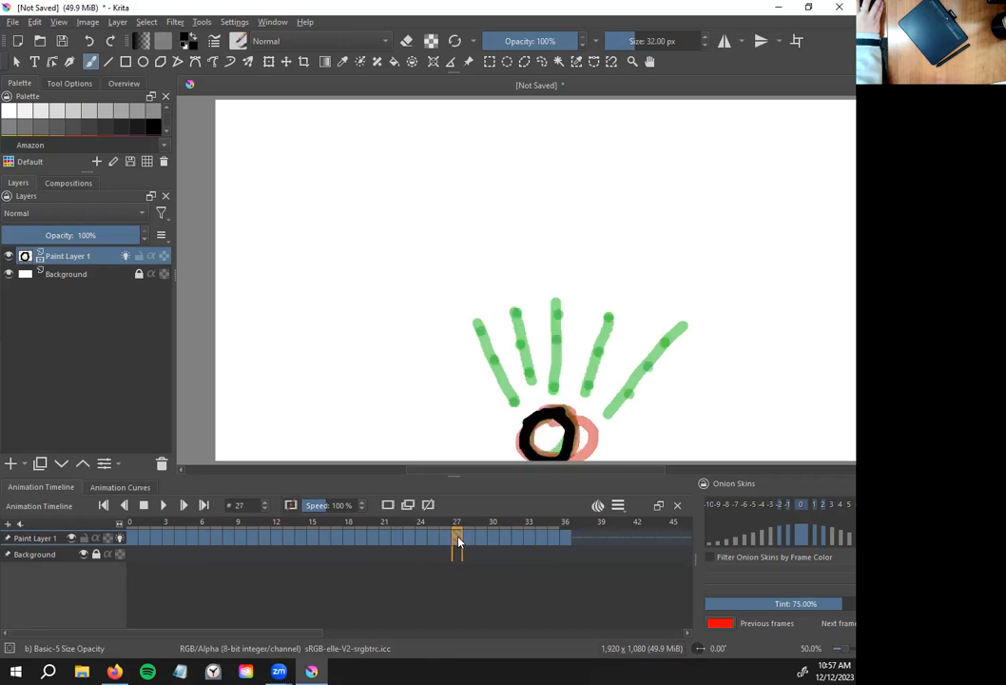
{"action": "left_click", "coordinate": [470, 541]}
{"action": "left_click", "coordinate": [481, 541]}
{"action": "left_click", "coordinate": [492, 541]}
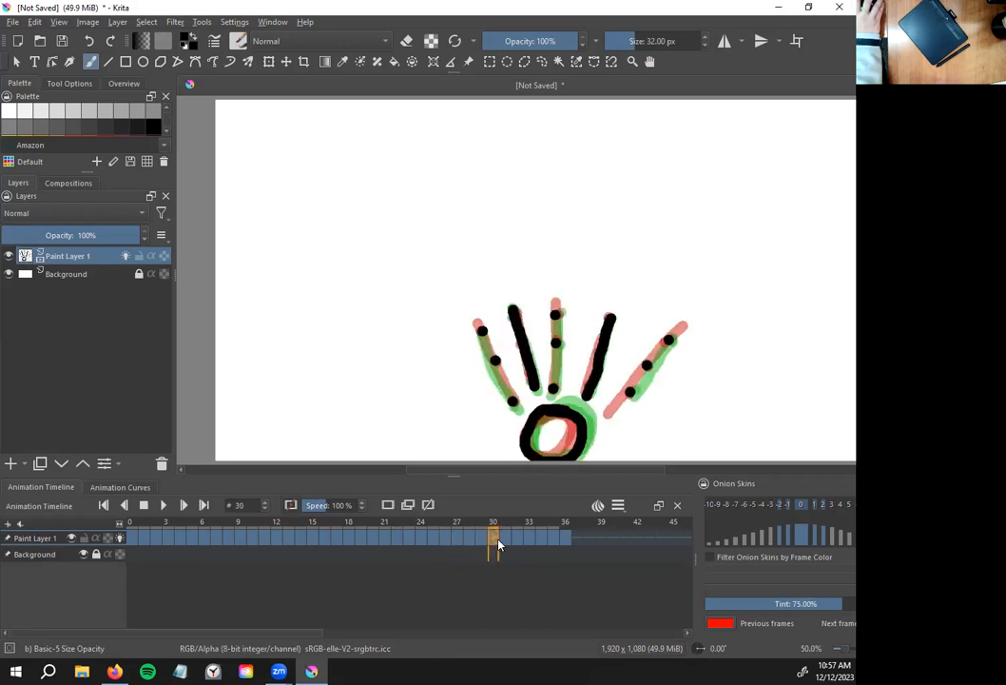
{"action": "left_click", "coordinate": [505, 541]}
{"action": "left_click", "coordinate": [516, 541]}
{"action": "left_click", "coordinate": [529, 541]}
{"action": "left_click", "coordinate": [540, 541]}
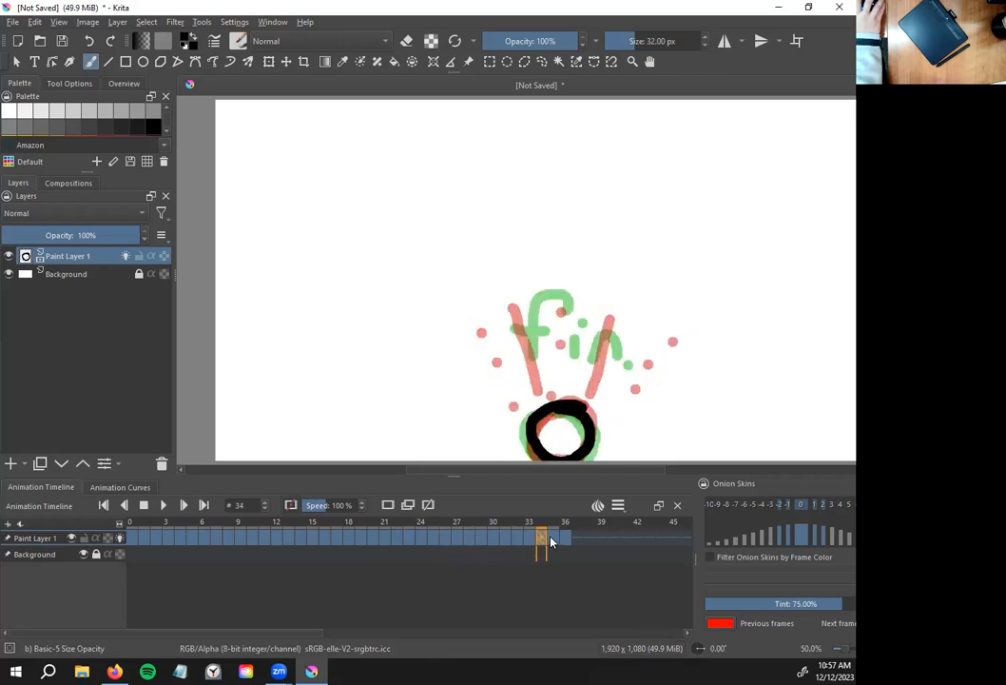
{"action": "left_click", "coordinate": [553, 542]}
{"action": "left_click", "coordinate": [565, 541]}
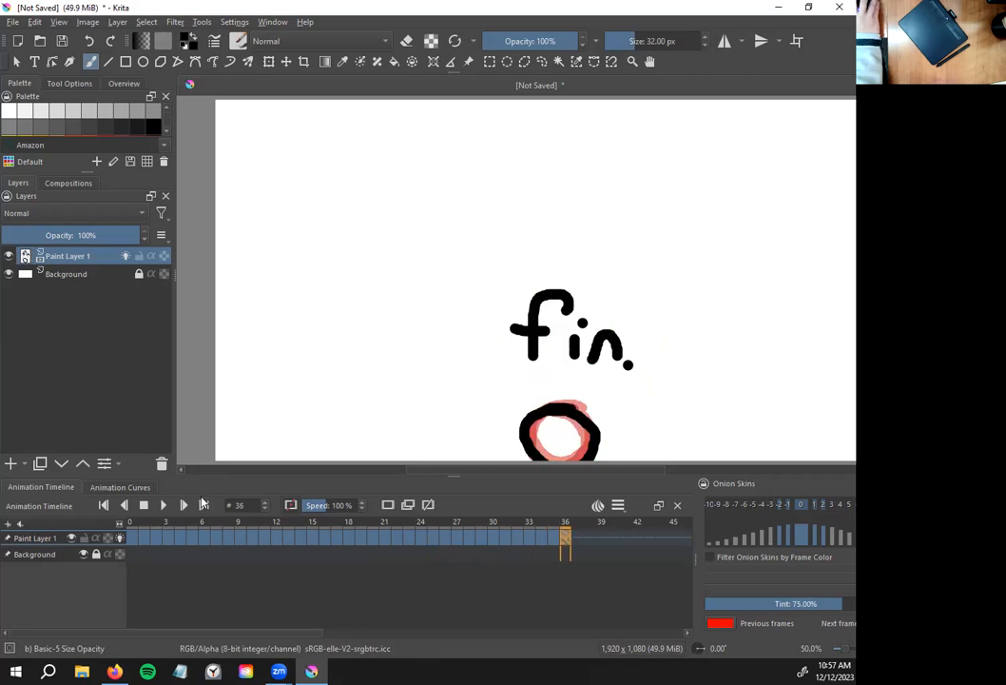
{"action": "left_click", "coordinate": [163, 505]}
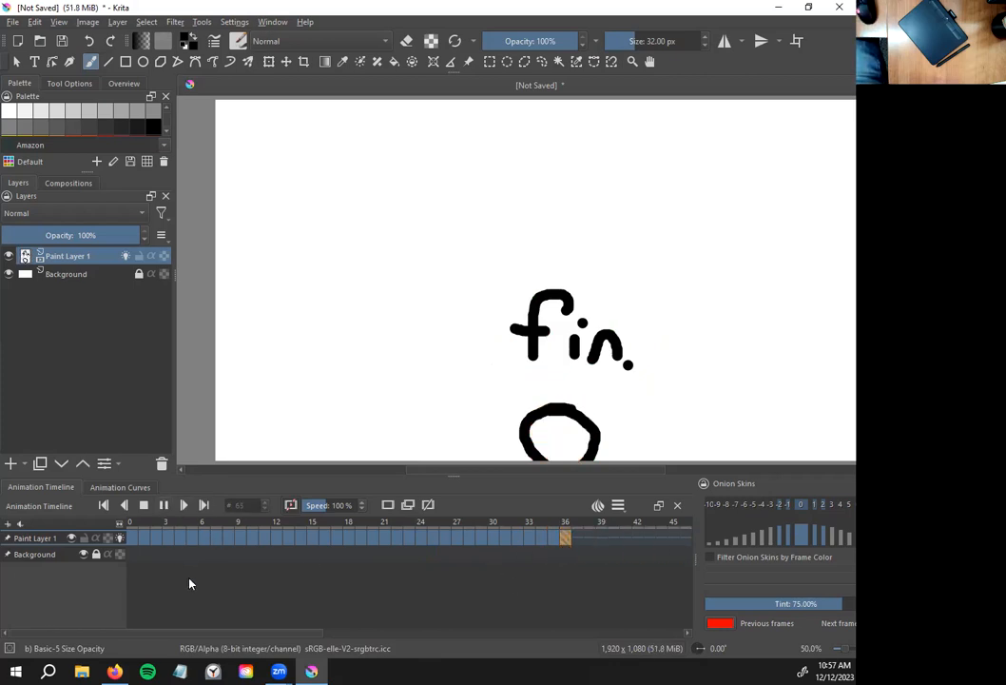
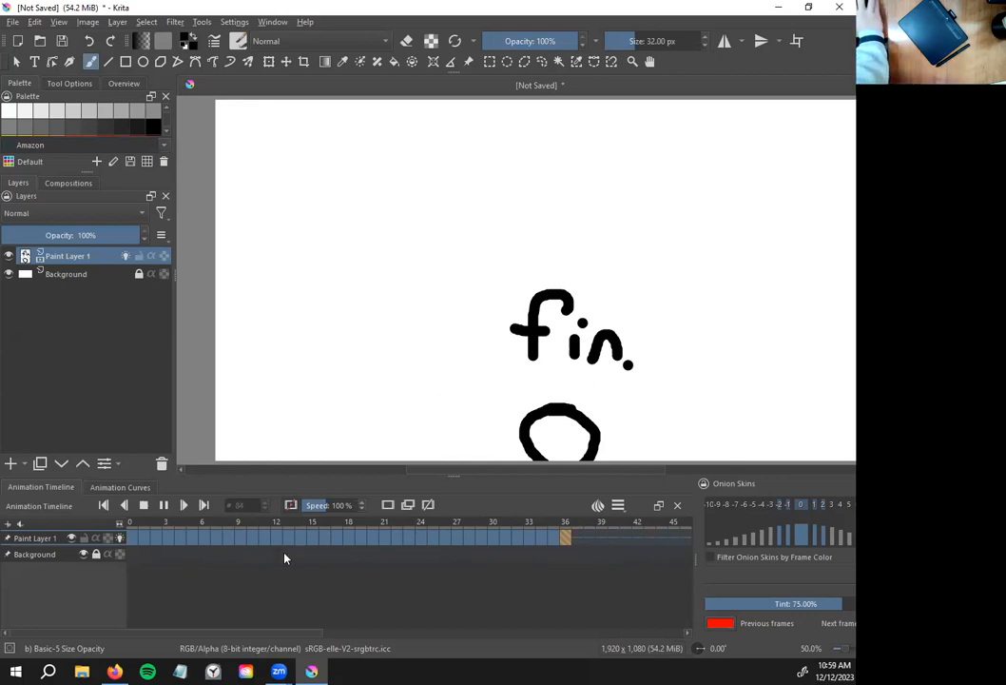
{"action": "left_click", "coordinate": [191, 537]}
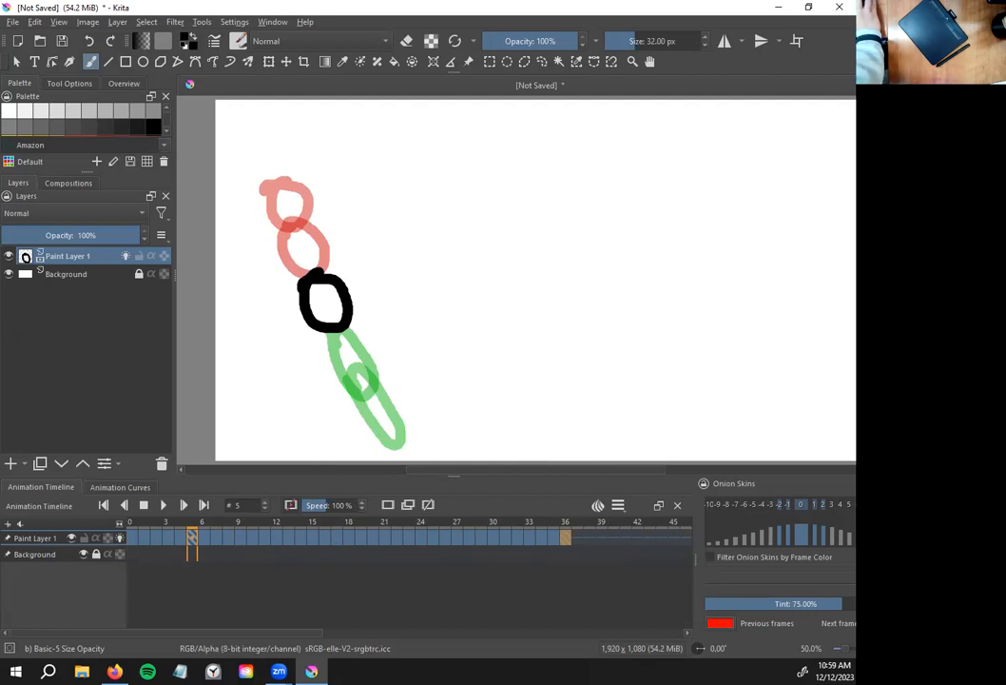
Start saving the document under a new name and browse to the 3sga folder inside s1 of the 2023-24 OneDrive folder
{"action": "left_click", "coordinate": [13, 22]}
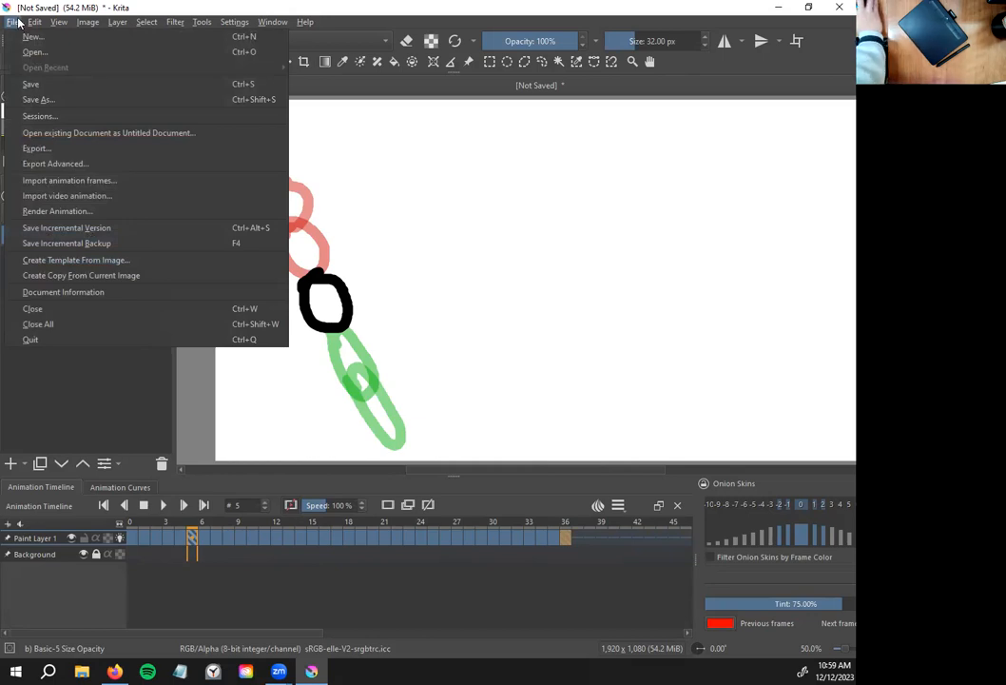
{"action": "left_click", "coordinate": [40, 100]}
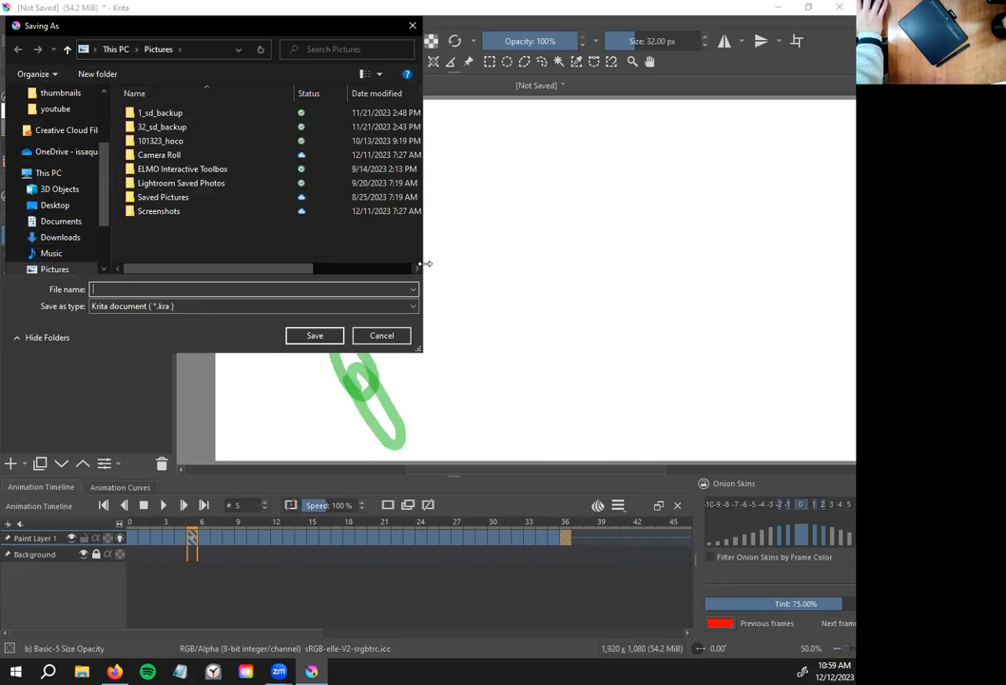
{"action": "left_click_drag", "start_coordinate": [425, 263], "coordinate": [575, 263]}
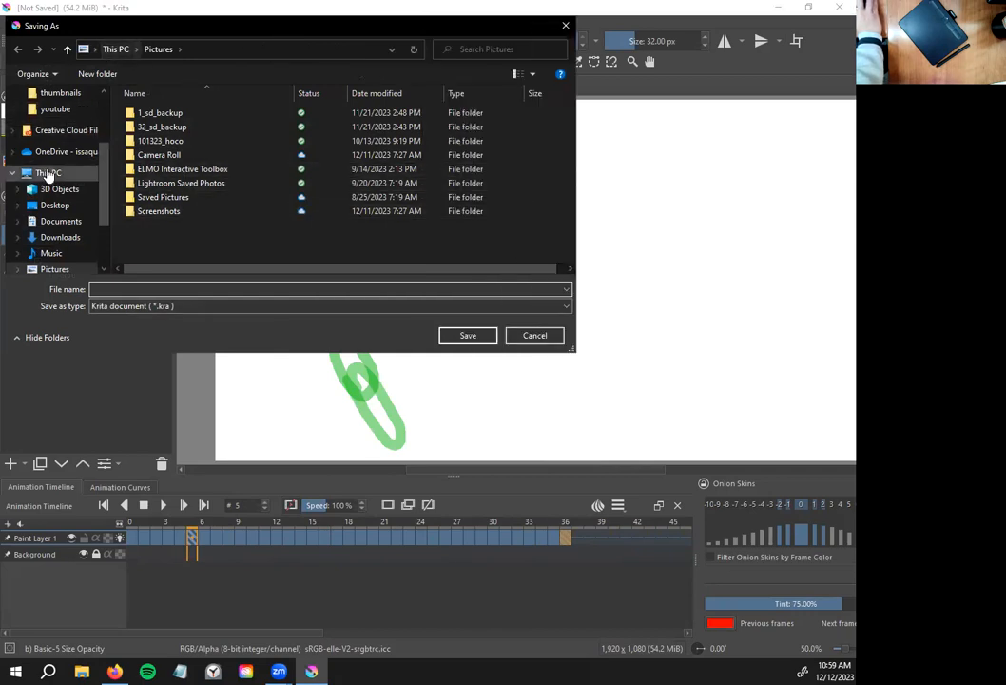
{"action": "scroll", "coordinate": [47, 174], "scroll_direction": "up", "scroll_amount": 2}
{"action": "left_click", "coordinate": [61, 216]}
{"action": "double_click", "coordinate": [168, 130]}
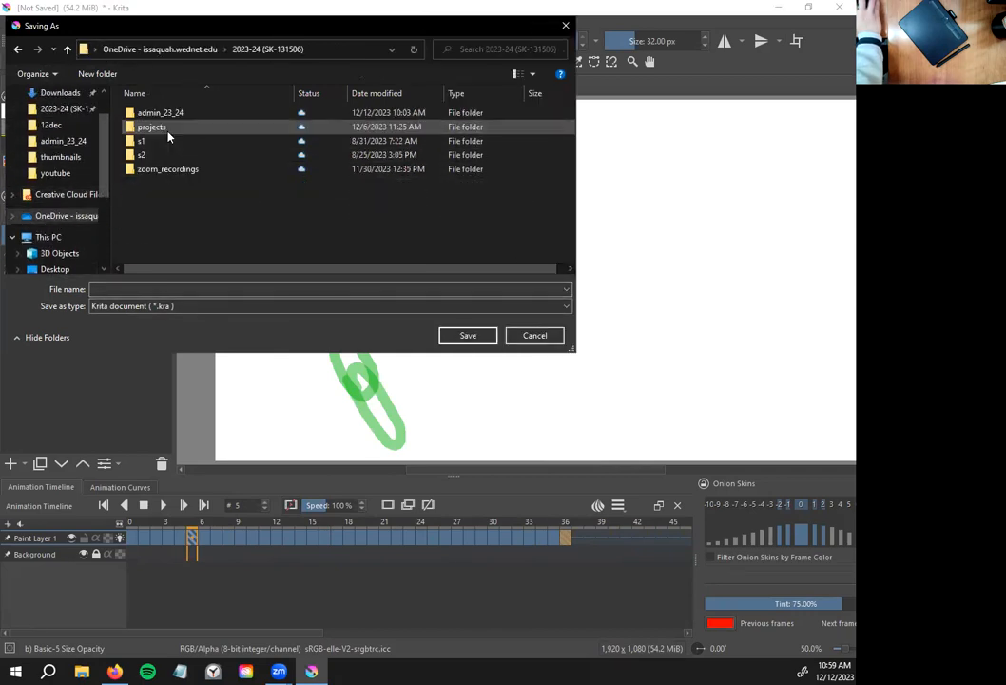
{"action": "double_click", "coordinate": [155, 140]}
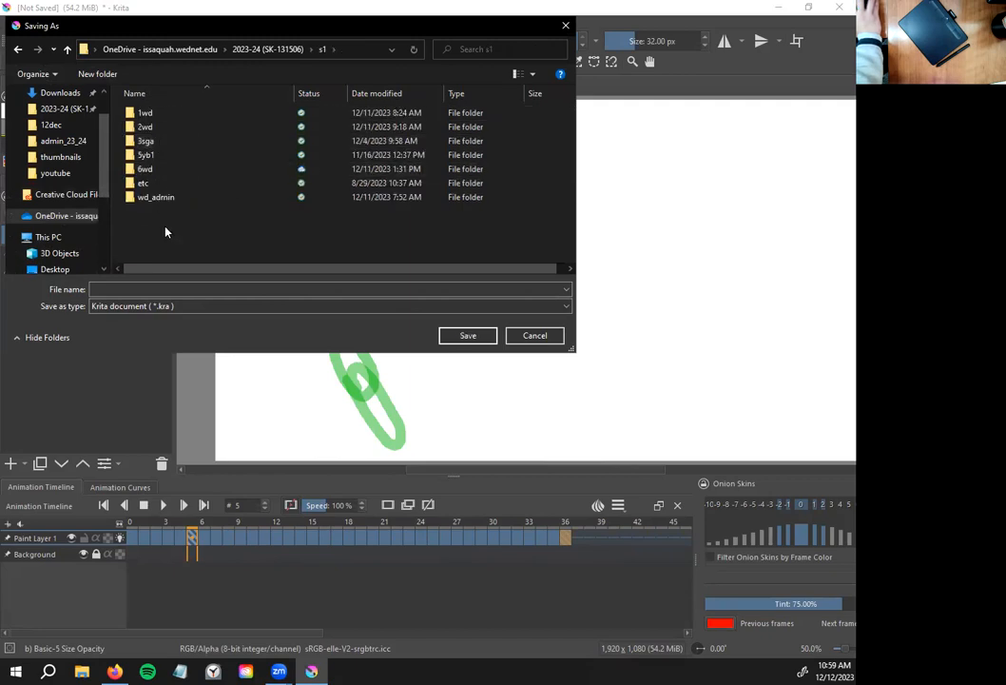
{"action": "double_click", "coordinate": [152, 140]}
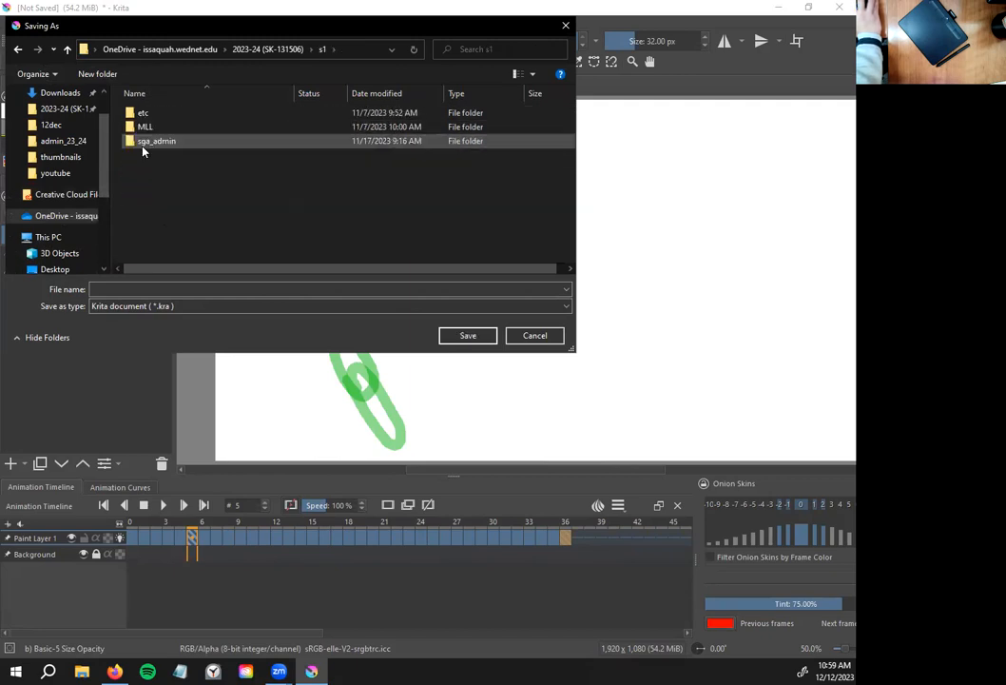
Create a folder named krita inside 3sga and open it as the save location
{"action": "left_click", "coordinate": [97, 74]}
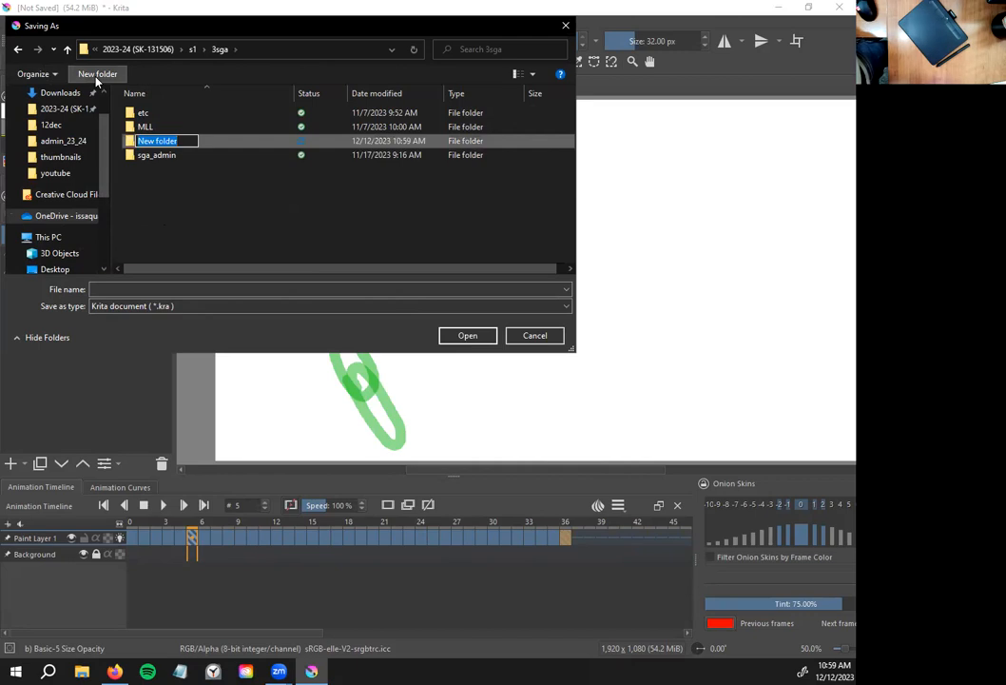
{"action": "type", "text": "krita"}
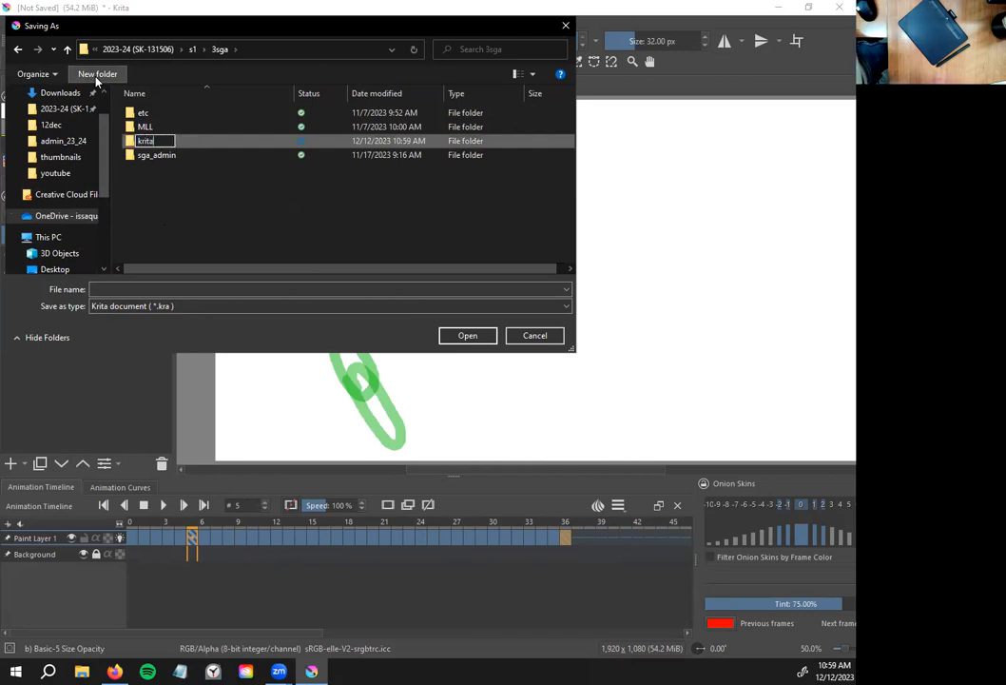
{"action": "key", "text": "Return"}
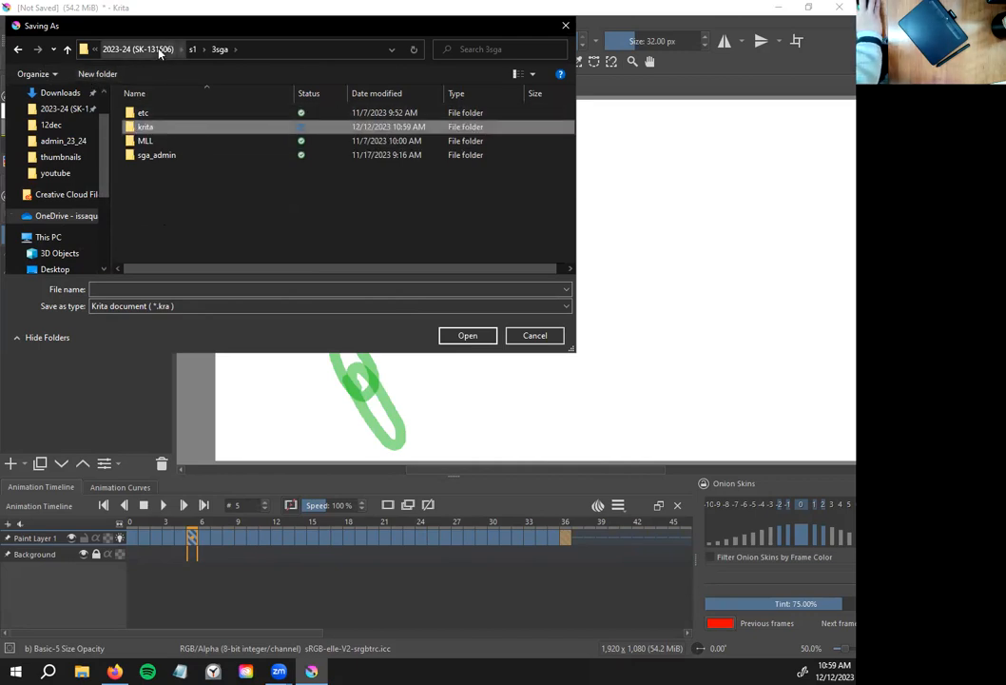
{"action": "double_click", "coordinate": [161, 130]}
Save the animation as the Krita document squashStretch_example.kra in the krita folder
{"action": "left_click", "coordinate": [208, 290]}
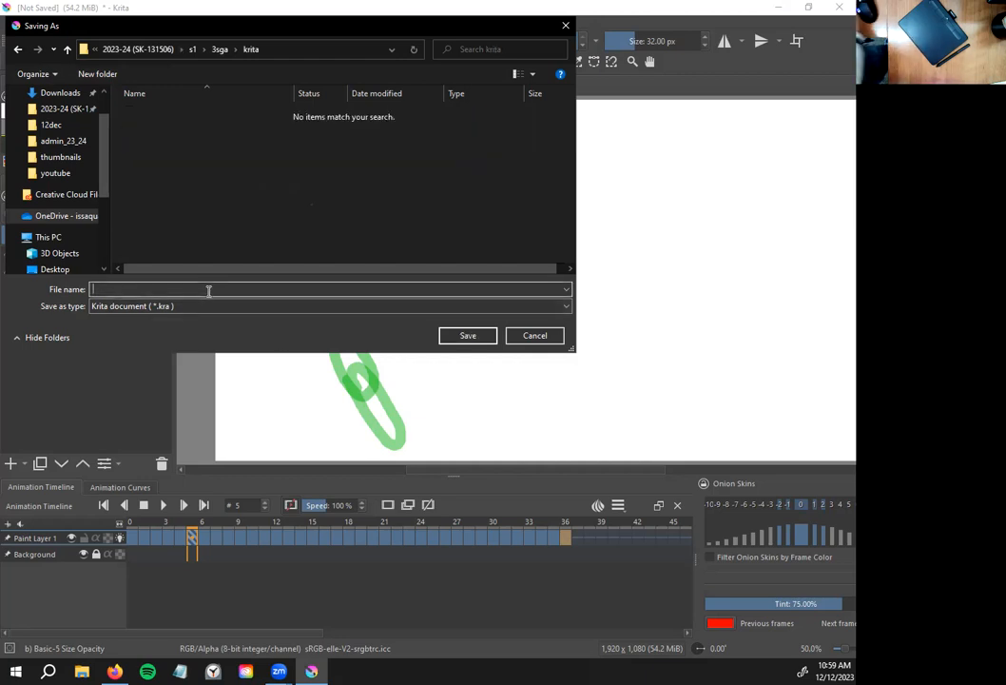
{"action": "type", "text": "squashStretch_e"}
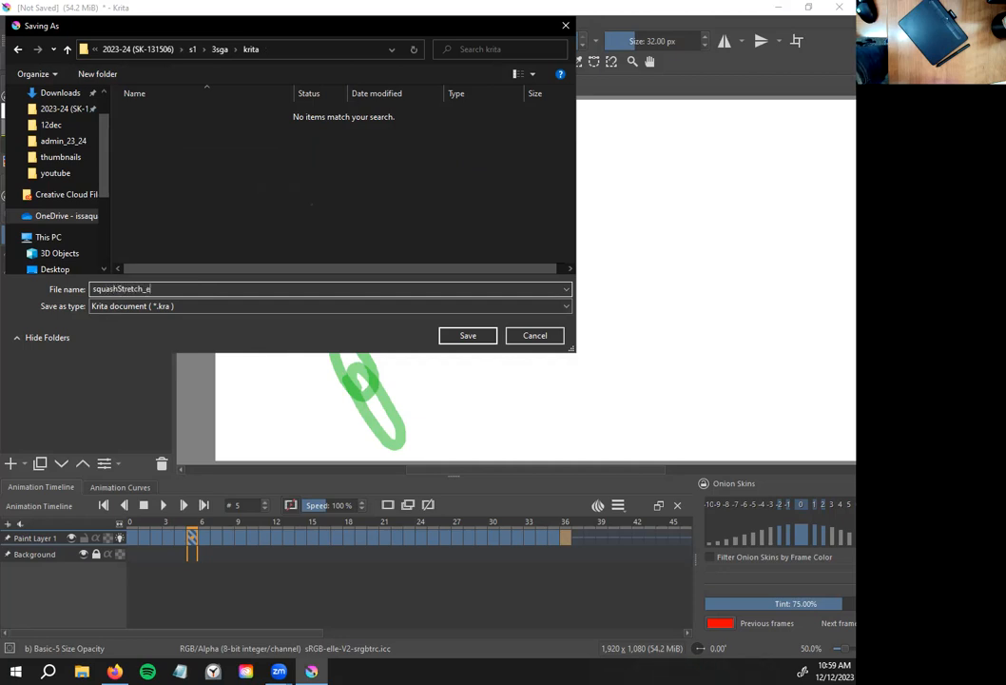
{"action": "key", "text": "Return"}
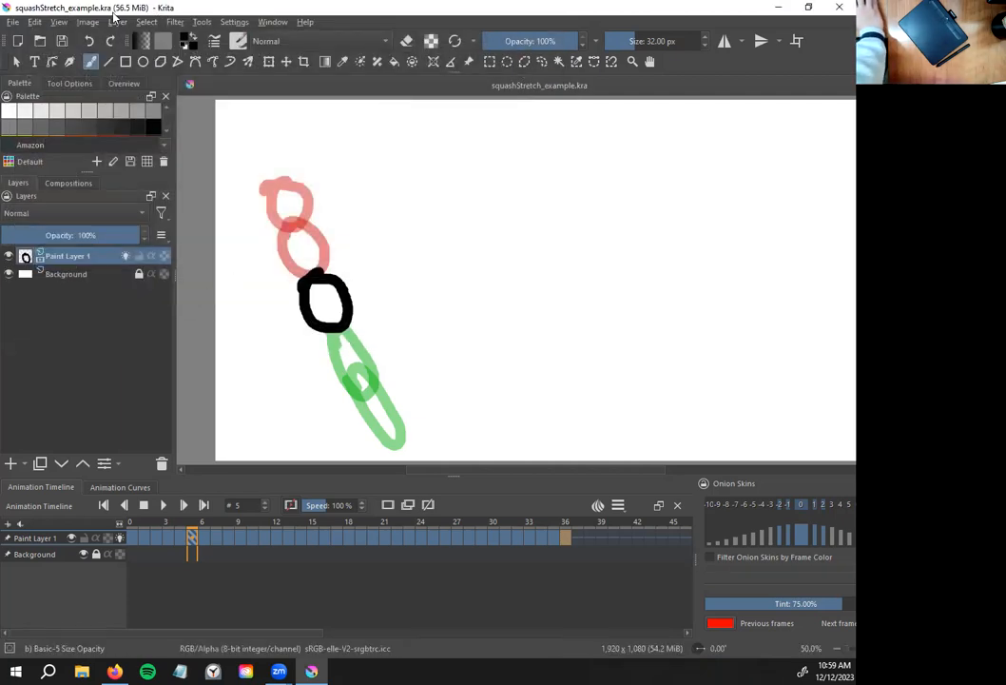
Start rendering the animation and configure it as a video of frames 0 to 36 at 12 FPS
{"action": "left_click", "coordinate": [12, 23]}
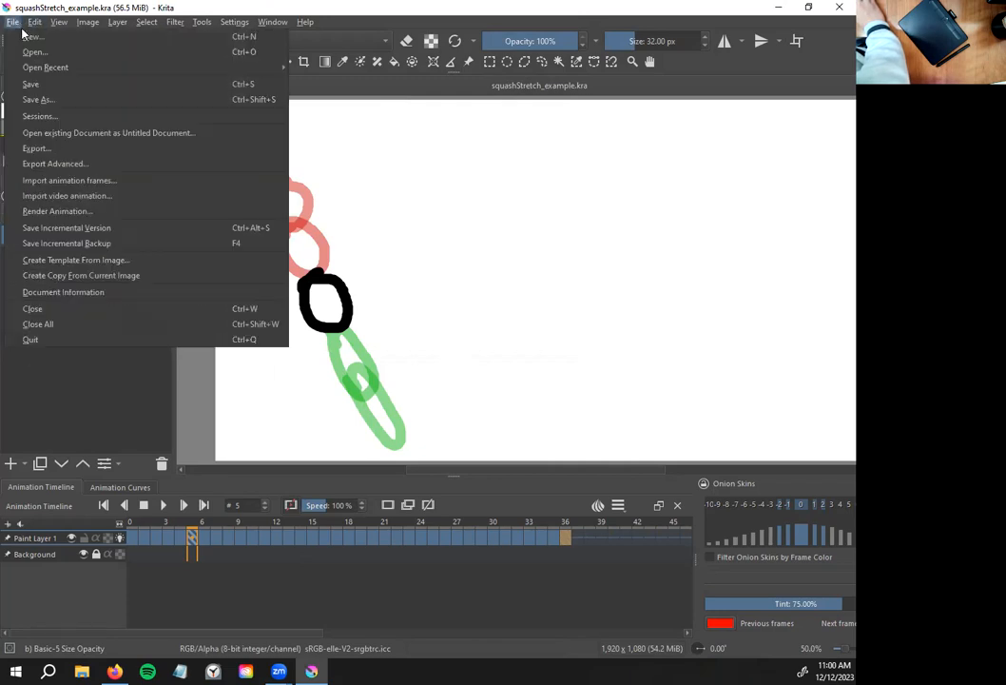
{"action": "left_click", "coordinate": [110, 218]}
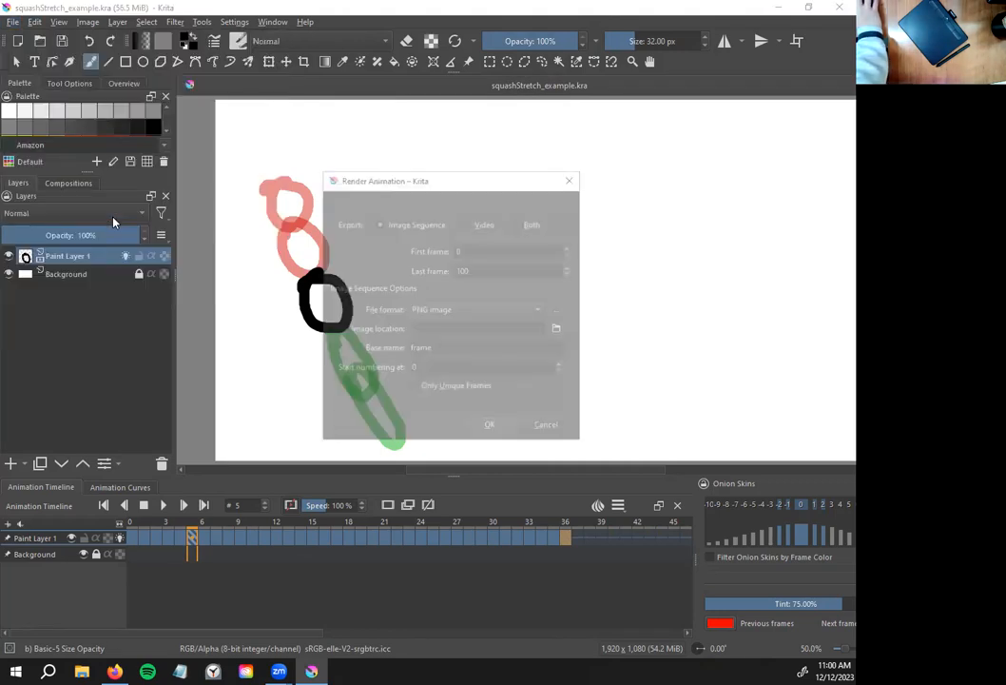
{"action": "left_click_drag", "start_coordinate": [423, 191], "coordinate": [622, 135]}
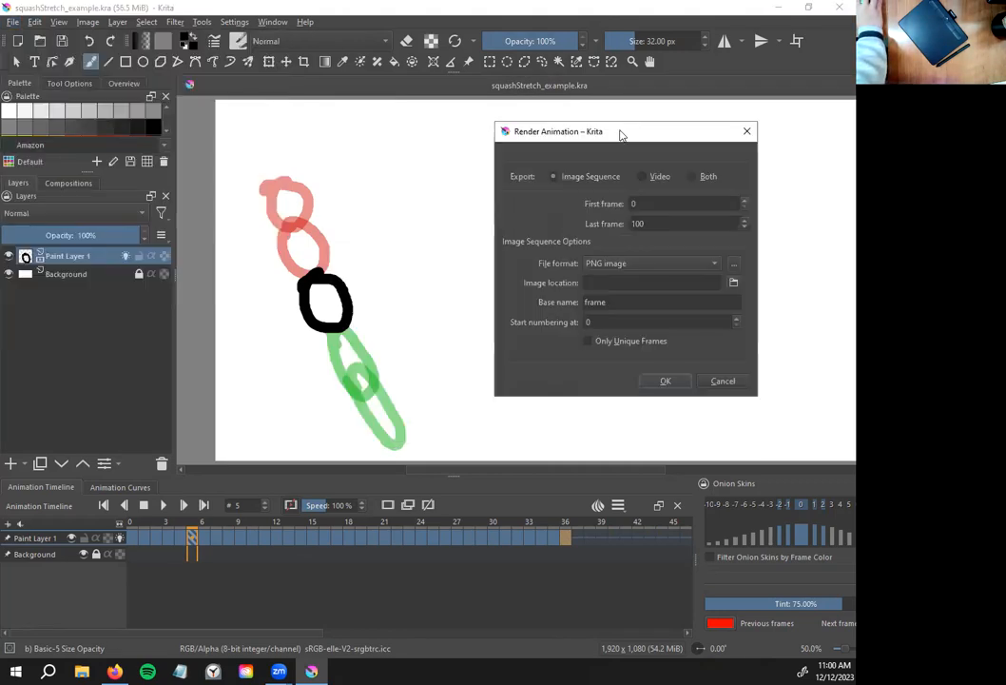
{"action": "left_click", "coordinate": [640, 177]}
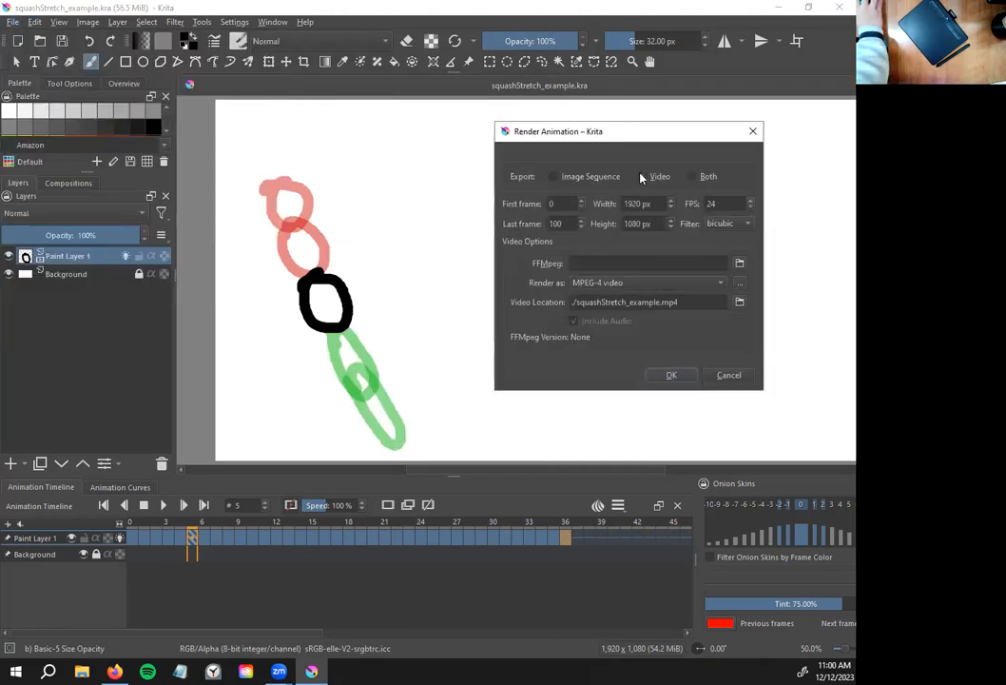
{"action": "left_click", "coordinate": [692, 177]}
{"action": "left_click_drag", "start_coordinate": [654, 135], "coordinate": [520, 131]}
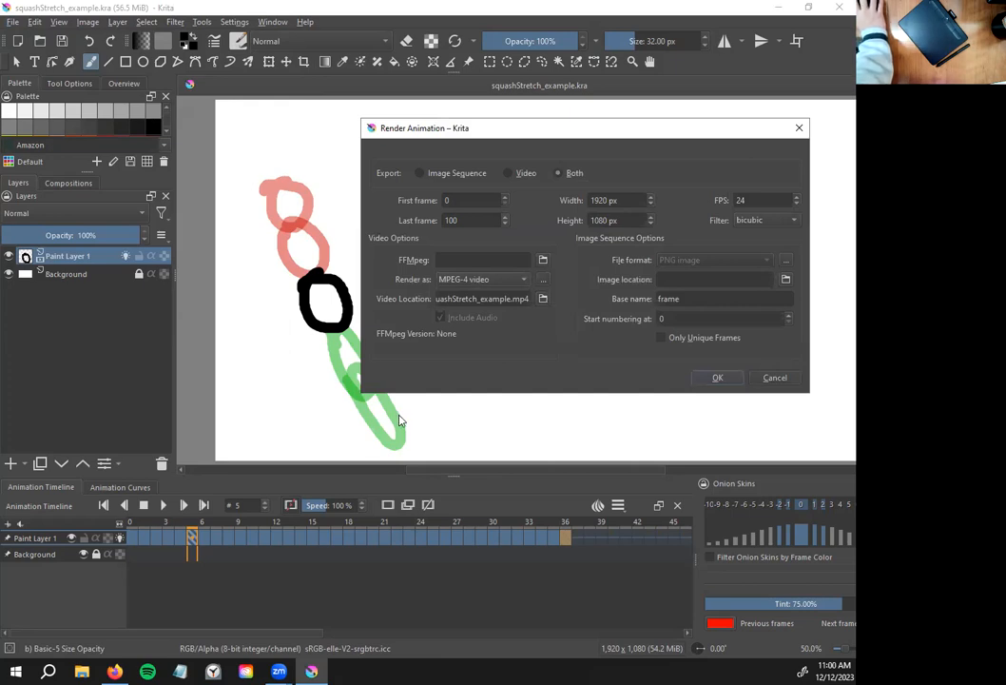
{"action": "left_click", "coordinate": [514, 174]}
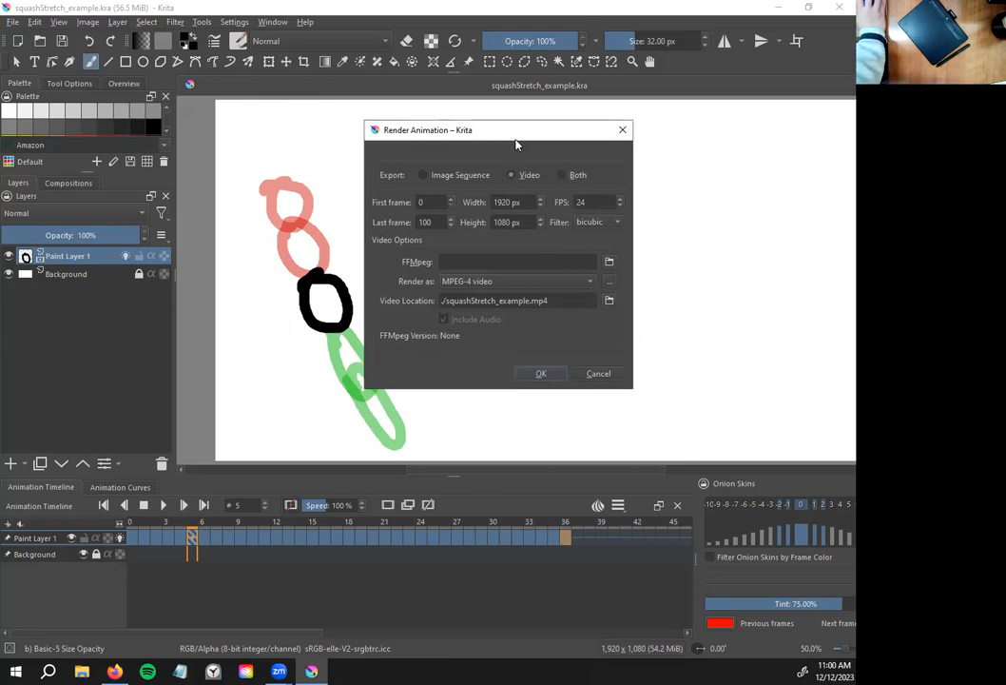
{"action": "left_click_drag", "start_coordinate": [504, 141], "coordinate": [629, 159]}
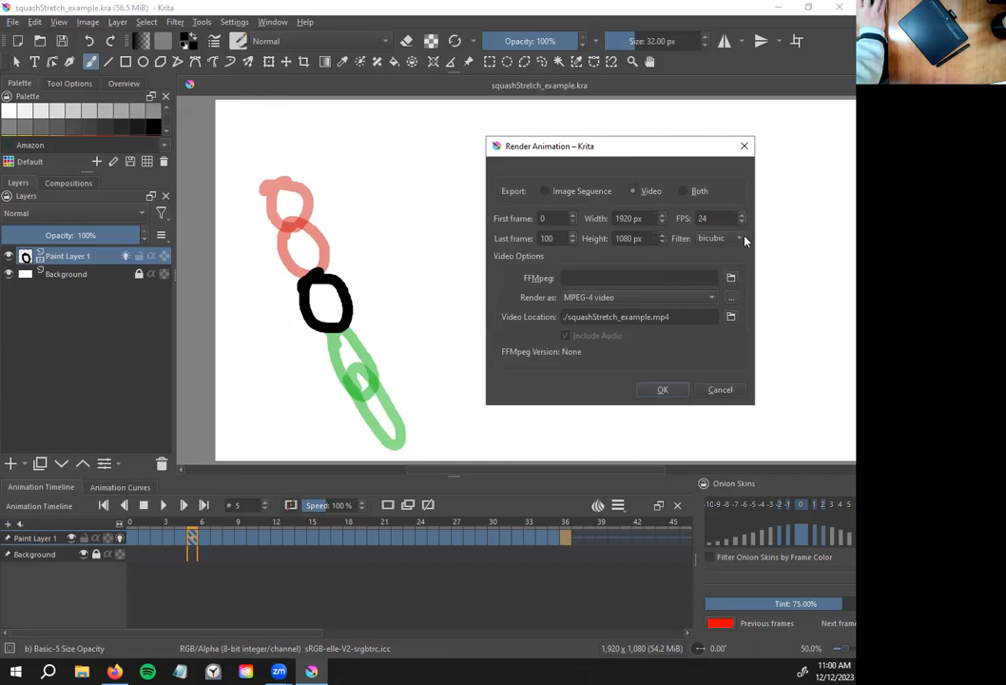
{"action": "scroll", "coordinate": [743, 222], "scroll_direction": "down", "scroll_amount": 5}
{"action": "scroll", "coordinate": [573, 244], "scroll_direction": "down", "scroll_amount": 3}
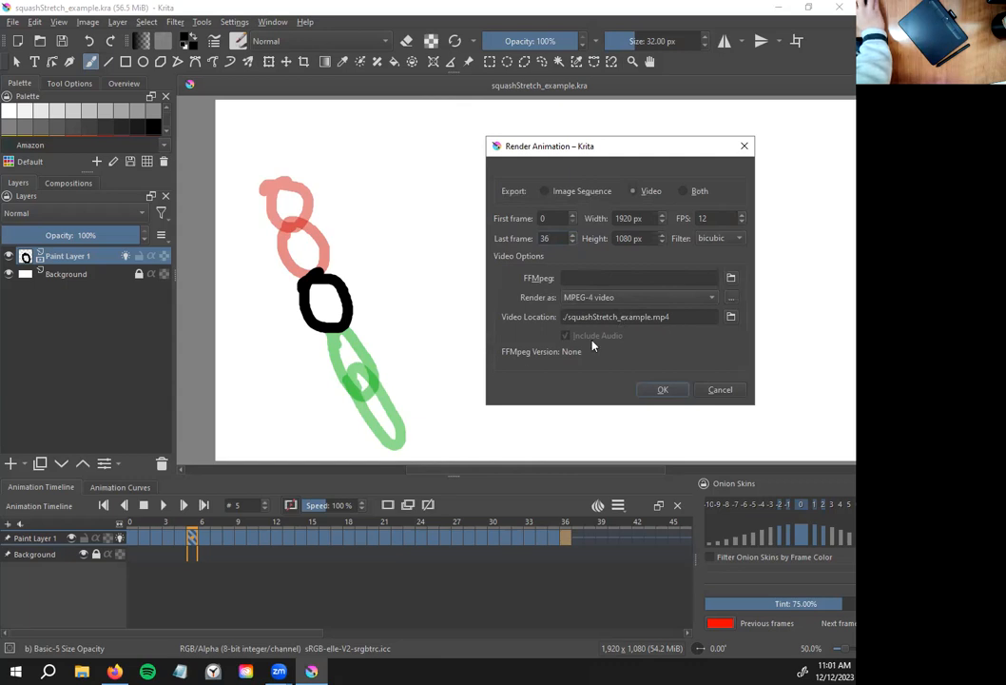
Set the video location to squashStretch_example.mp4 in the krita folder and try to render the MPEG-4 video
{"action": "left_click", "coordinate": [730, 278]}
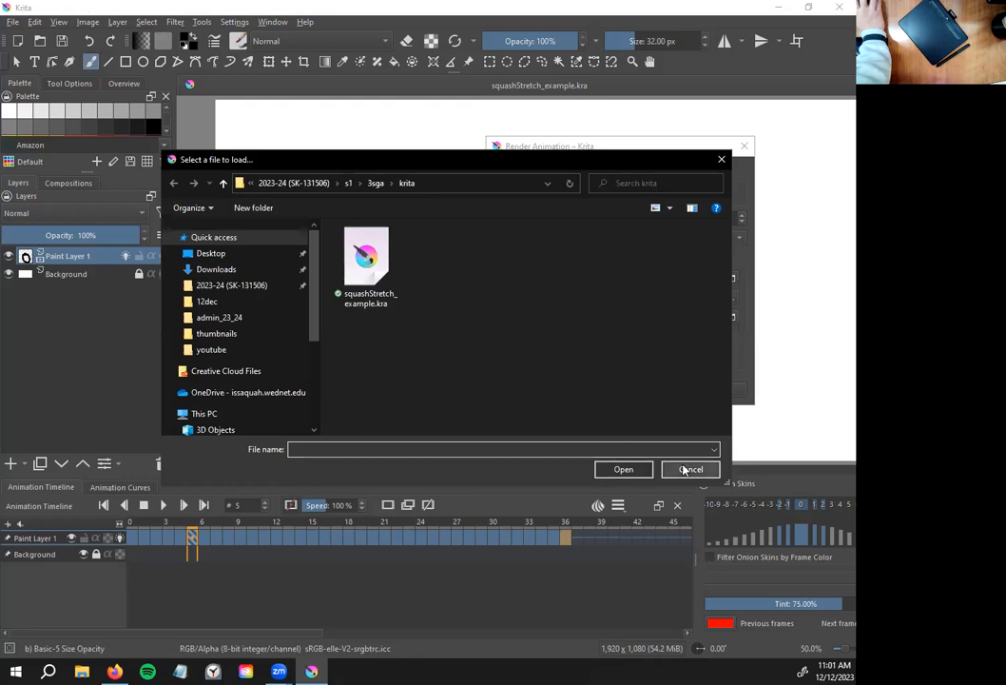
{"action": "left_click", "coordinate": [810, 476]}
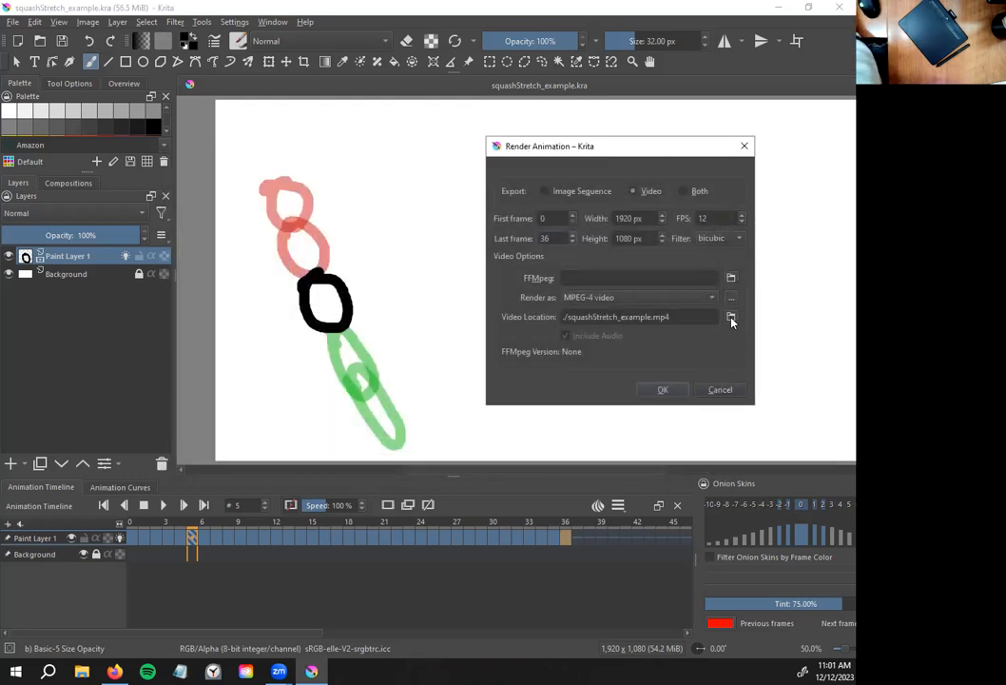
{"action": "left_click", "coordinate": [731, 322]}
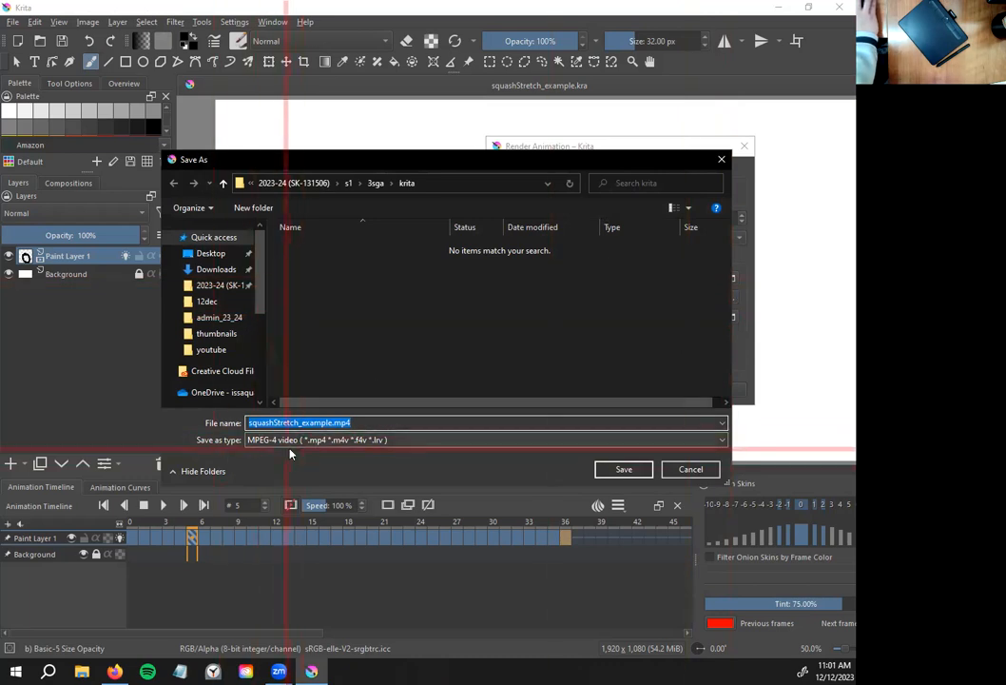
{"action": "left_click", "coordinate": [373, 439]}
{"action": "left_click", "coordinate": [375, 424]}
{"action": "left_click", "coordinate": [607, 473]}
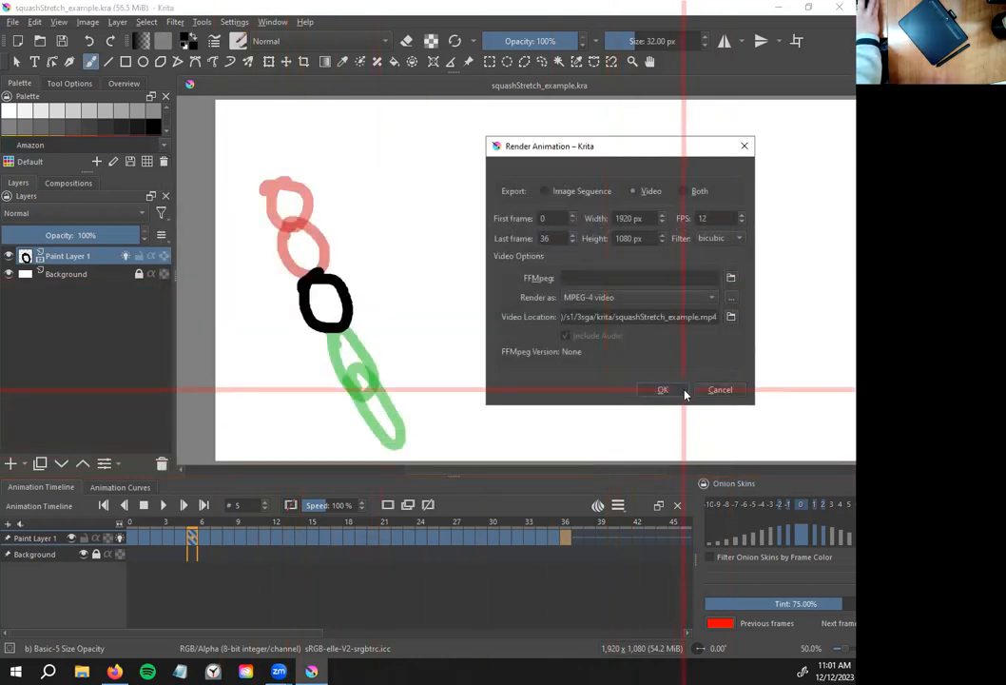
{"action": "left_click", "coordinate": [665, 389]}
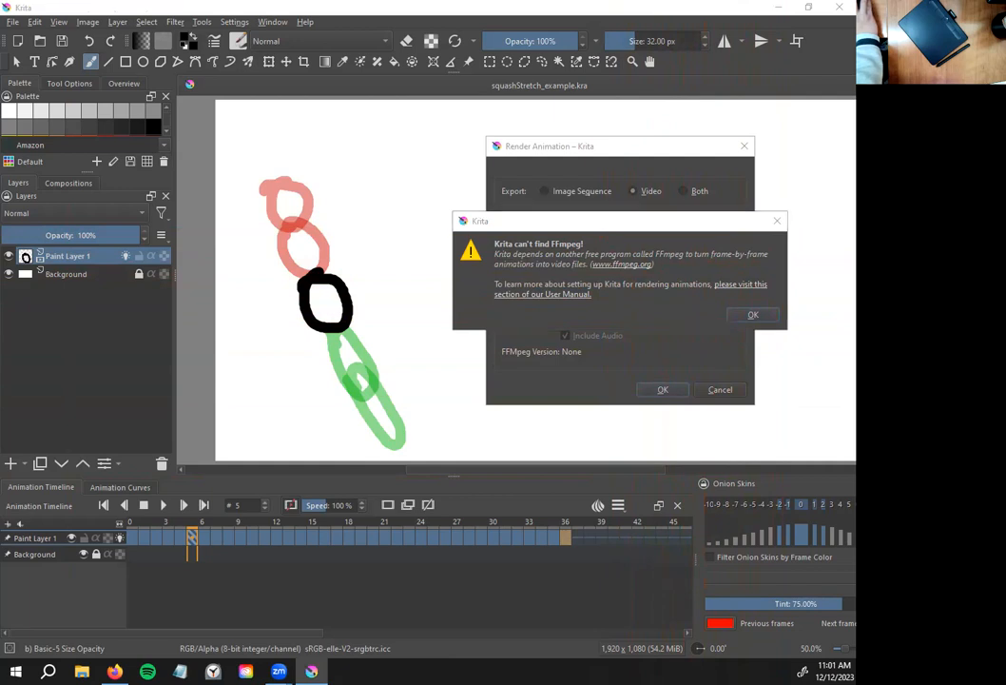
Go to the FFmpeg website from the warning and show the Windows builds on its download page
{"action": "left_click", "coordinate": [614, 265]}
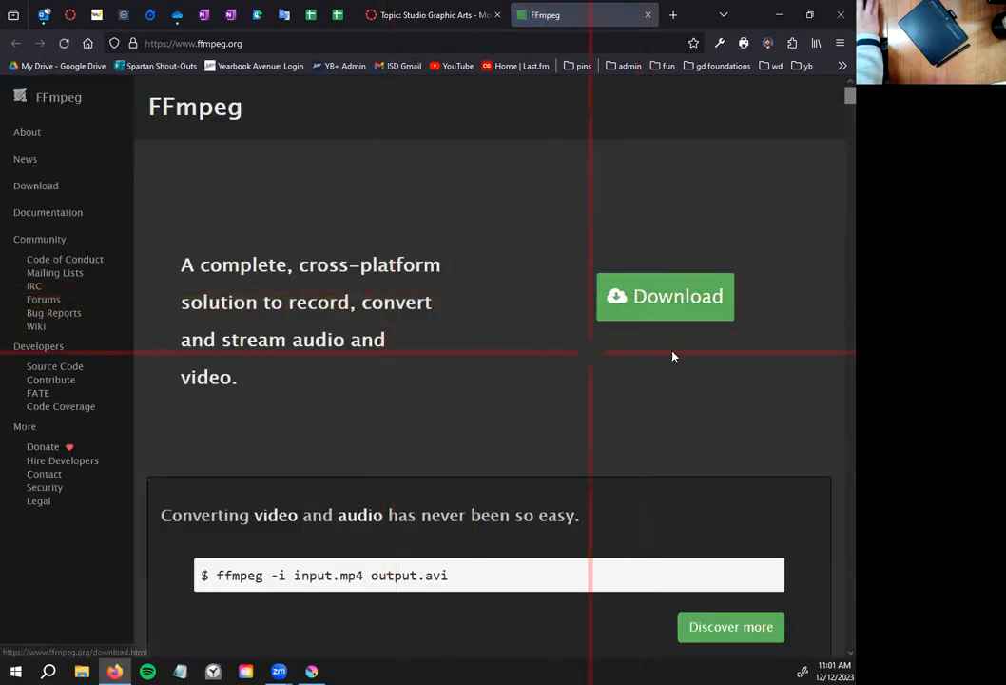
{"action": "left_click", "coordinate": [670, 307]}
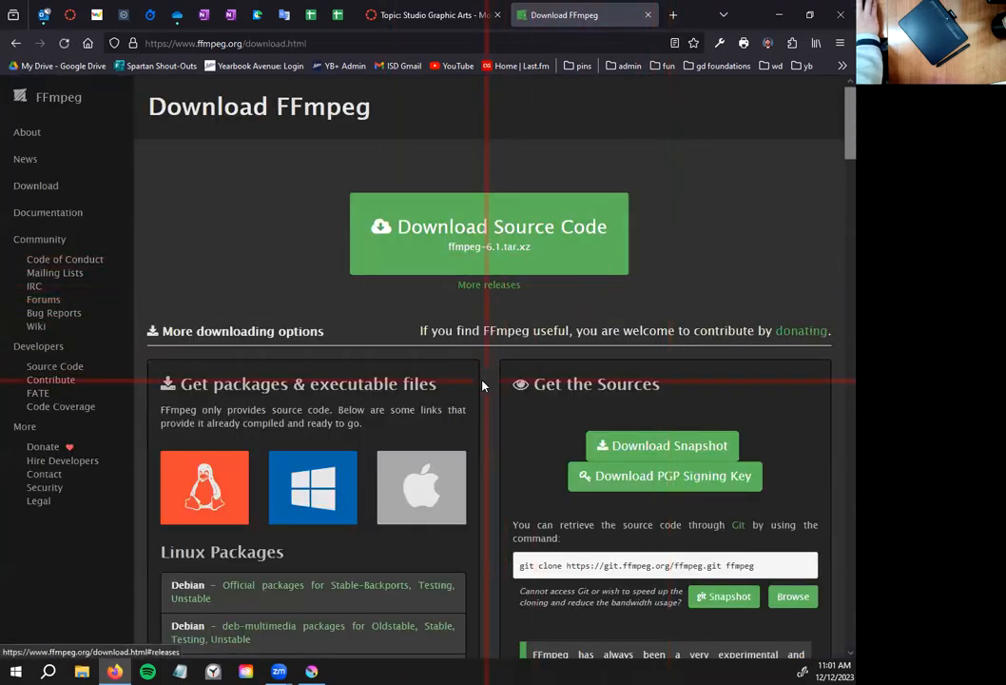
{"action": "scroll", "coordinate": [457, 387], "scroll_direction": "down", "scroll_amount": 4}
{"action": "scroll", "coordinate": [381, 378], "scroll_direction": "up", "scroll_amount": 2}
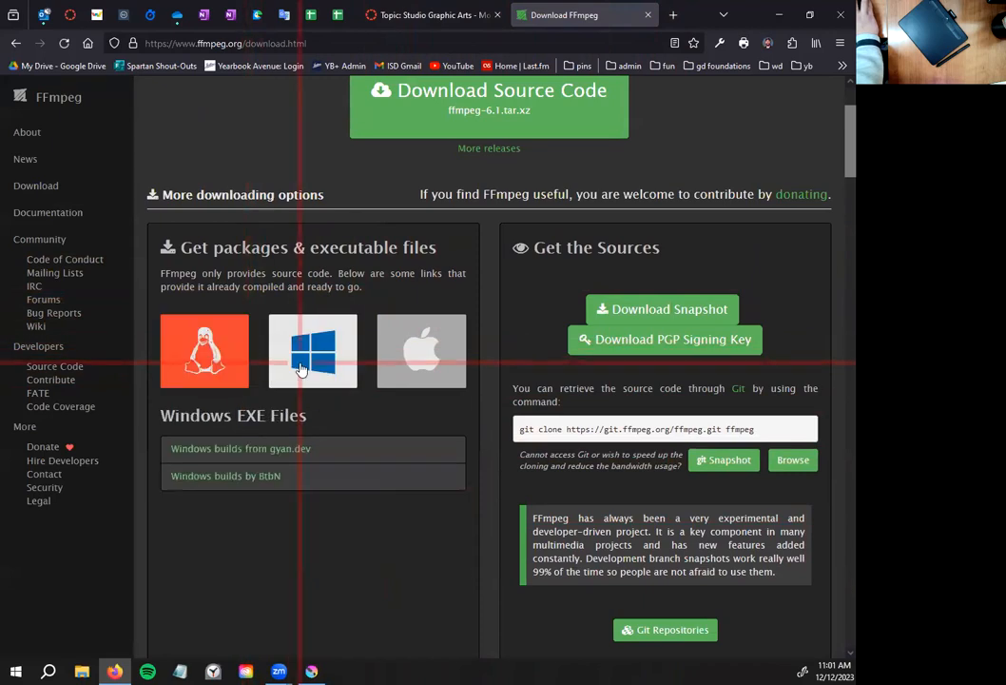
{"action": "left_click", "coordinate": [279, 356]}
{"action": "scroll", "coordinate": [416, 299], "scroll_direction": "up", "scroll_amount": 2}
{"action": "scroll", "coordinate": [576, 252], "scroll_direction": "up", "scroll_amount": 2}
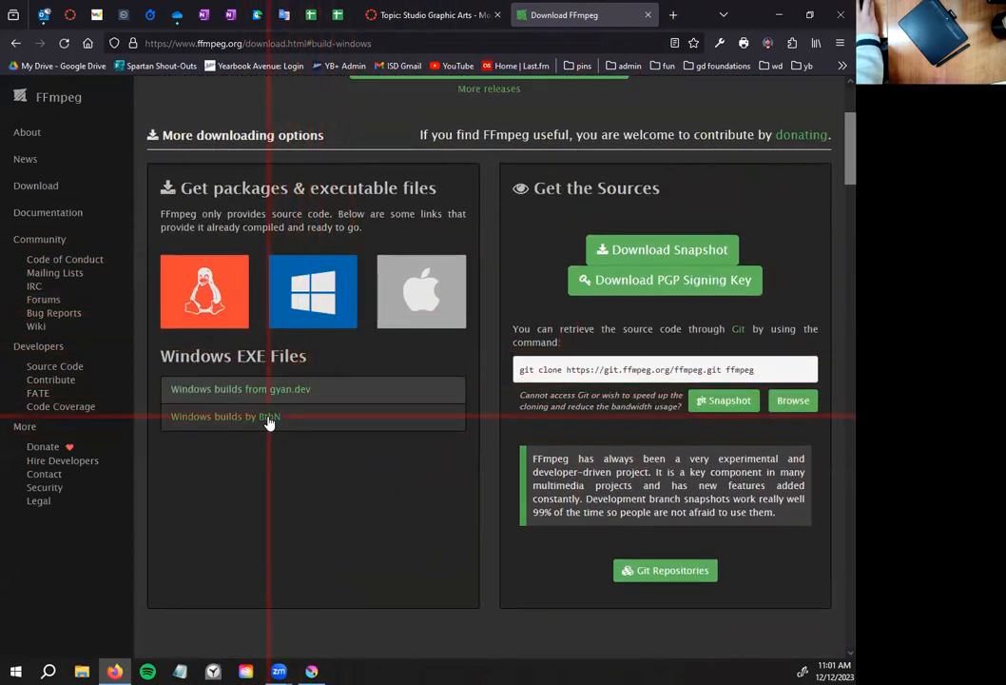
Examine the FFmpeg Windows builds offered on gyan.dev
{"action": "left_click", "coordinate": [269, 400]}
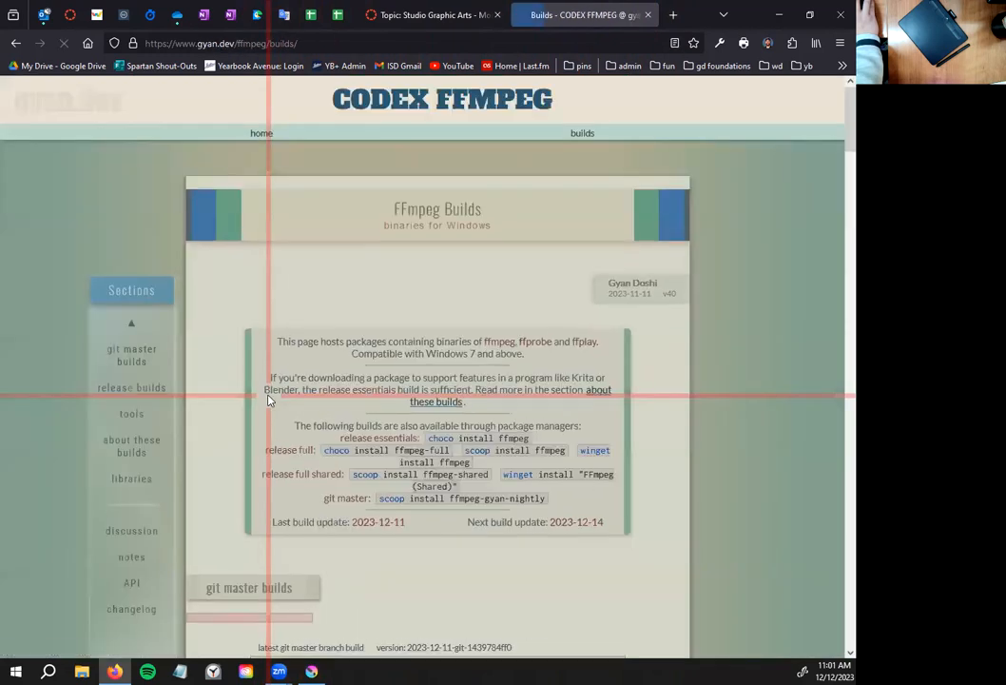
{"action": "scroll", "coordinate": [360, 434], "scroll_direction": "down", "scroll_amount": 5}
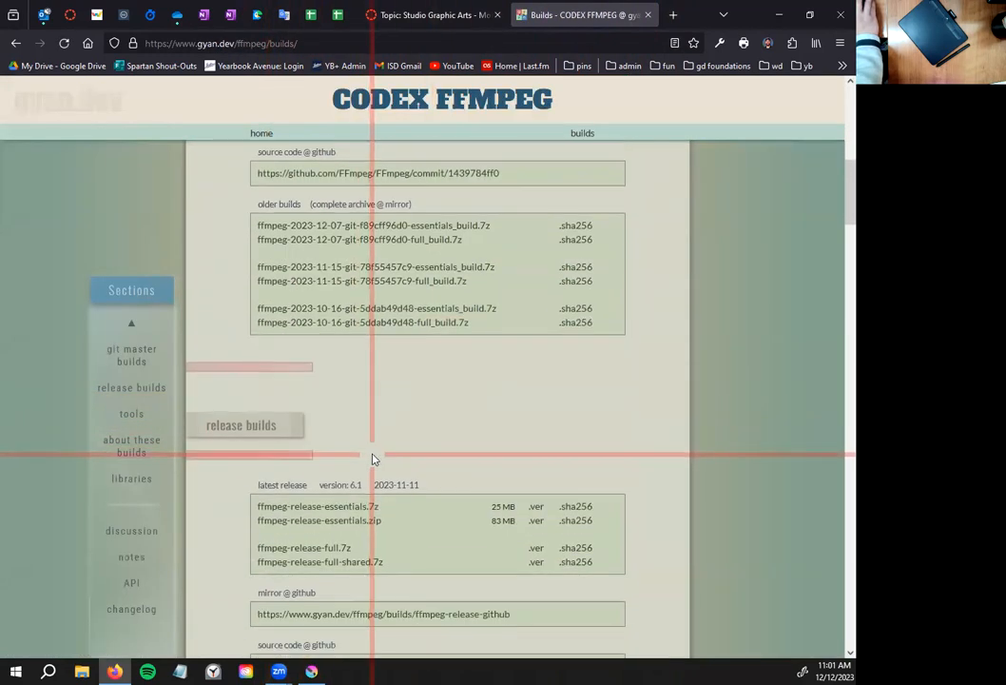
{"action": "scroll", "coordinate": [362, 447], "scroll_direction": "up", "scroll_amount": 6}
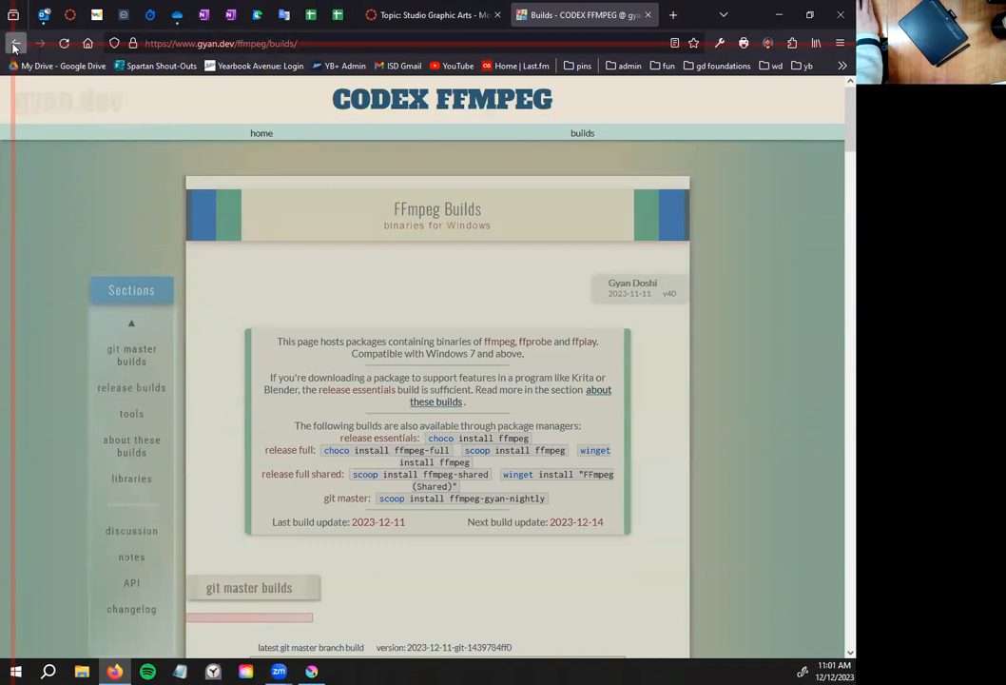
Return to the FFmpeg download page, open the Windows builds by BtbN and examine the latest release's assets
{"action": "left_click", "coordinate": [15, 43]}
{"action": "left_click", "coordinate": [285, 422]}
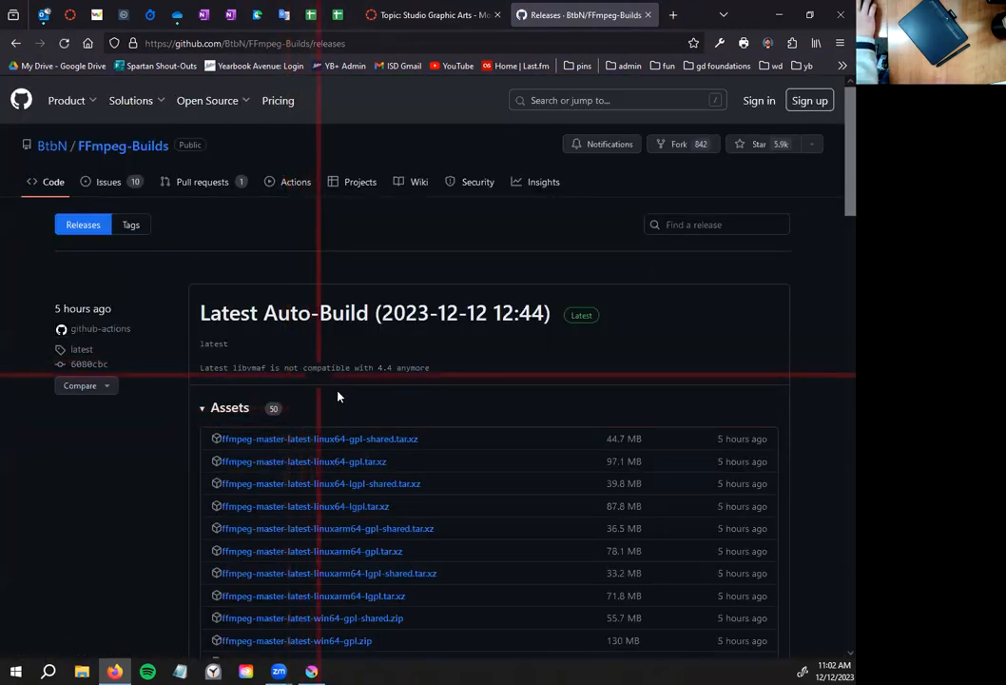
{"action": "scroll", "coordinate": [337, 394], "scroll_direction": "down", "scroll_amount": 3}
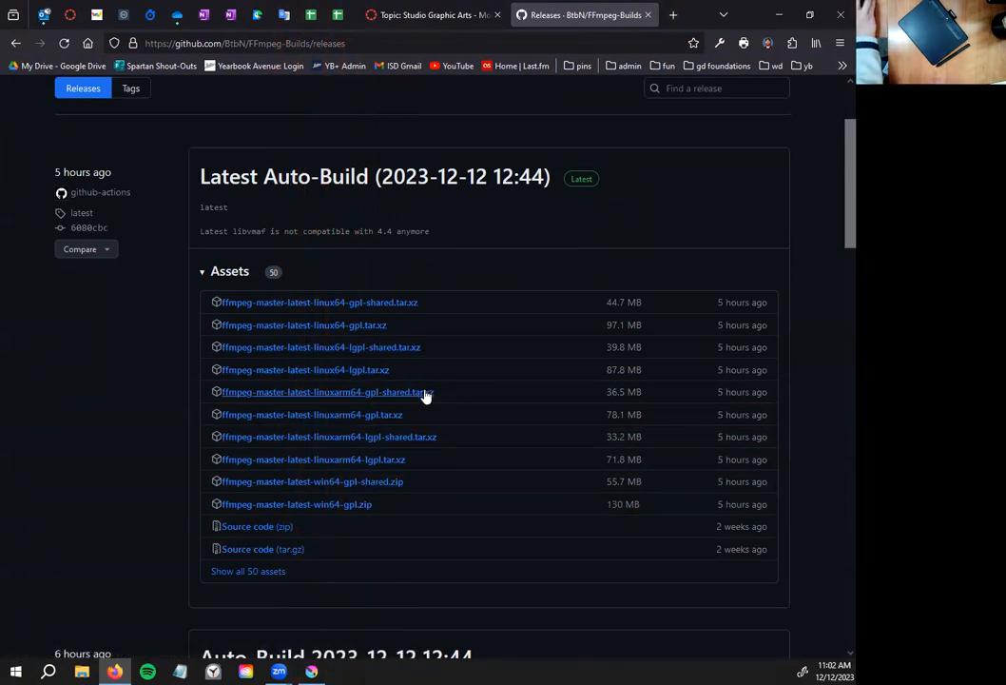
{"action": "scroll", "coordinate": [290, 488], "scroll_direction": "up", "scroll_amount": 3}
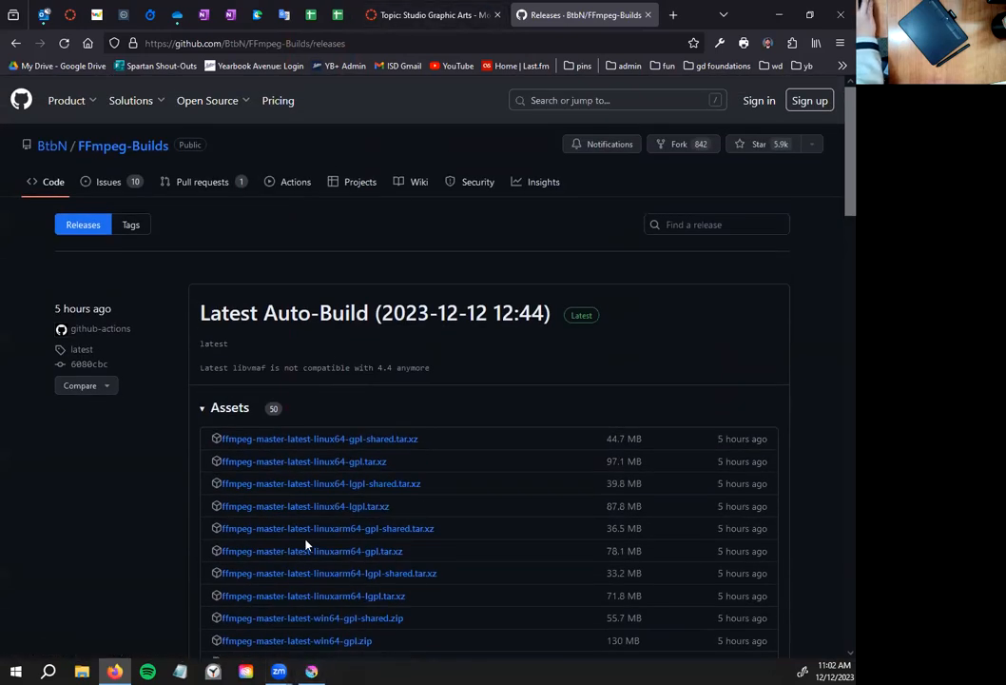
{"action": "scroll", "coordinate": [305, 549], "scroll_direction": "down", "scroll_amount": 1}
{"action": "scroll", "coordinate": [304, 548], "scroll_direction": "down", "scroll_amount": 2}
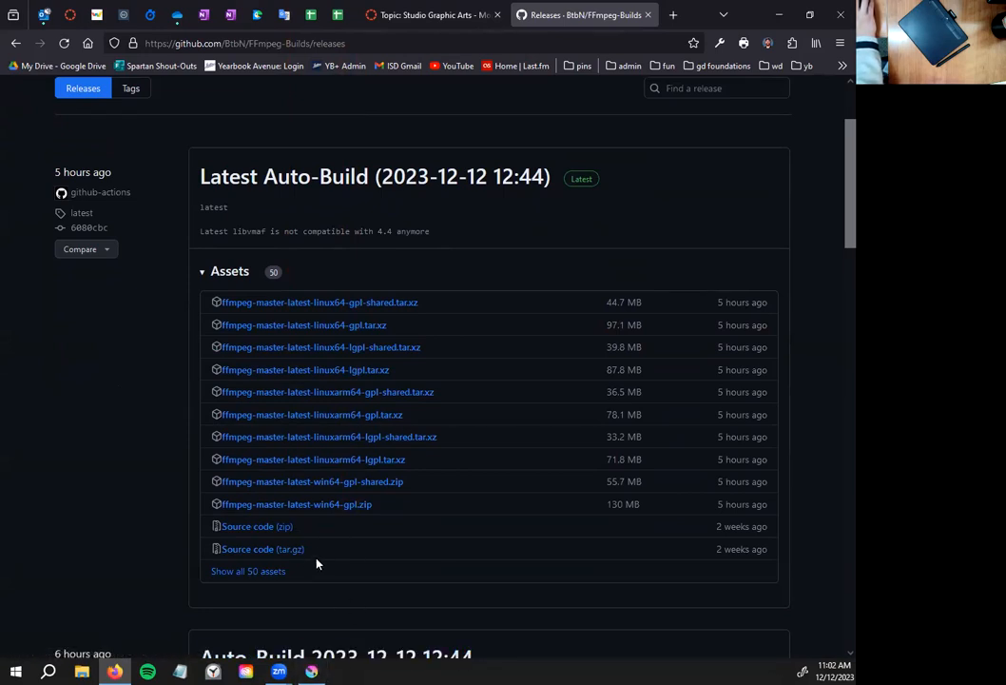
Switch back to Krita, dismiss the FFmpeg warning and cancel the animation render
{"action": "left_click", "coordinate": [311, 670]}
{"action": "left_click", "coordinate": [750, 317]}
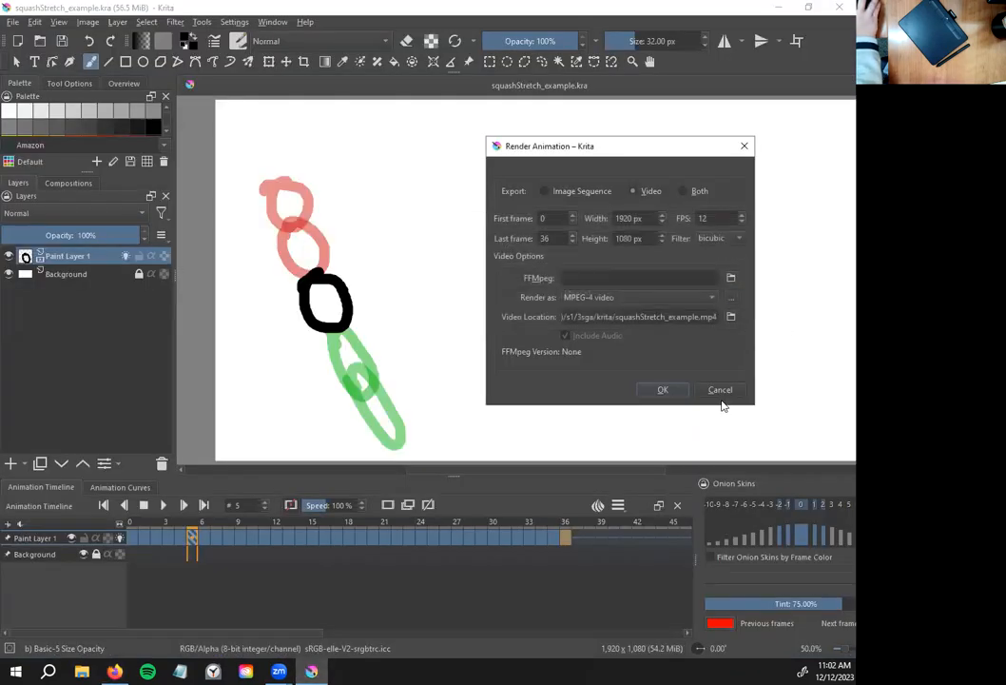
{"action": "left_click", "coordinate": [720, 390]}
Save the document again as squashStretch_example.kra in the krita folder, replacing the existing file
{"action": "left_click", "coordinate": [13, 24]}
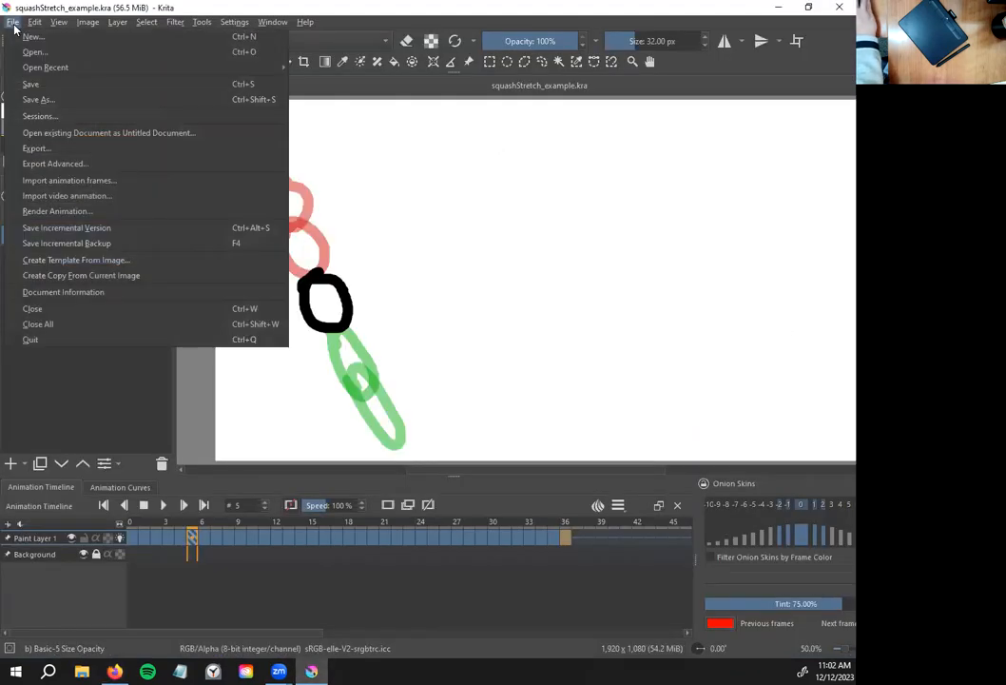
{"action": "left_click", "coordinate": [63, 101]}
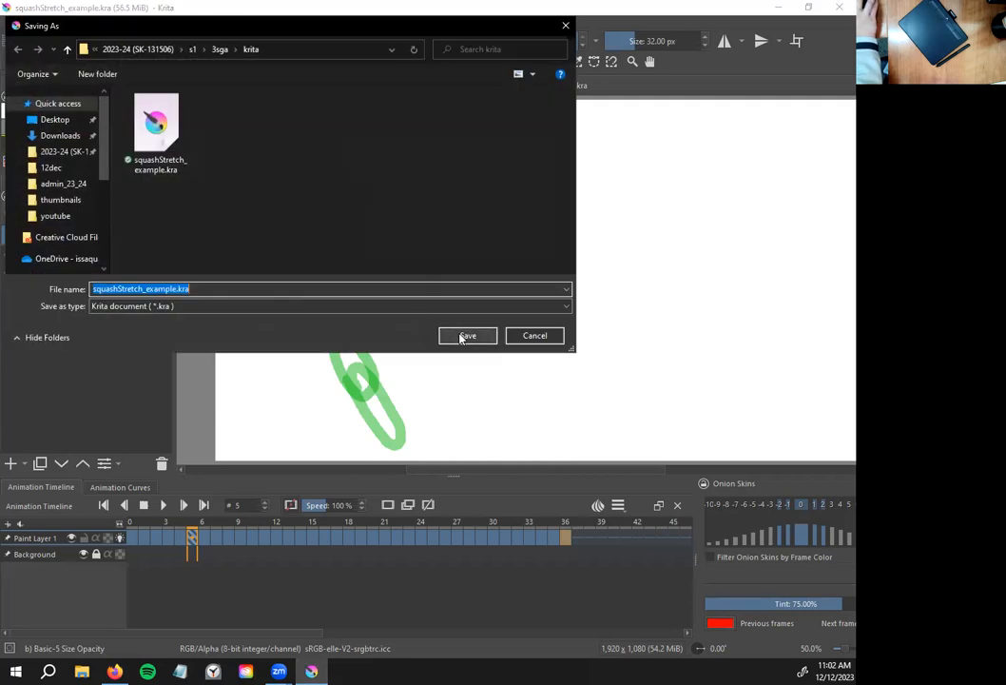
{"action": "left_click", "coordinate": [466, 335]}
{"action": "left_click", "coordinate": [456, 337]}
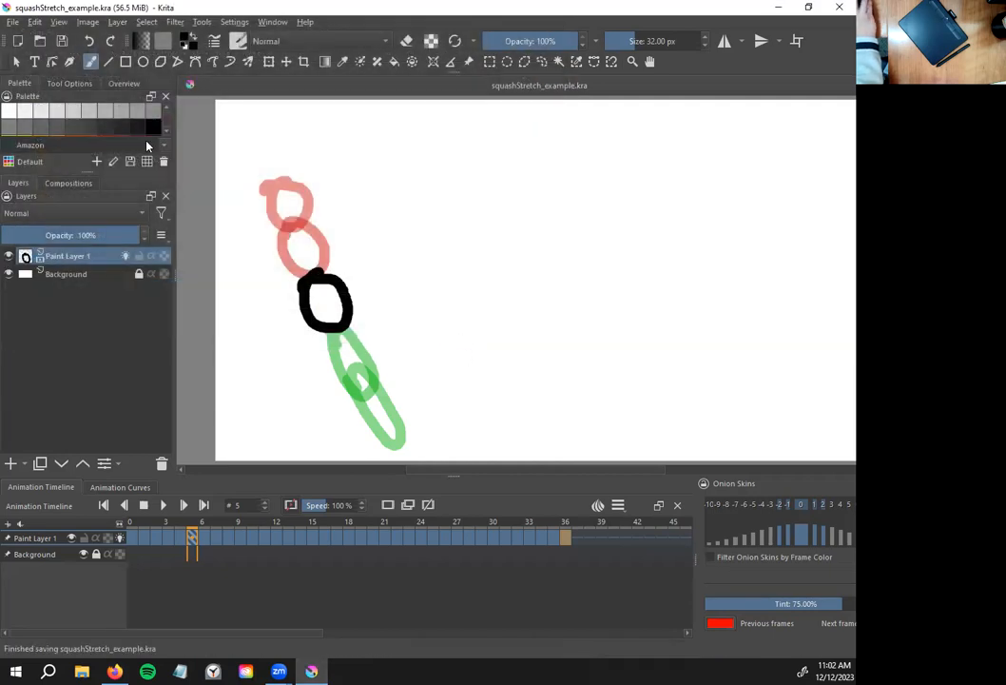
{"action": "left_click", "coordinate": [11, 22]}
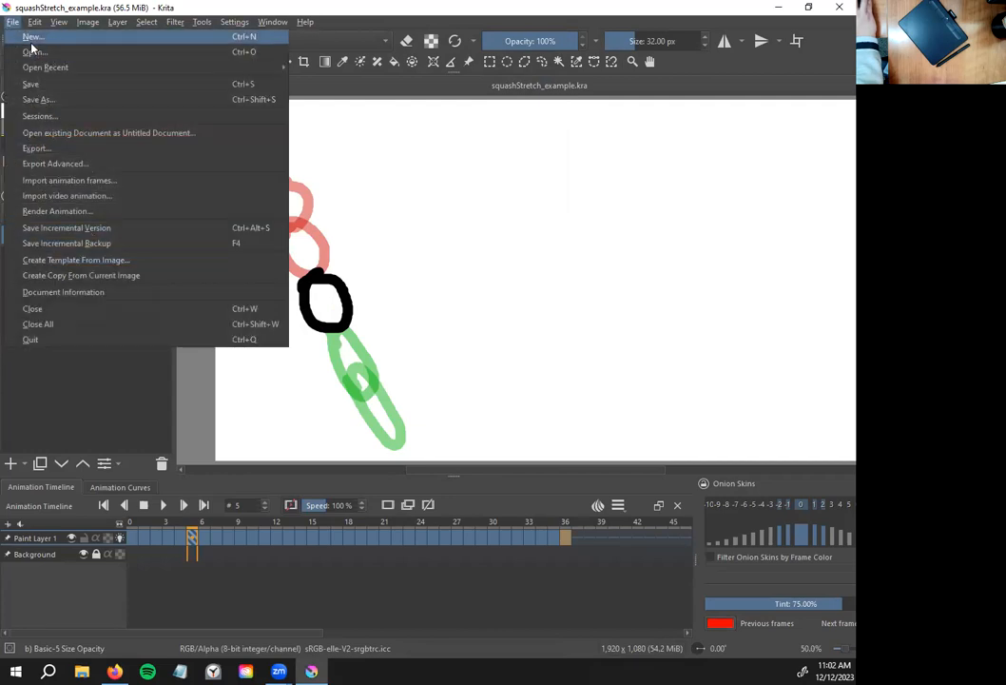
{"action": "left_click", "coordinate": [34, 51]}
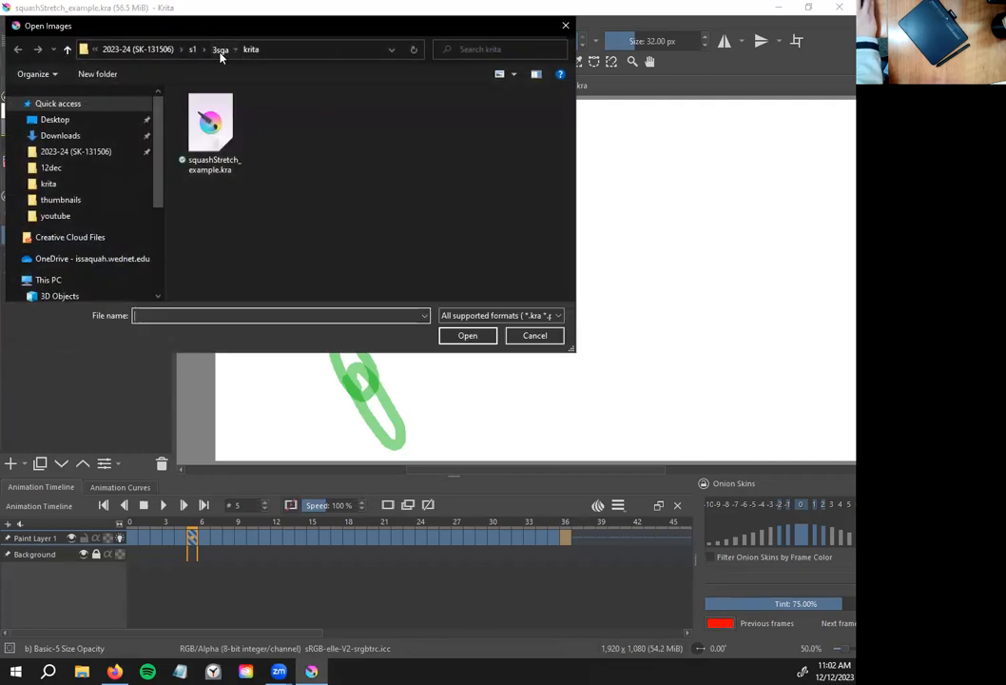
{"action": "left_click", "coordinate": [221, 50]}
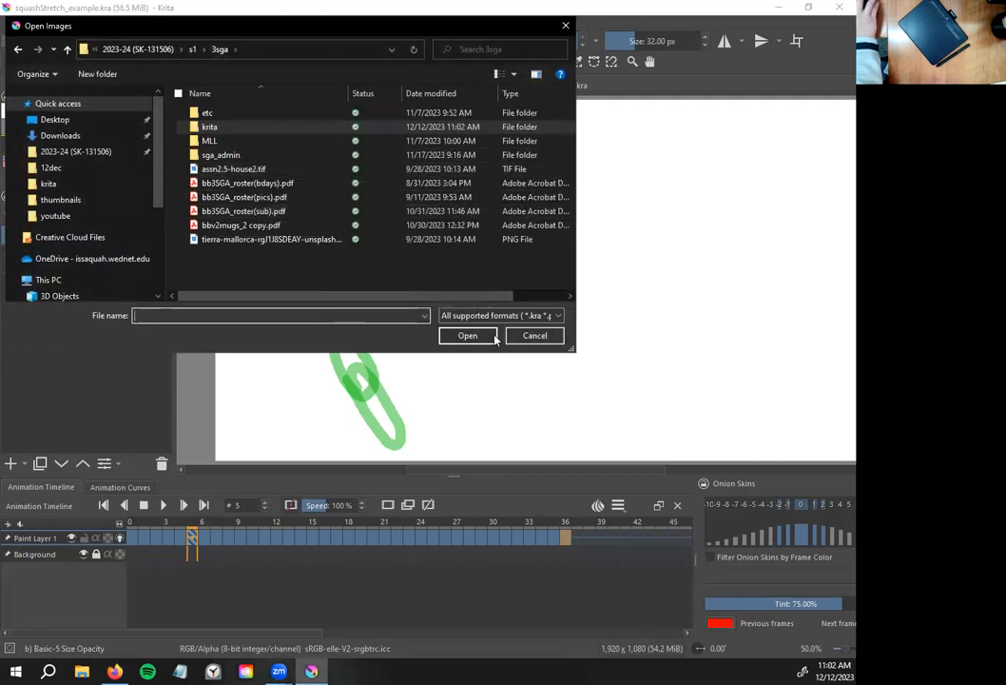
{"action": "key", "text": "Escape"}
Create a new blank 1,920 x 1,080 document
{"action": "left_click", "coordinate": [12, 22]}
{"action": "left_click", "coordinate": [29, 38]}
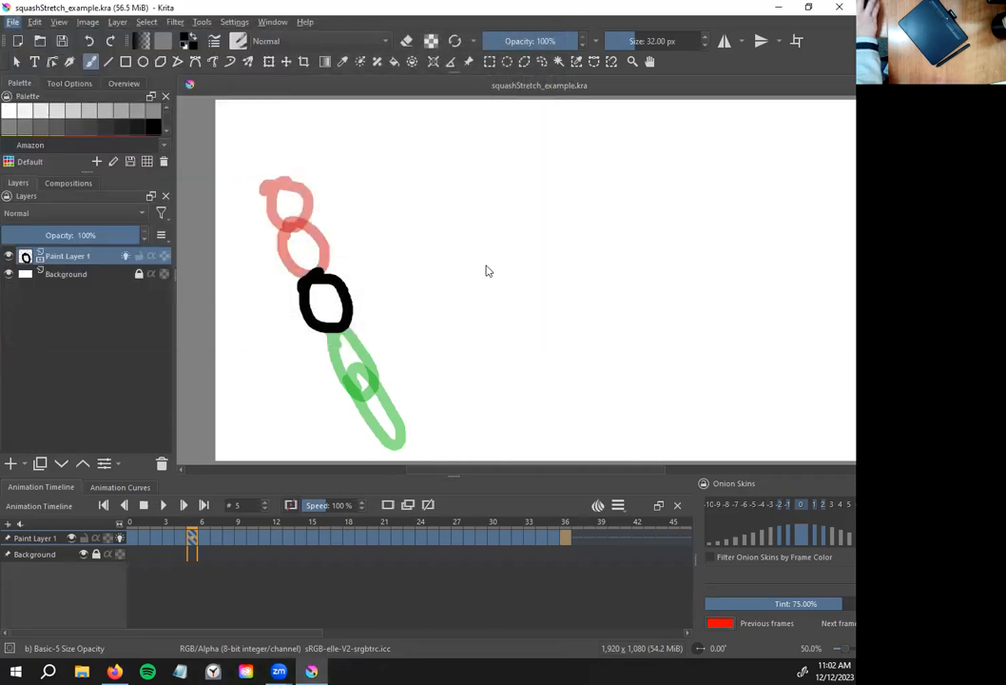
{"action": "left_click", "coordinate": [568, 490]}
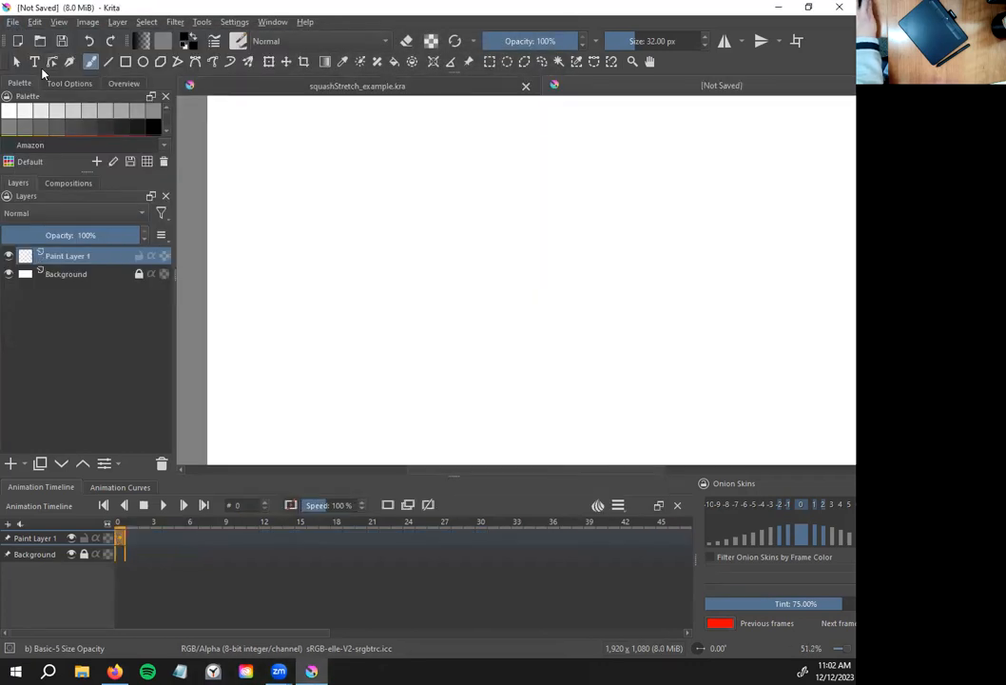
Open squashStretch_example.kra from the krita folder
{"action": "left_click", "coordinate": [13, 22]}
{"action": "left_click", "coordinate": [28, 49]}
{"action": "left_click", "coordinate": [213, 130]}
{"action": "left_click", "coordinate": [467, 336]}
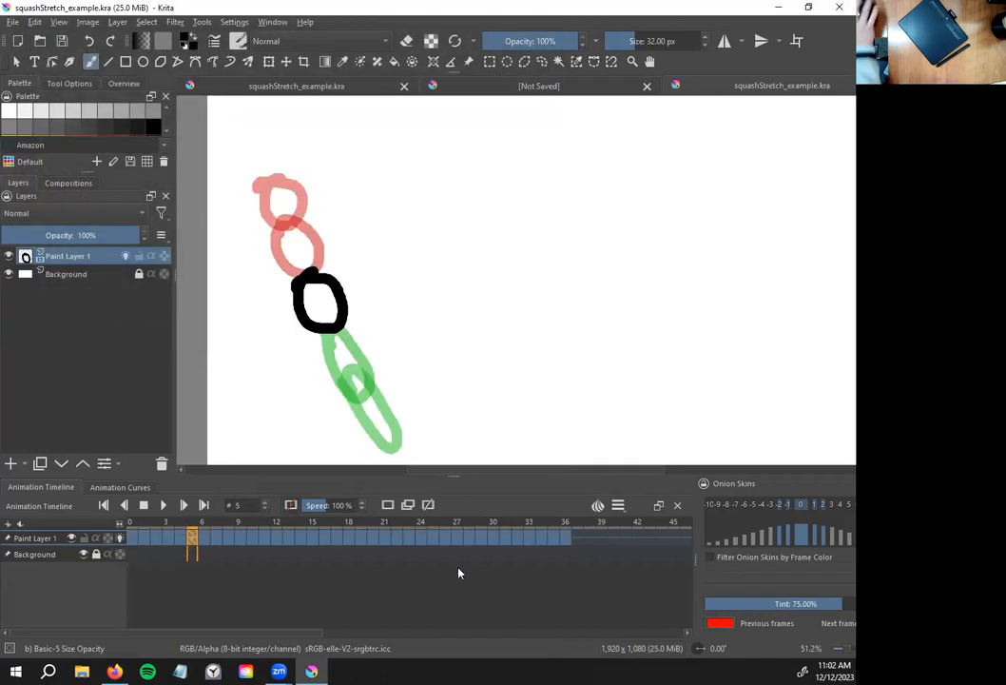